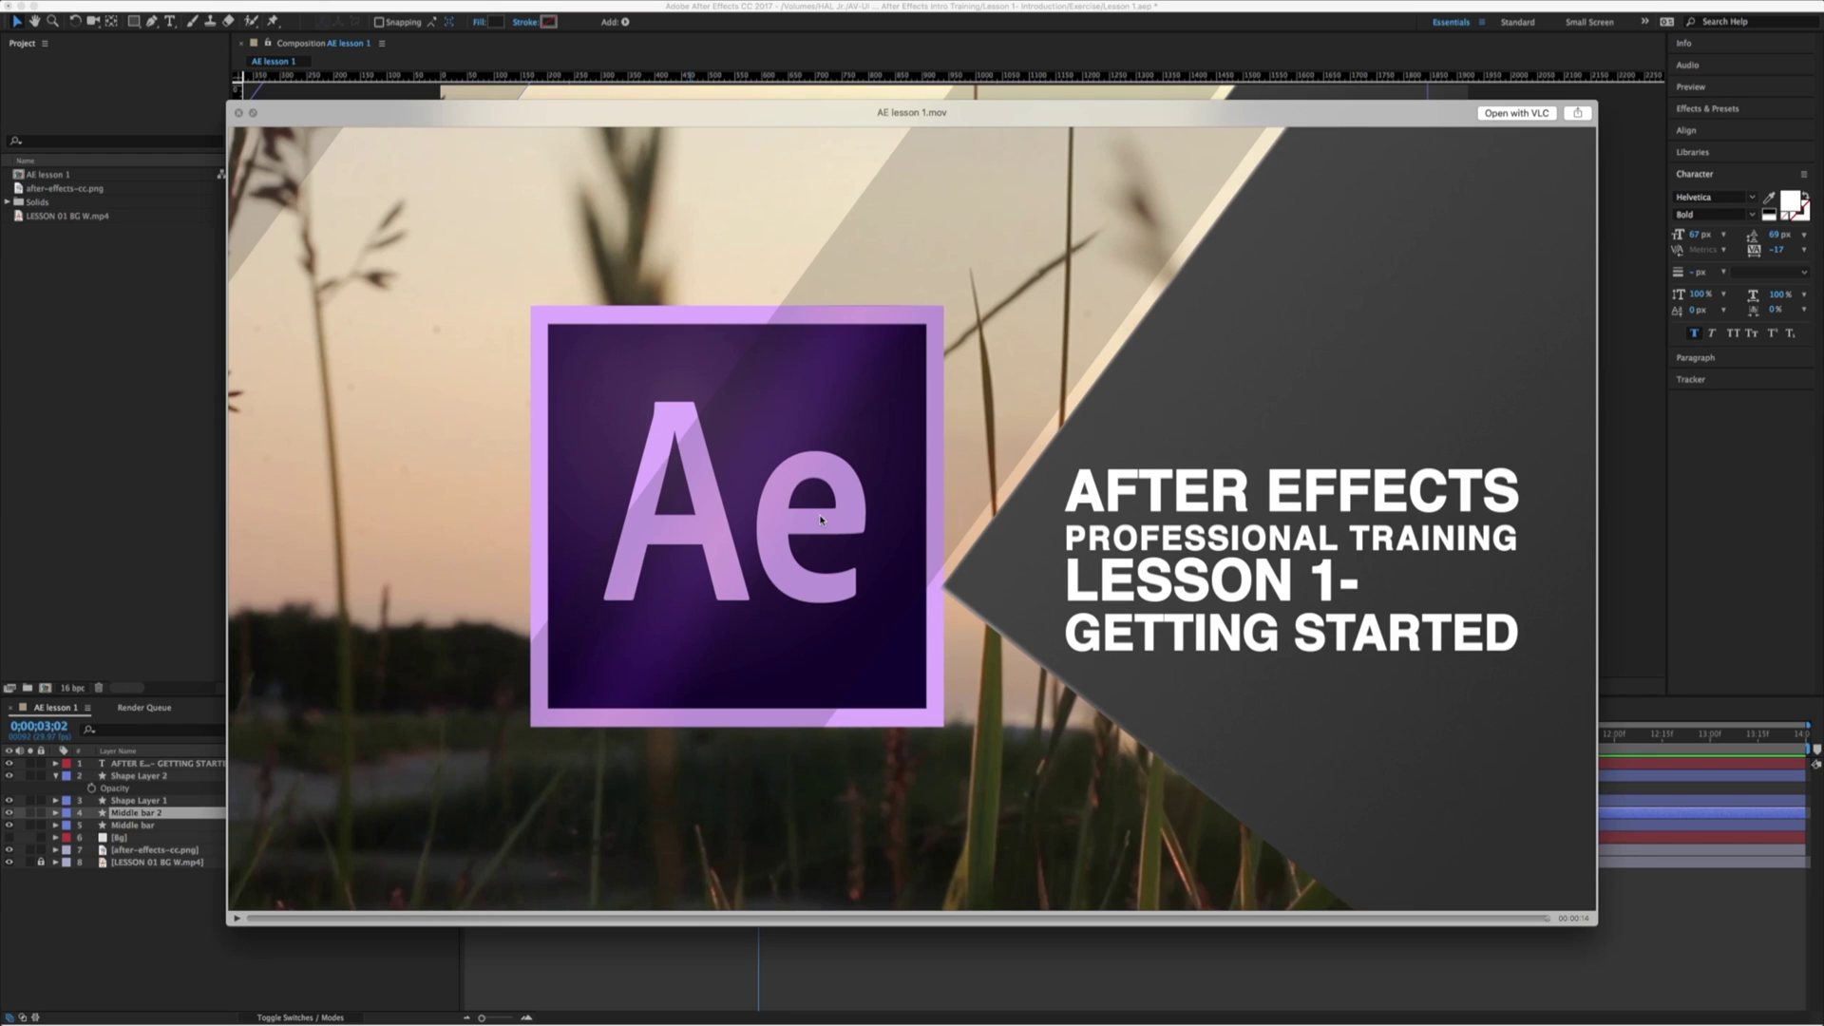
# - Inspect the details of the AE lesson 1 composition, after-effects-cc.png, LESSON 01 BG W.mp4 and the Solids folder in the project
pyautogui.press('space')
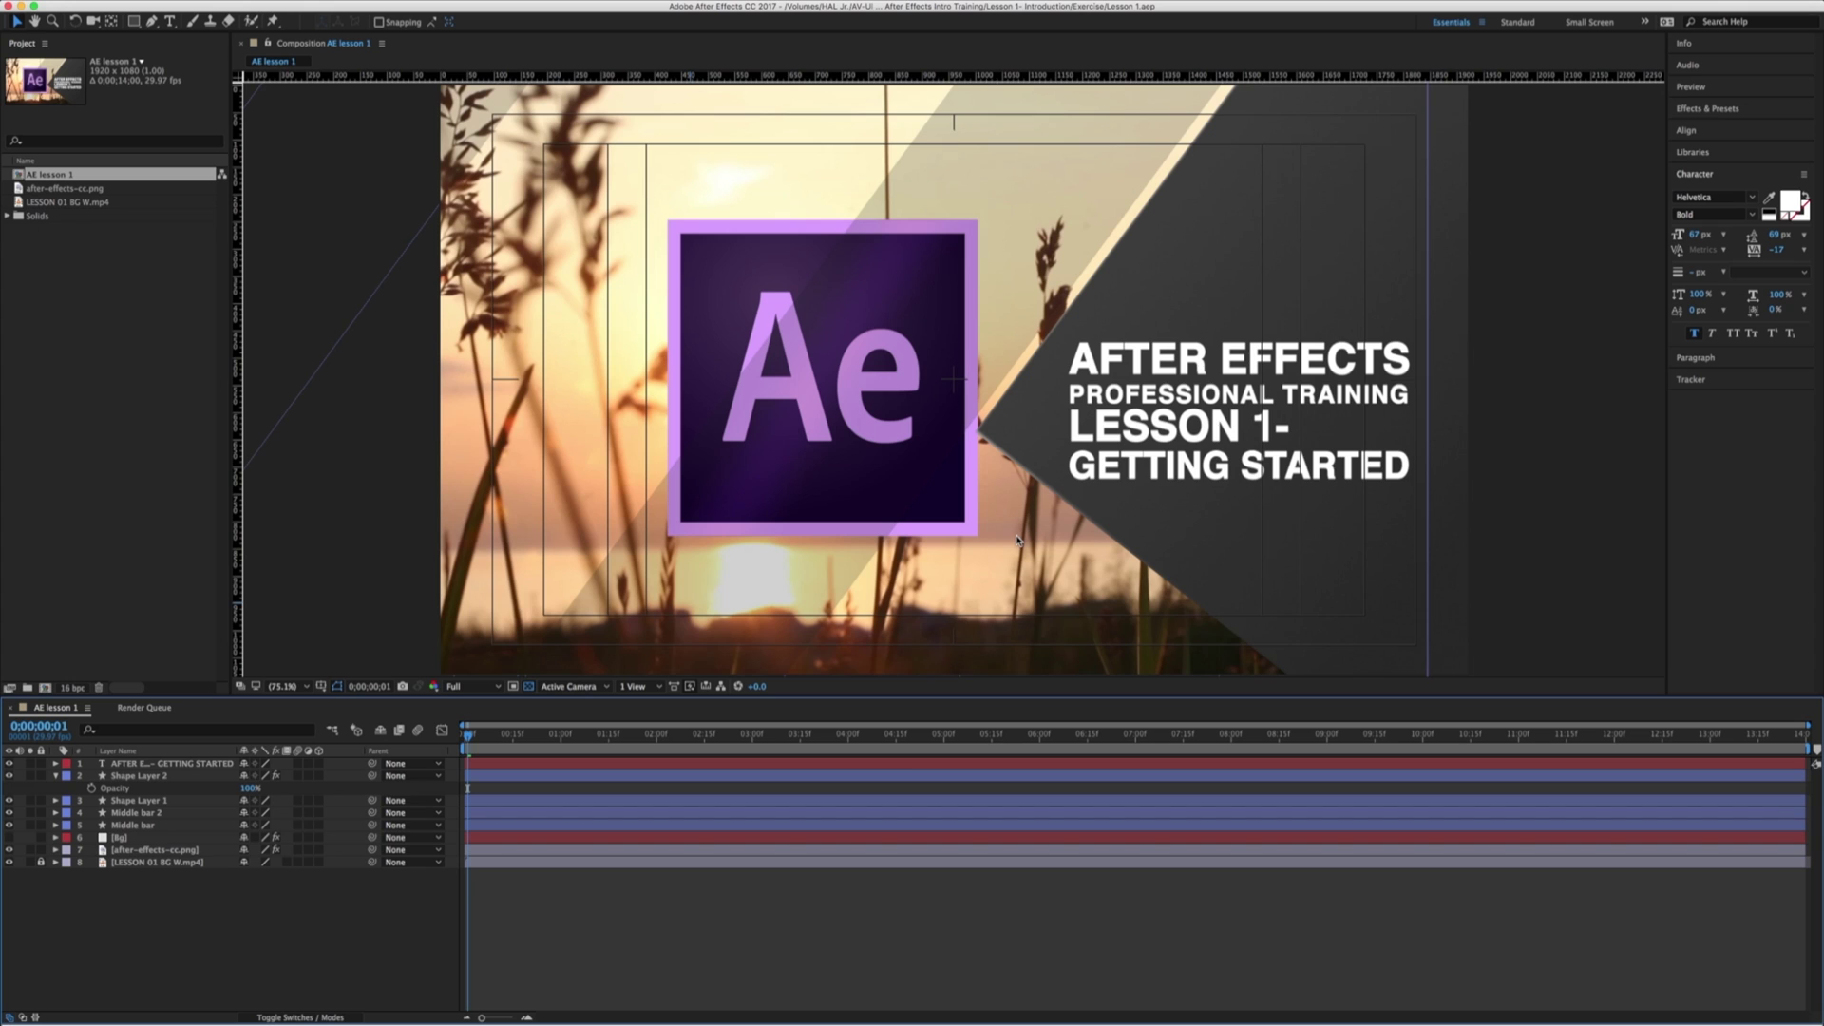
pyautogui.click(90, 299)
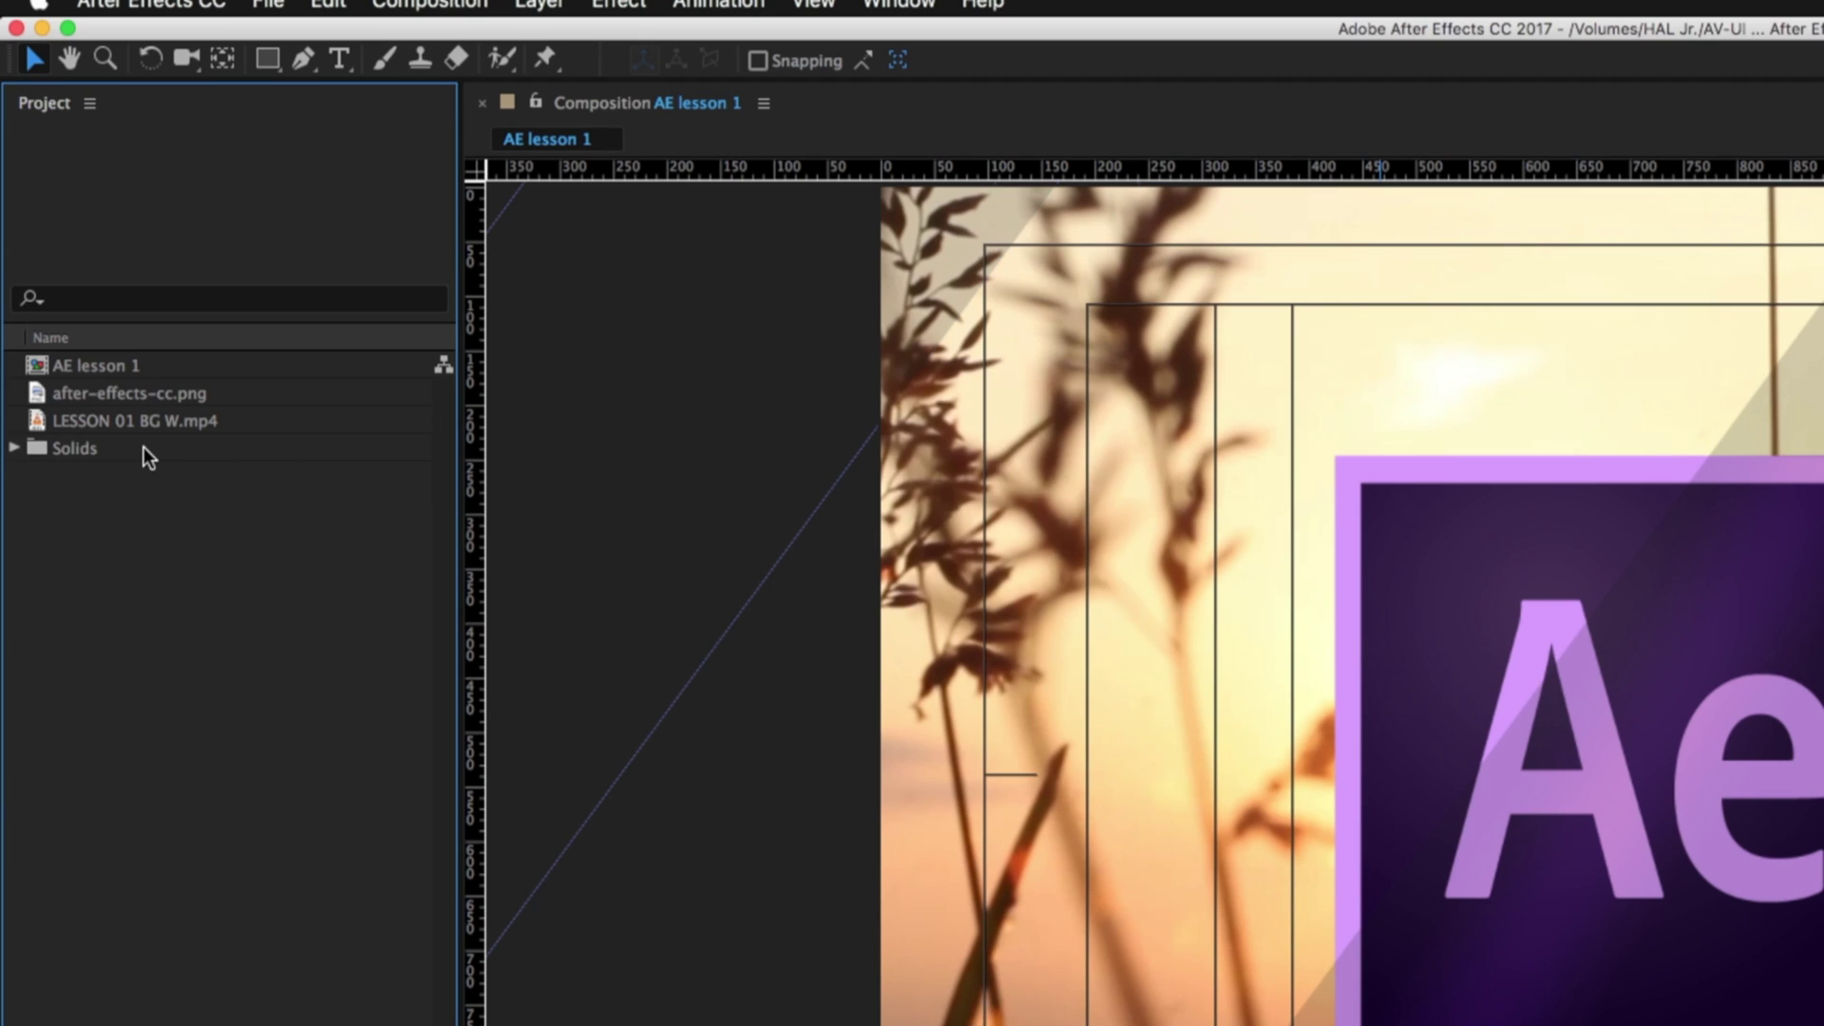
pyautogui.click(57, 366)
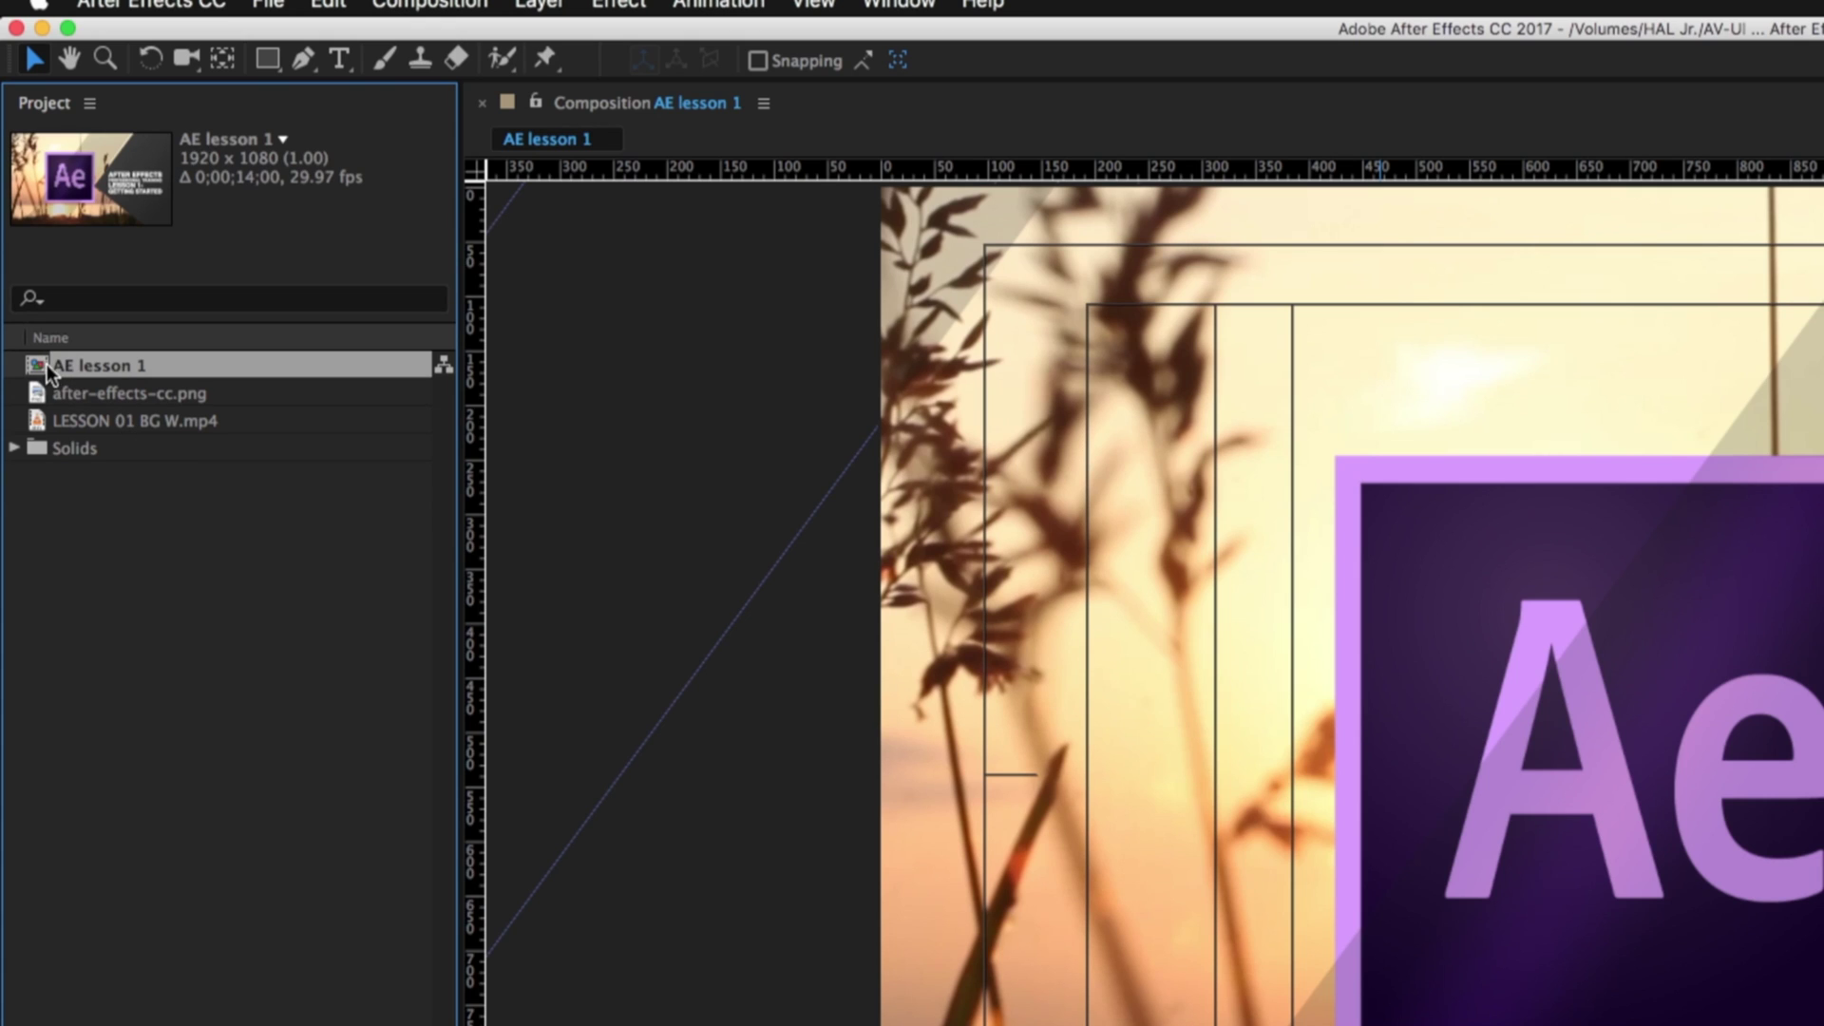
pyautogui.click(76, 392)
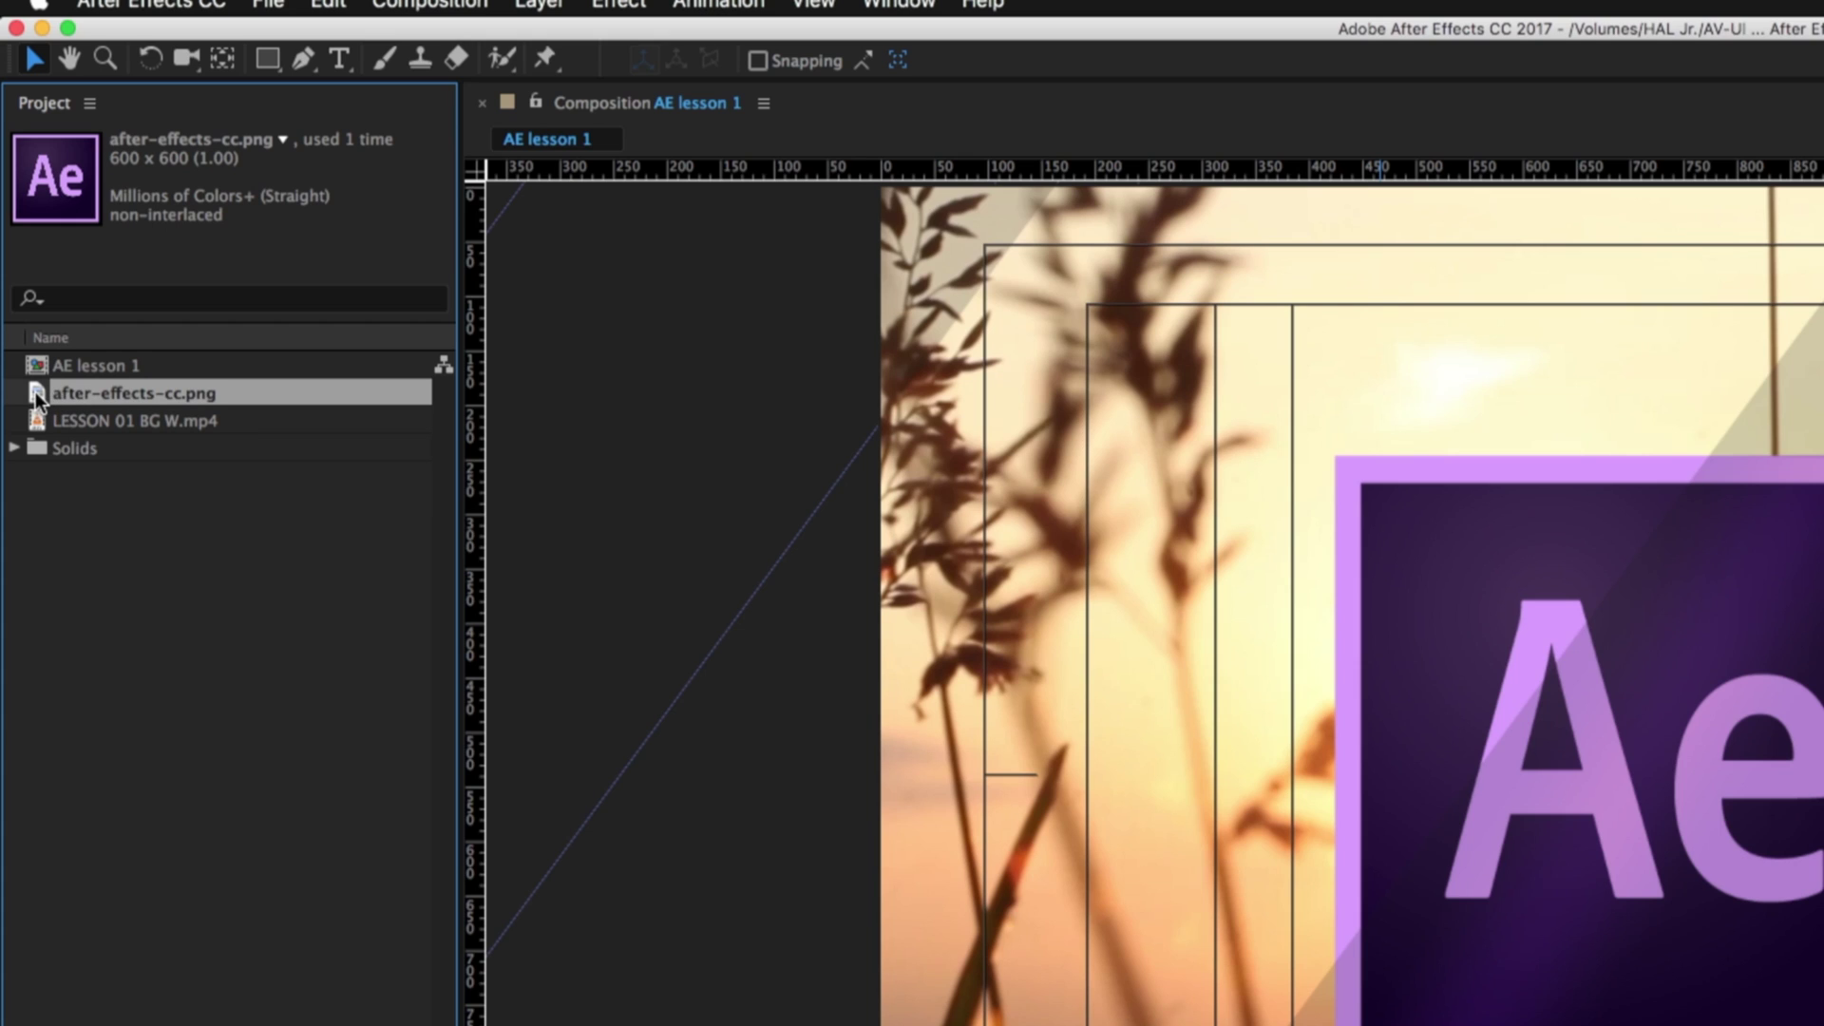
pyautogui.click(82, 420)
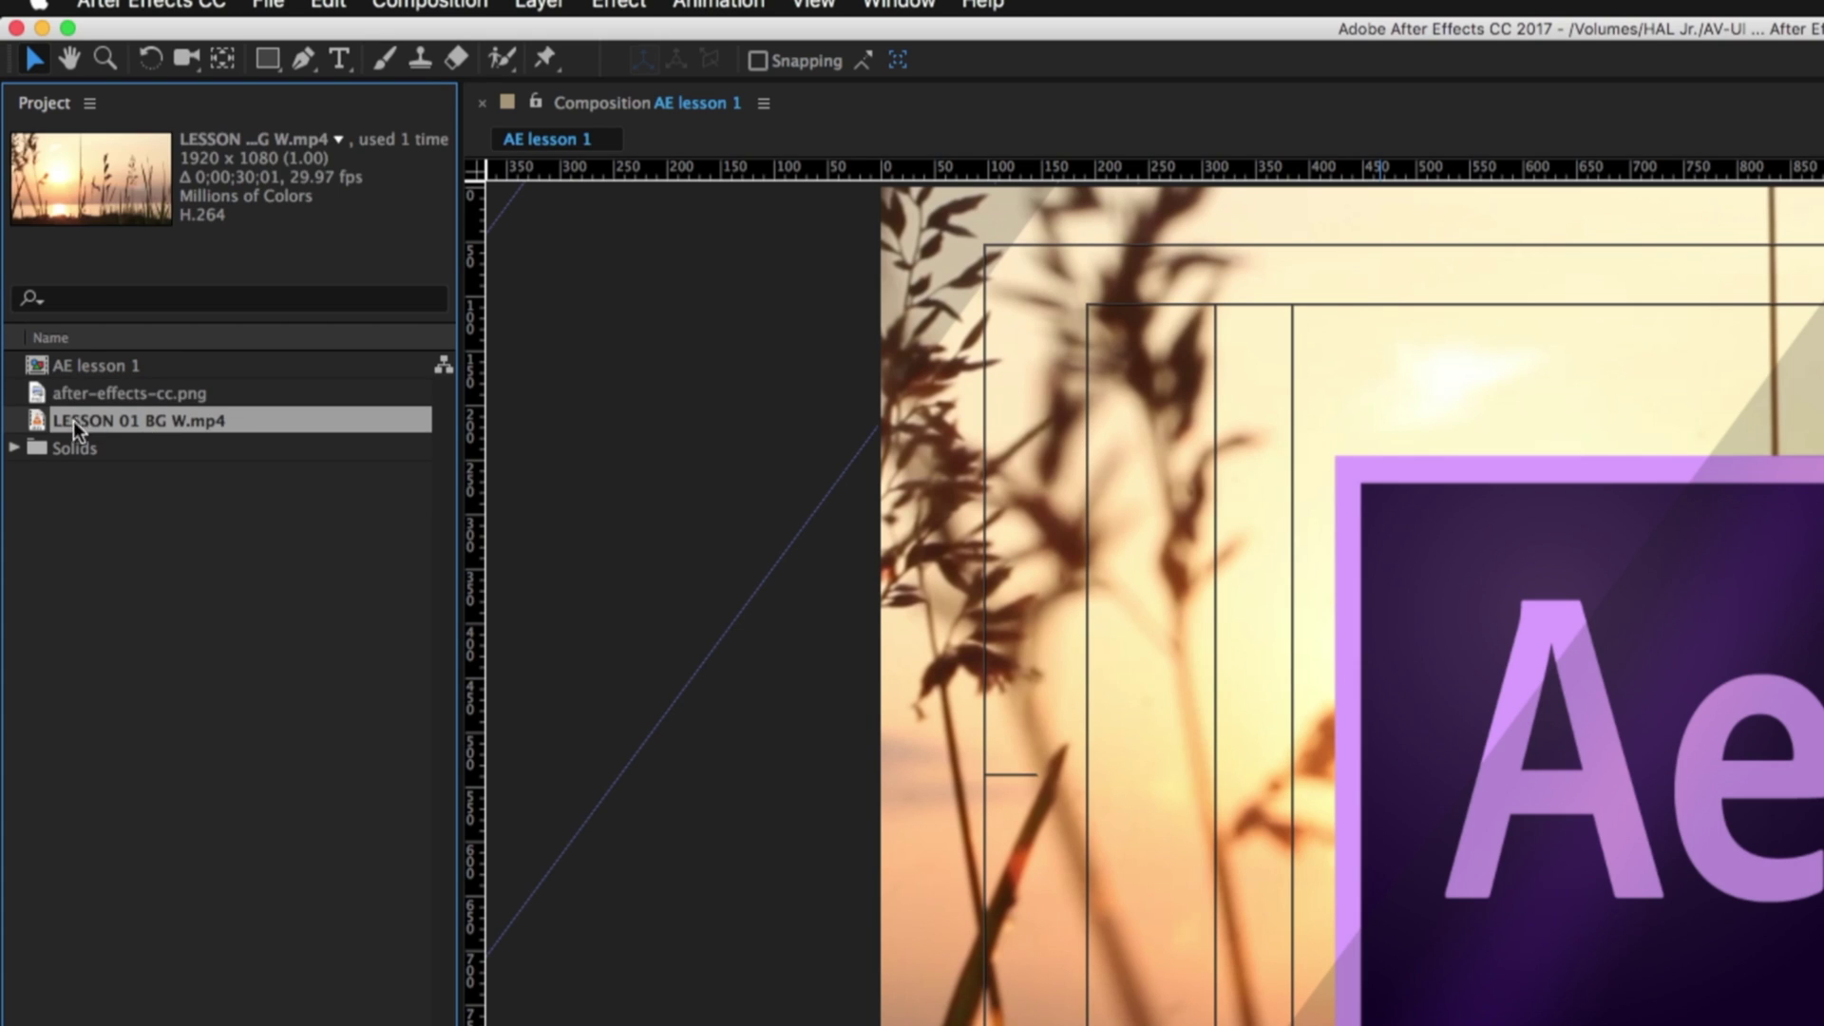
pyautogui.click(14, 447)
pyautogui.click(15, 445)
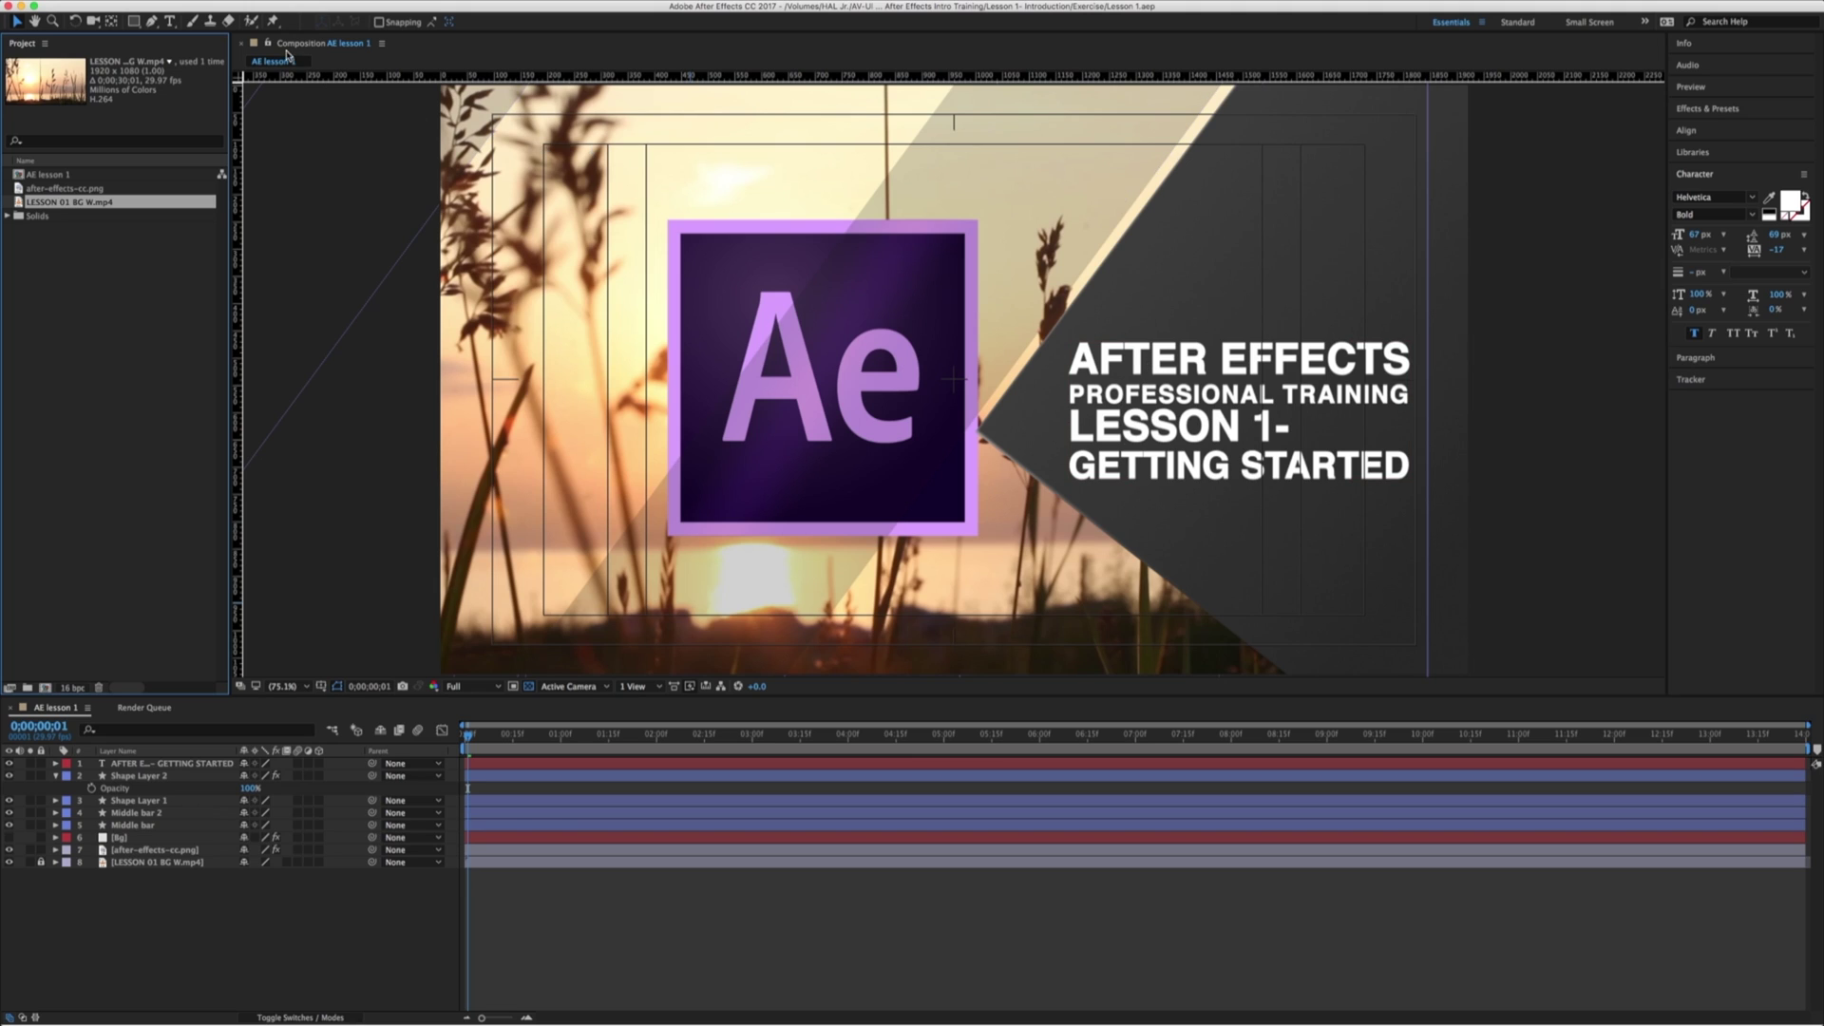
# - Check the AE lesson 1 composition's details, view after-effects-cc.png in the footage viewer, and close that viewer
pyautogui.click(50, 177)
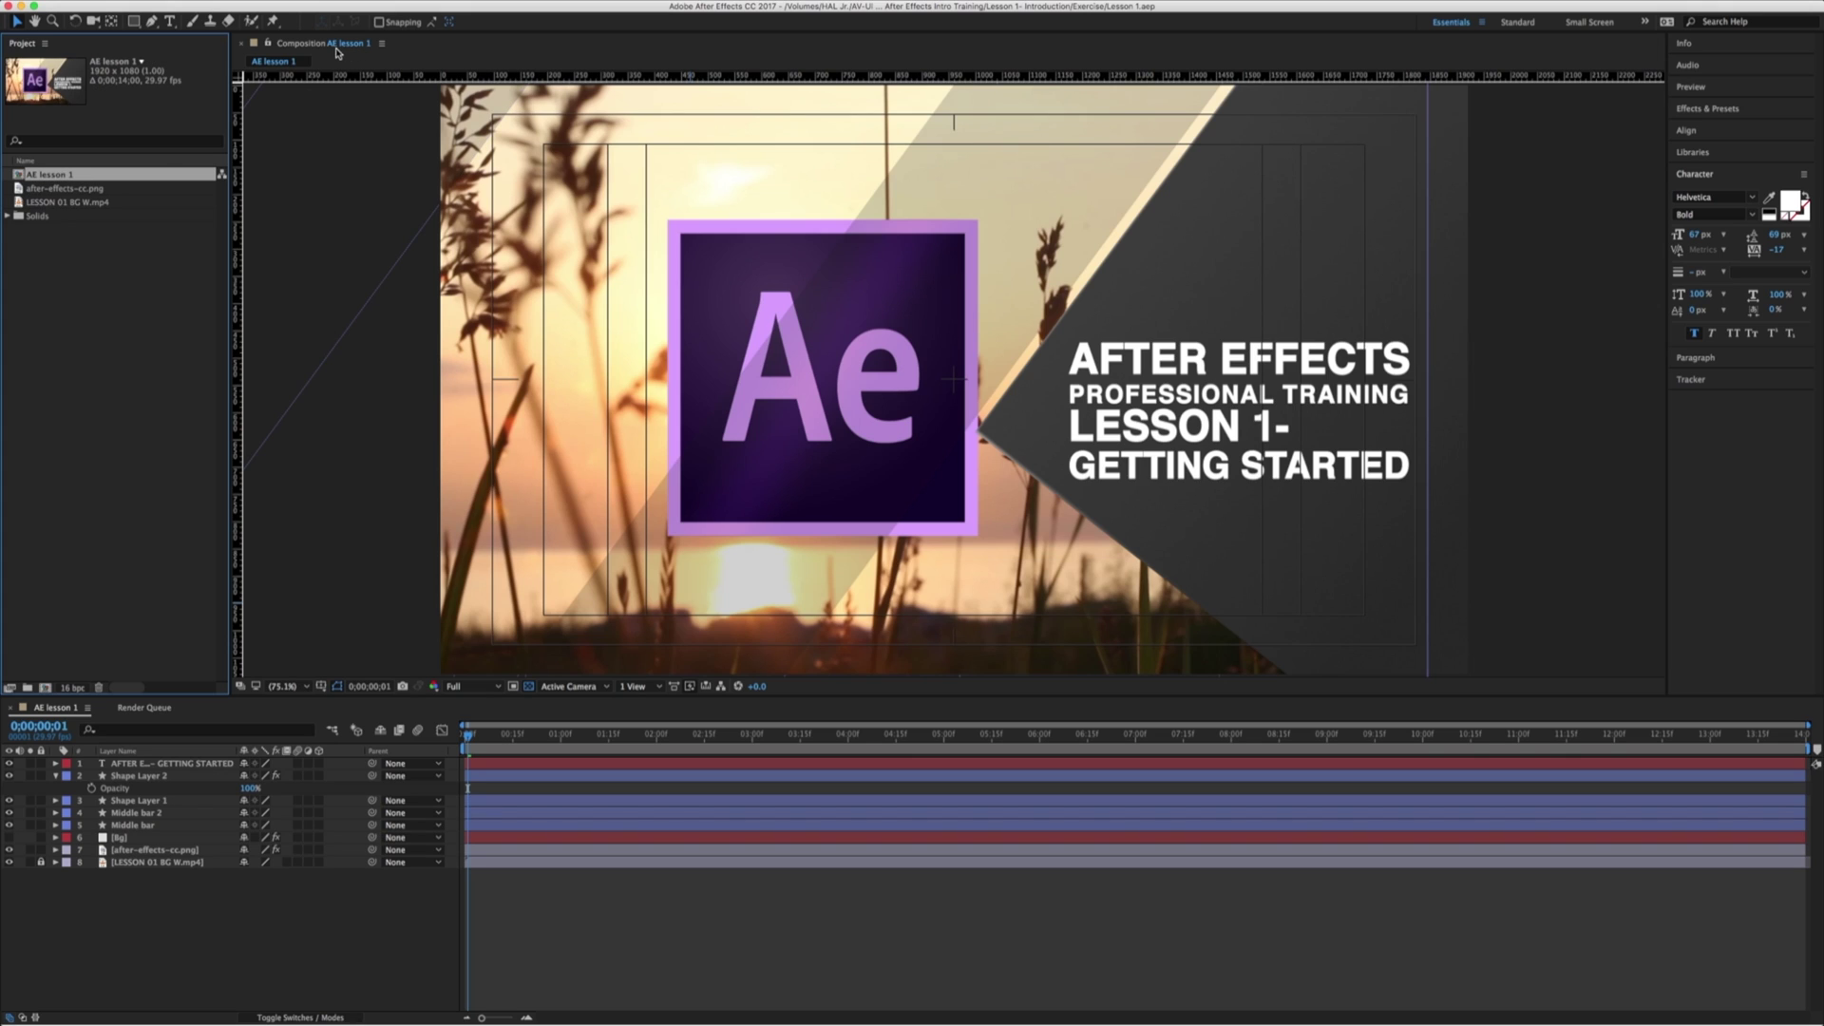
pyautogui.doubleClick(81, 193)
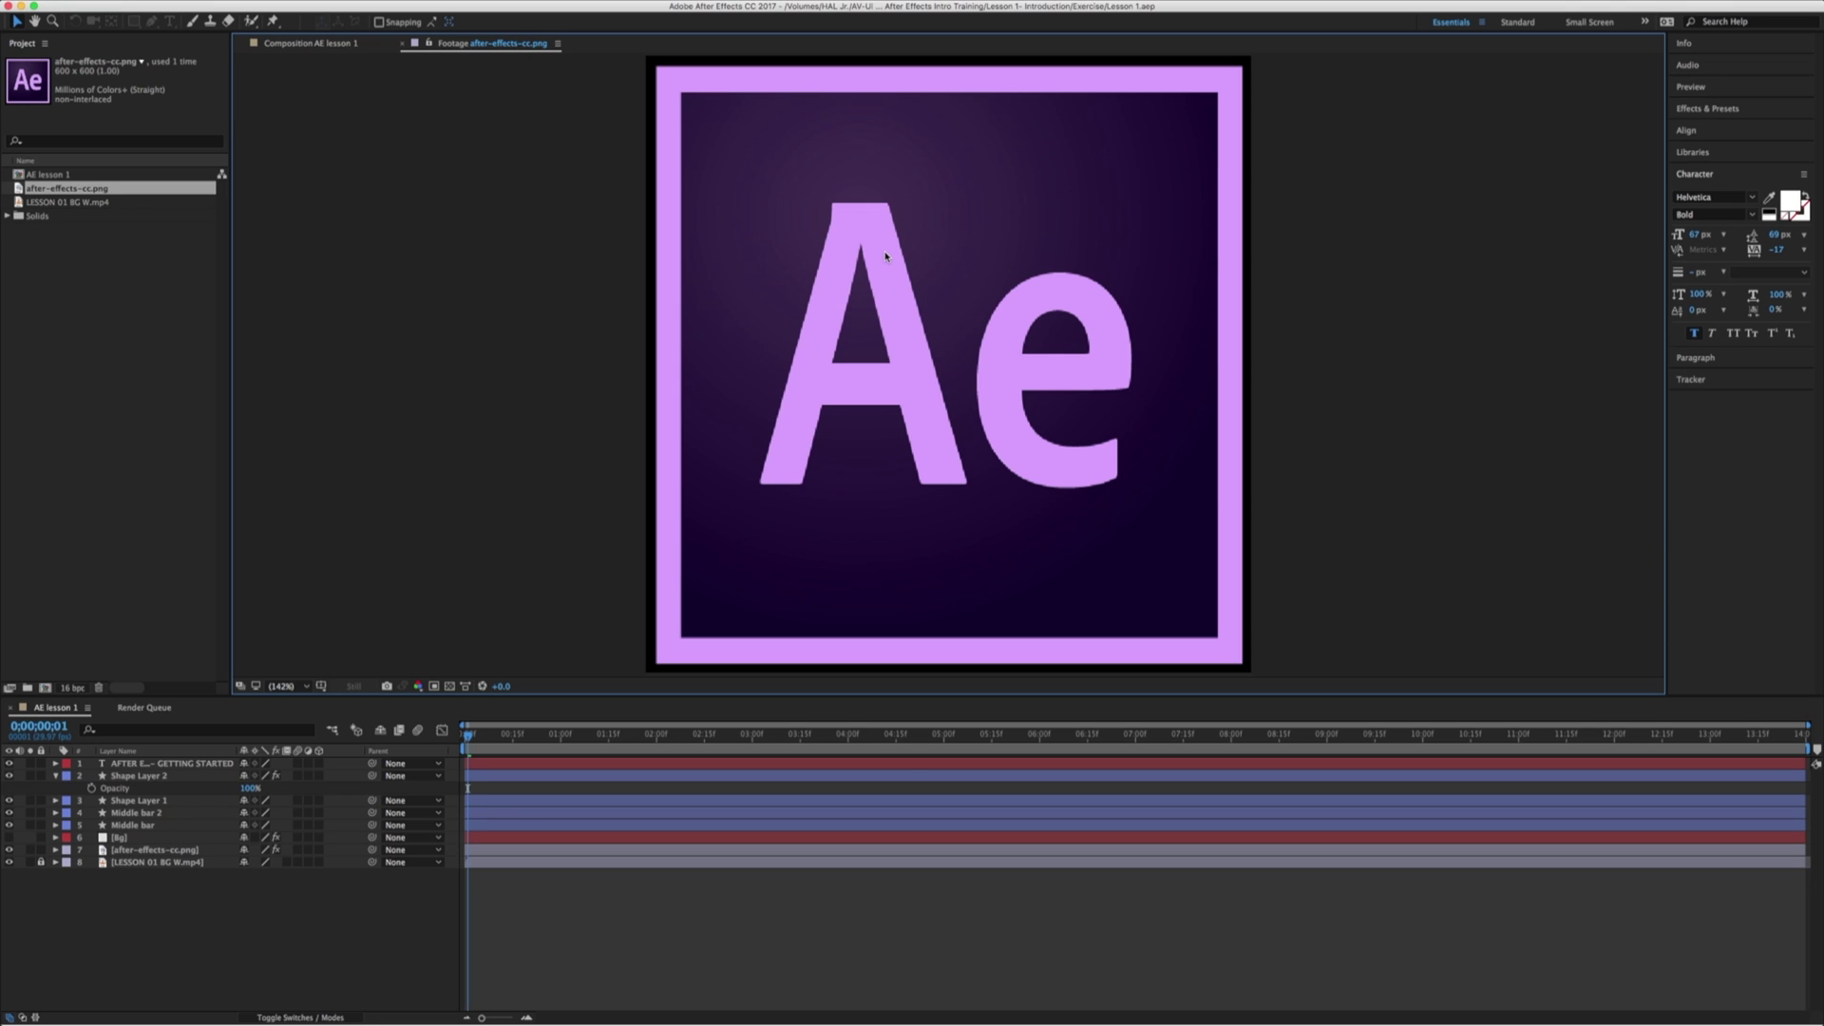
pyautogui.click(403, 43)
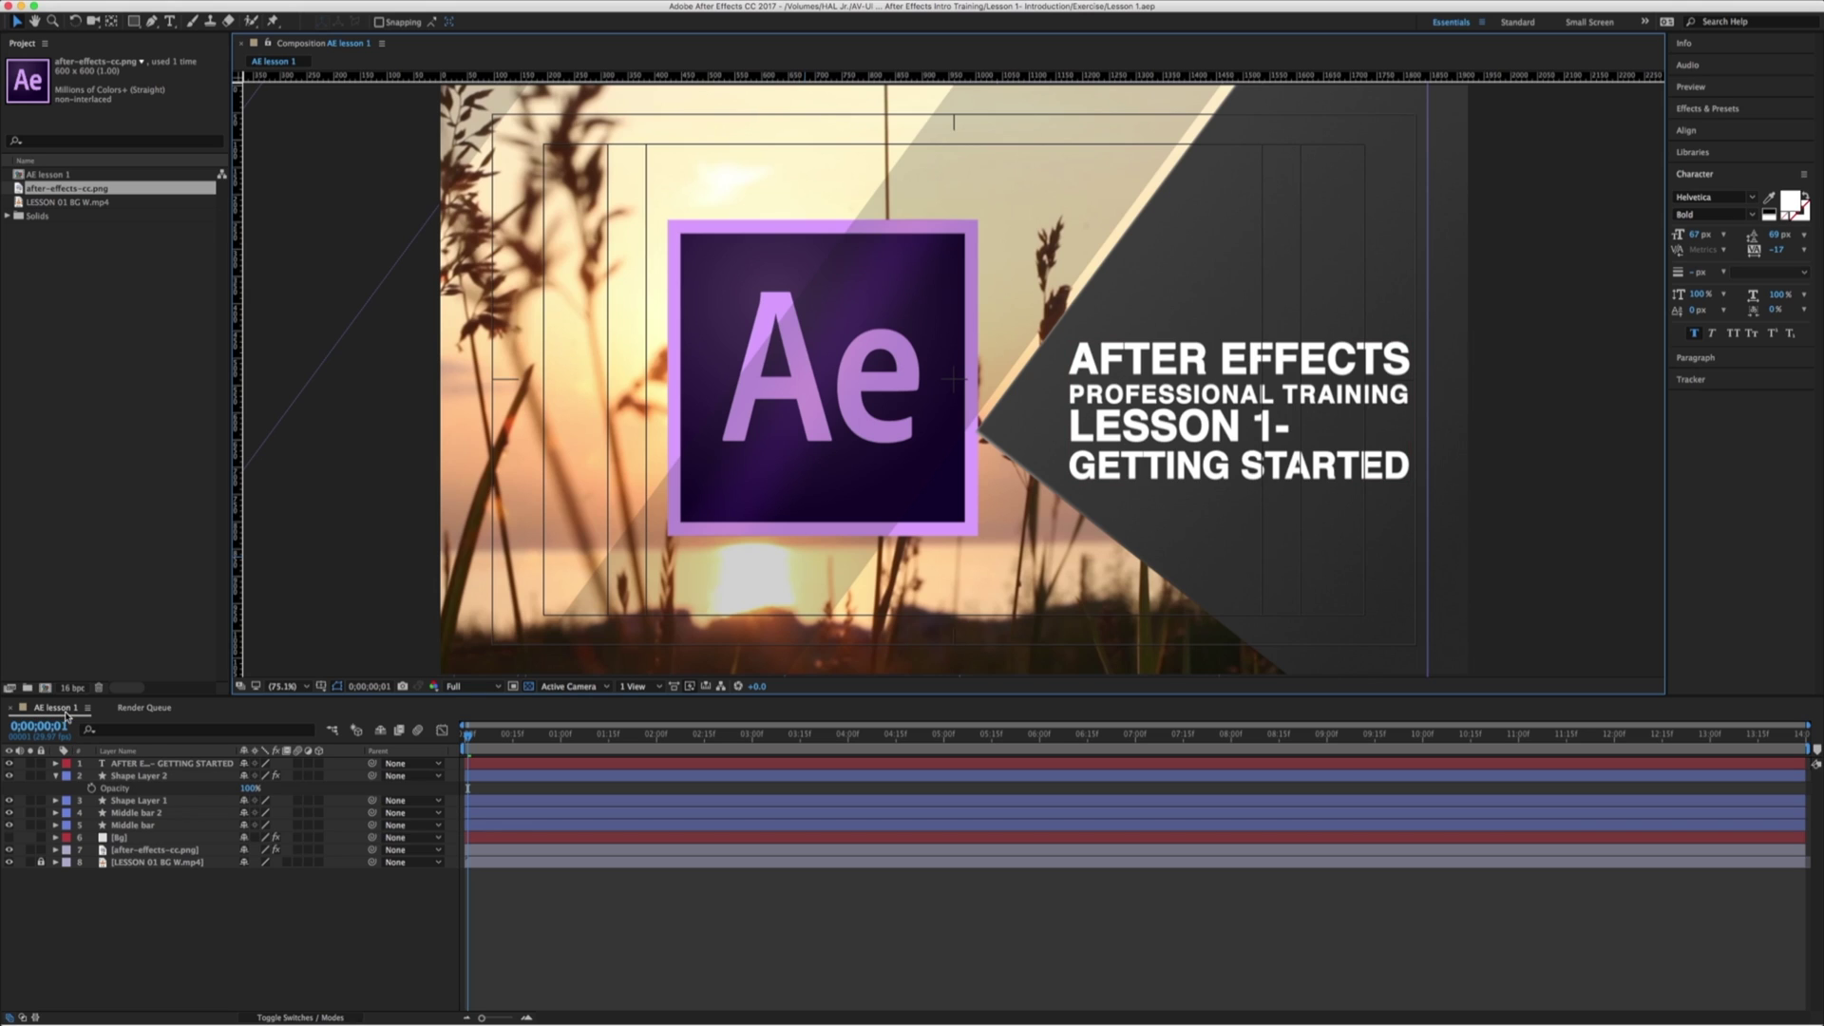
# - Examine the title text layer, Shape Layer 1 and Shape Layer 2 in the AE lesson 1 timeline
pyautogui.click(127, 765)
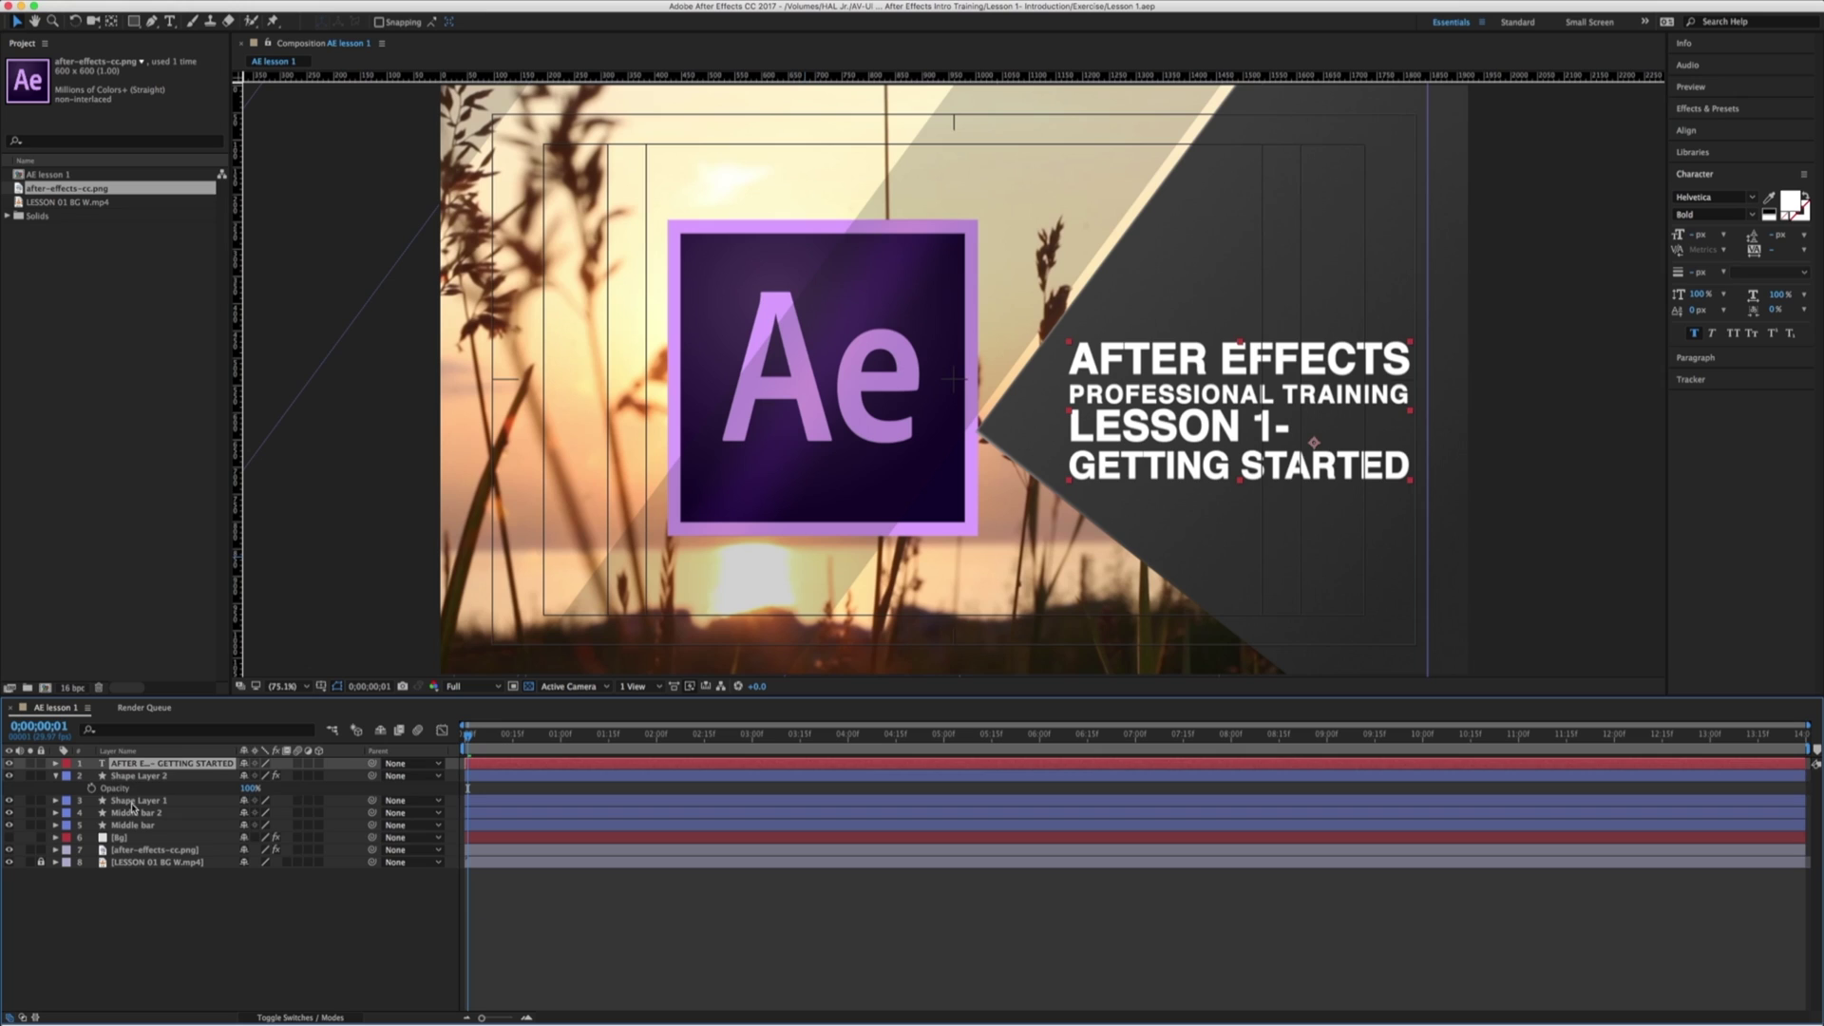
pyautogui.click(134, 803)
pyautogui.click(139, 776)
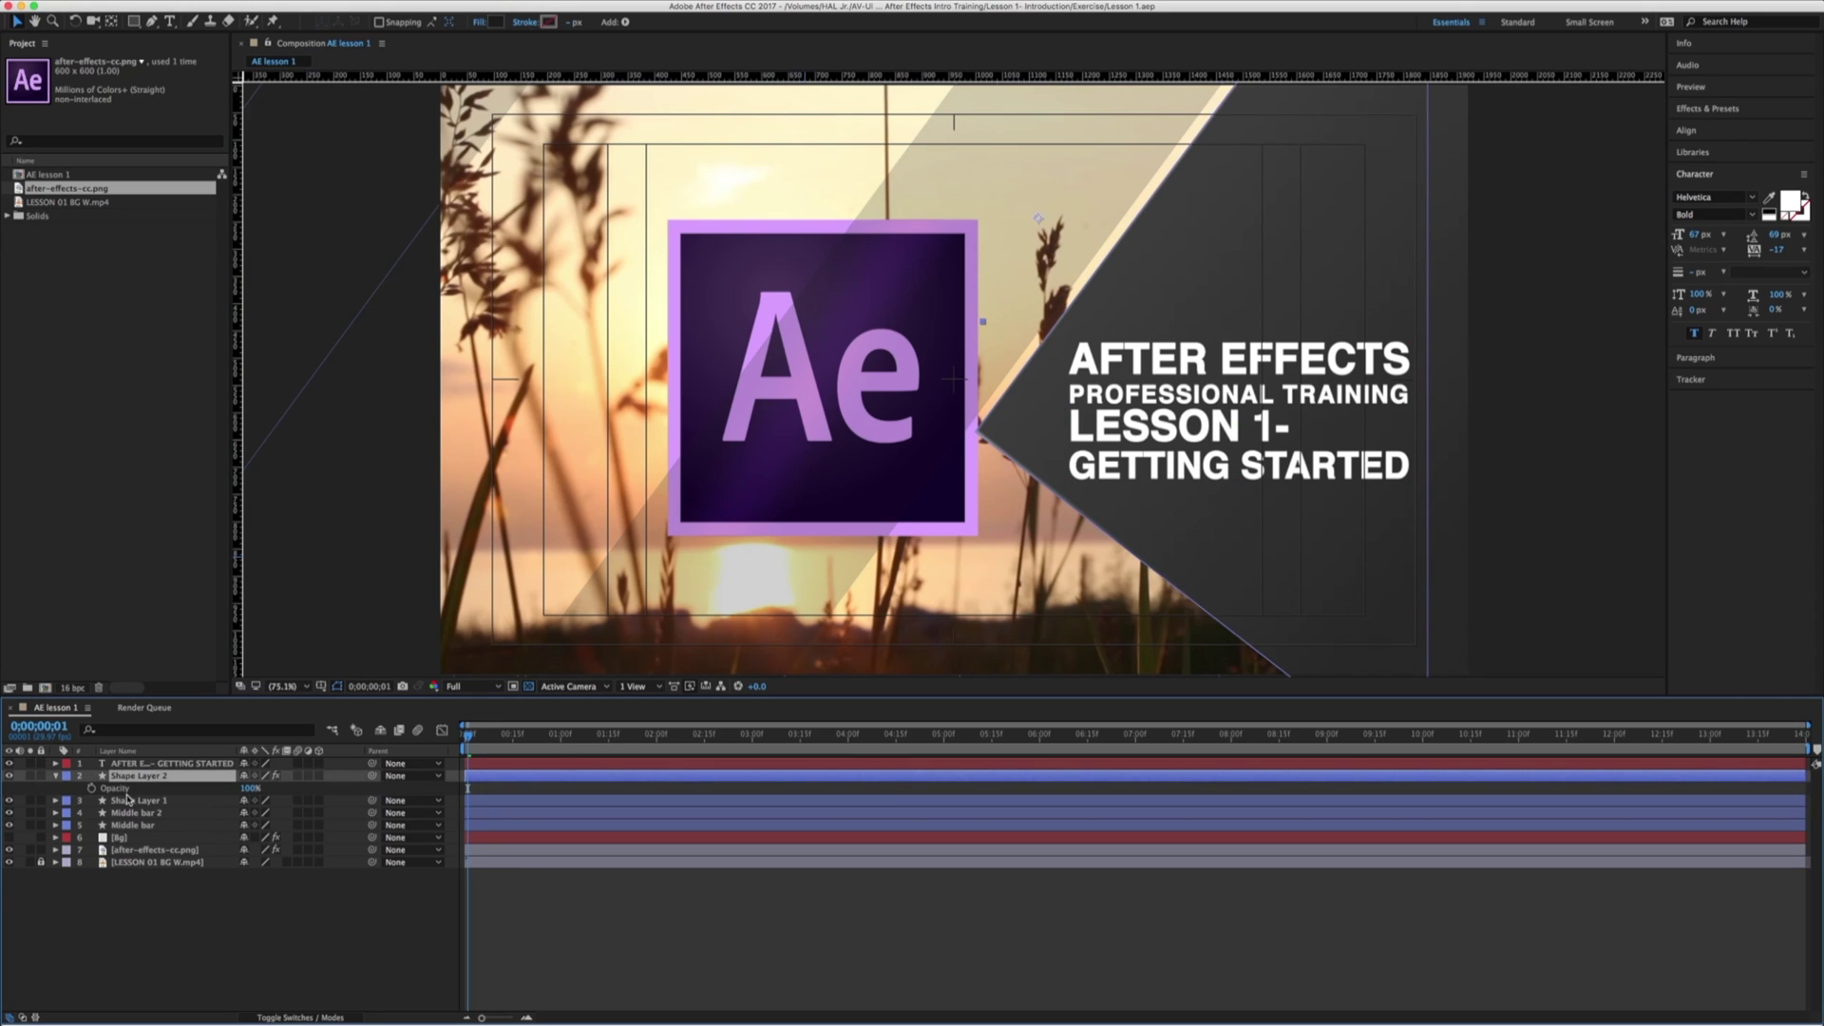
pyautogui.click(55, 776)
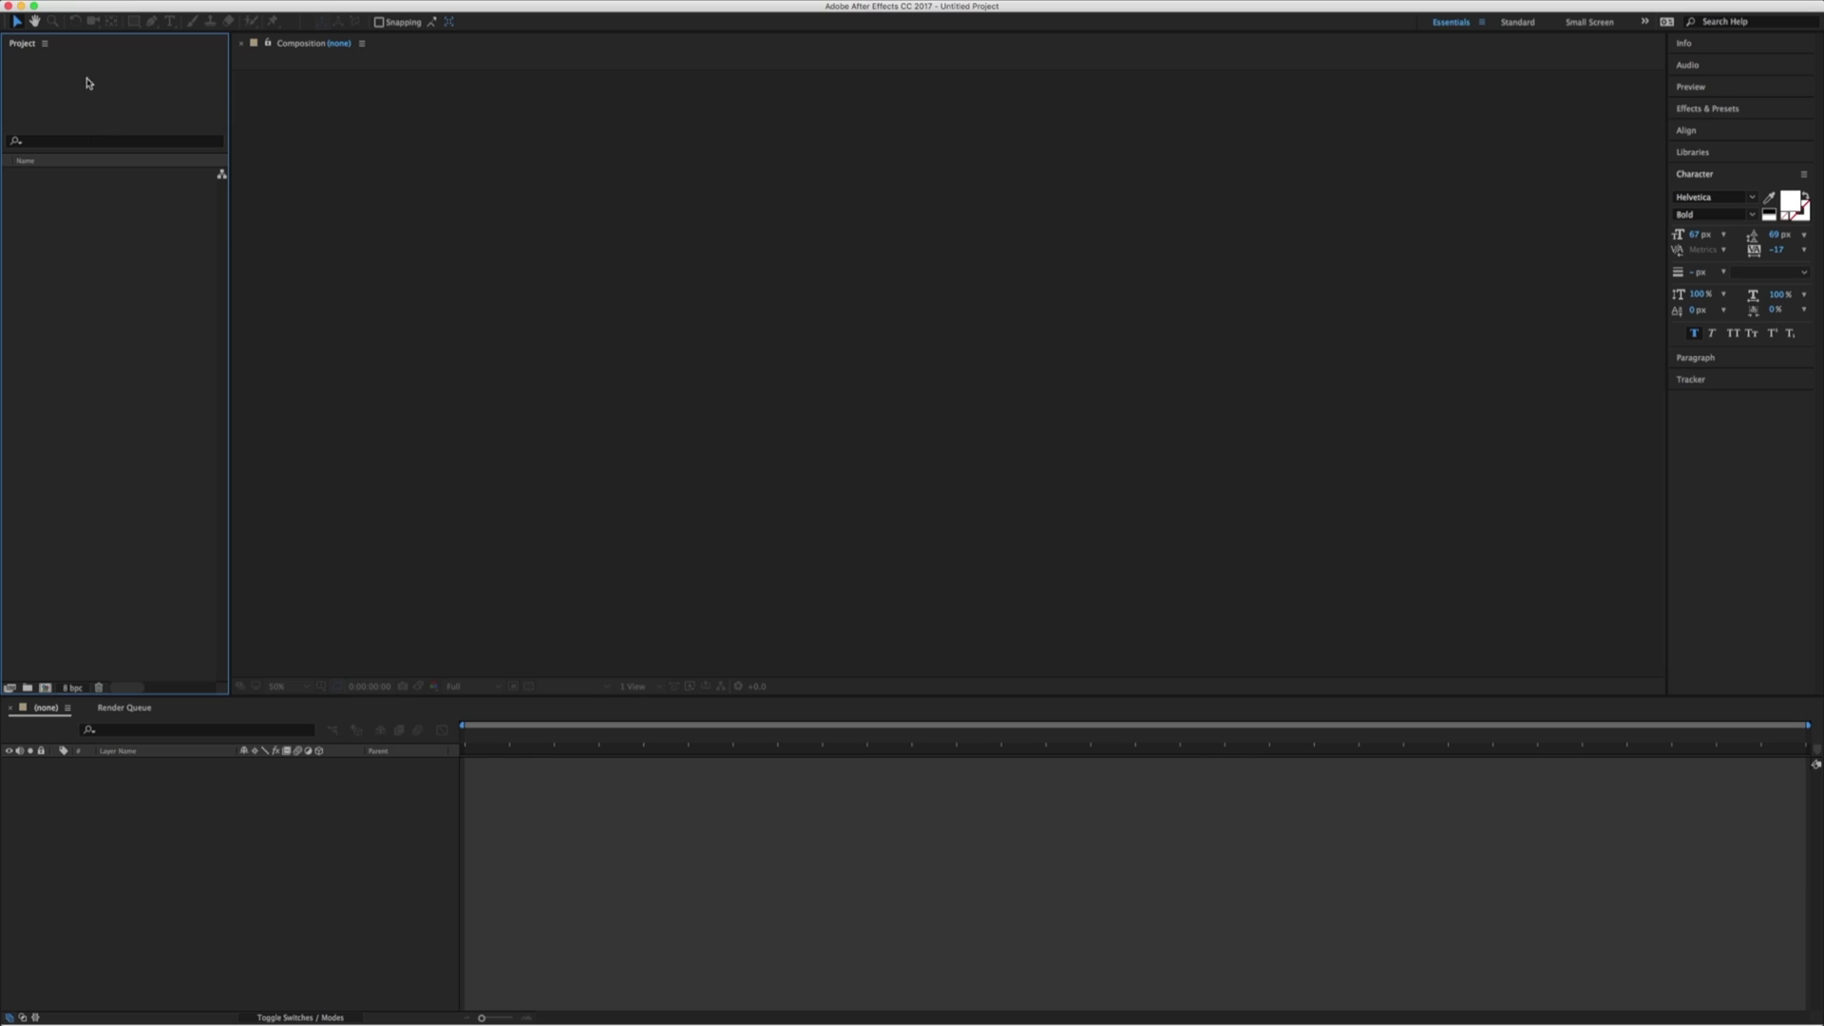
pyautogui.click(136, 1)
pyautogui.moveTo(138, 8)
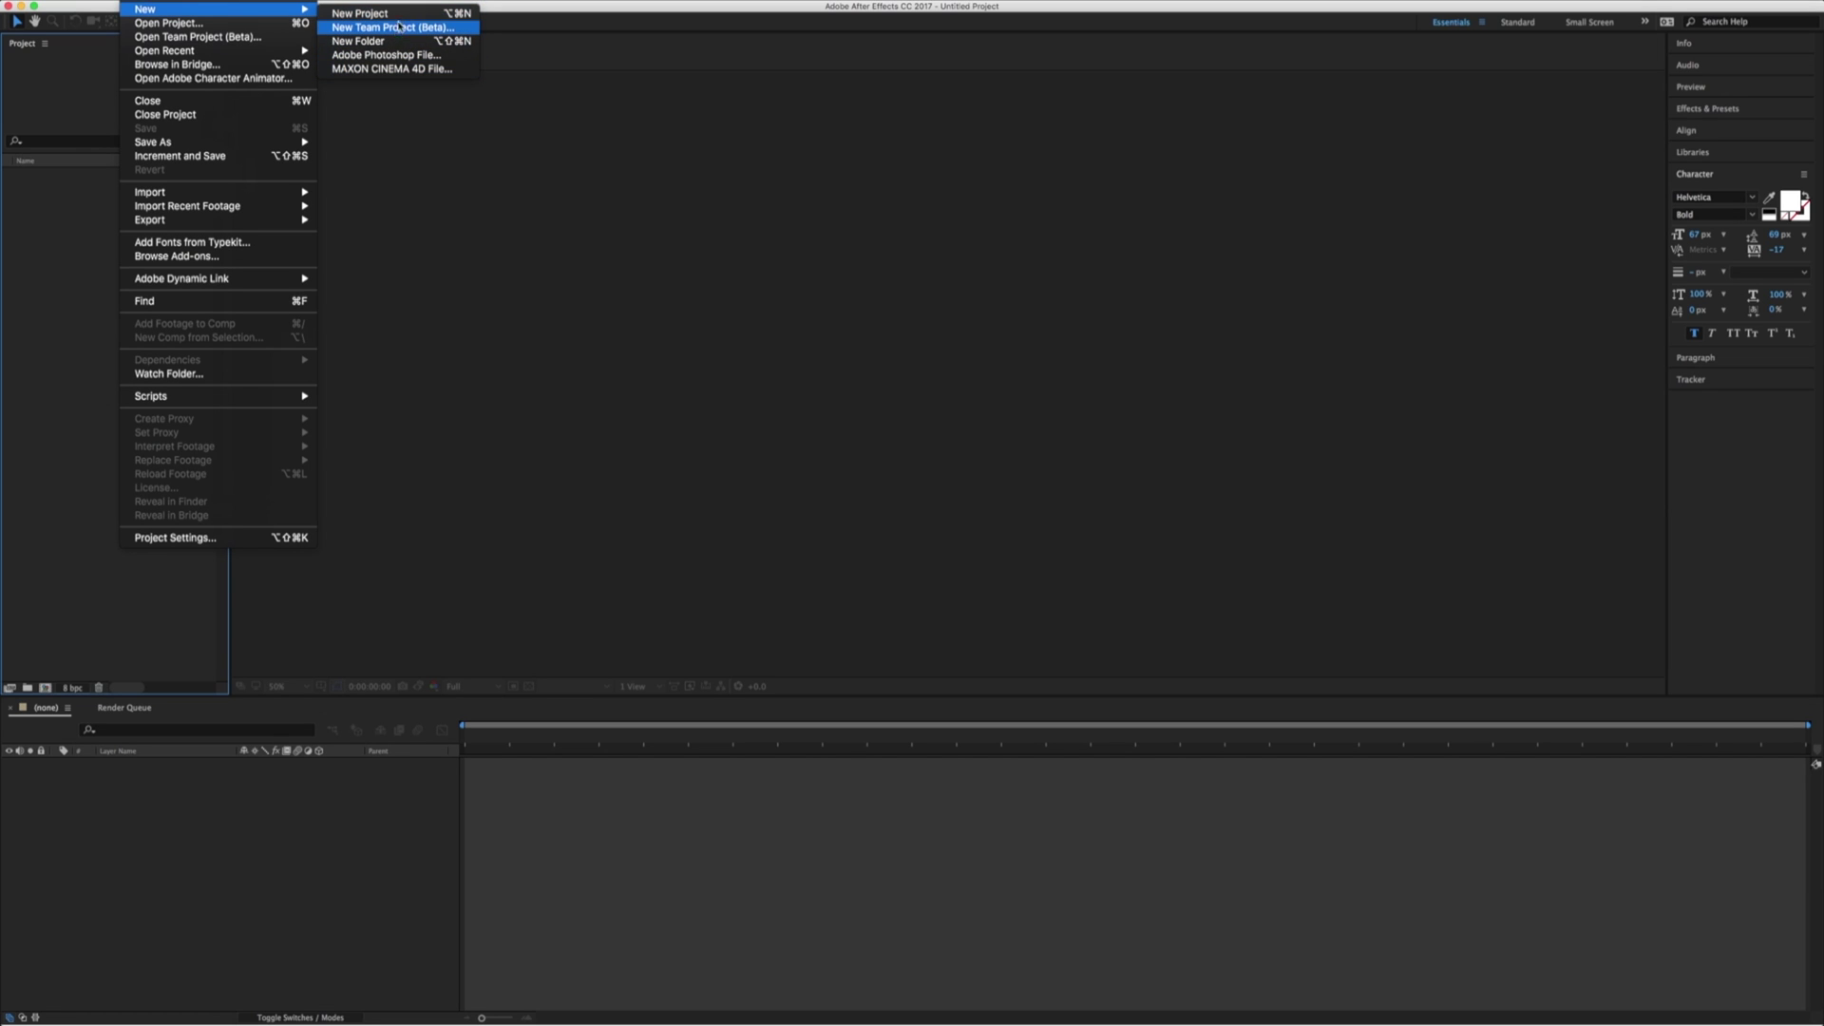
pyautogui.click(226, 2)
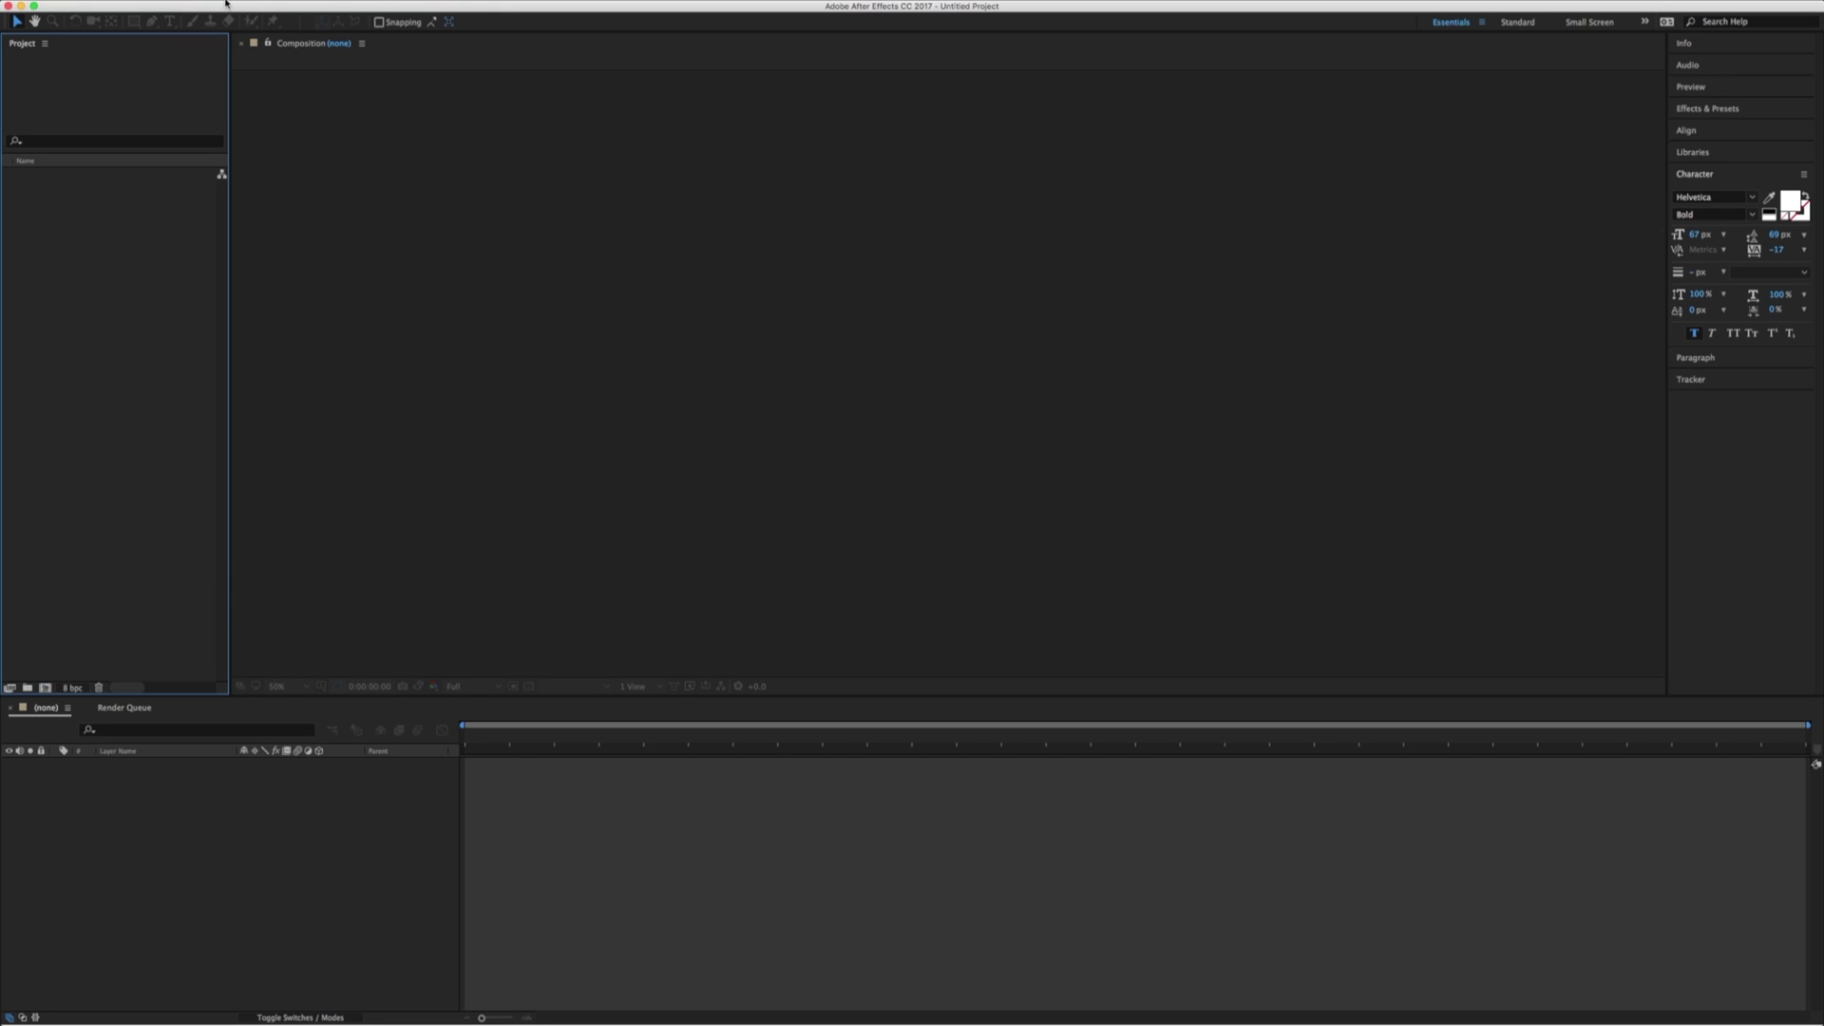
# - Start a new composition and choose the HDTV 1080 29.97 preset for it
pyautogui.click(225, 2)
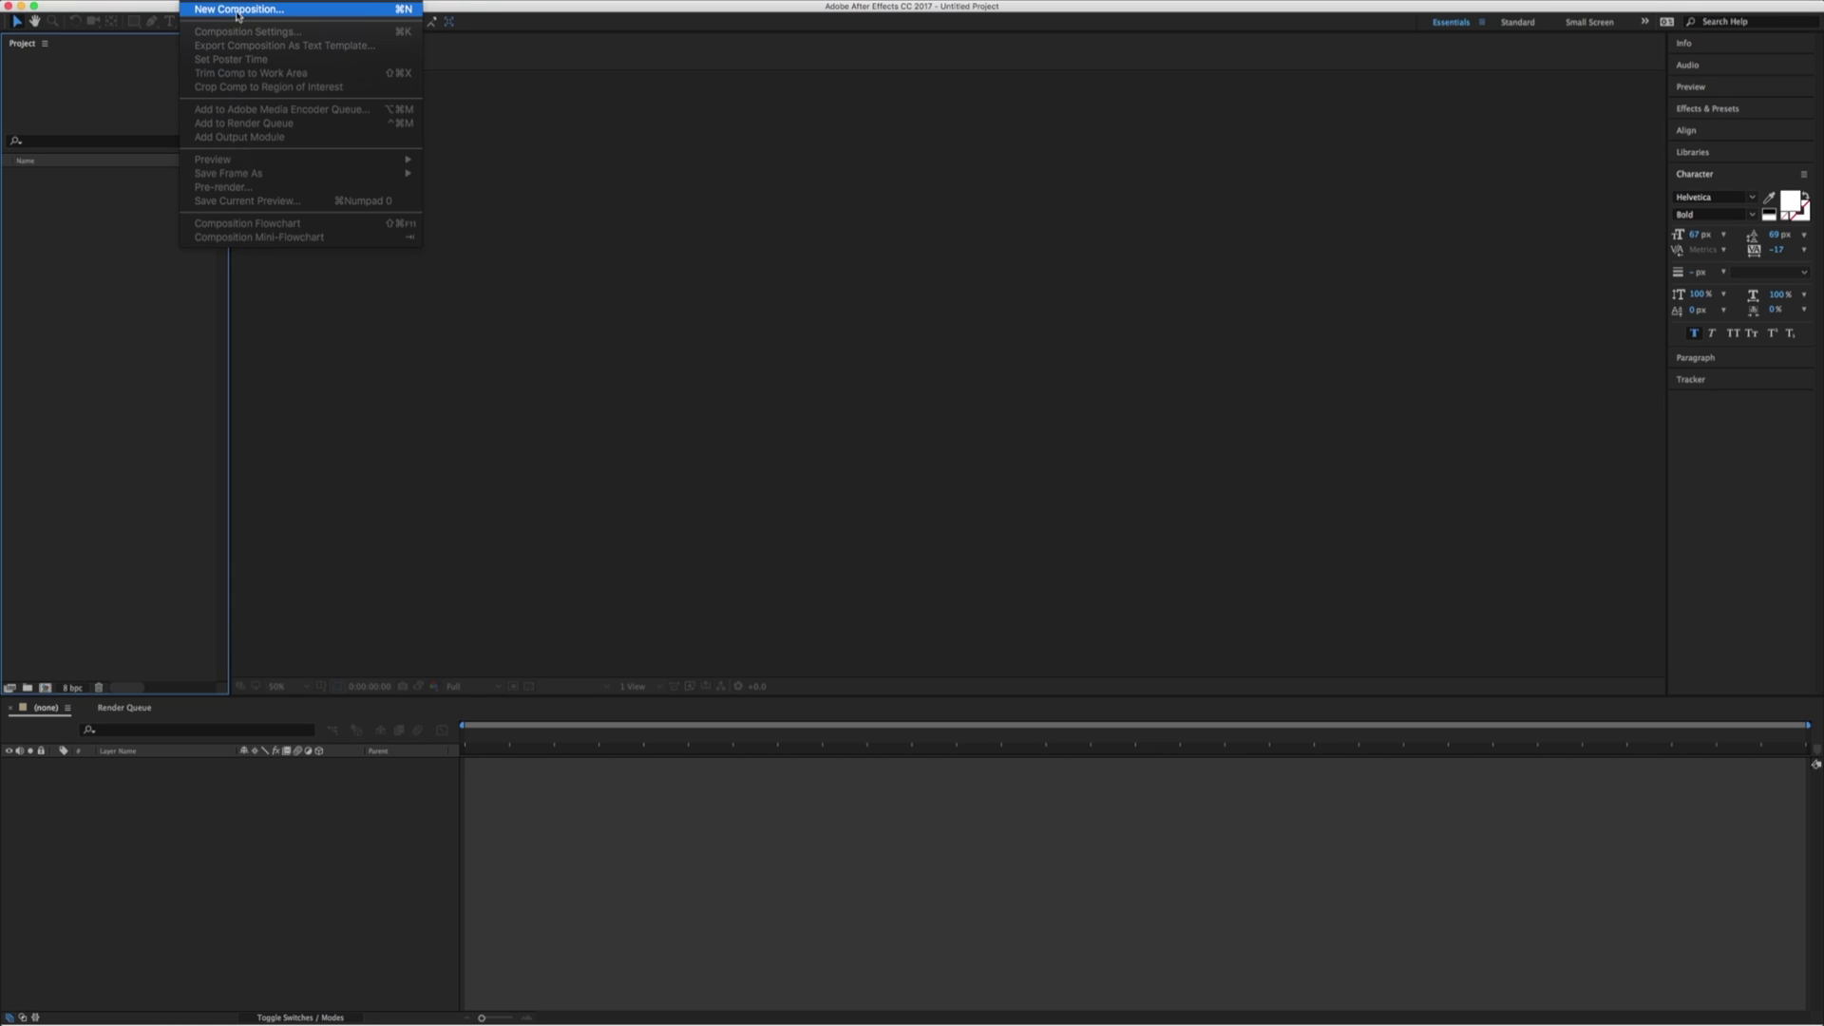
pyautogui.click(322, 13)
pyautogui.moveTo(636, 148); pyautogui.dragTo(716, 174)
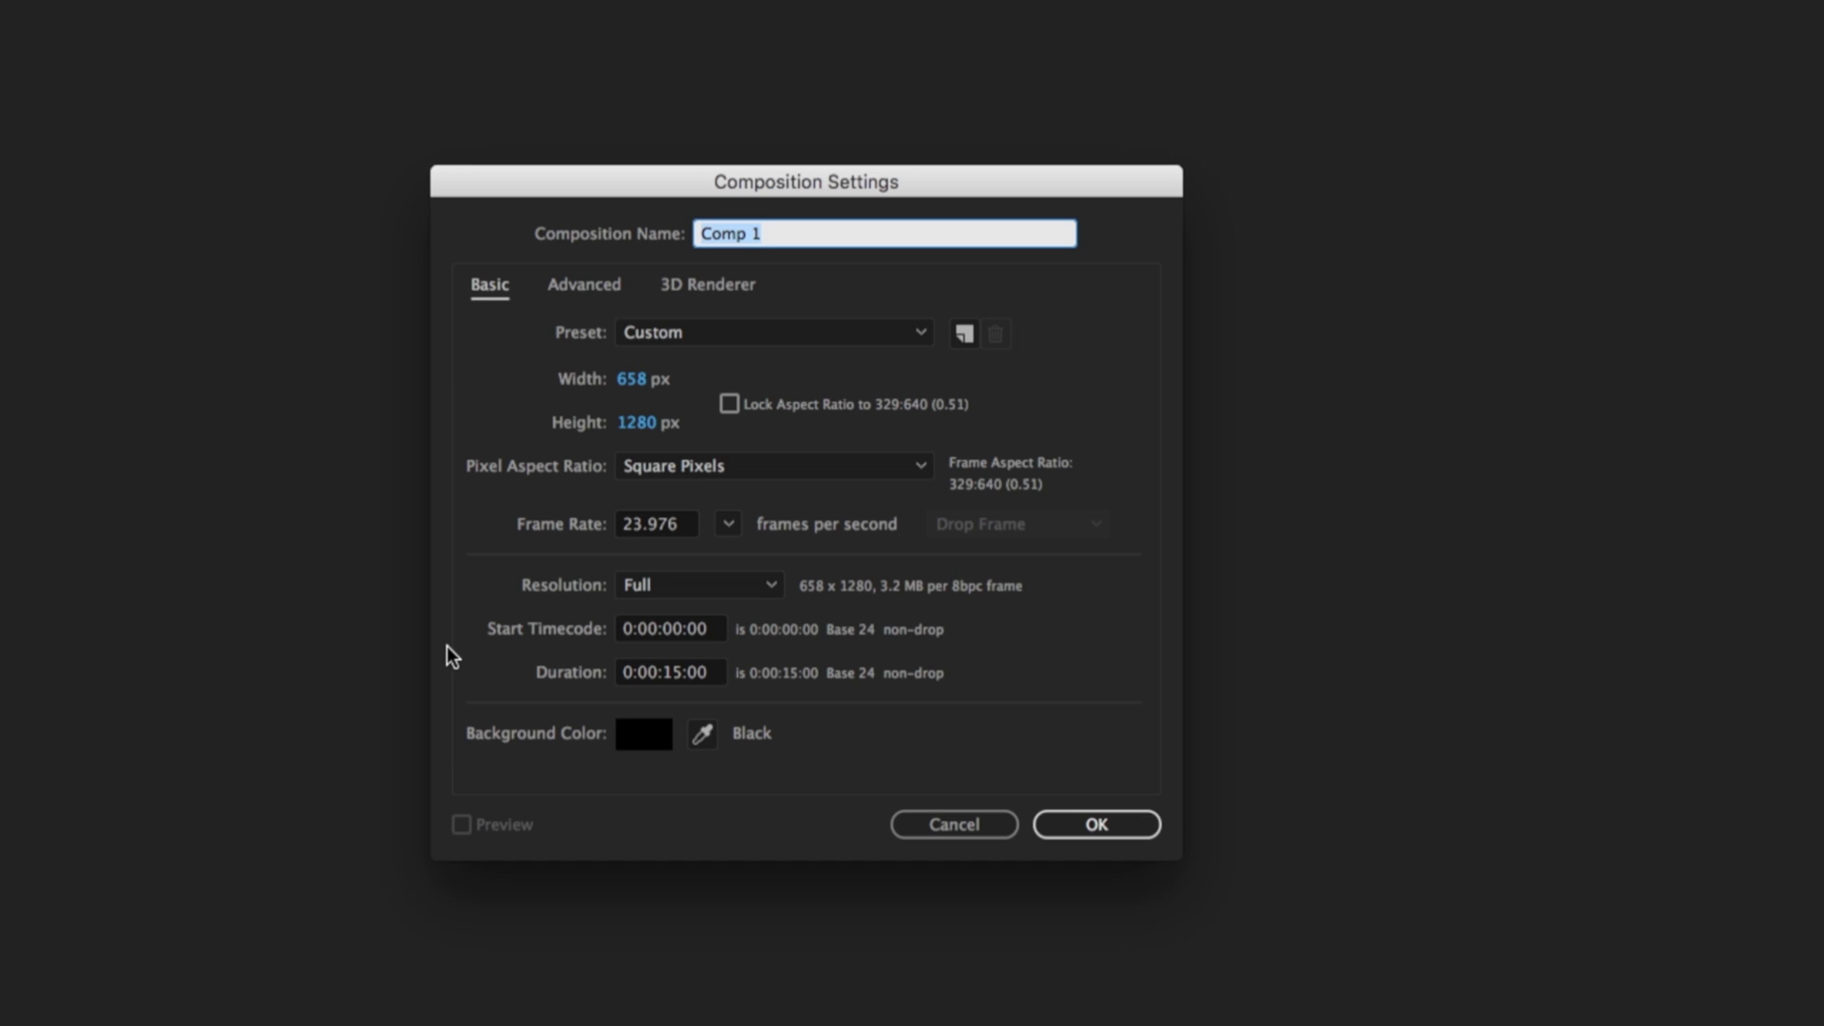
pyautogui.click(691, 338)
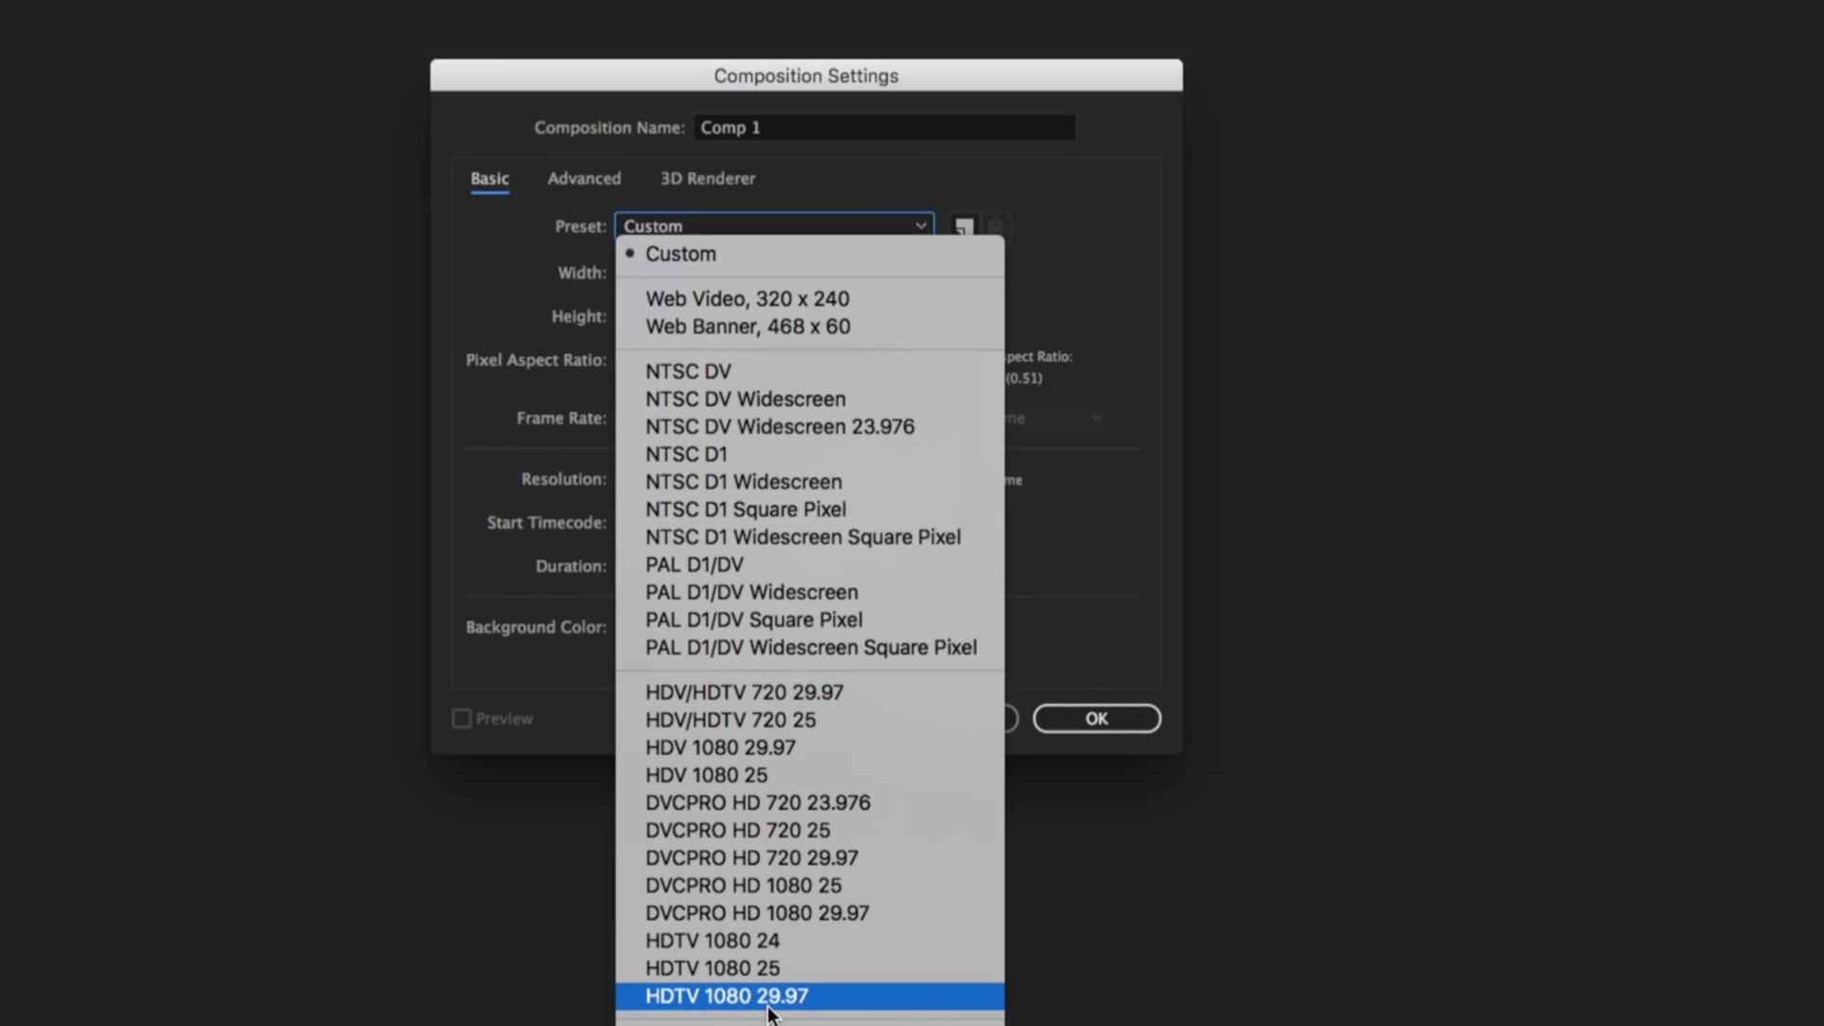
pyautogui.click(765, 1005)
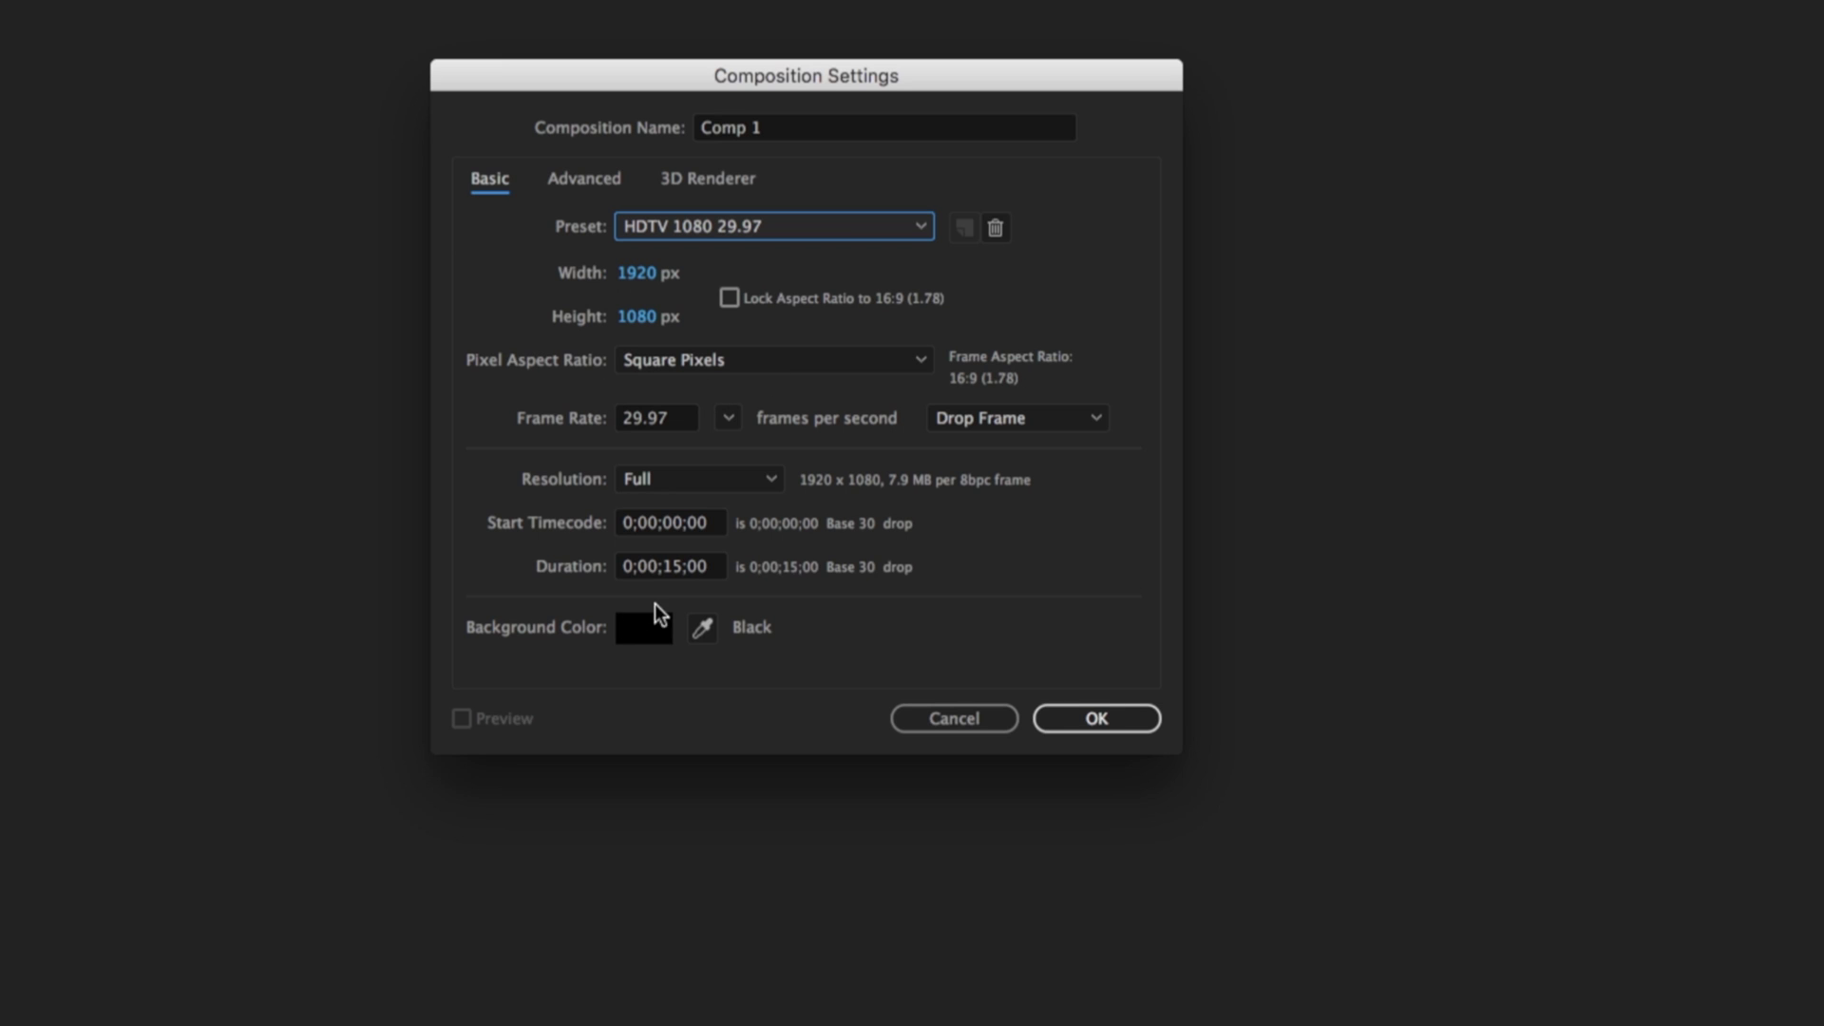
# - Set the new composition's duration to 0;00;10;00 and create the composition
pyautogui.click(680, 568)
pyautogui.doubleClick(680, 568)
pyautogui.write('10')
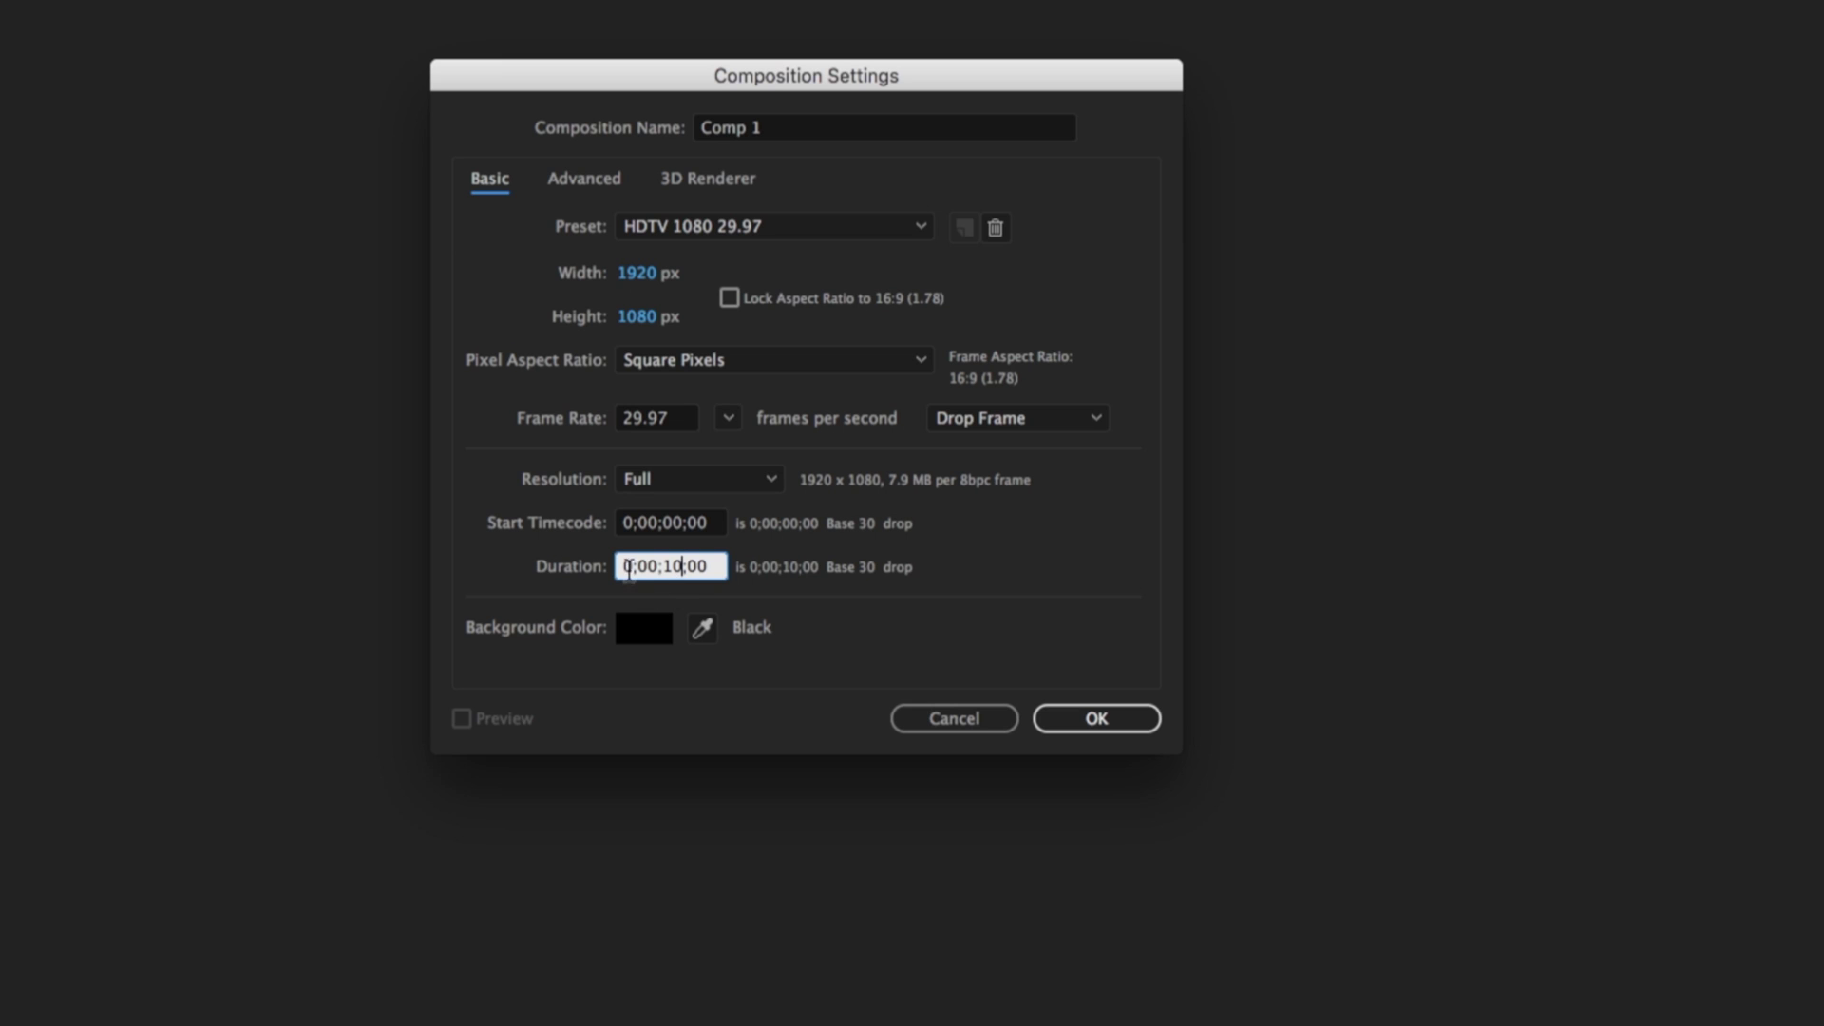
pyautogui.click(1093, 720)
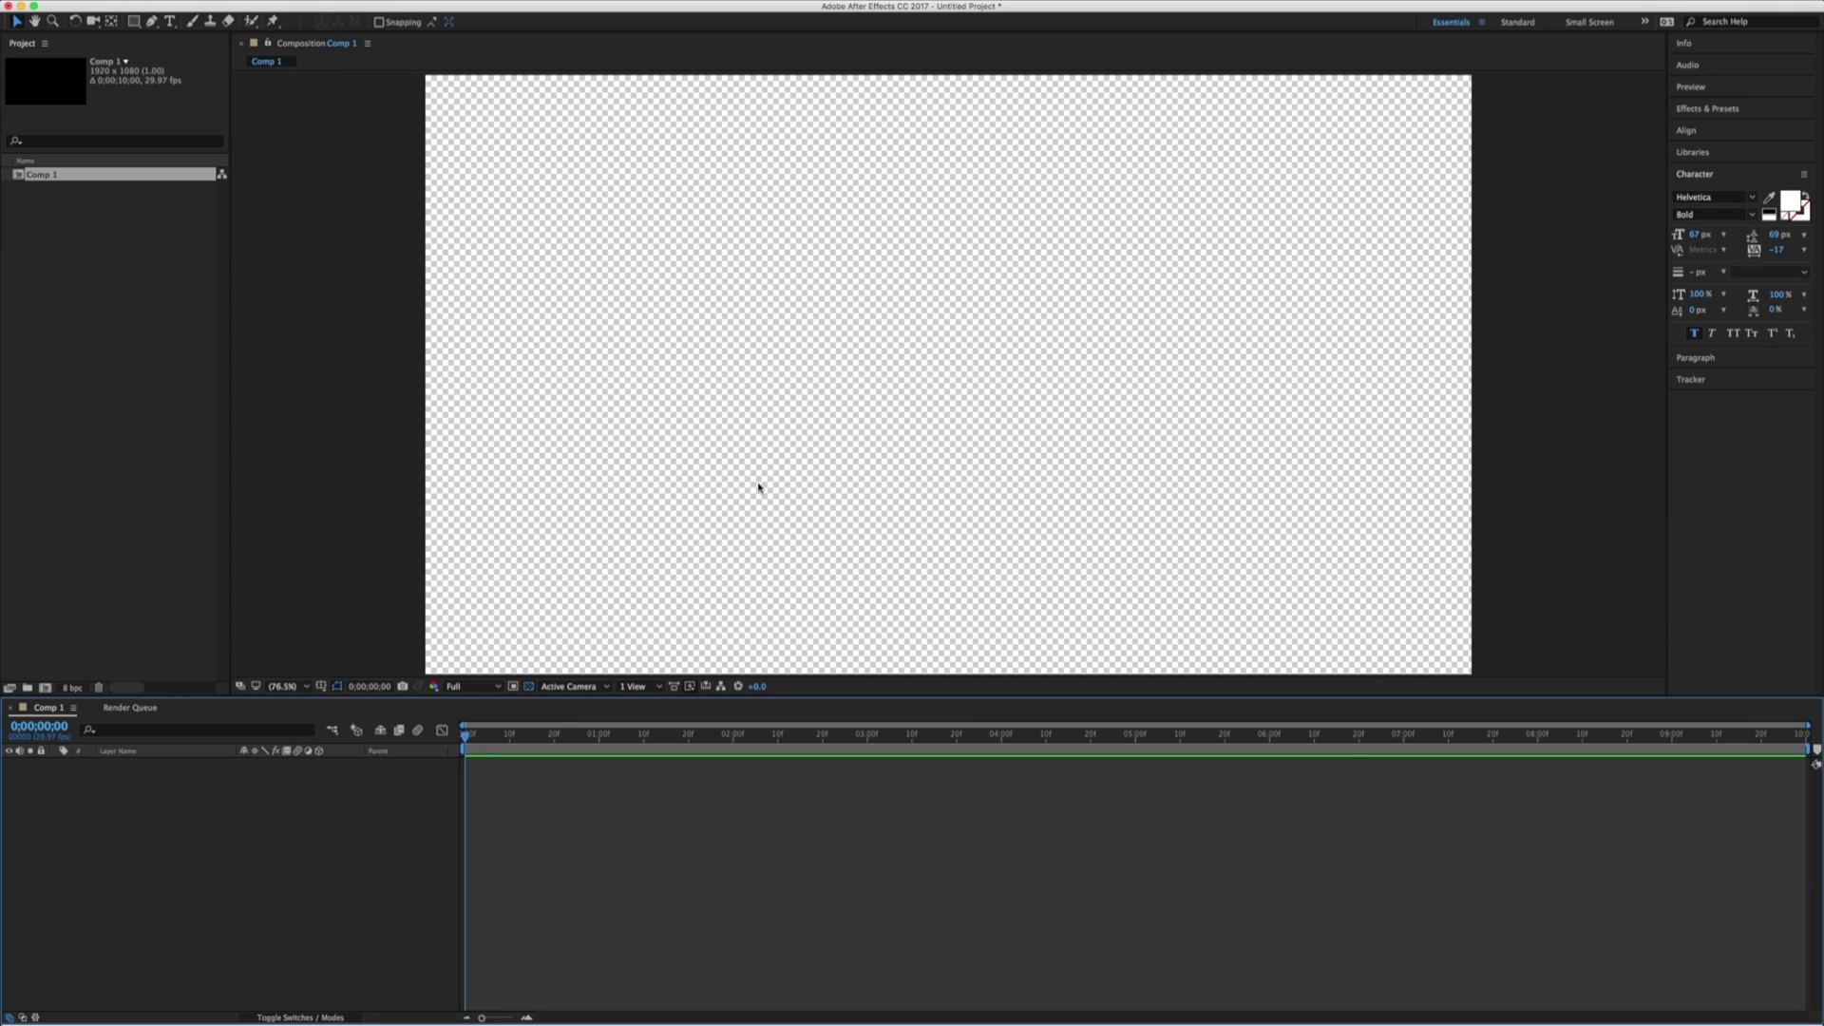
# - Toggle the transparency grid in the composition view to compare it with the black background, leaving the grid off
pyautogui.click(529, 686)
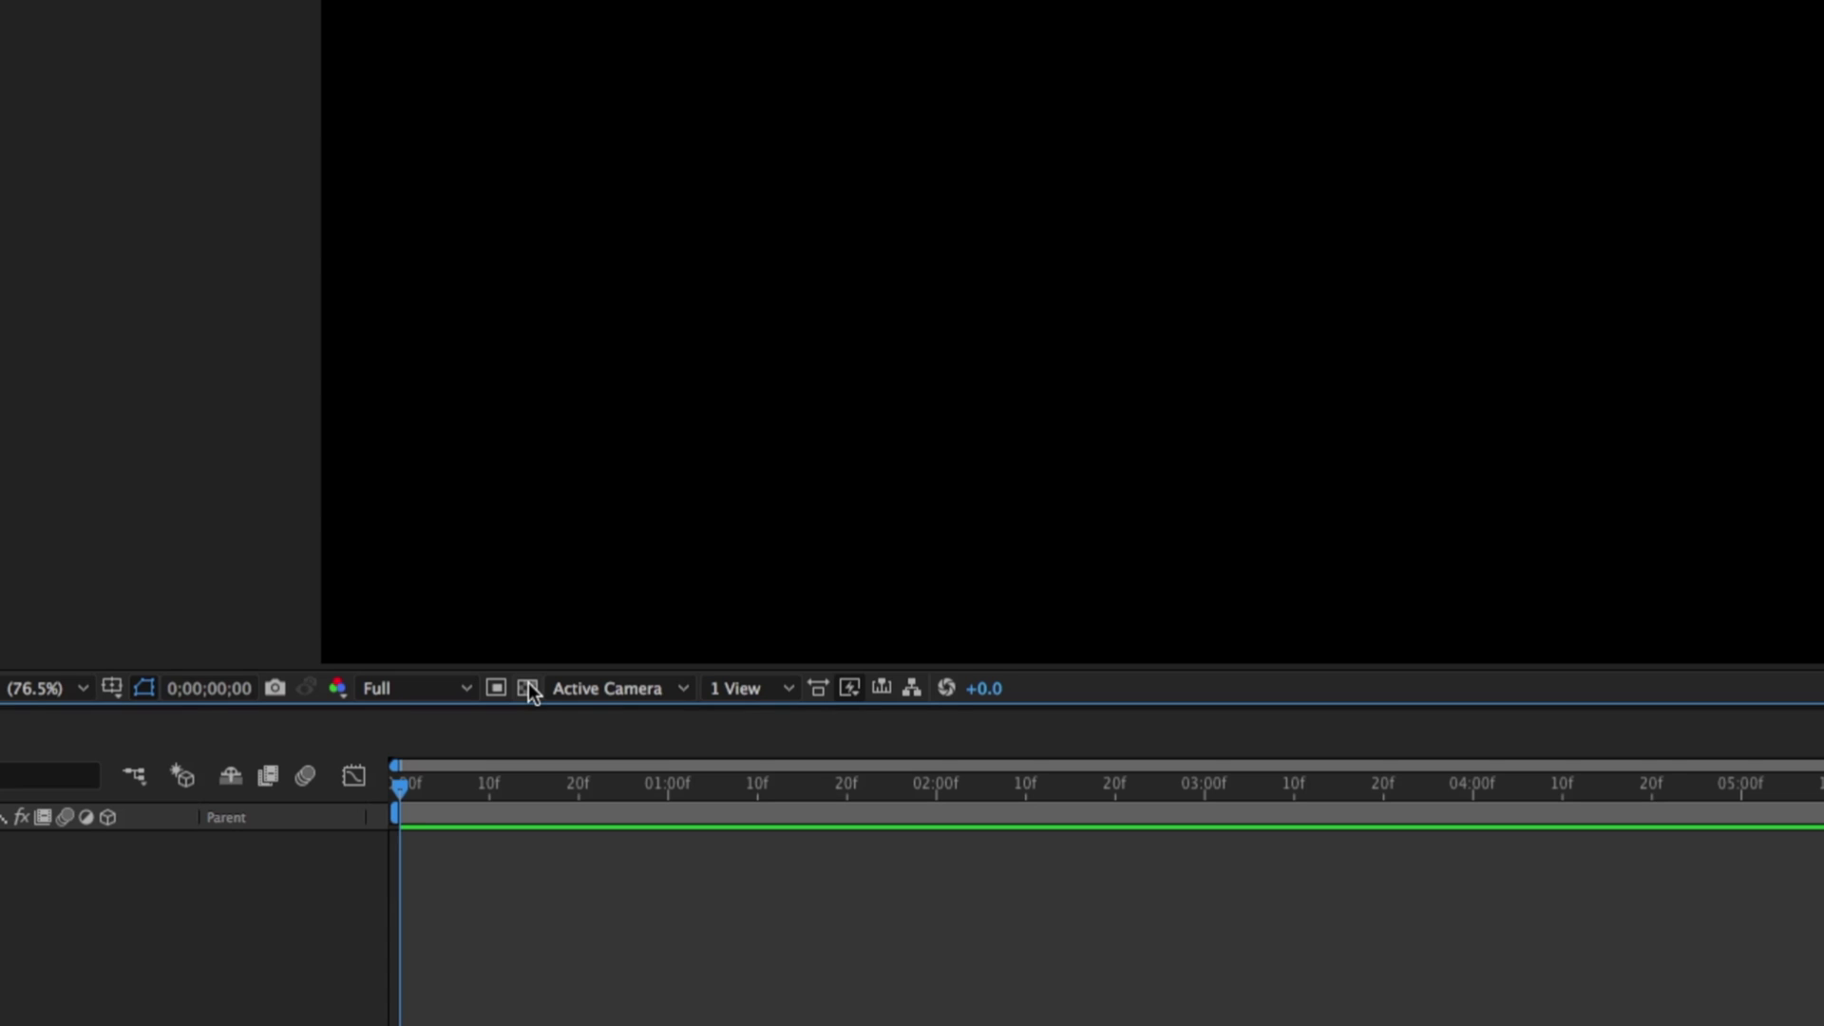
pyautogui.click(528, 682)
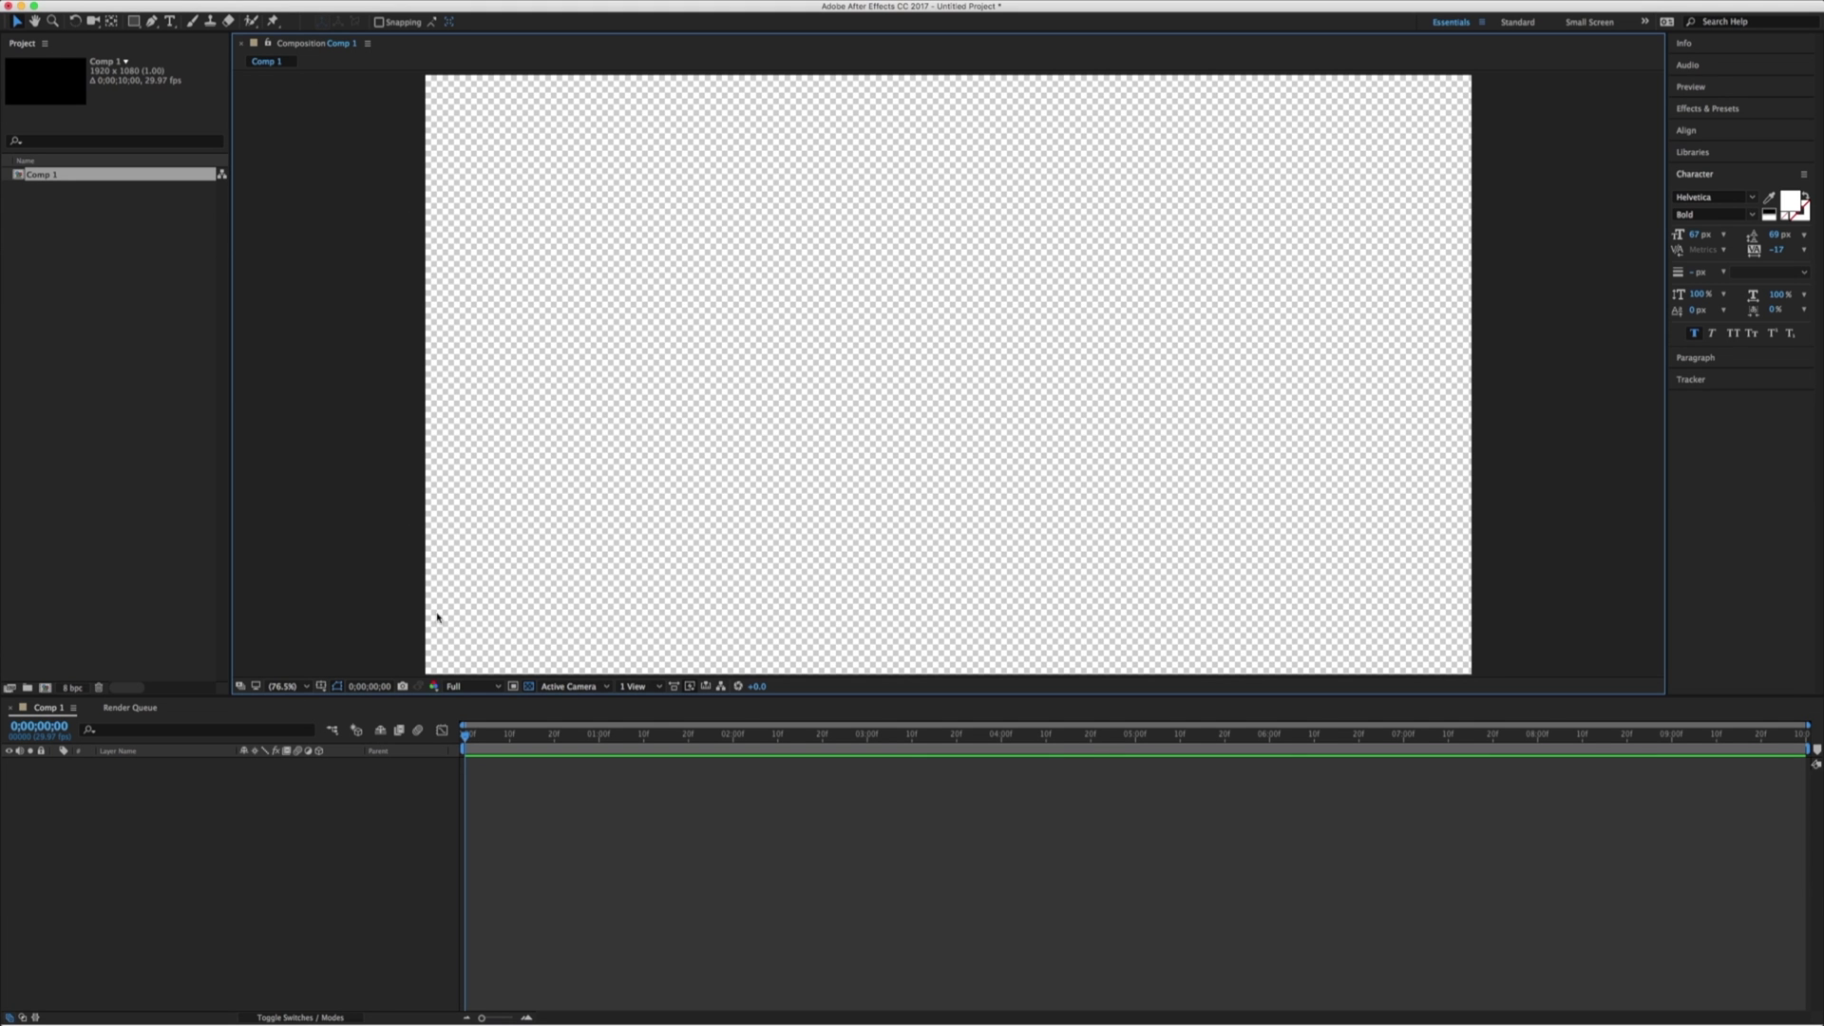
pyautogui.moveTo(447, 491); pyautogui.dragTo(909, 623)
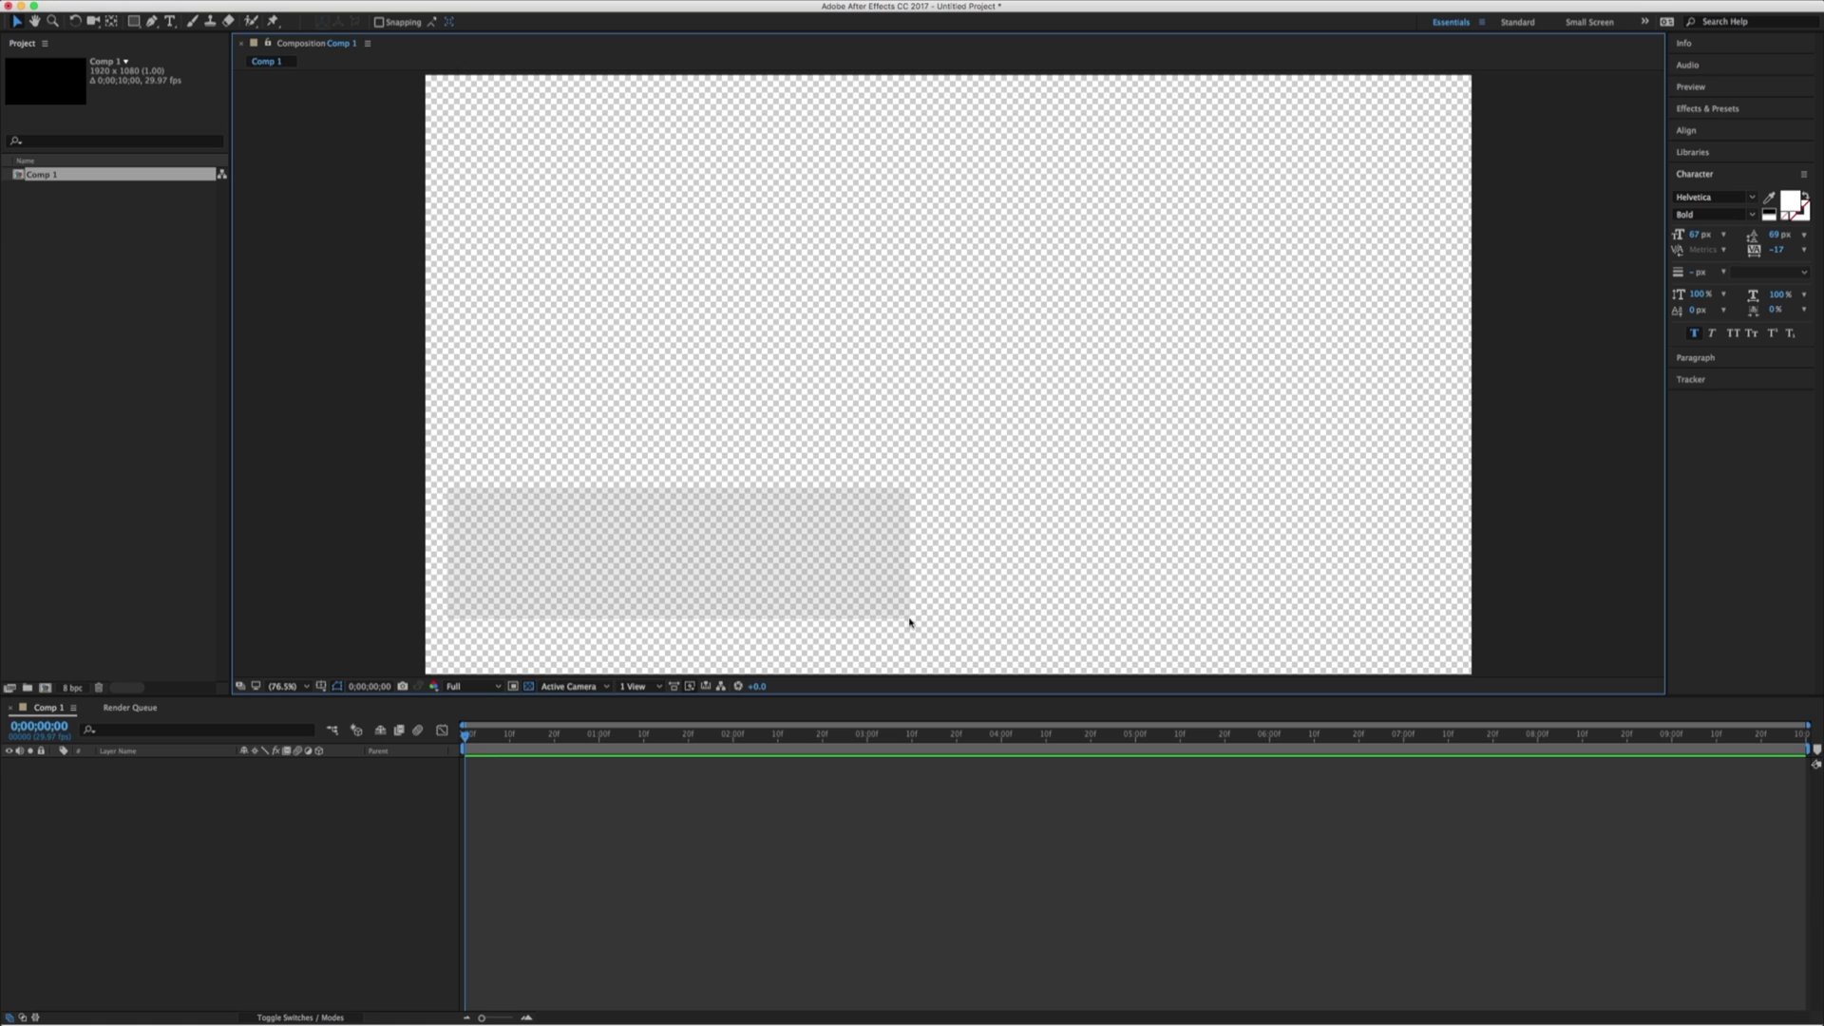
pyautogui.moveTo(909, 622); pyautogui.dragTo(910, 623)
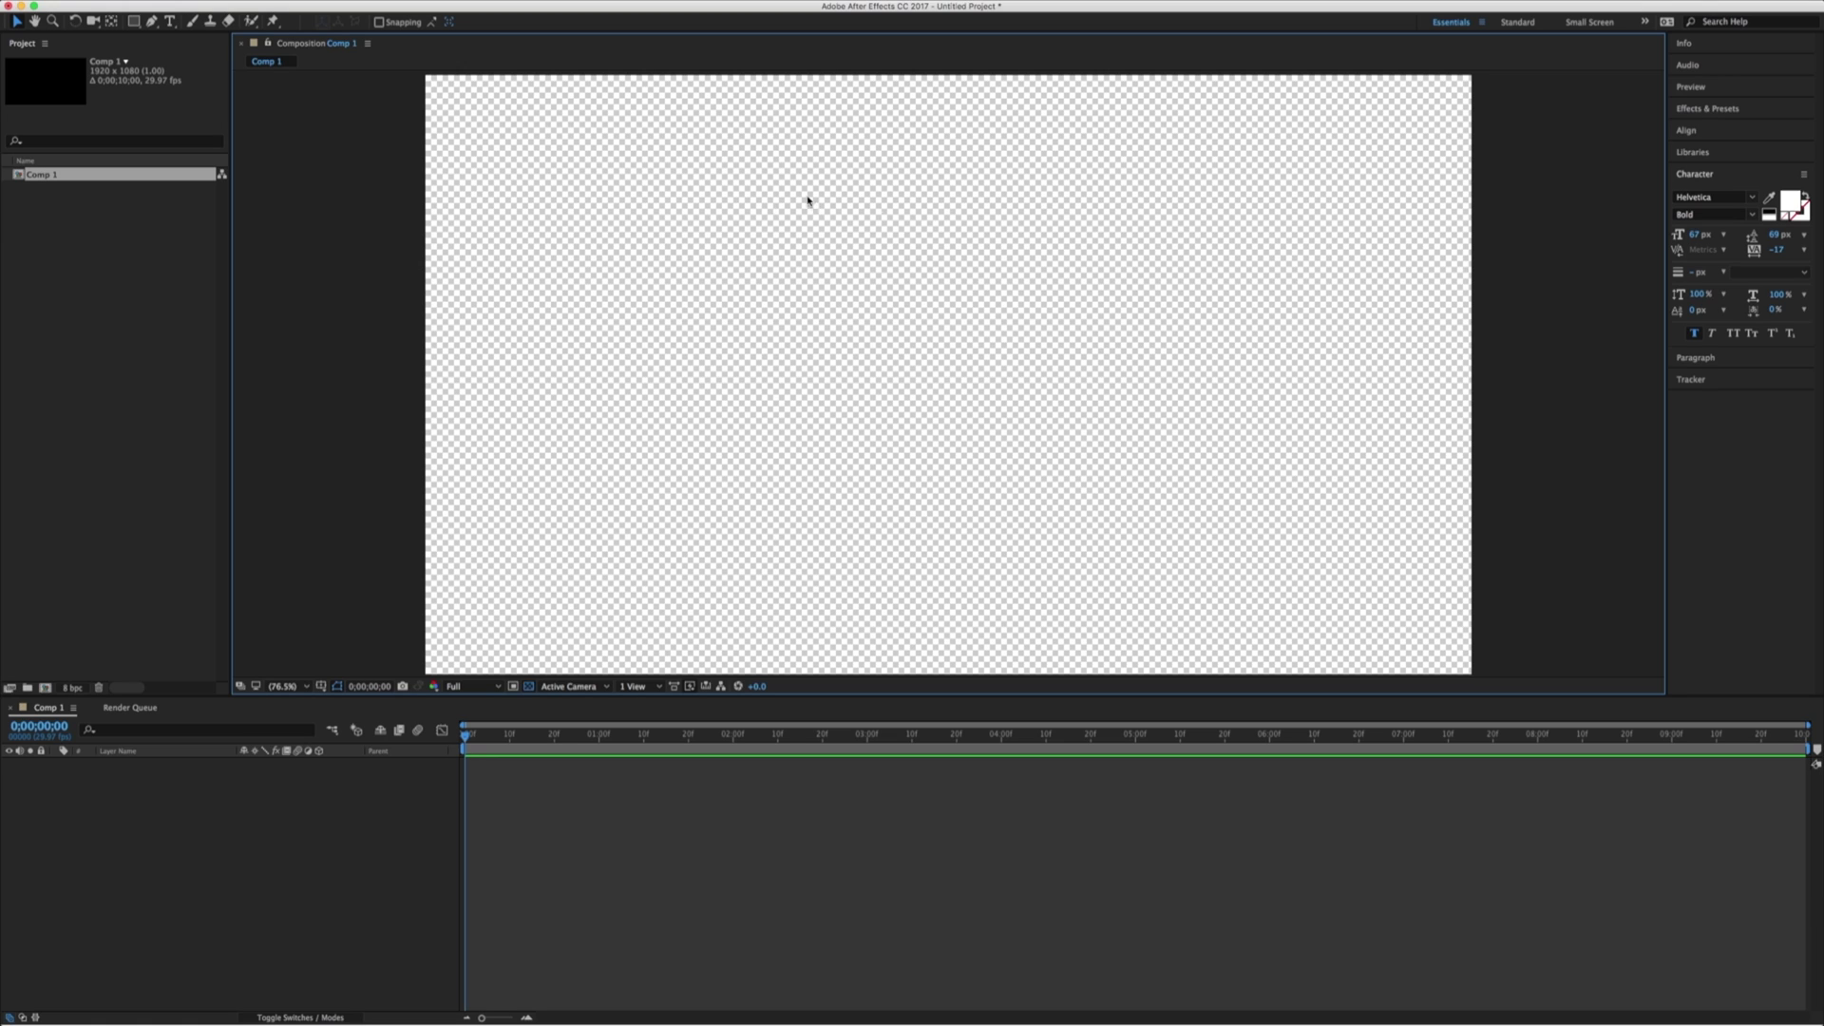
pyautogui.click(529, 686)
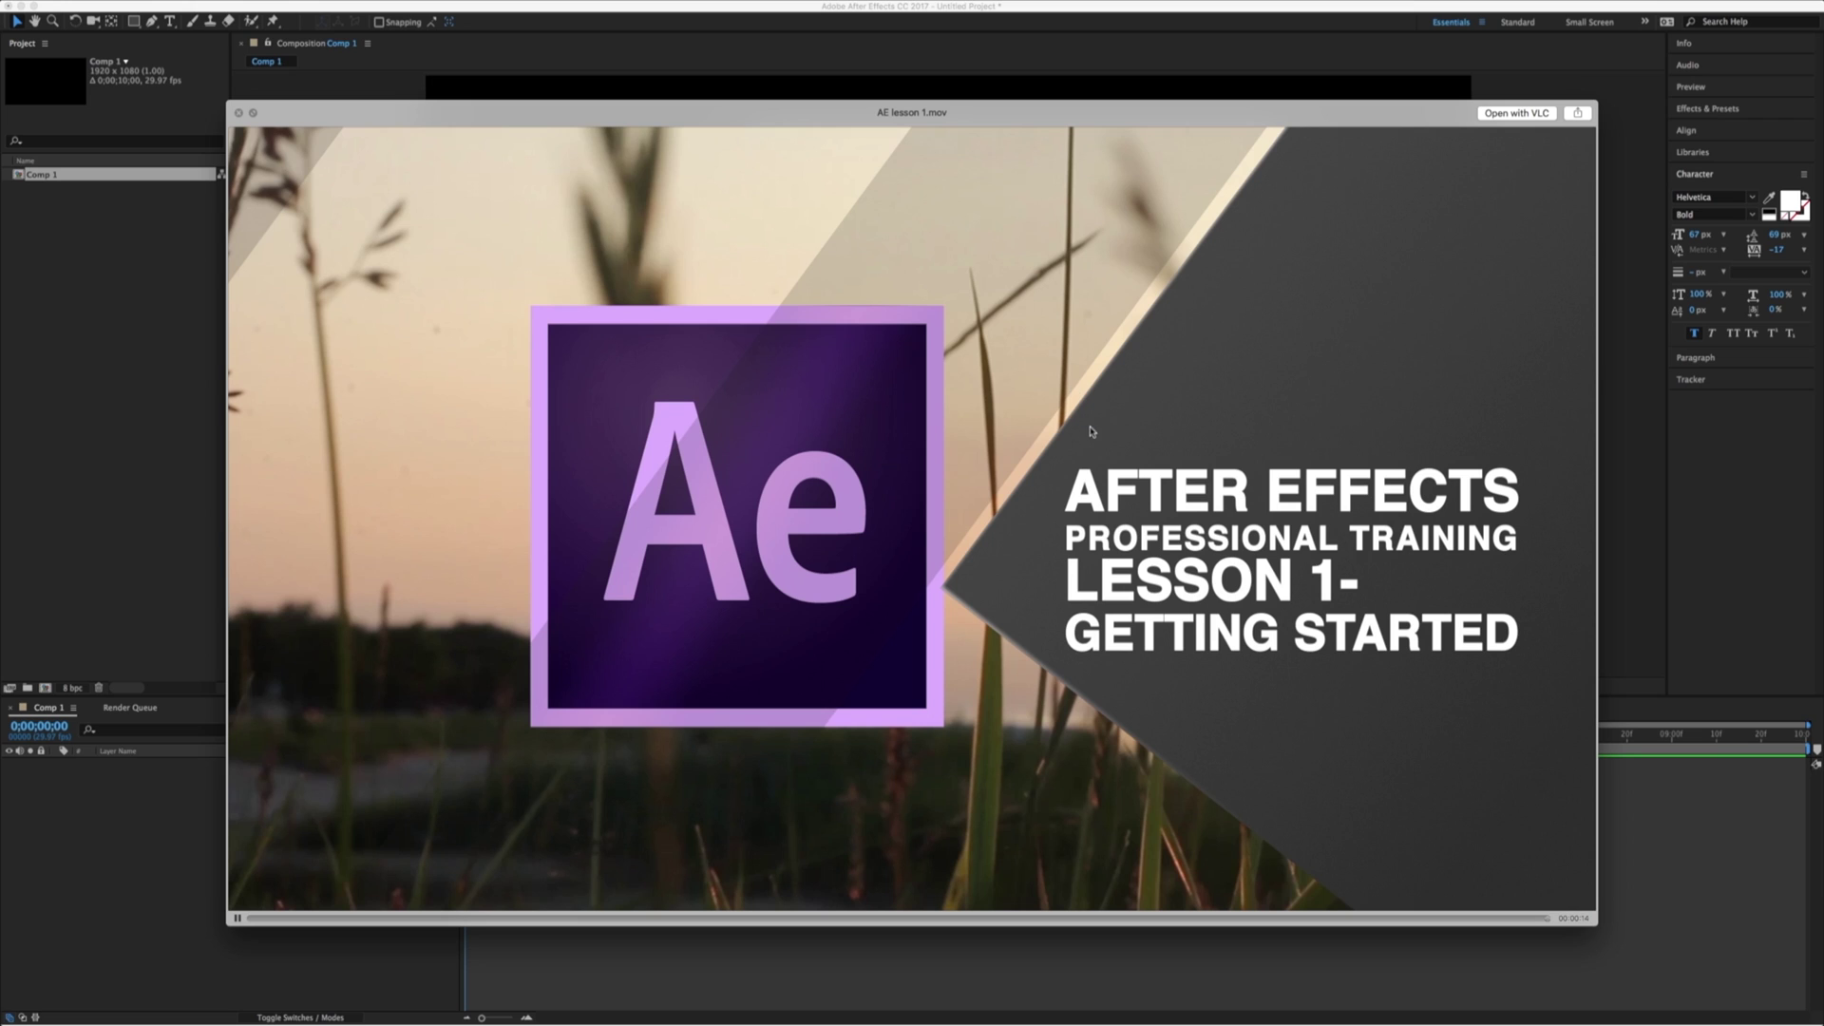
# - Close the AE lesson 1.mov preview and return from the Finder window to the empty composition
pyautogui.press('super+w')
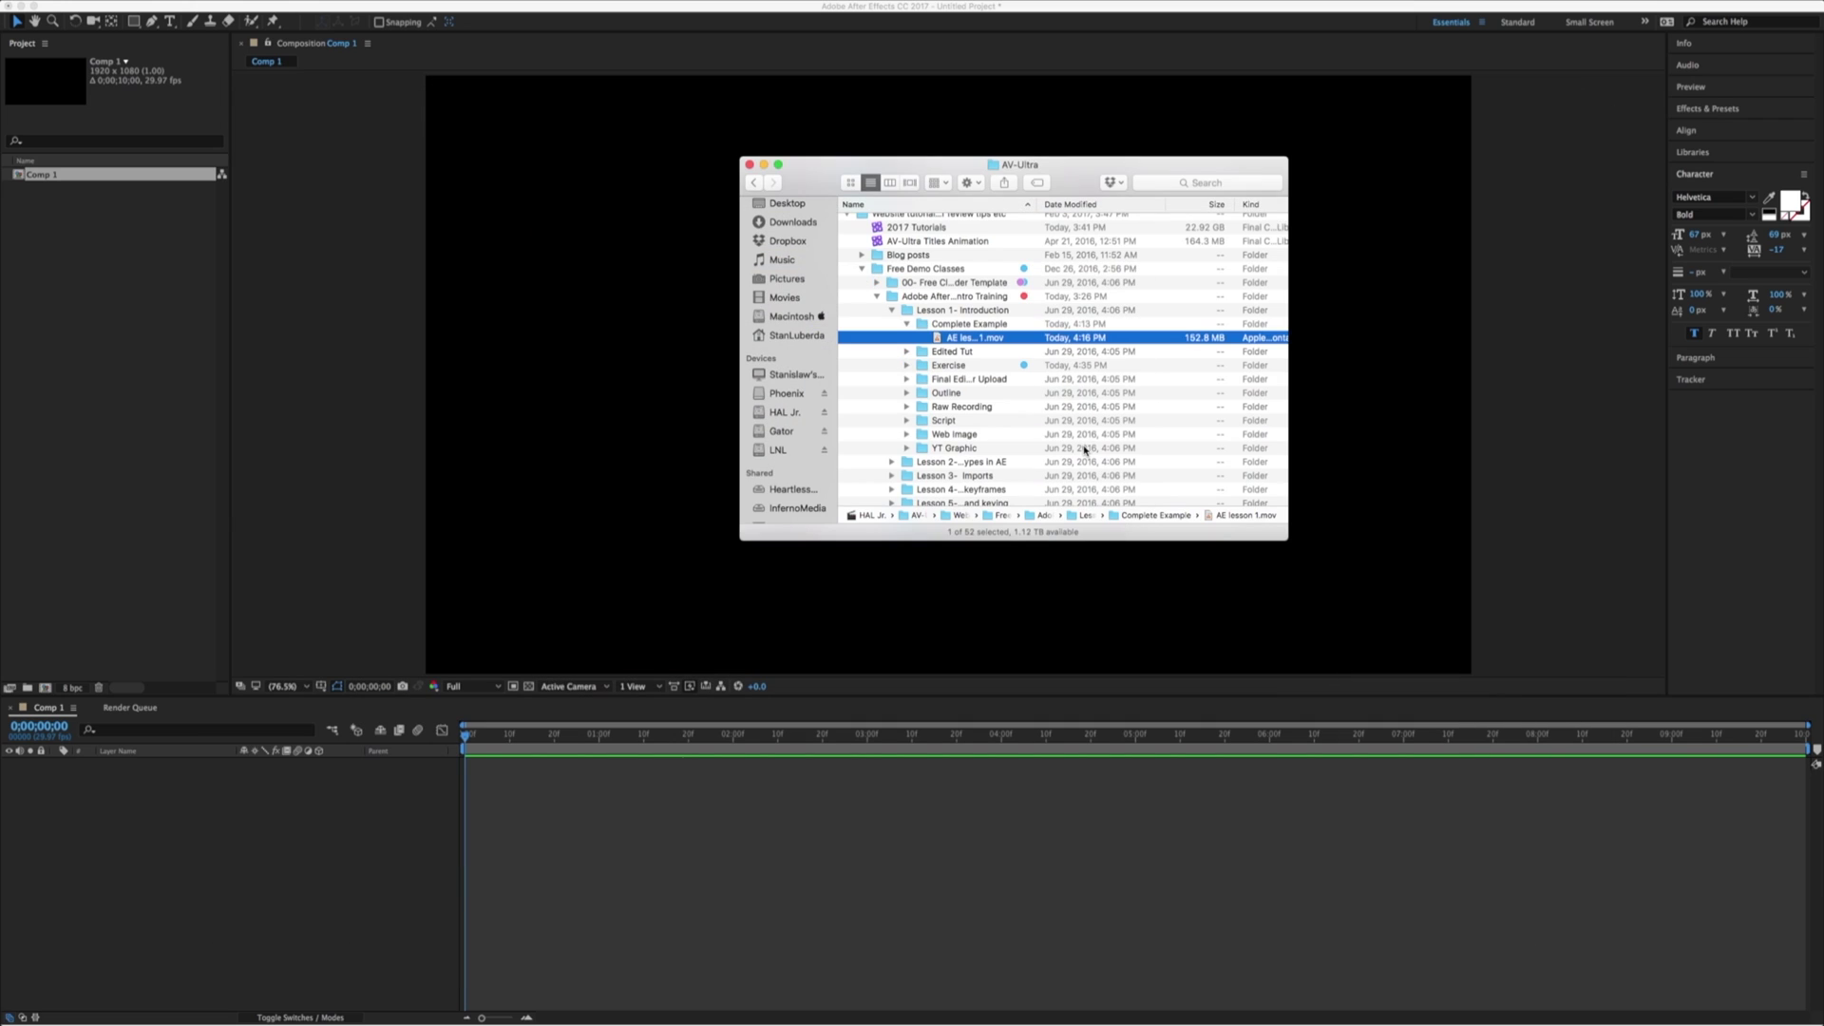
pyautogui.click(729, 182)
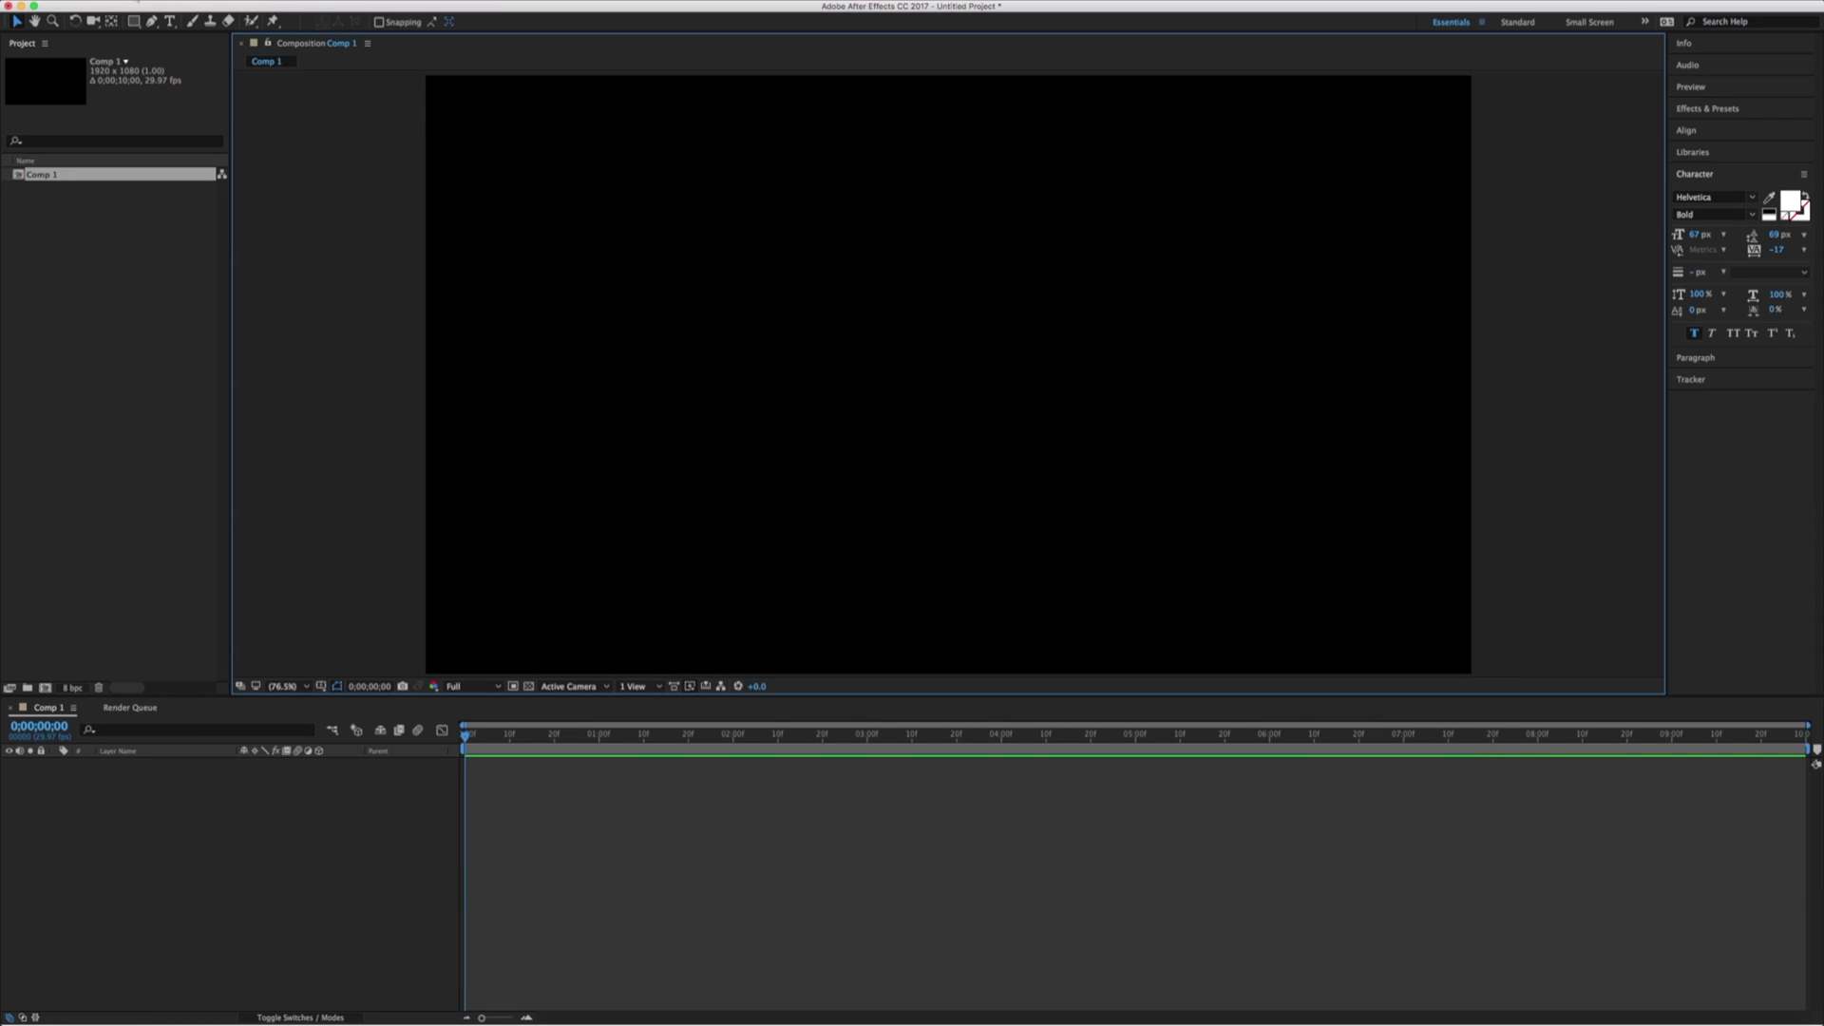
pyautogui.click(133, 2)
pyautogui.moveTo(177, 194)
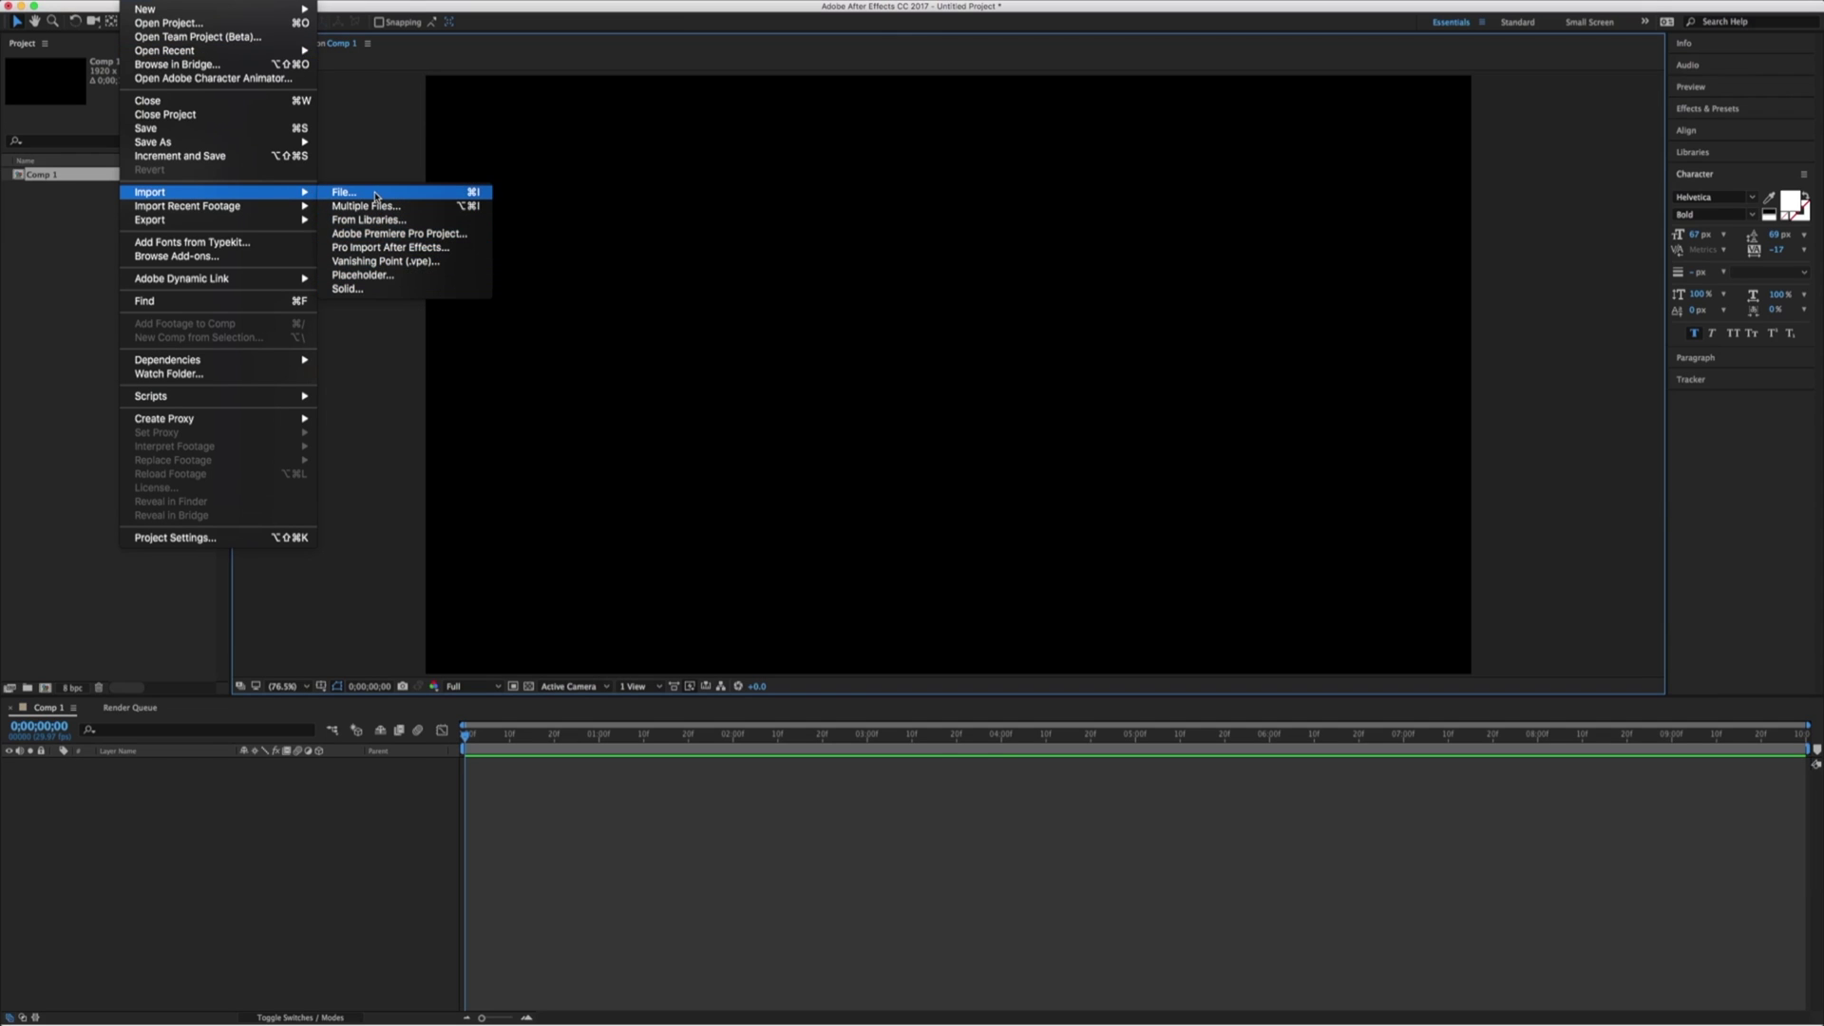
pyautogui.click(74, 272)
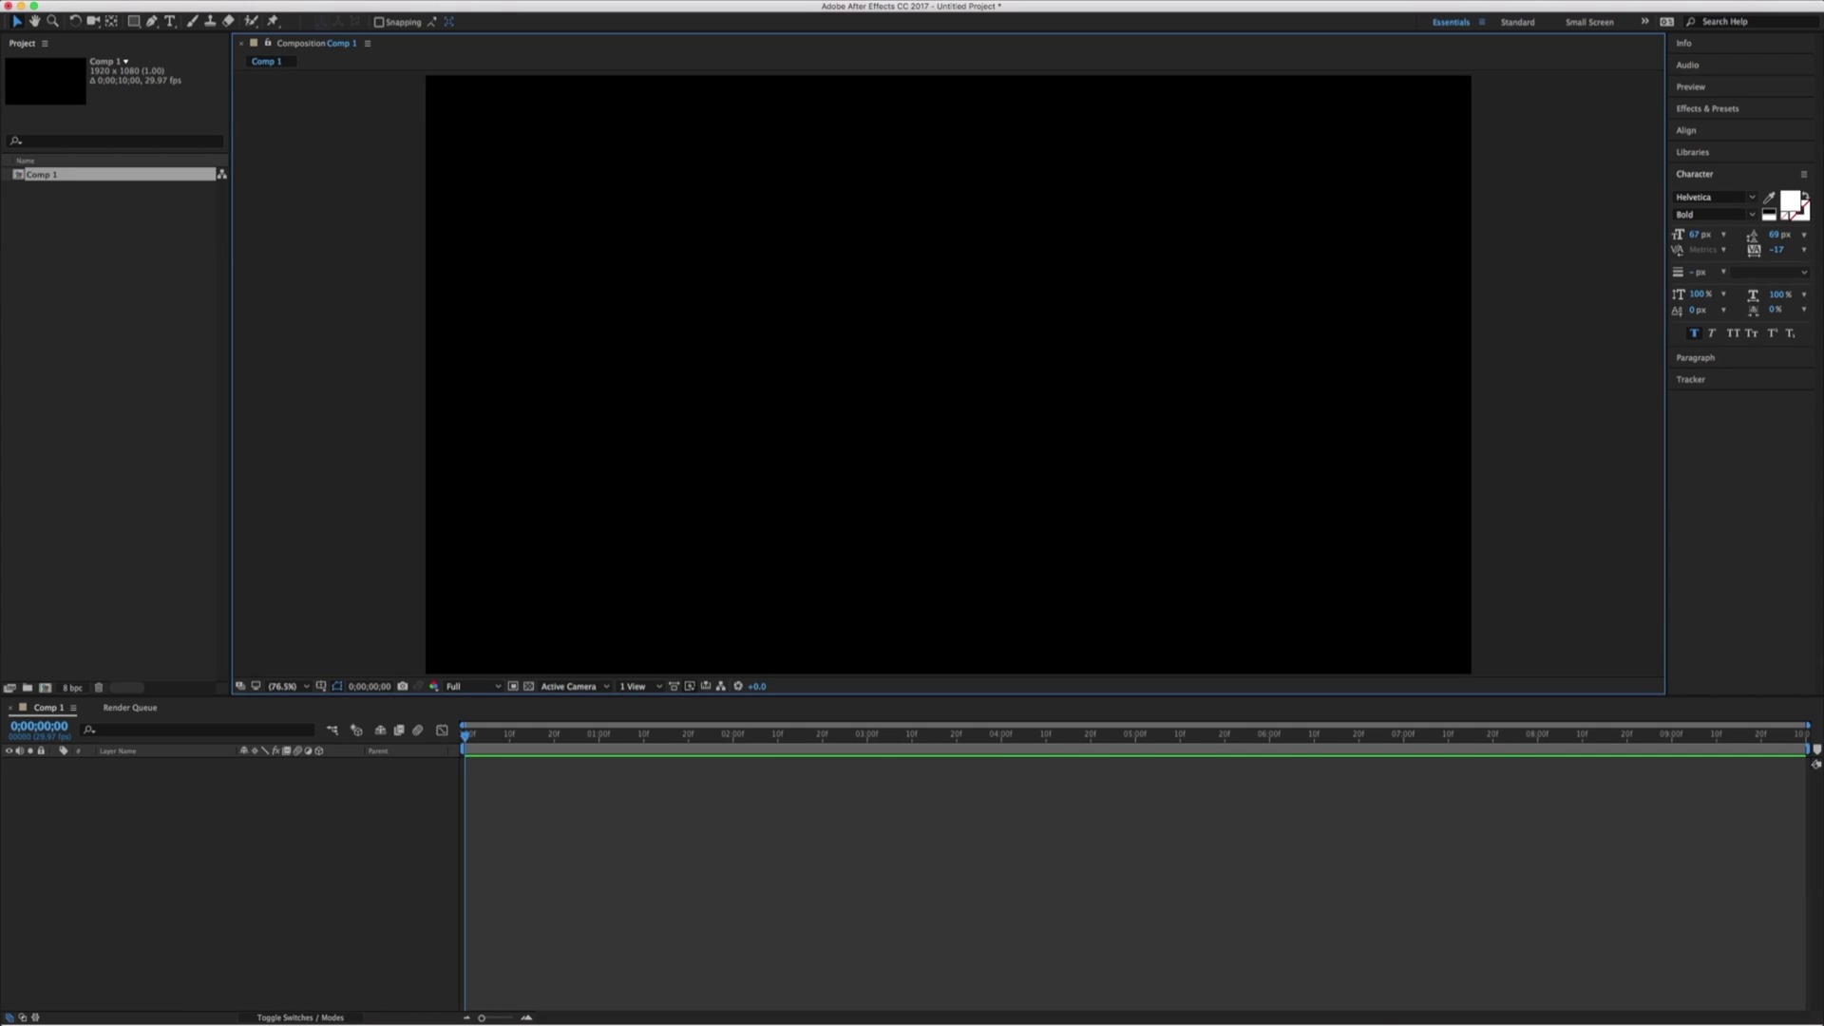
pyautogui.click(472, 993)
pyautogui.scroll(-3, 791, 429)
pyautogui.click(777, 398)
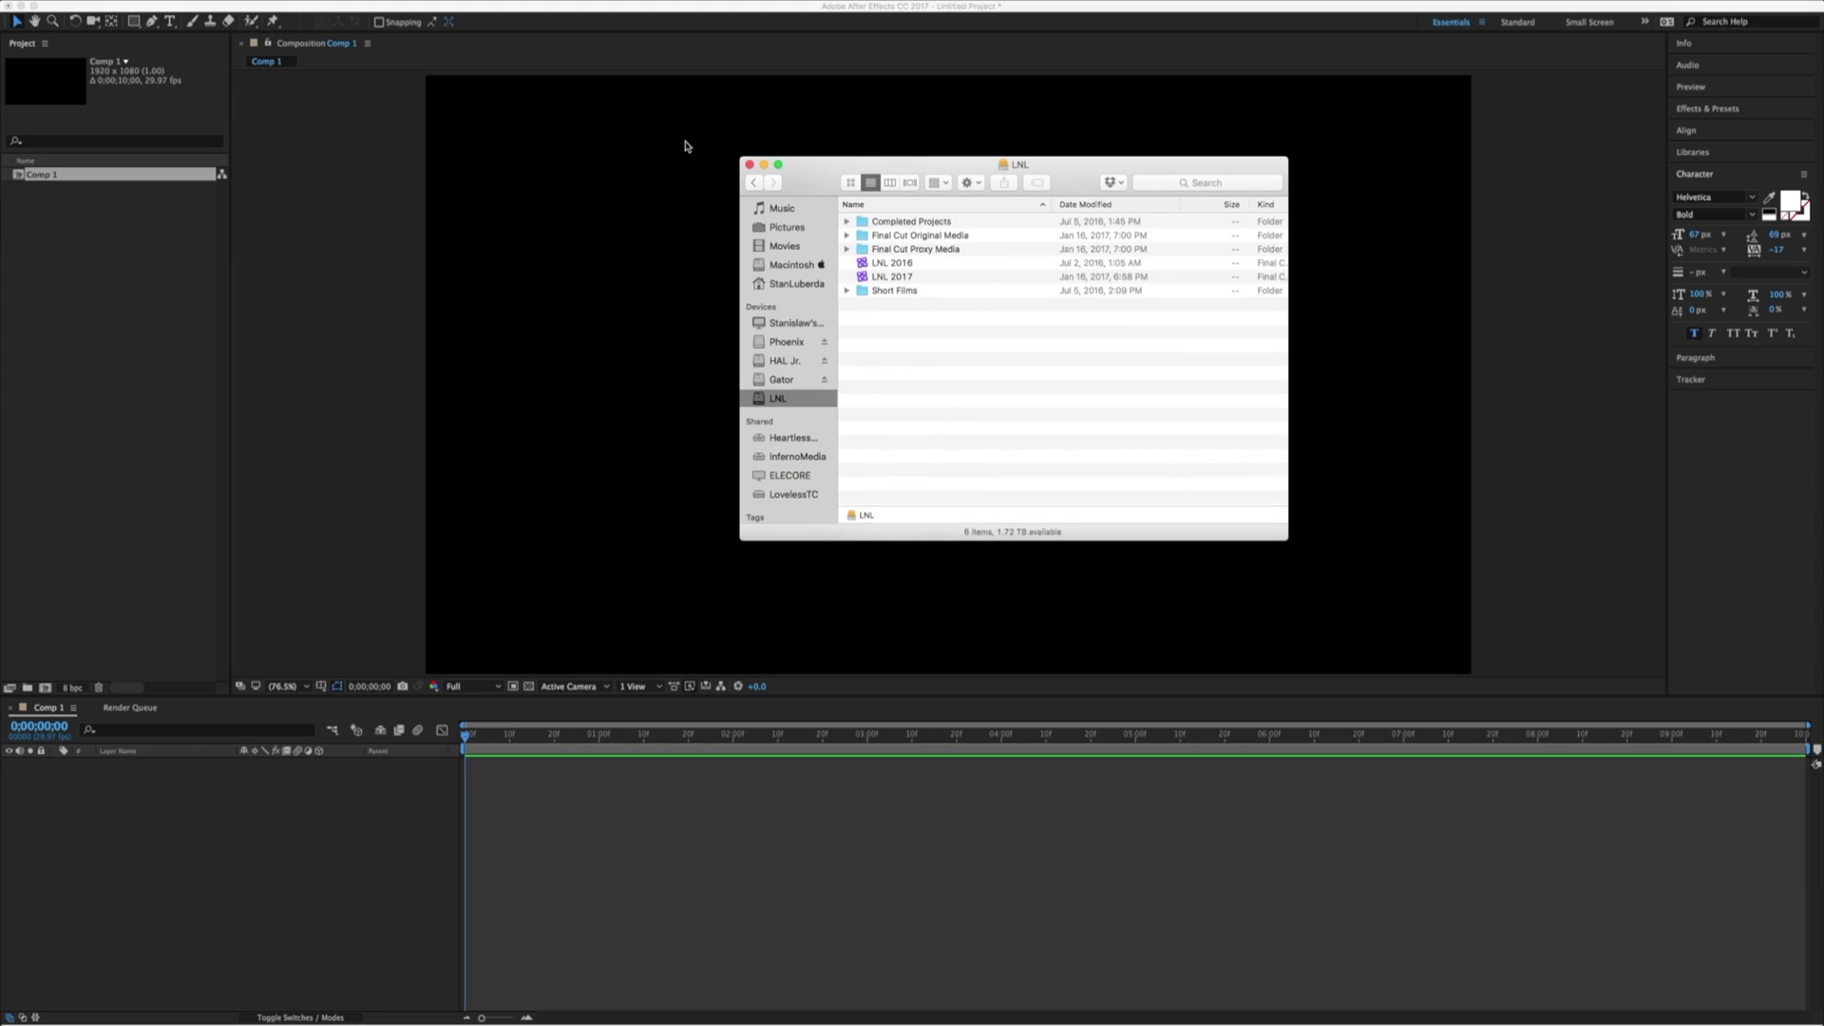
pyautogui.click(686, 145)
# - Import after-effects-cc.png from the Exercise folder into the project
pyautogui.doubleClick(95, 303)
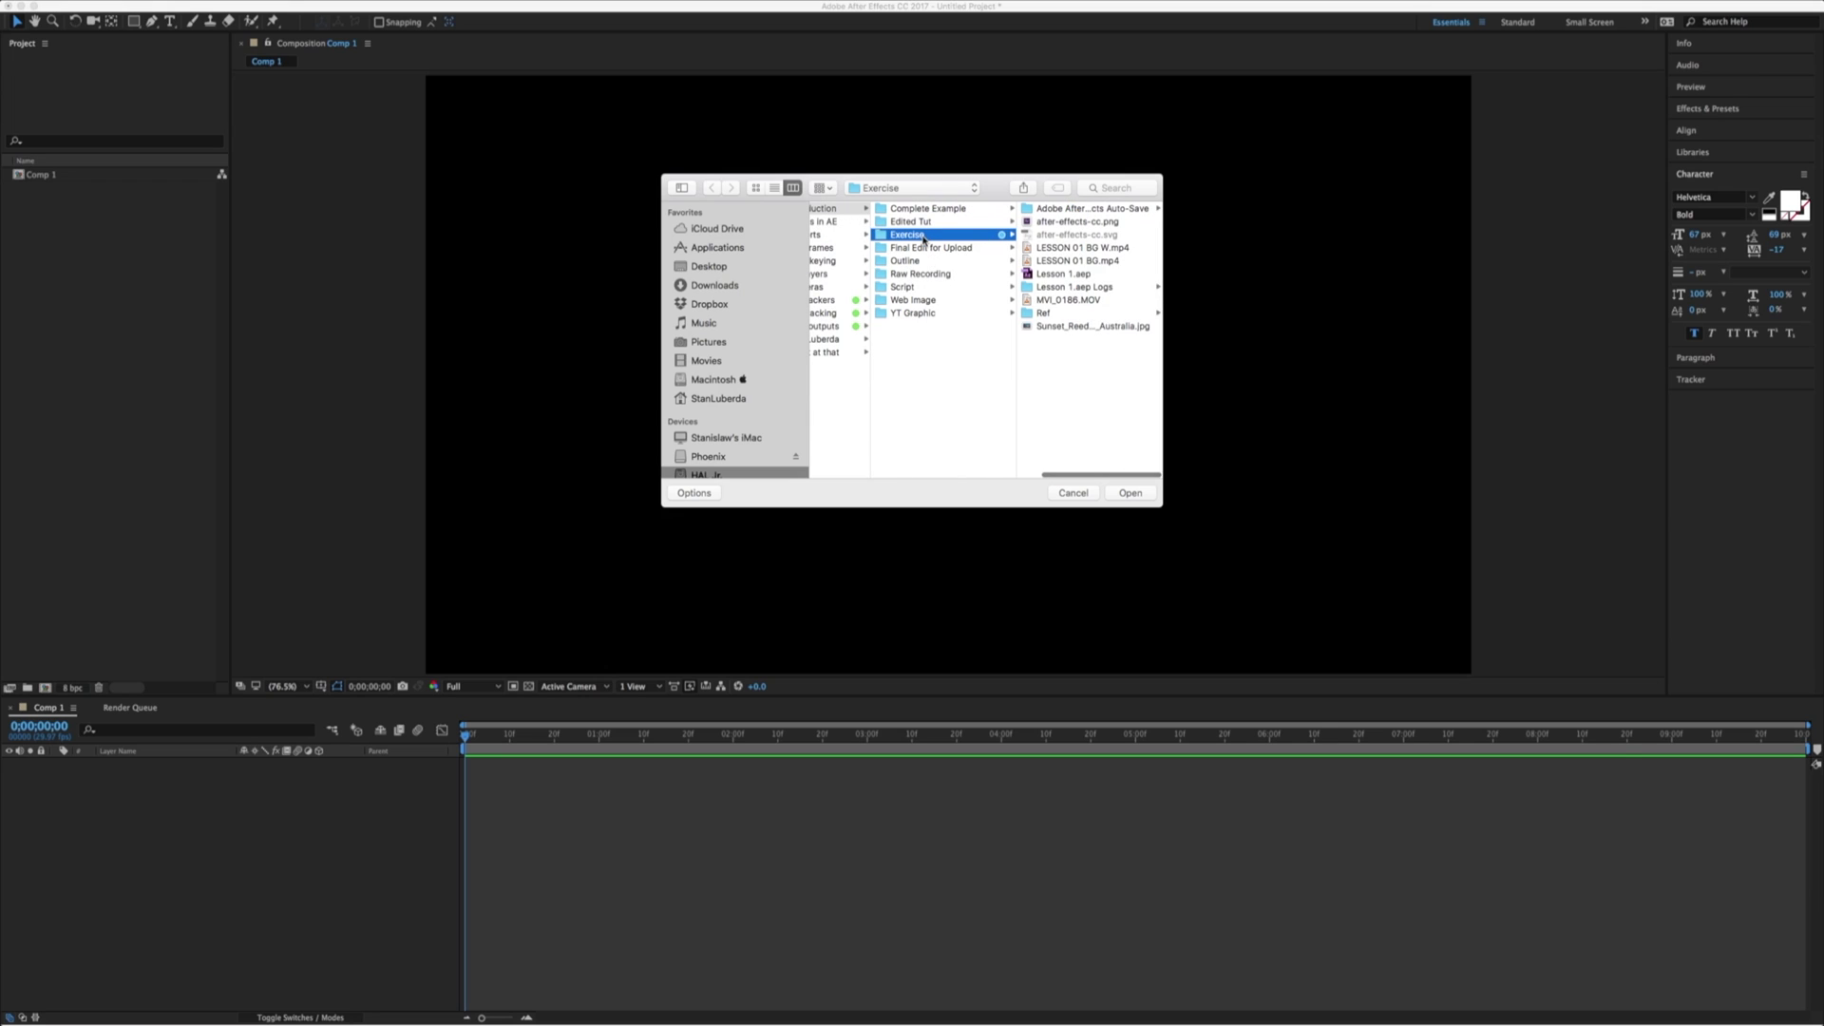
pyautogui.click(1083, 223)
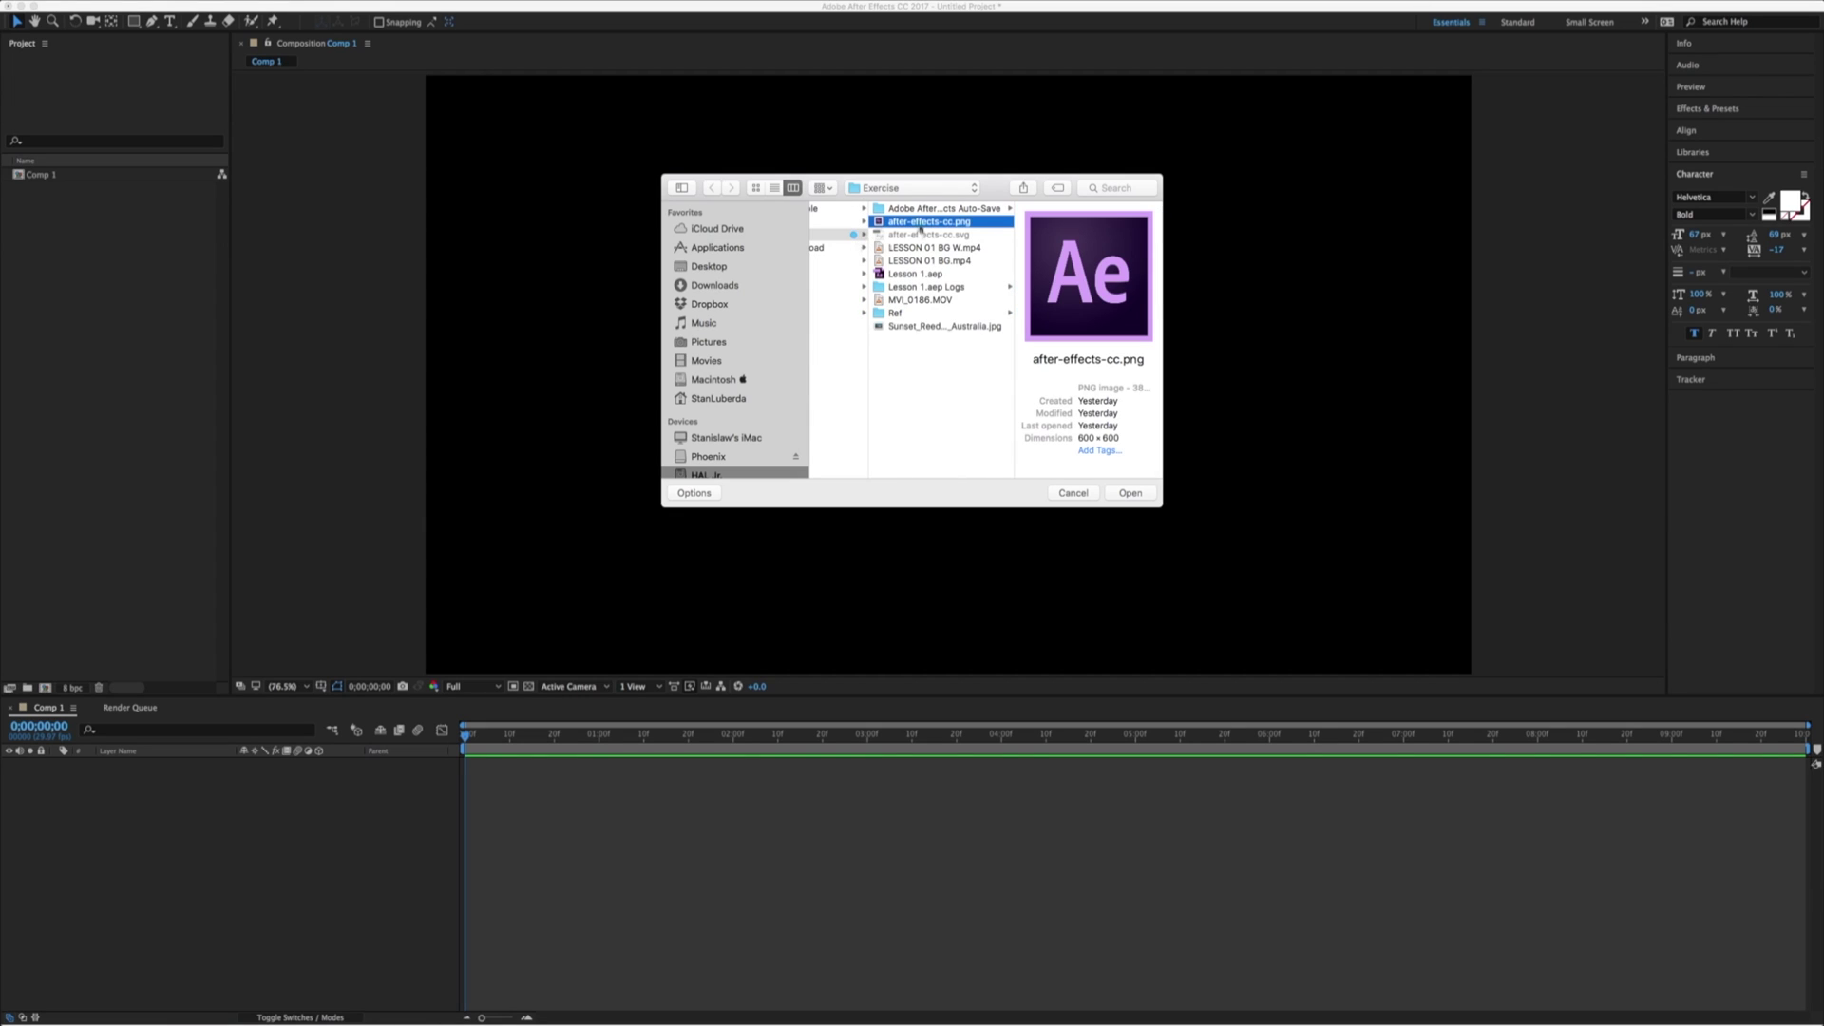
pyautogui.click(1134, 493)
# - Import the LESSON 01 BG W.mp4 background video from the Exercise folder into the project
pyautogui.doubleClick(199, 394)
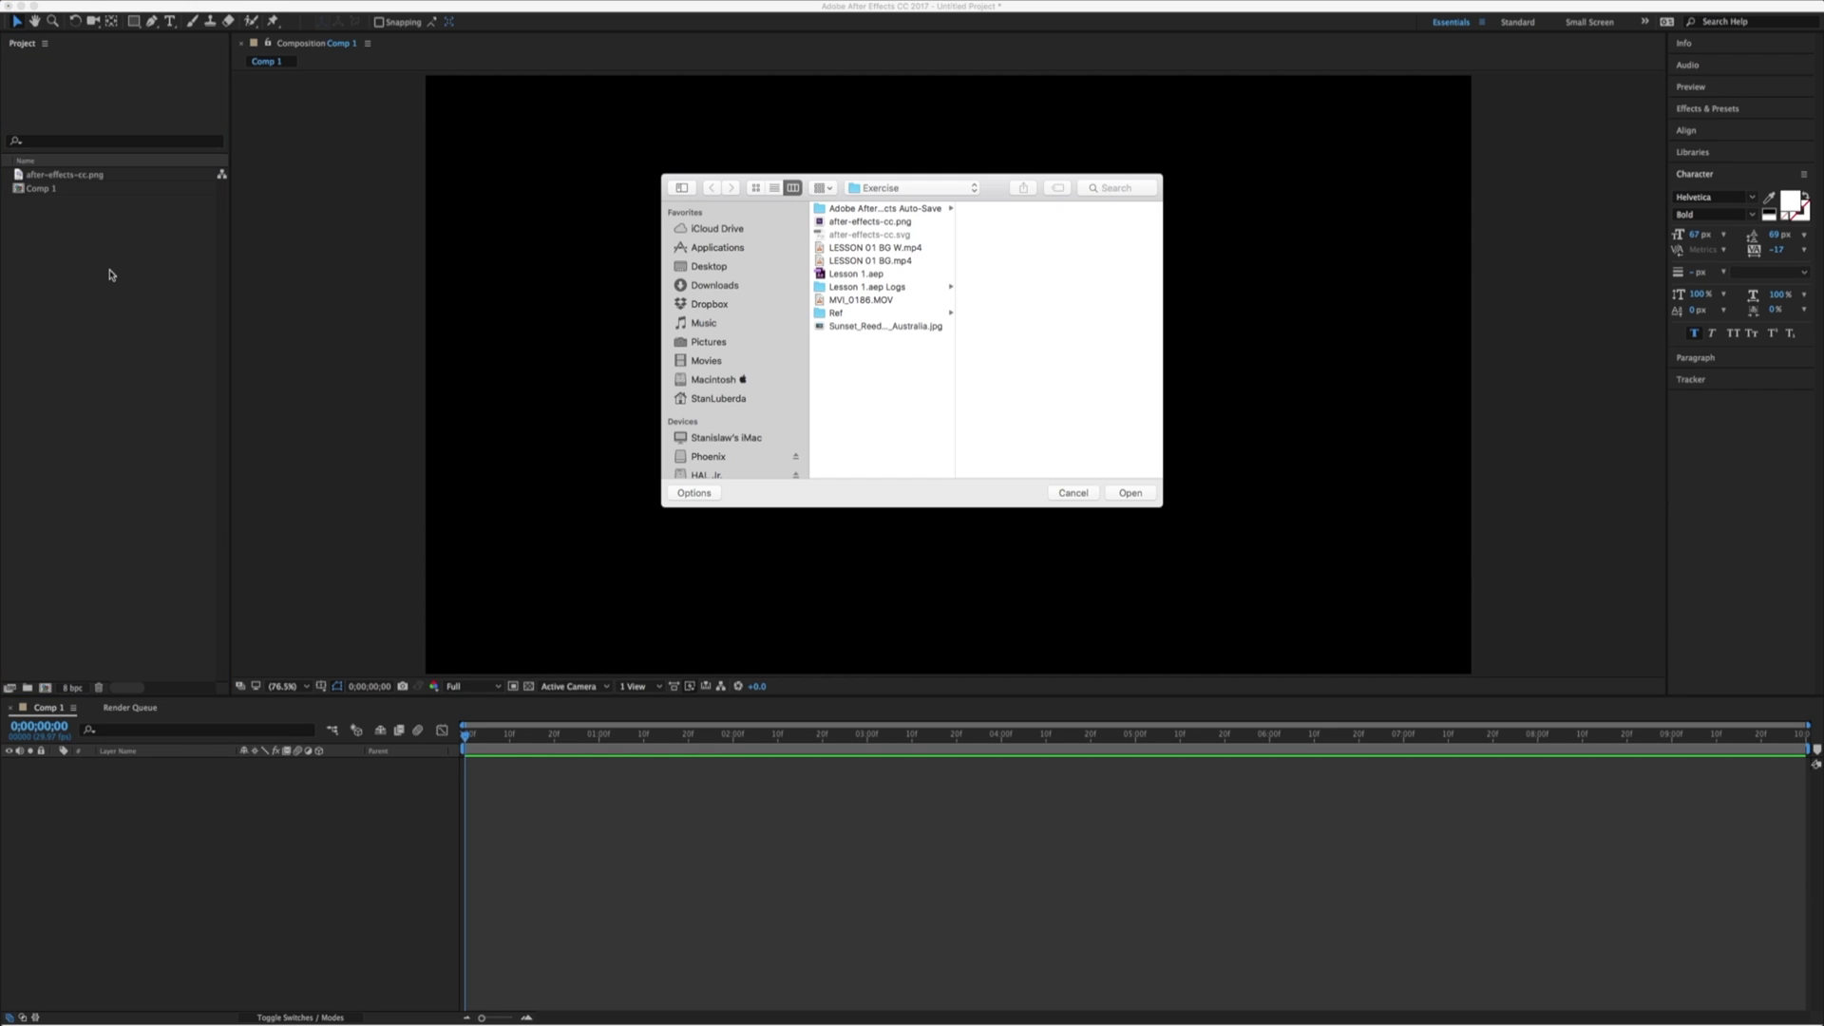
pyautogui.click(903, 249)
pyautogui.click(1129, 493)
# - Open the imported after-effects-cc.png in the footage viewer to look at it
pyautogui.click(49, 178)
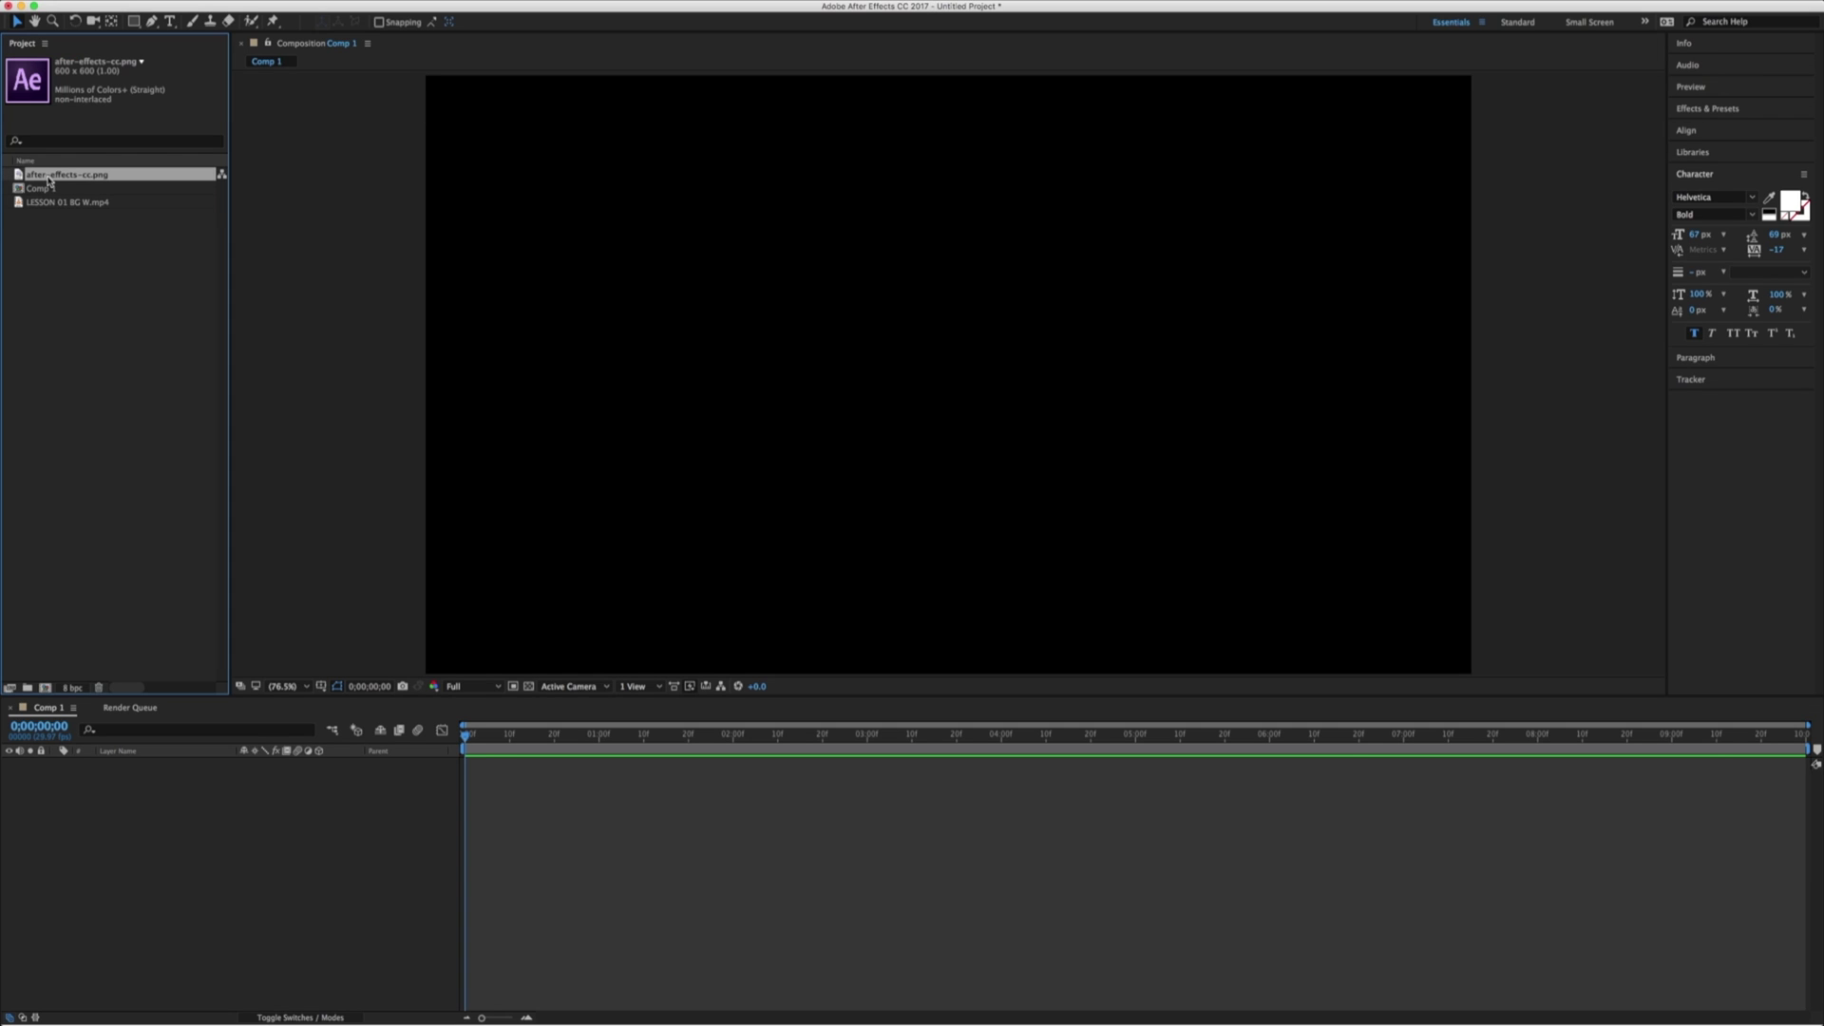
pyautogui.doubleClick(42, 177)
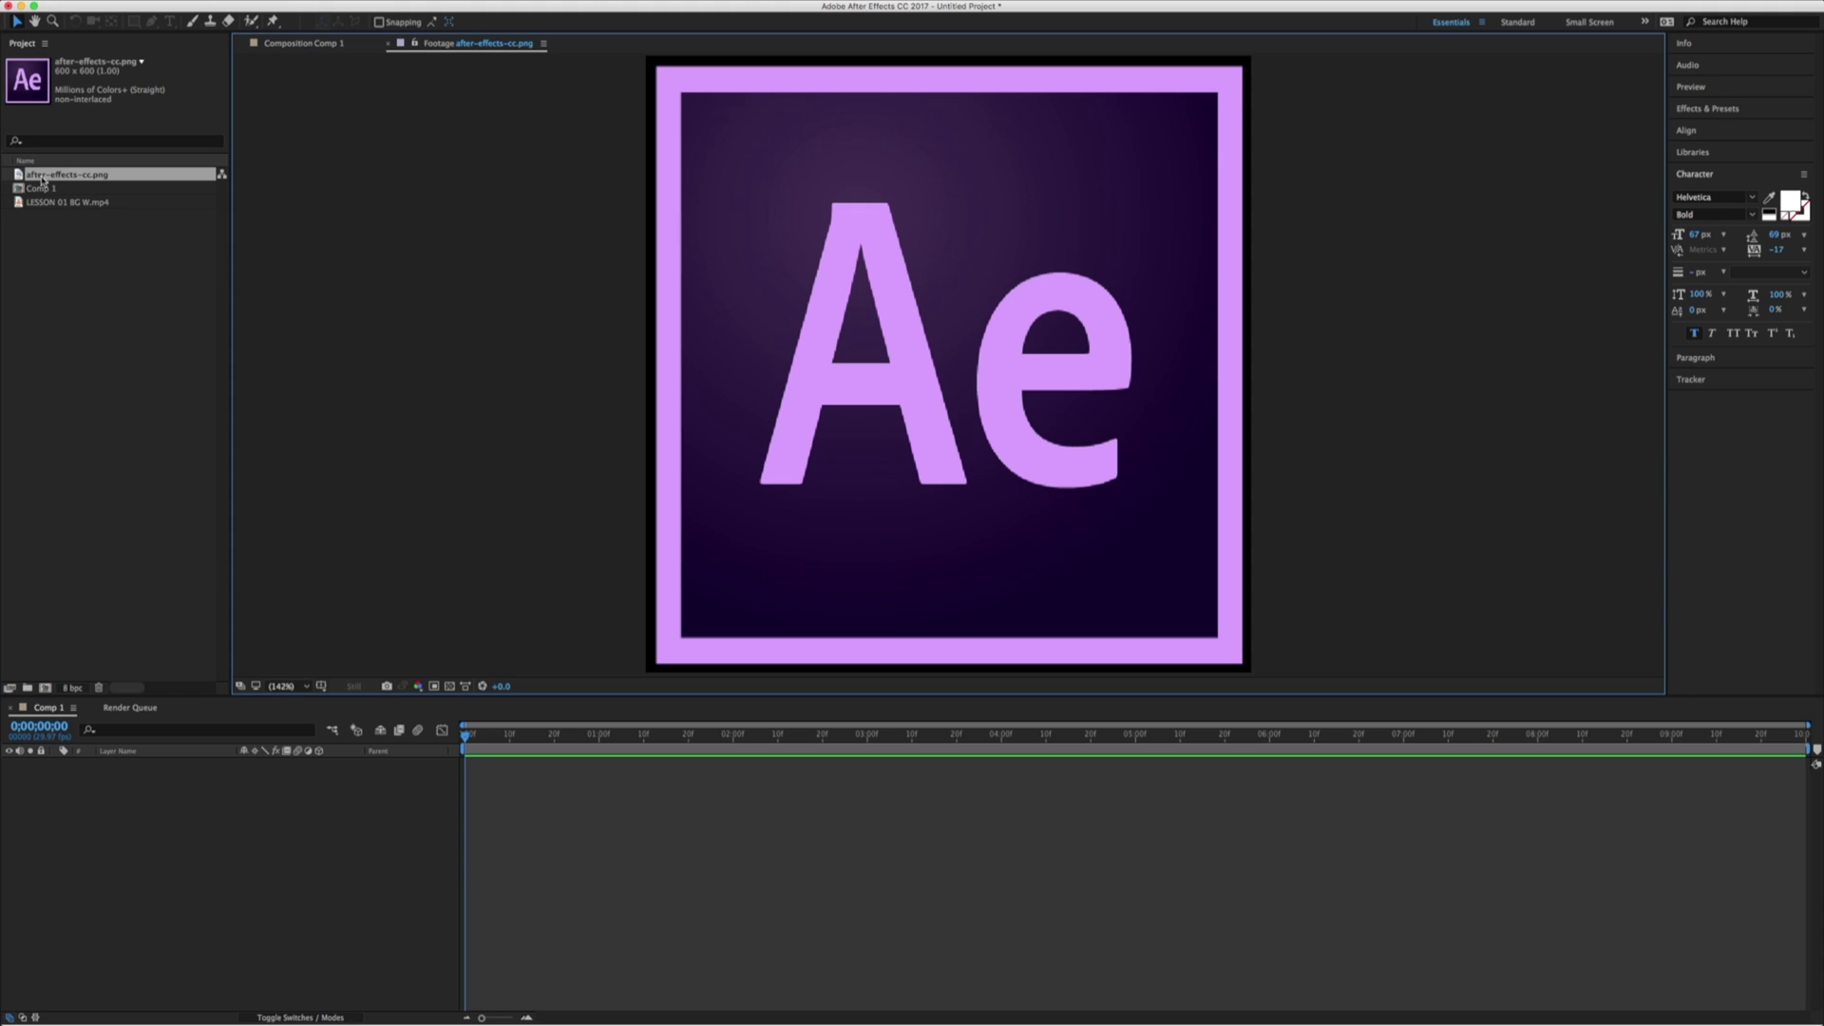
# - Preview LESSON 01 BG W.mp4 in the footage viewer and return to the empty composition
pyautogui.click(389, 45)
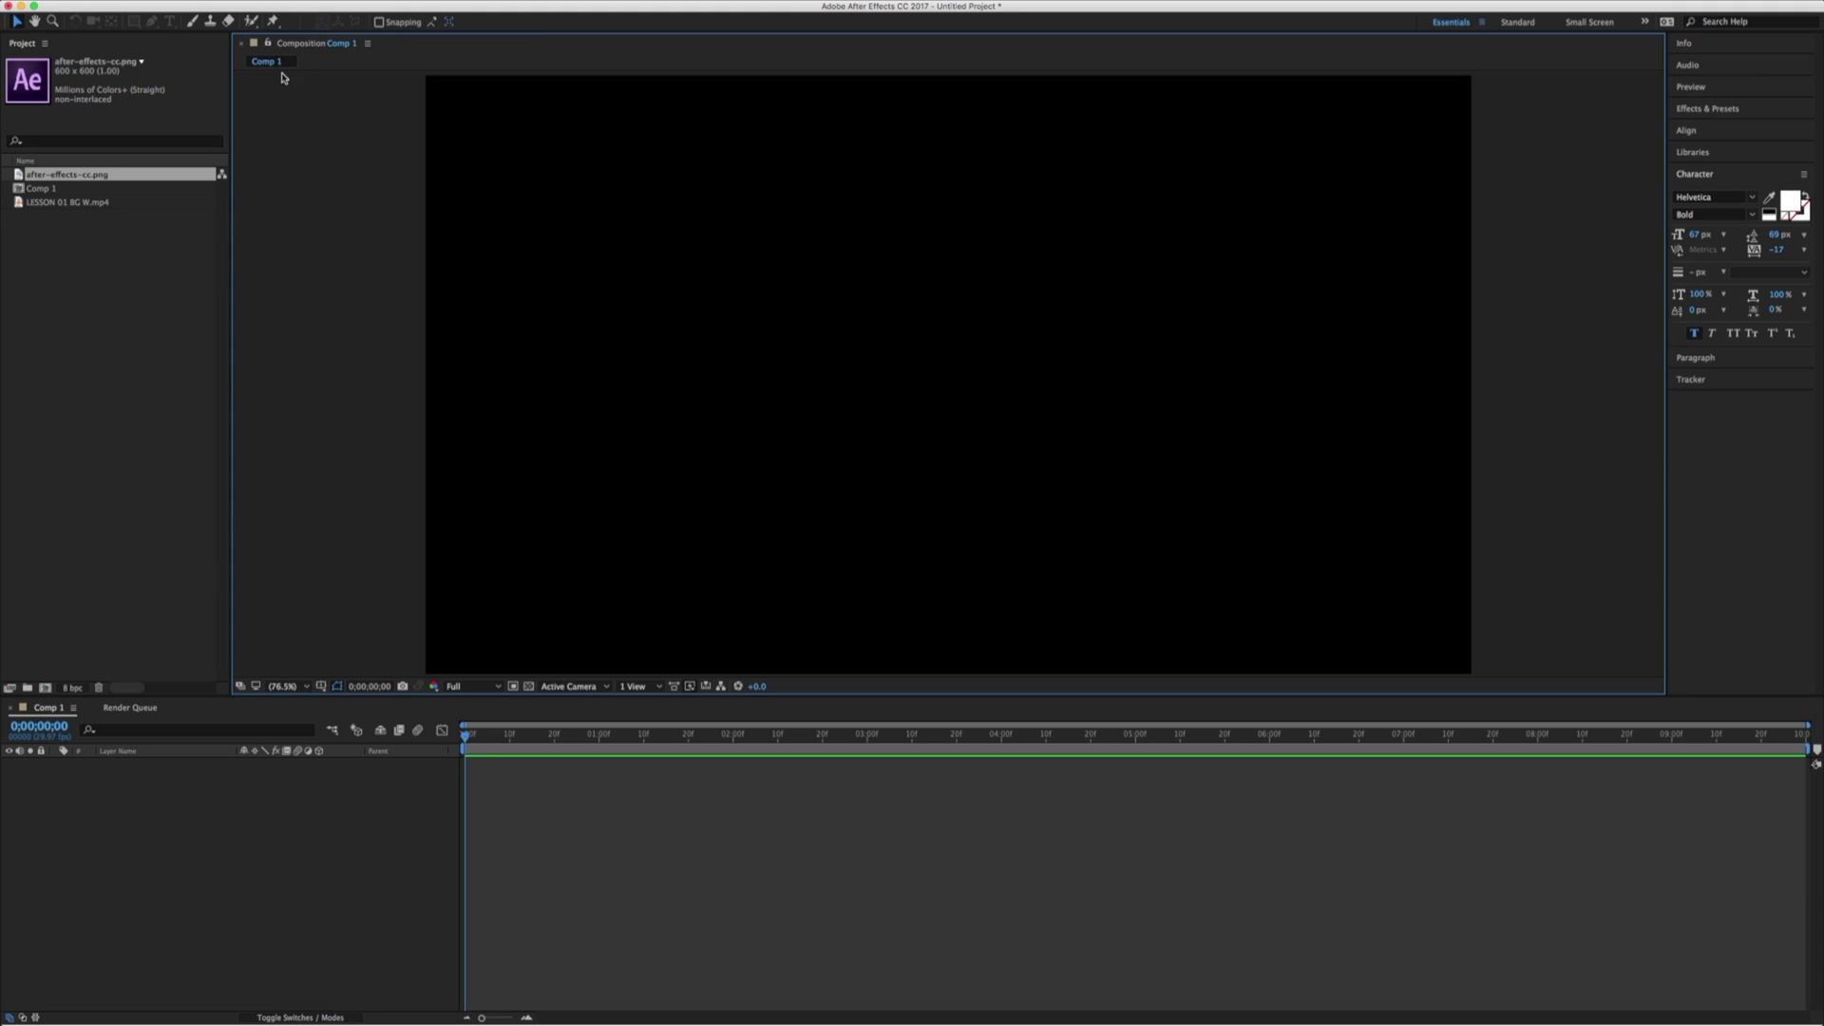
pyautogui.doubleClick(64, 204)
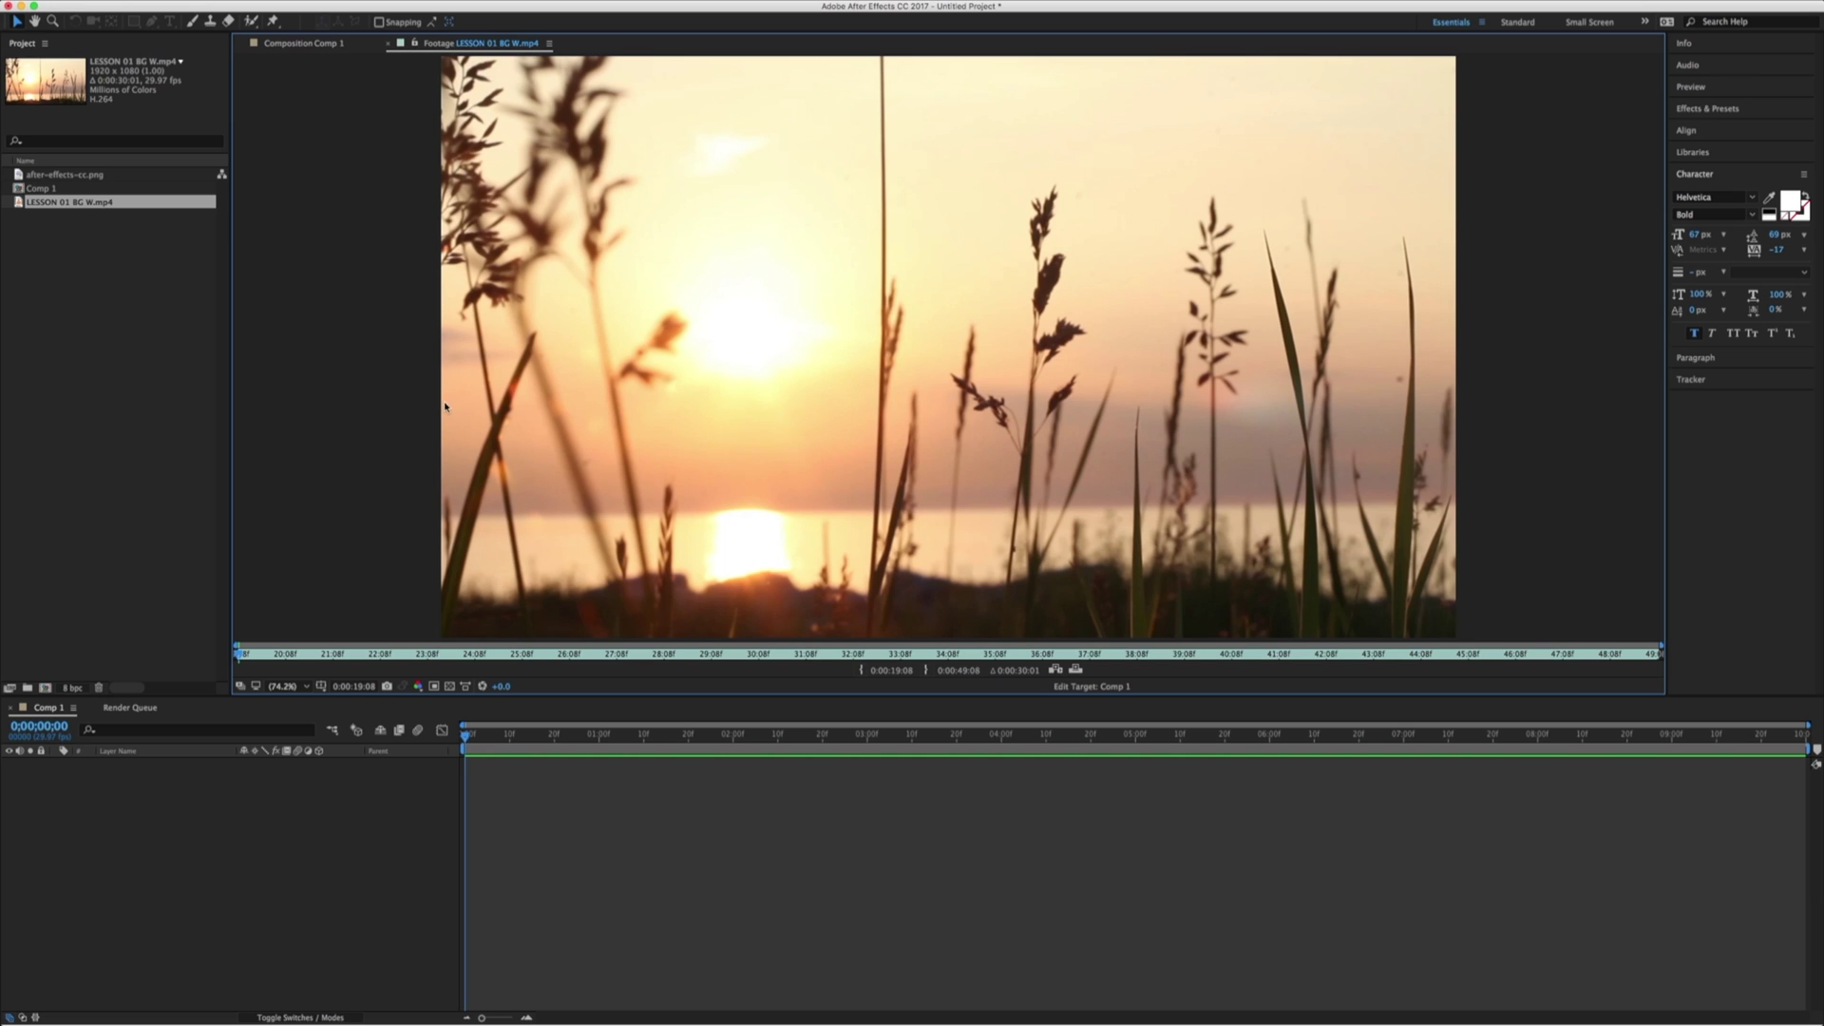
pyautogui.moveTo(244, 655)
pyautogui.mouseDown()
pyautogui.moveTo(1018, 675)
pyautogui.moveTo(242, 668)
pyautogui.mouseUp()
pyautogui.click(57, 174)
pyautogui.click(389, 43)
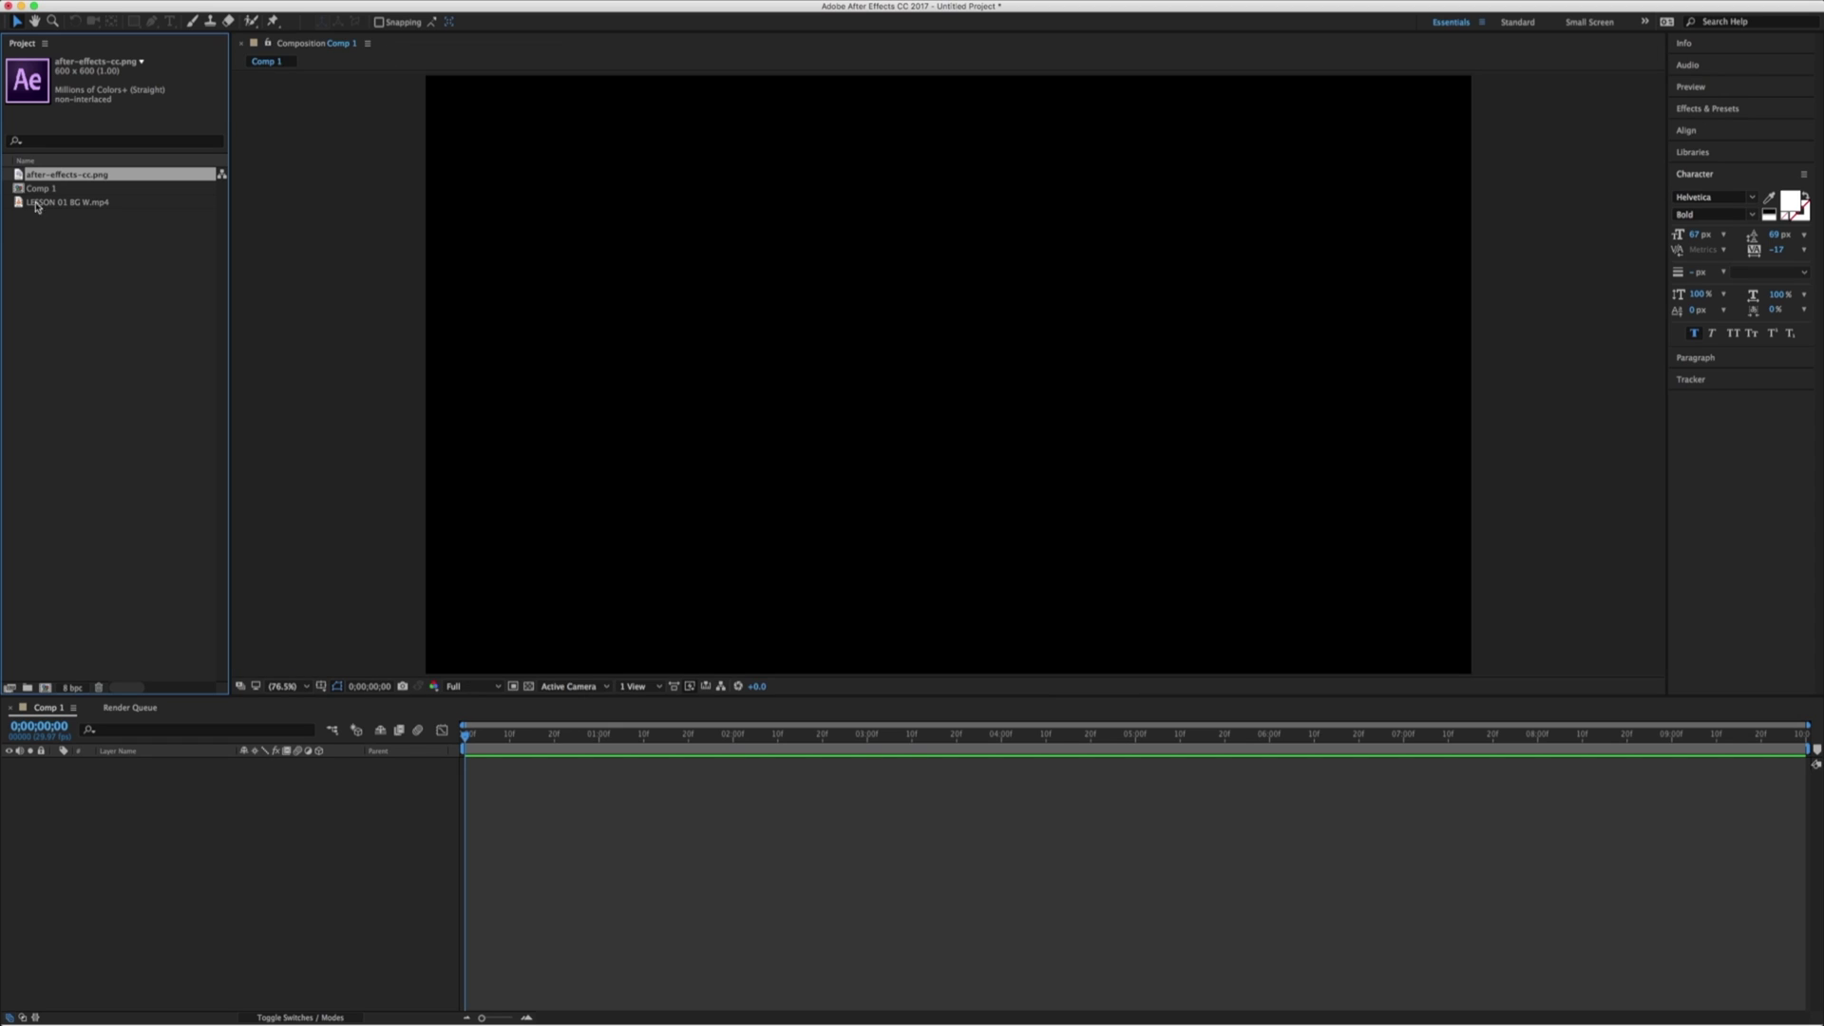
# - Examine the size and format details of after-effects-cc.png and LESSON 01 BG W.mp4 in the project
pyautogui.click(74, 296)
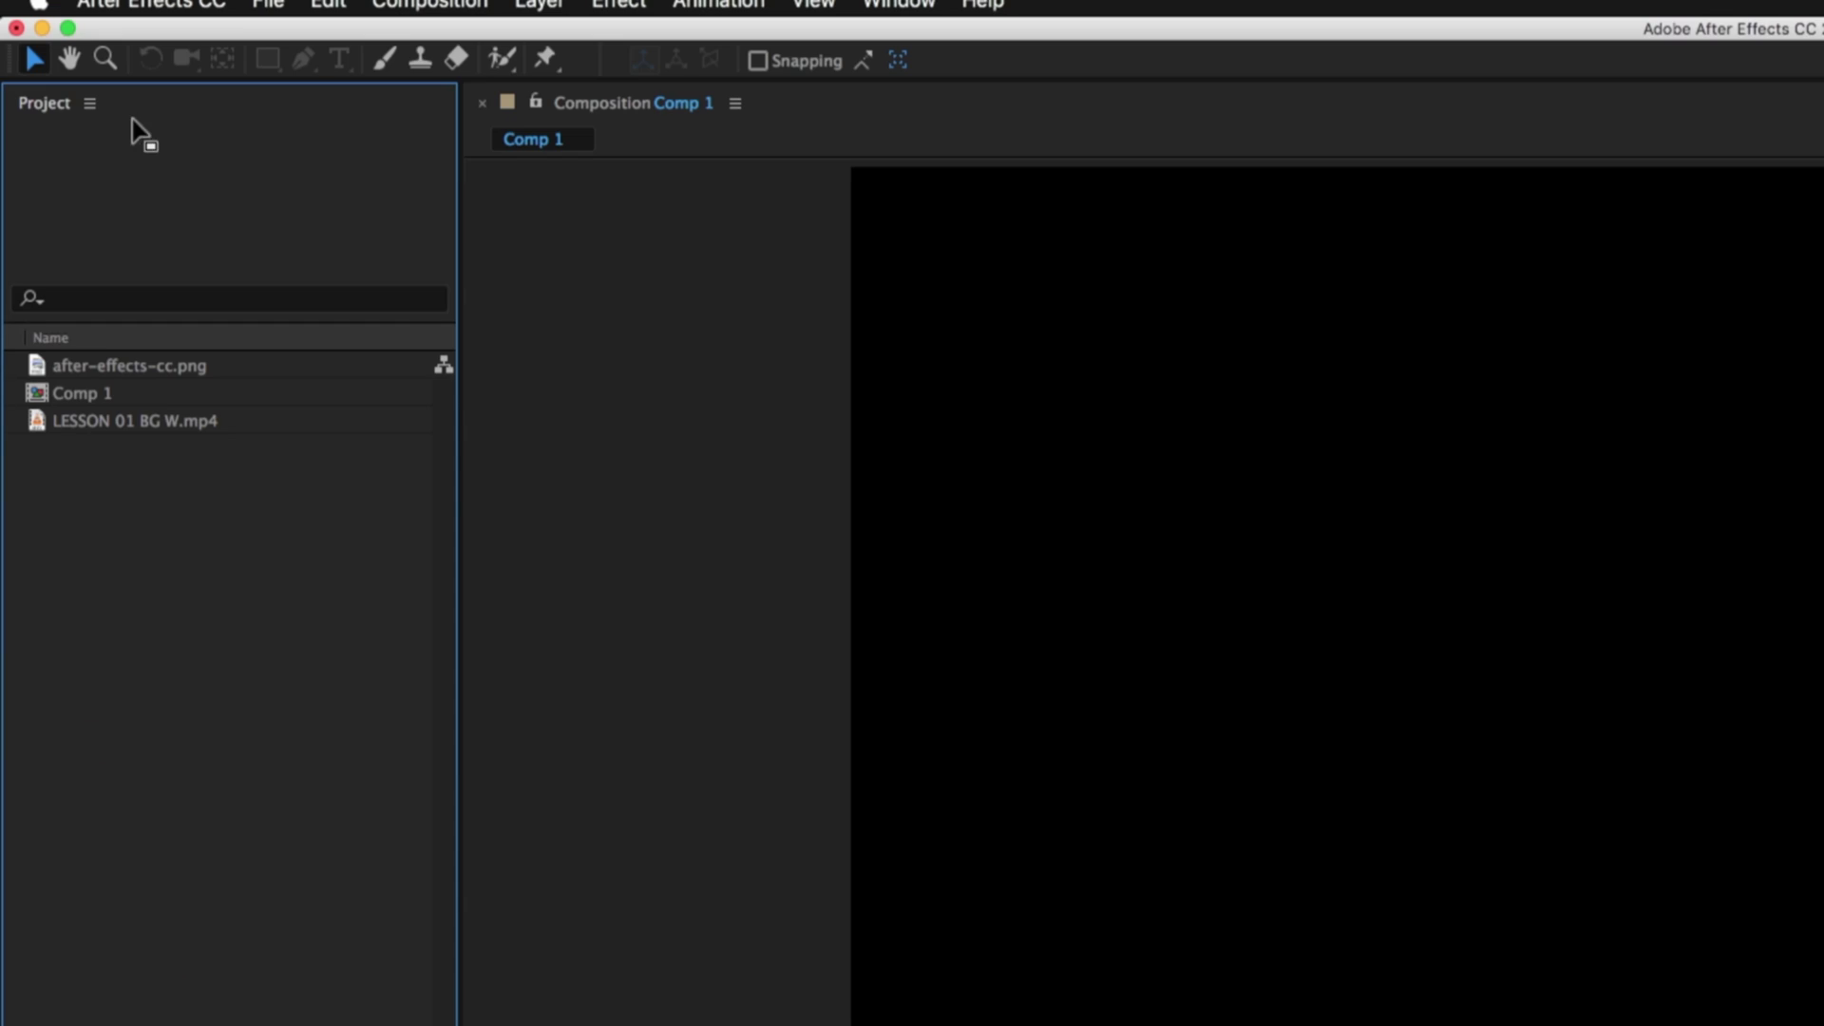
pyautogui.click(75, 176)
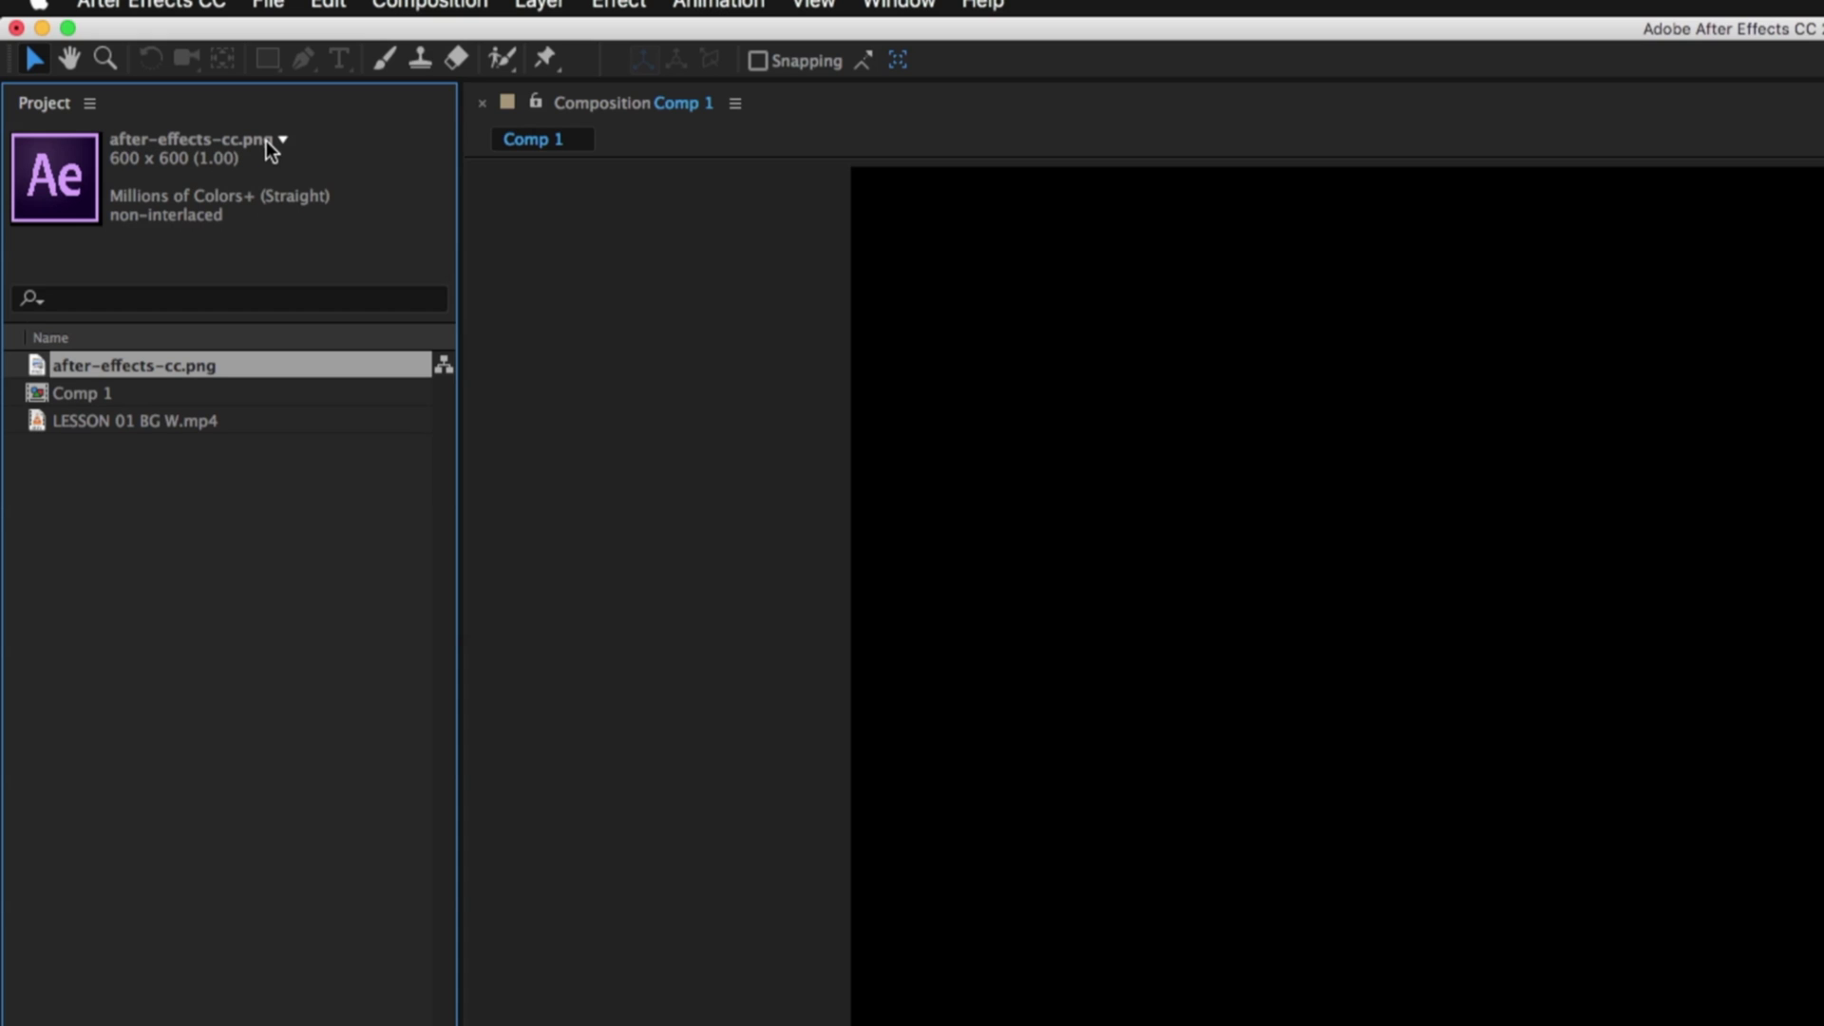
pyautogui.click(110, 425)
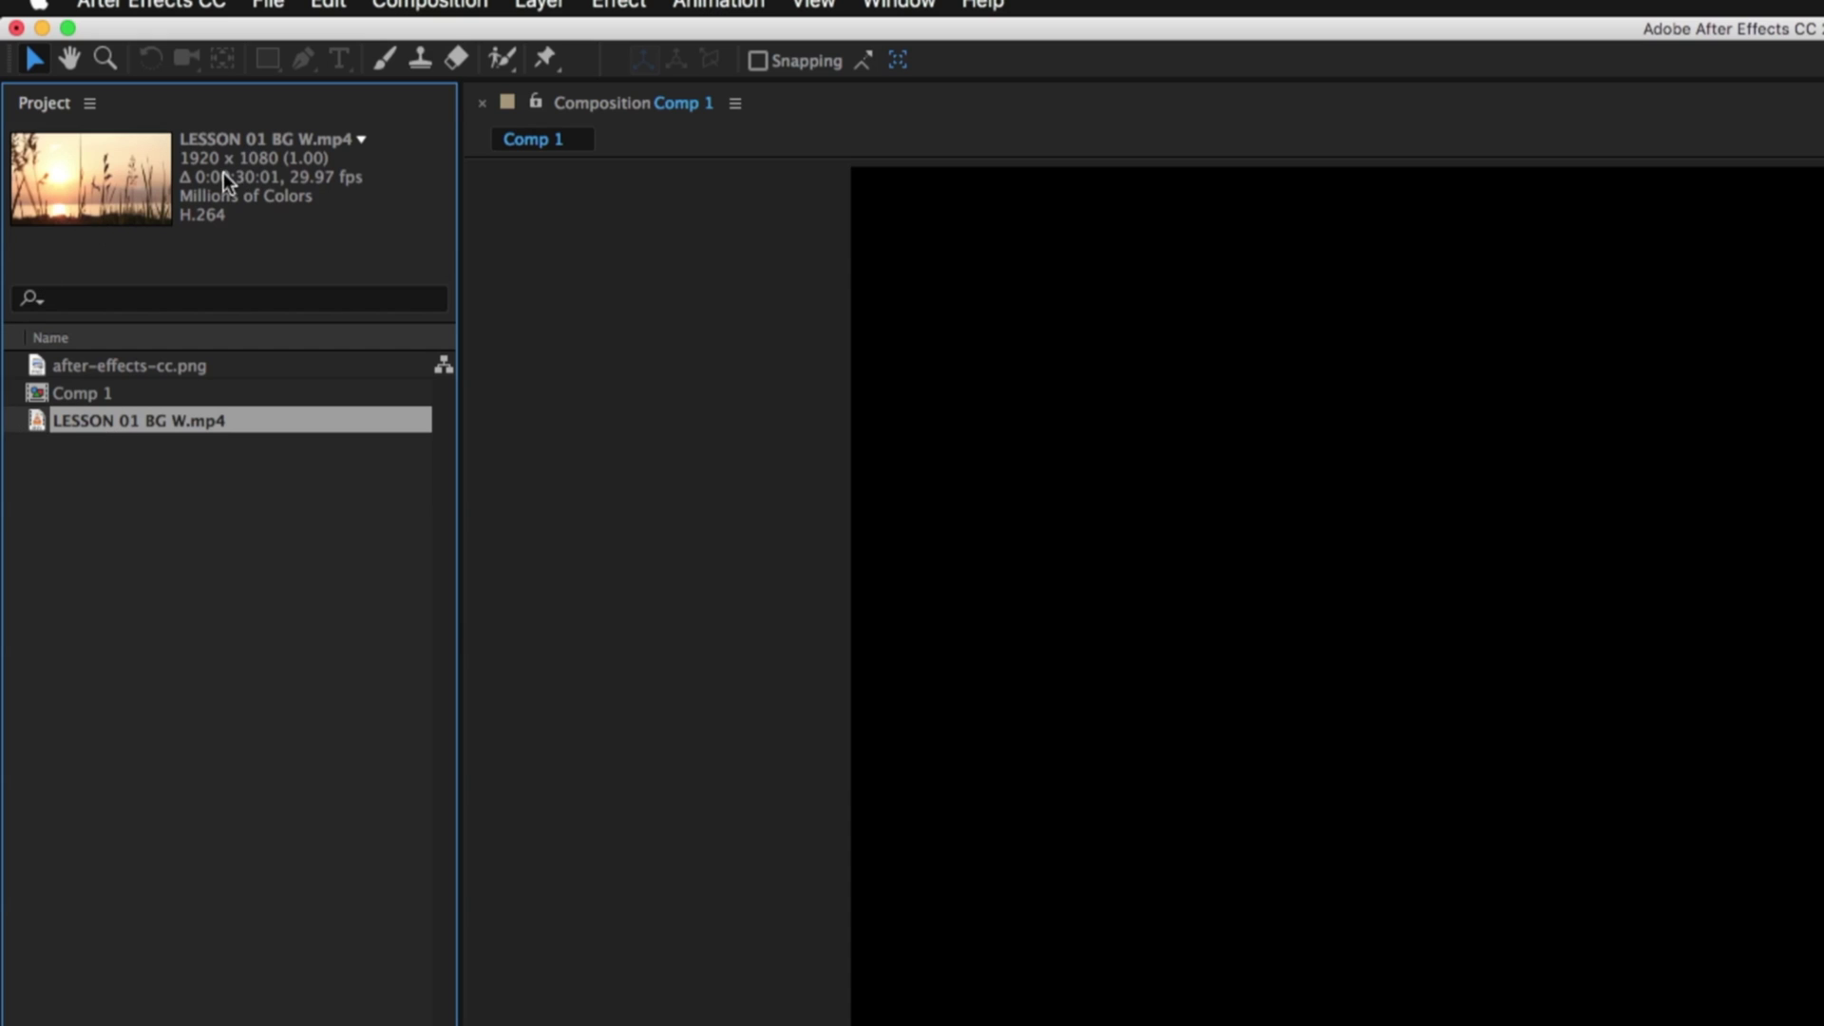
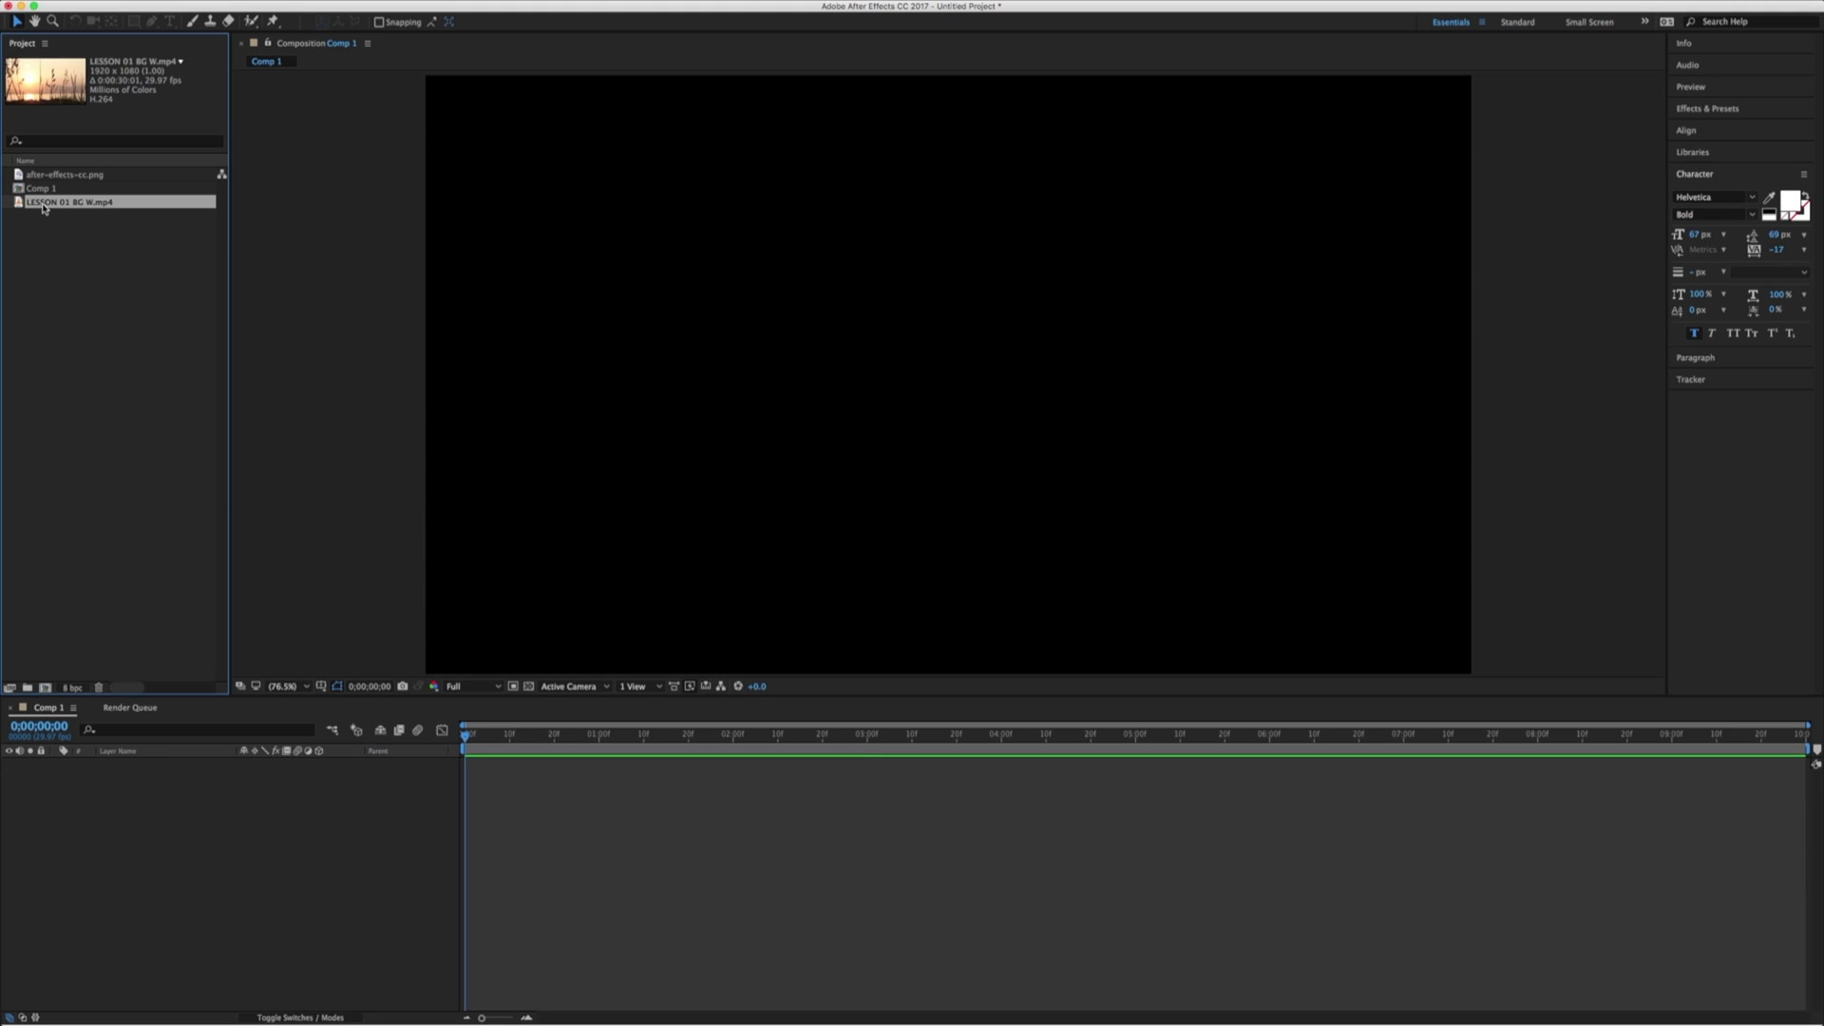
pyautogui.moveTo(42, 208); pyautogui.dragTo(815, 293)
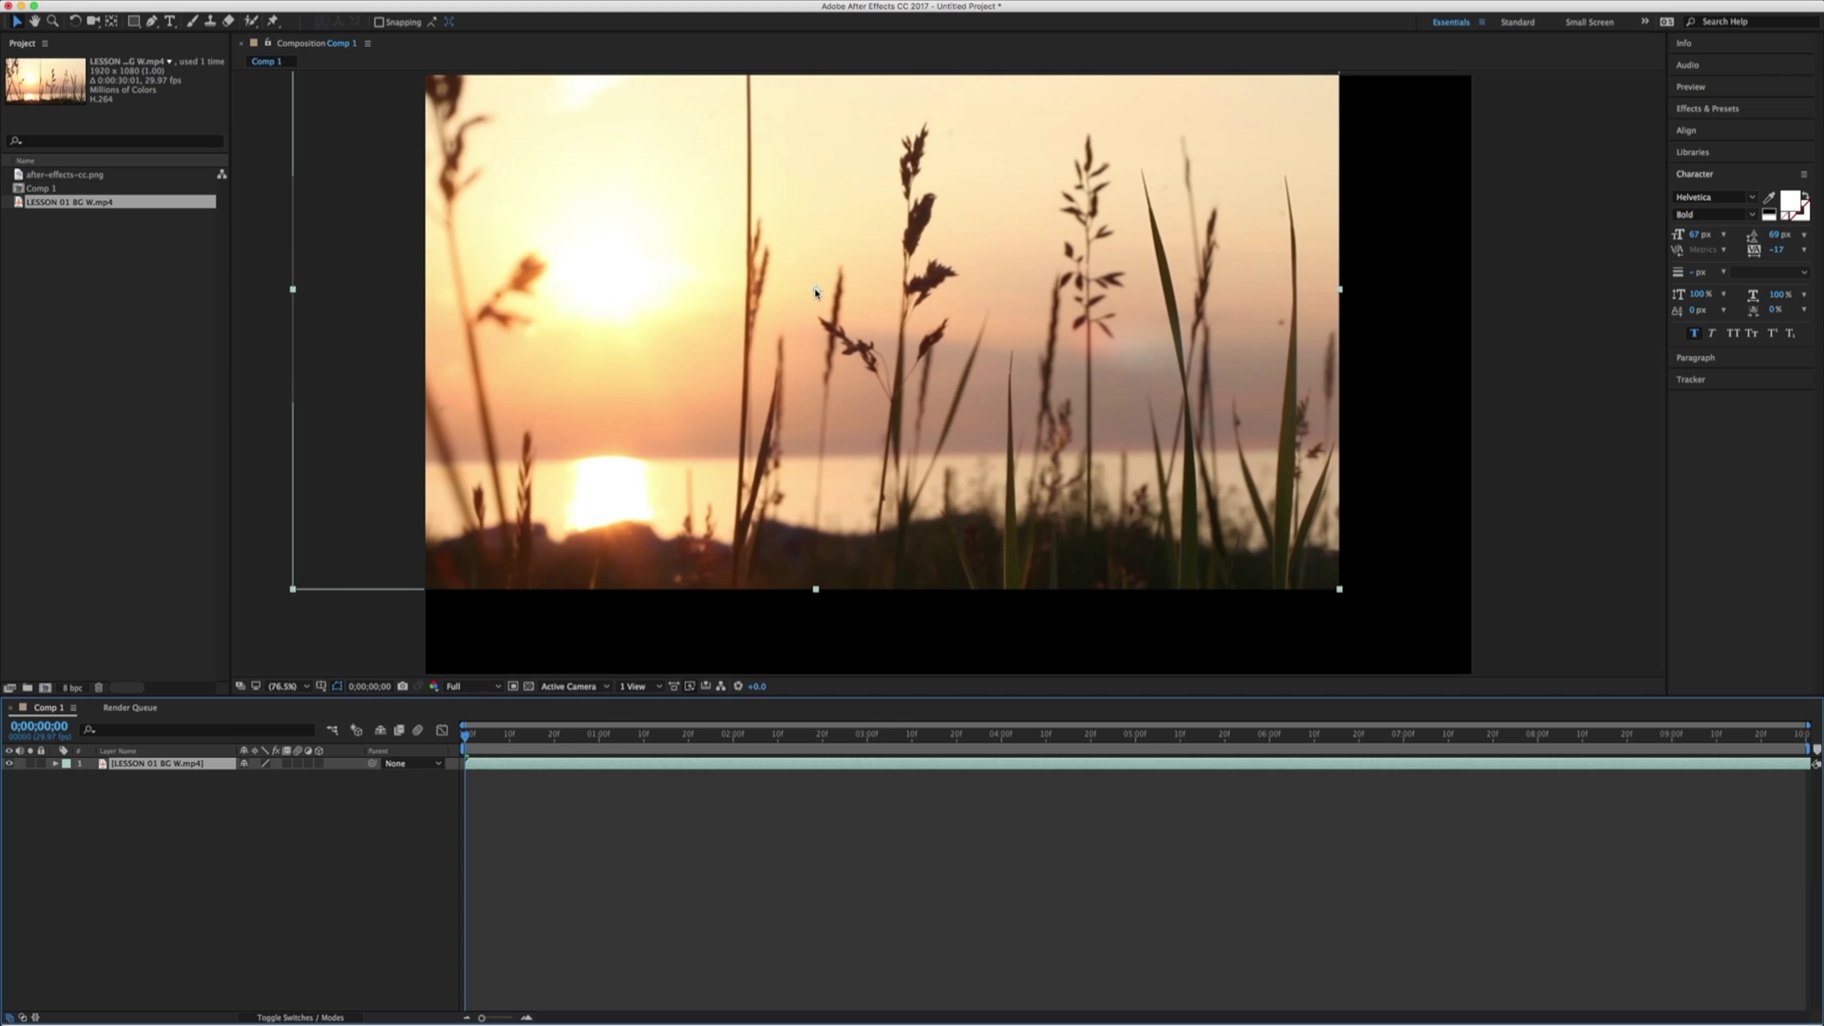
pyautogui.press('super+z')
pyautogui.moveTo(89, 203); pyautogui.dragTo(115, 780)
pyautogui.press('super+z')
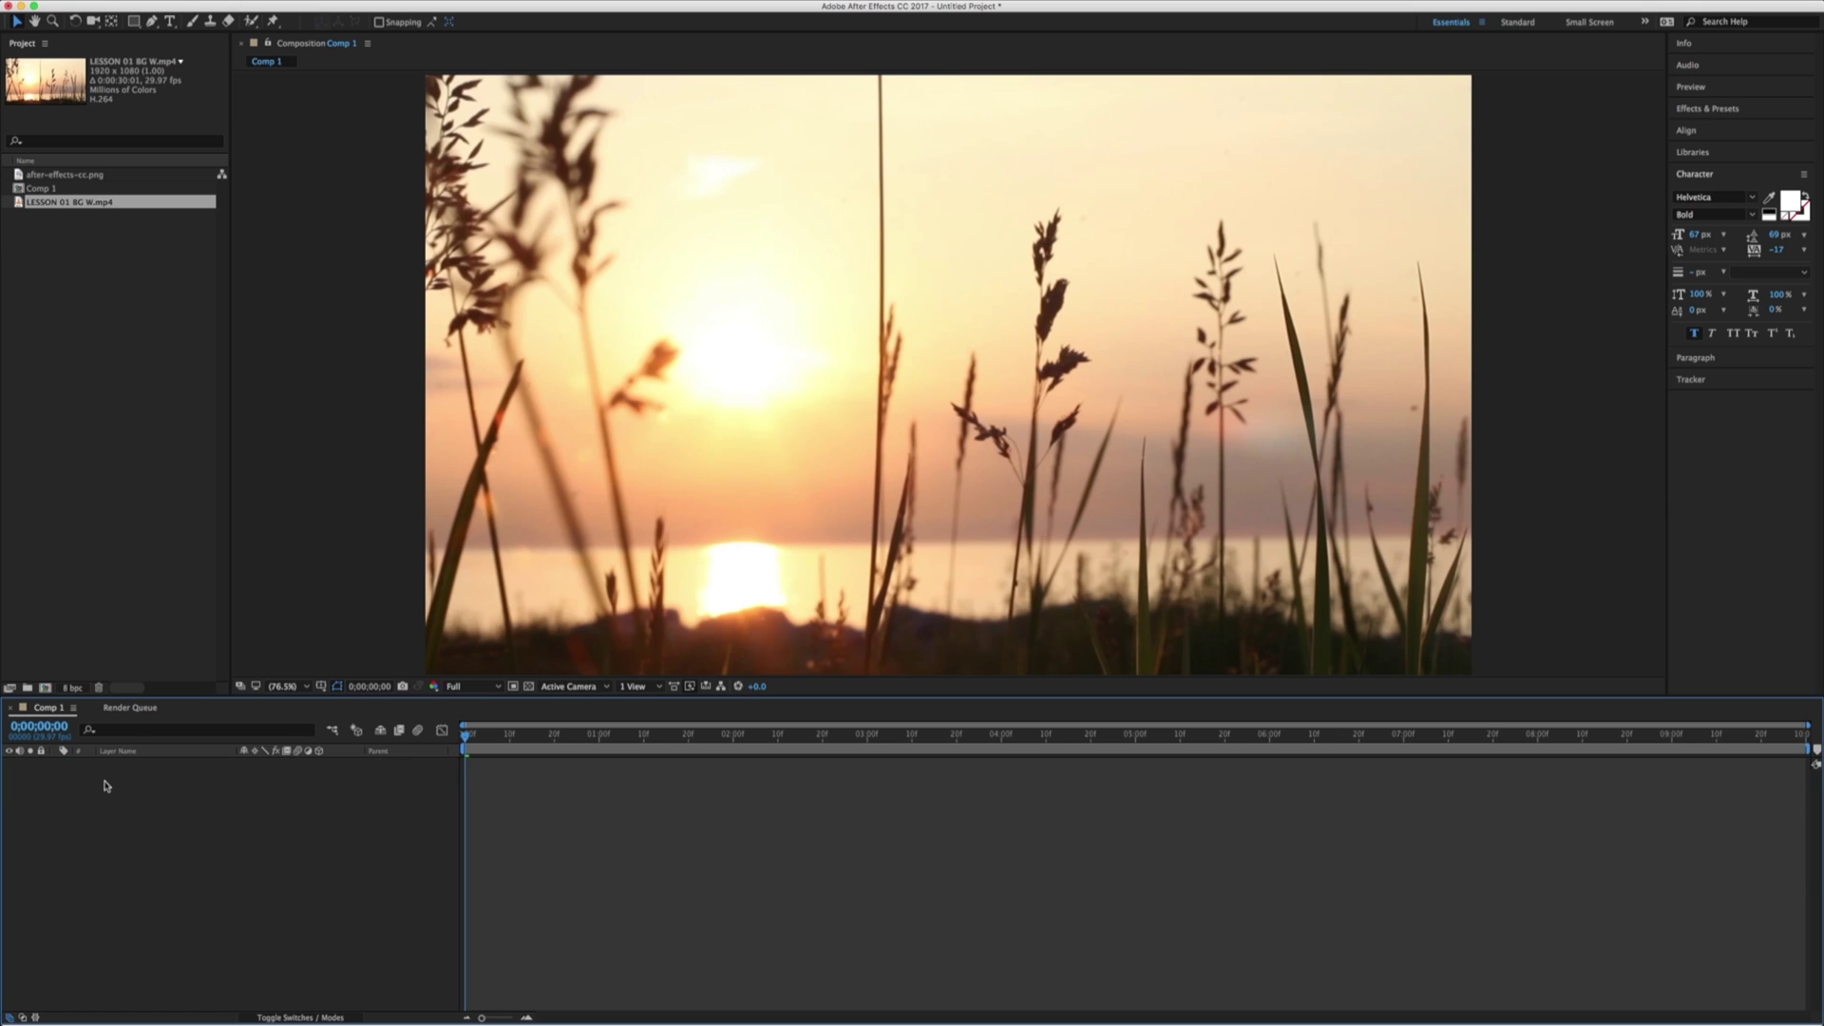
# - Add LESSON 01 BG W.mp4 to Comp 1 as a centered layer and view the composition at 50%
pyautogui.moveTo(38, 203); pyautogui.dragTo(118, 805)
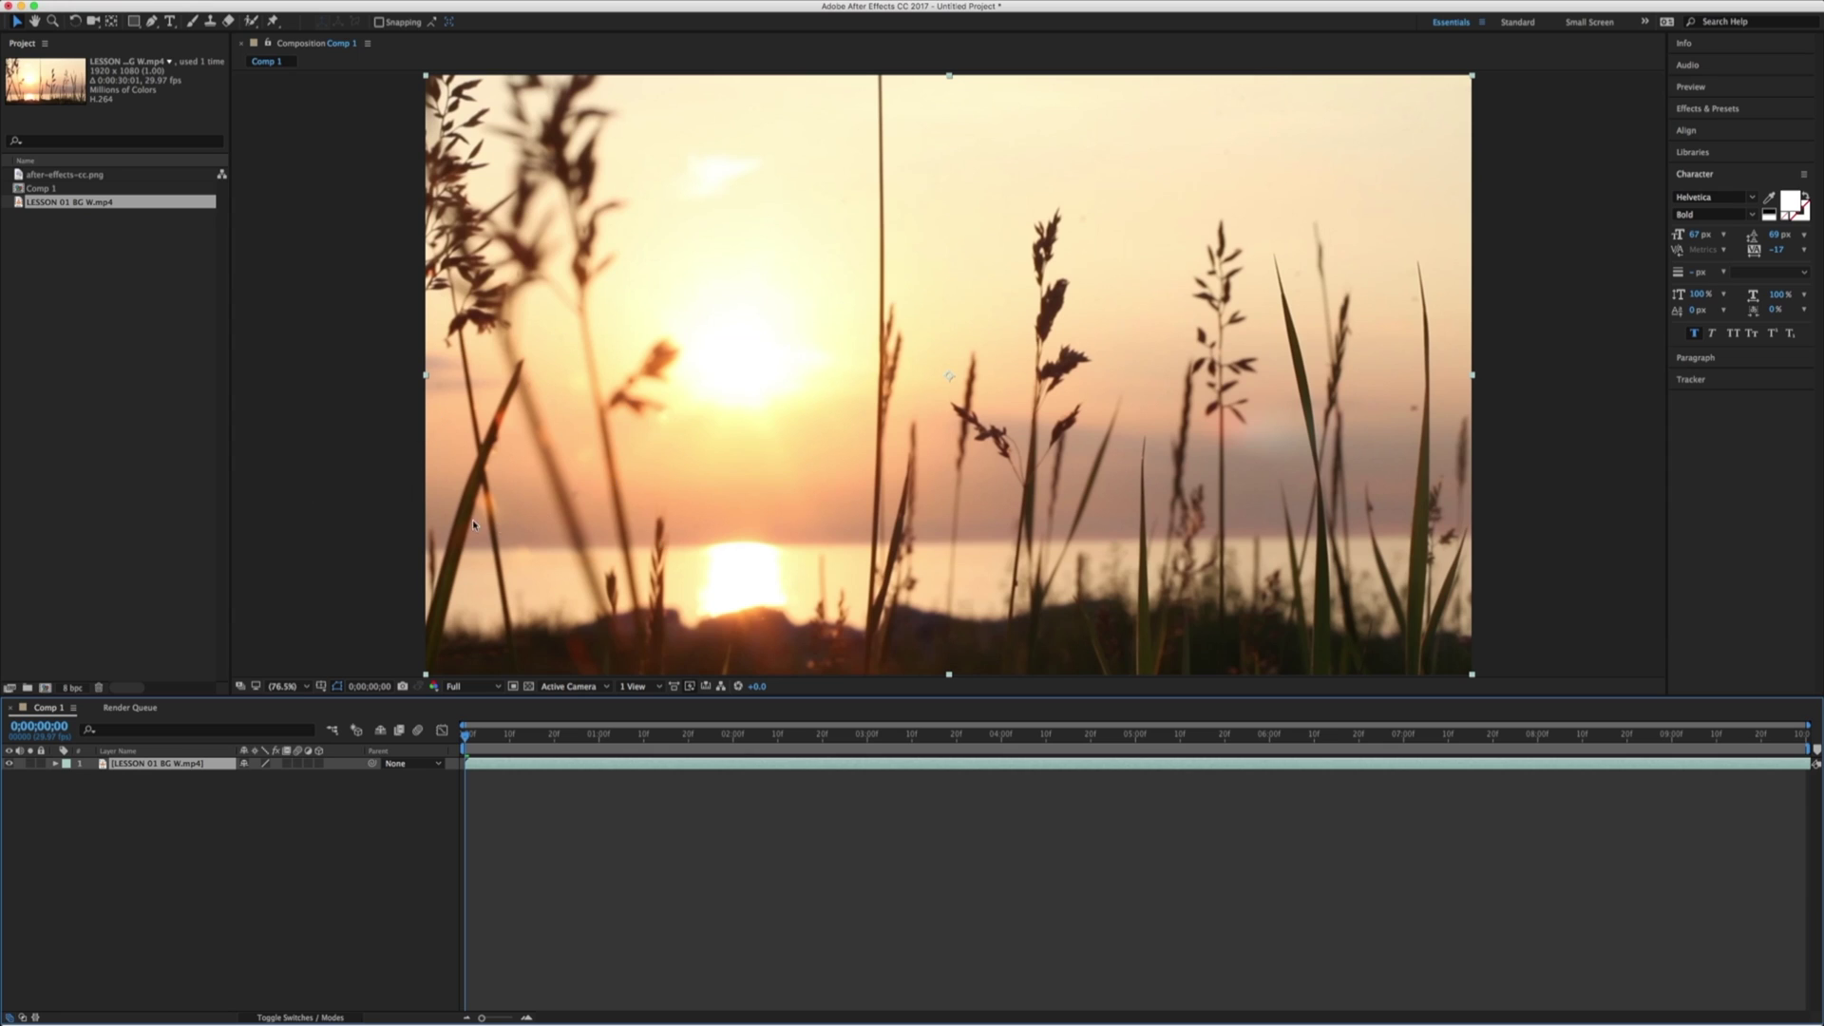
pyautogui.click(289, 686)
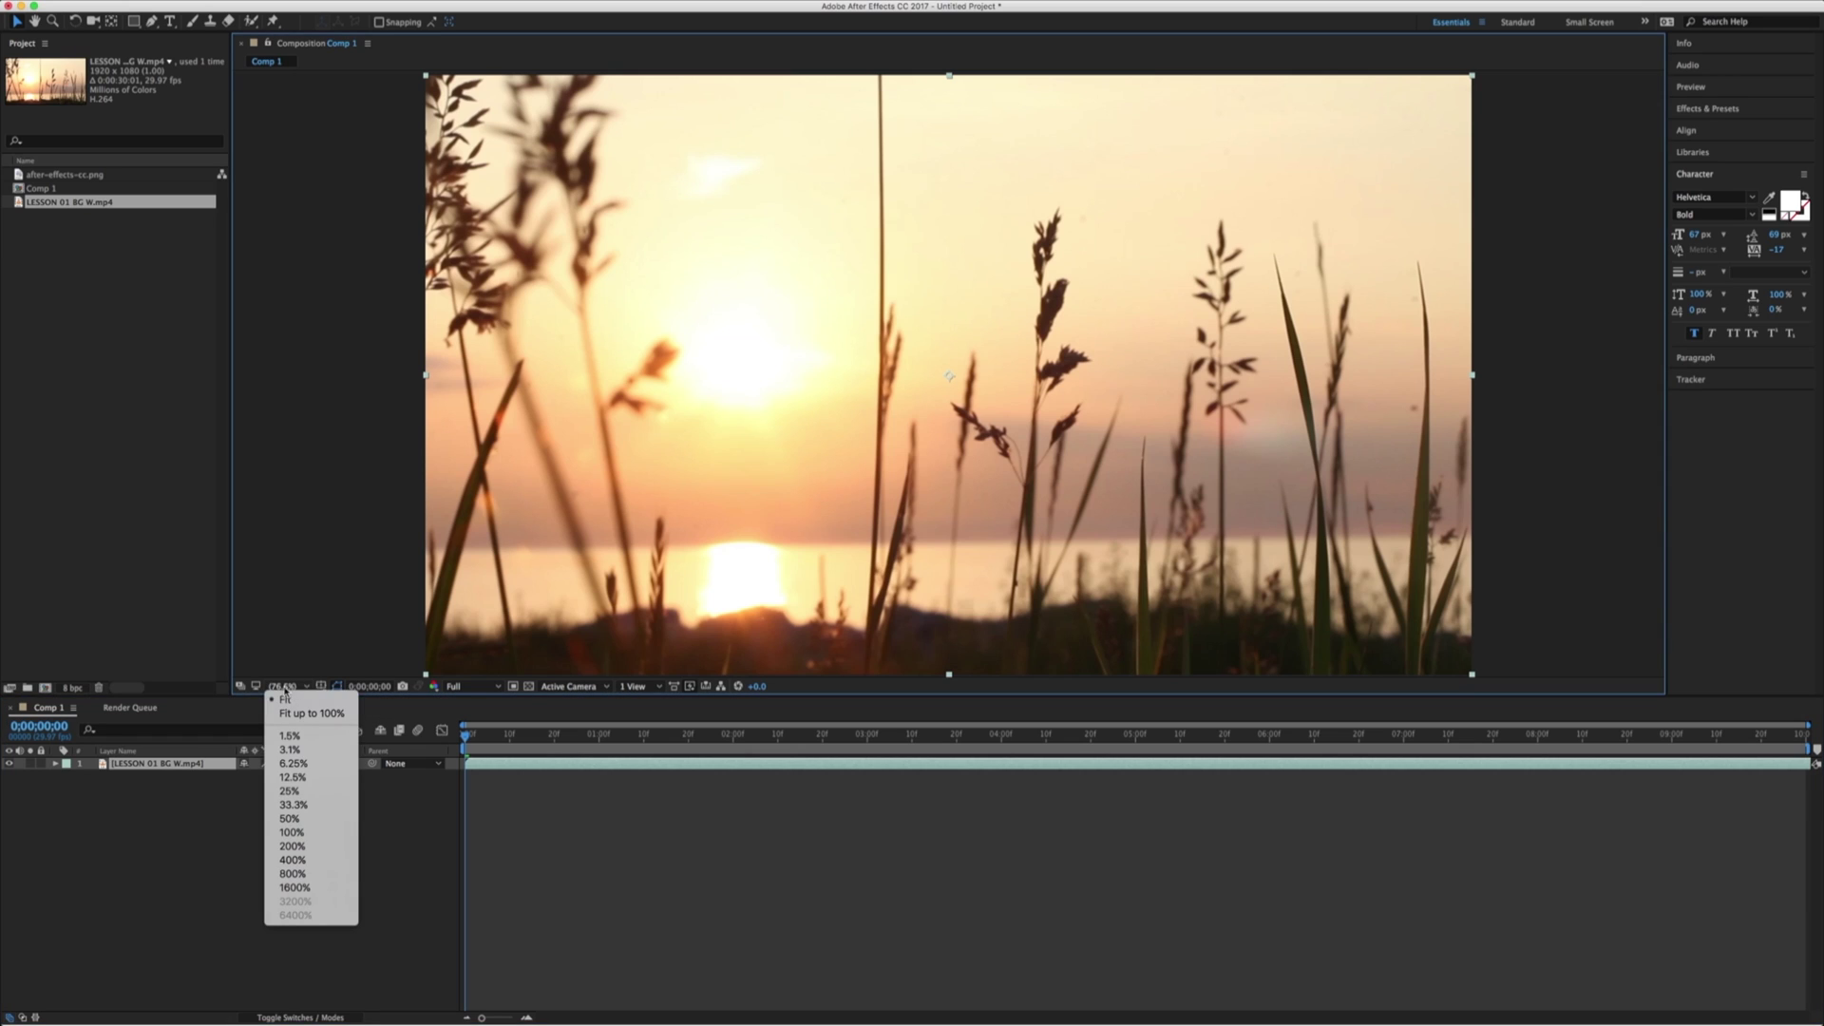
pyautogui.click(298, 820)
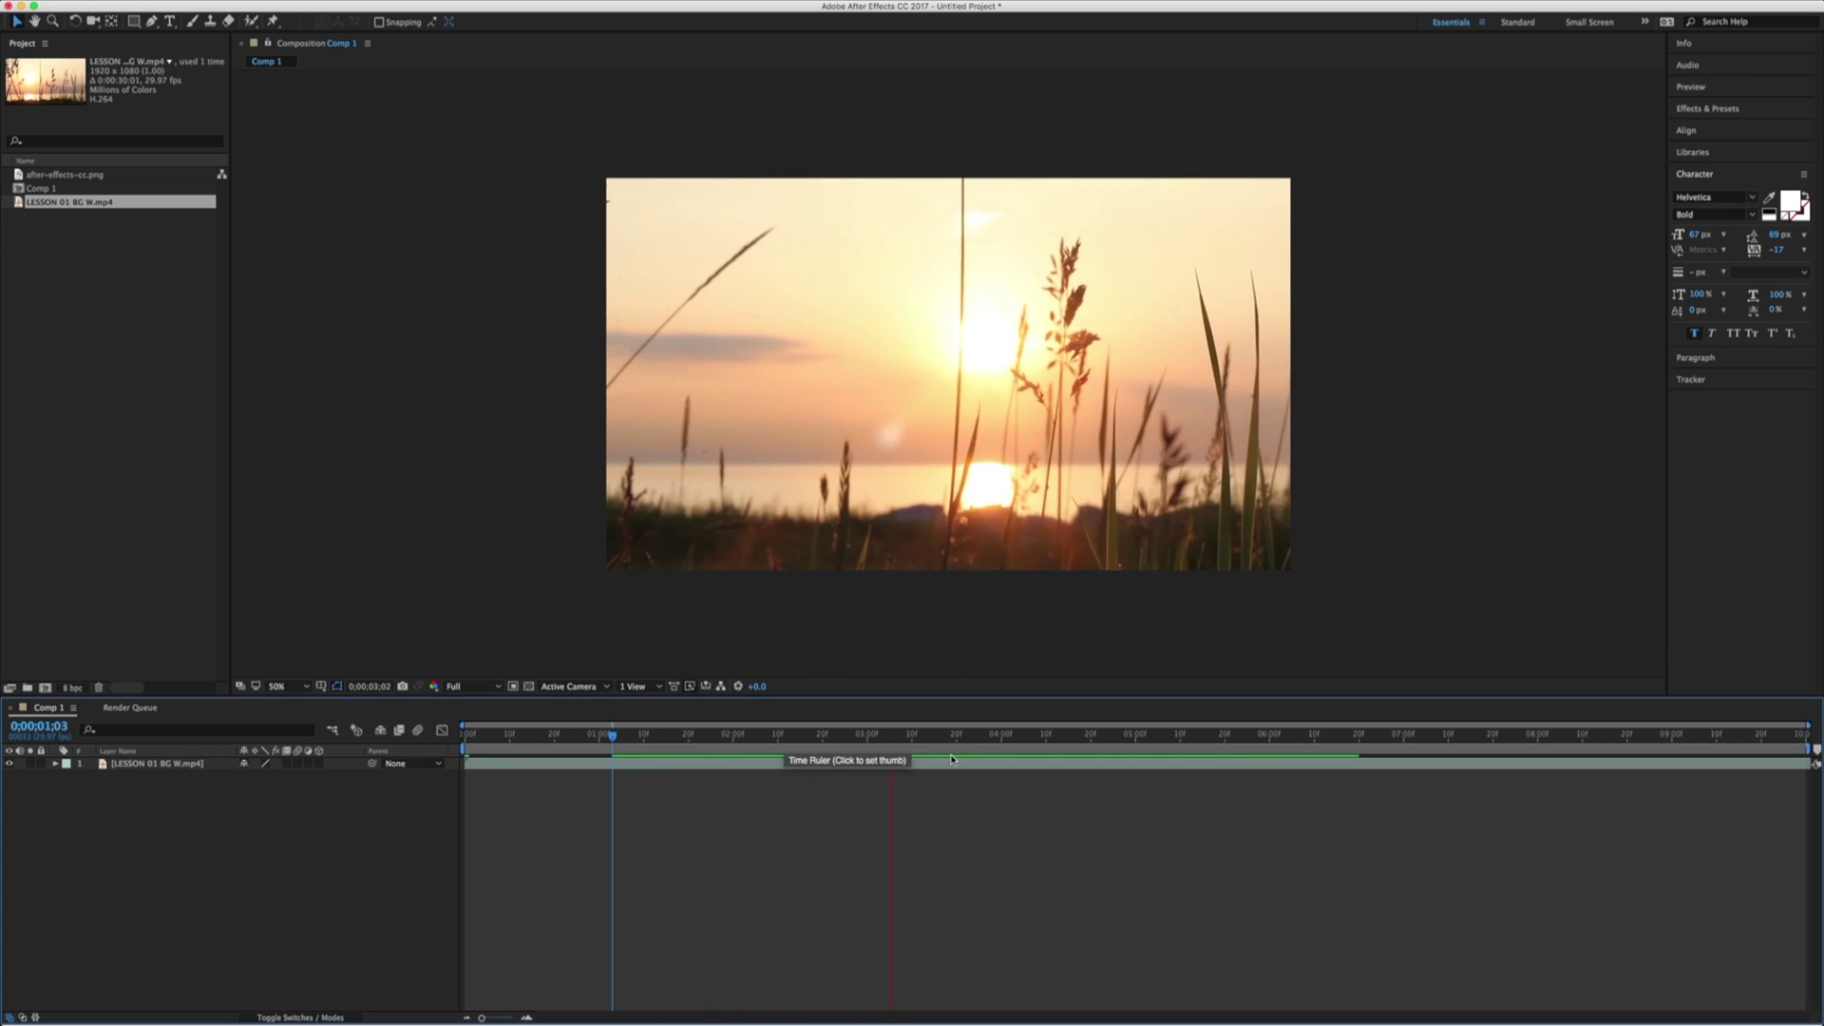
# - Place after-effects-cc.png slightly left of the frame's center as a layer above the video, and set the current time to 0;00;05;05
pyautogui.click(38, 176)
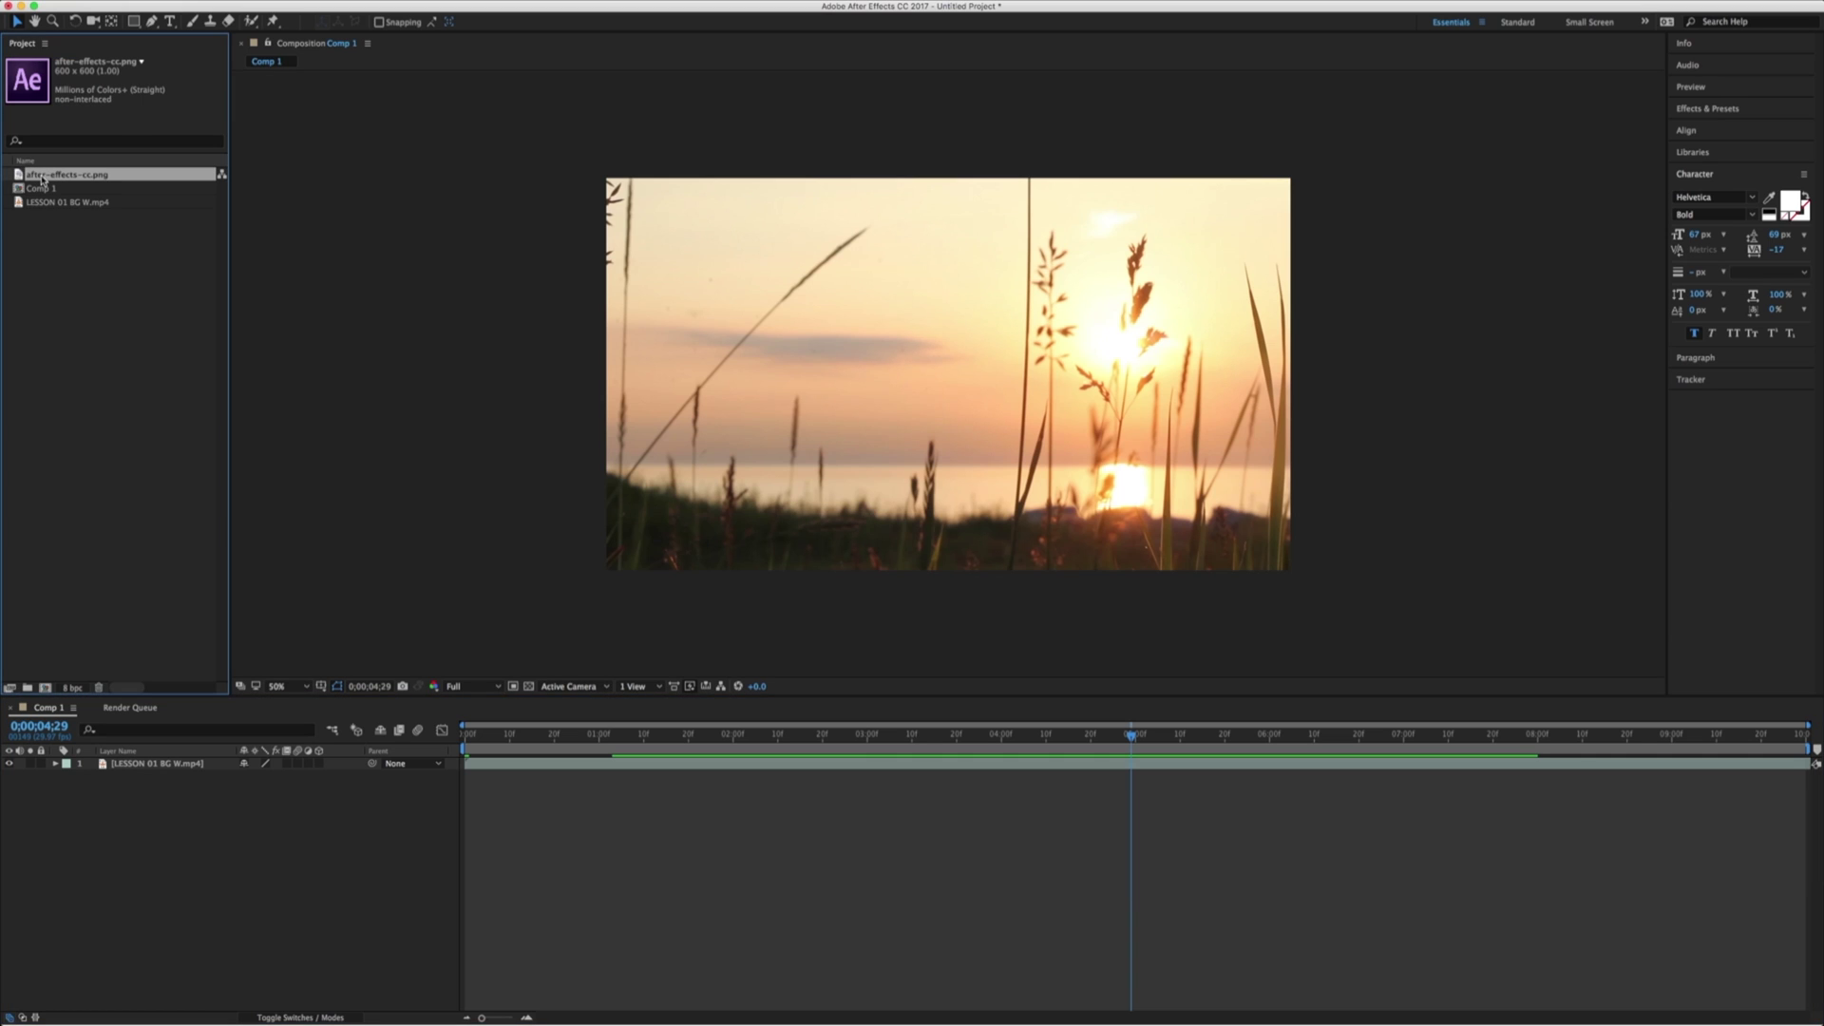
pyautogui.moveTo(42, 177); pyautogui.dragTo(907, 353)
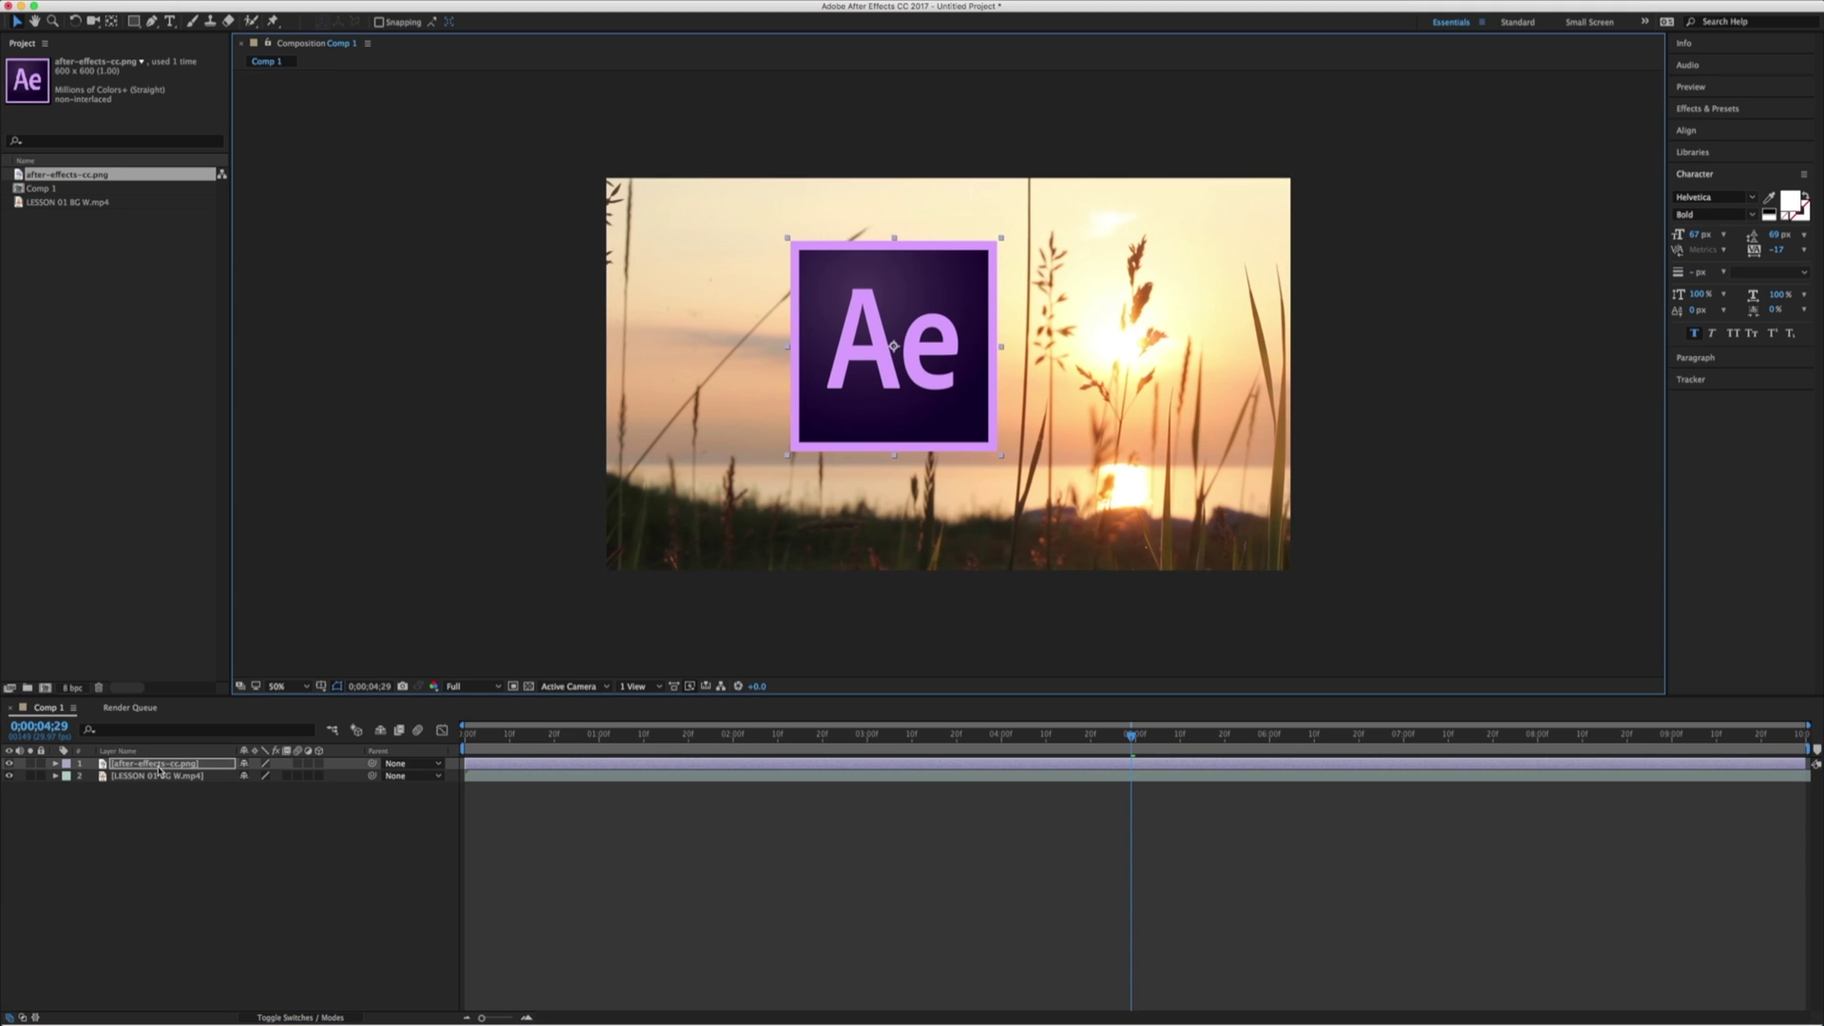
pyautogui.moveTo(1139, 748)
pyautogui.mouseDown()
pyautogui.moveTo(949, 755)
pyautogui.moveTo(1157, 776)
pyautogui.mouseUp()
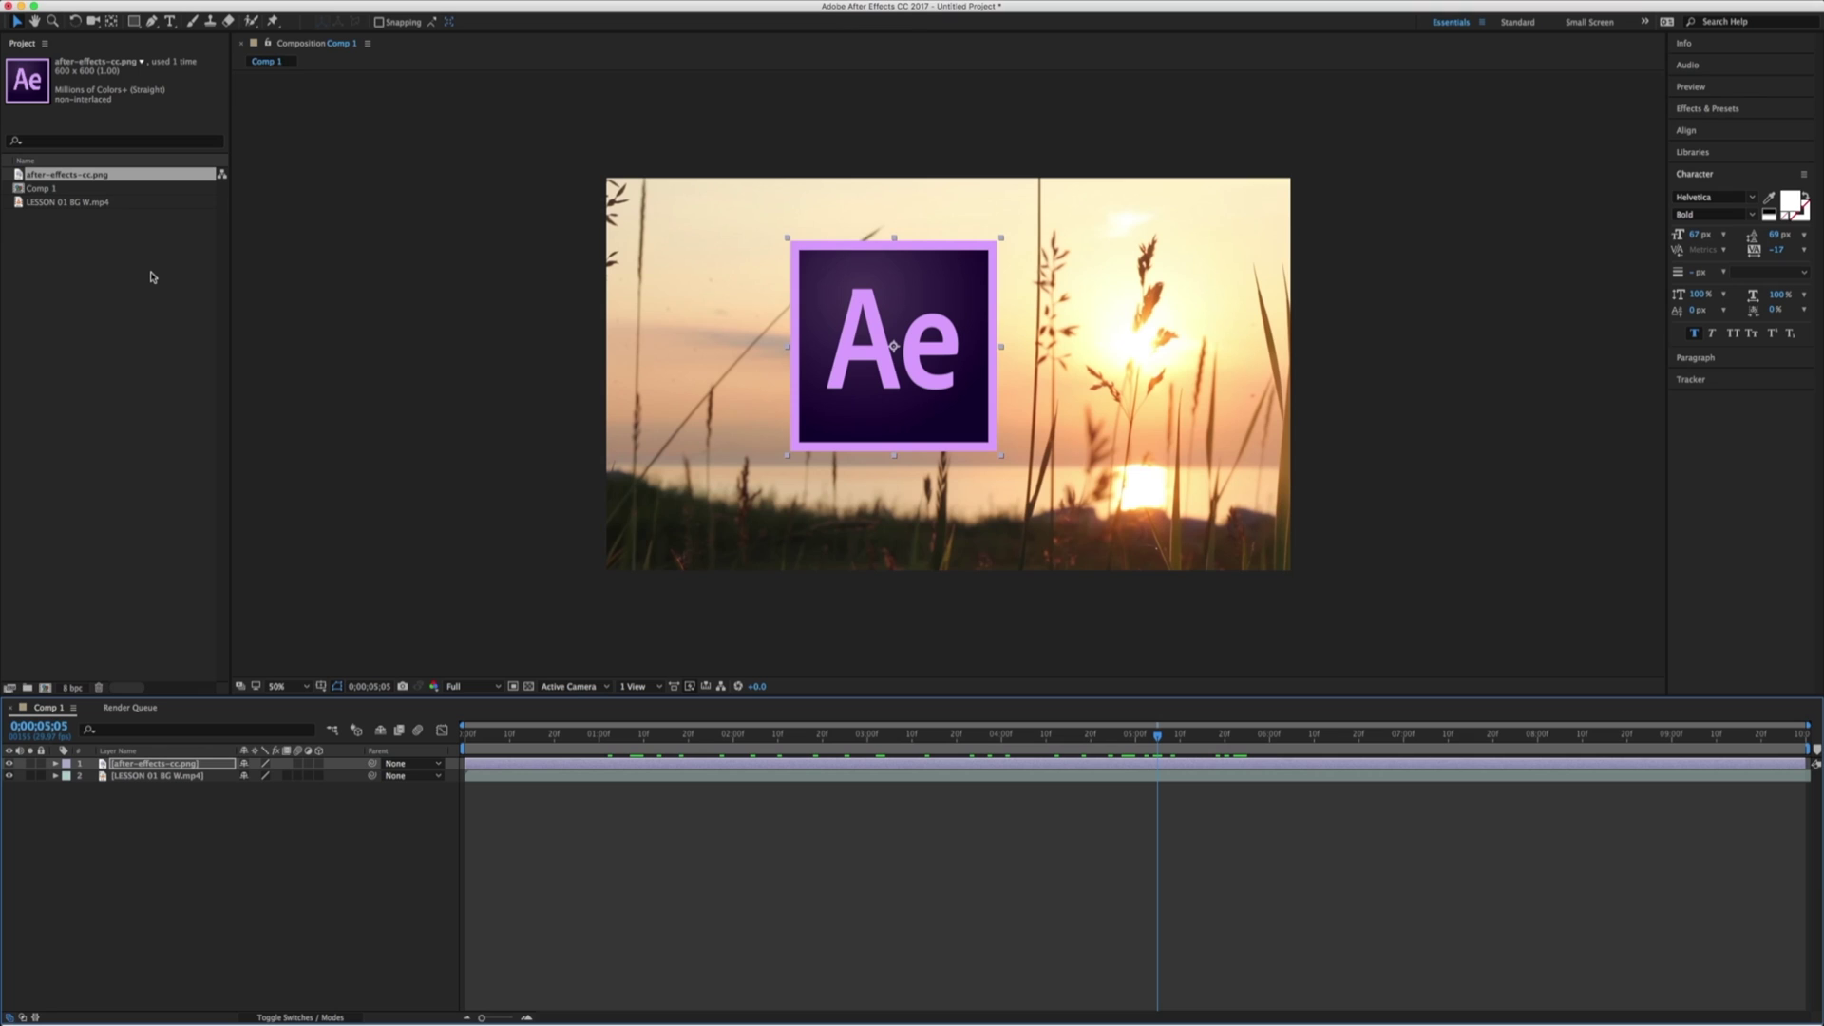
# - Create a medium blue, composition-size solid named BG and place it directly below the after-effects-cc.png layer
pyautogui.click(282, 2)
pyautogui.moveTo(285, 9)
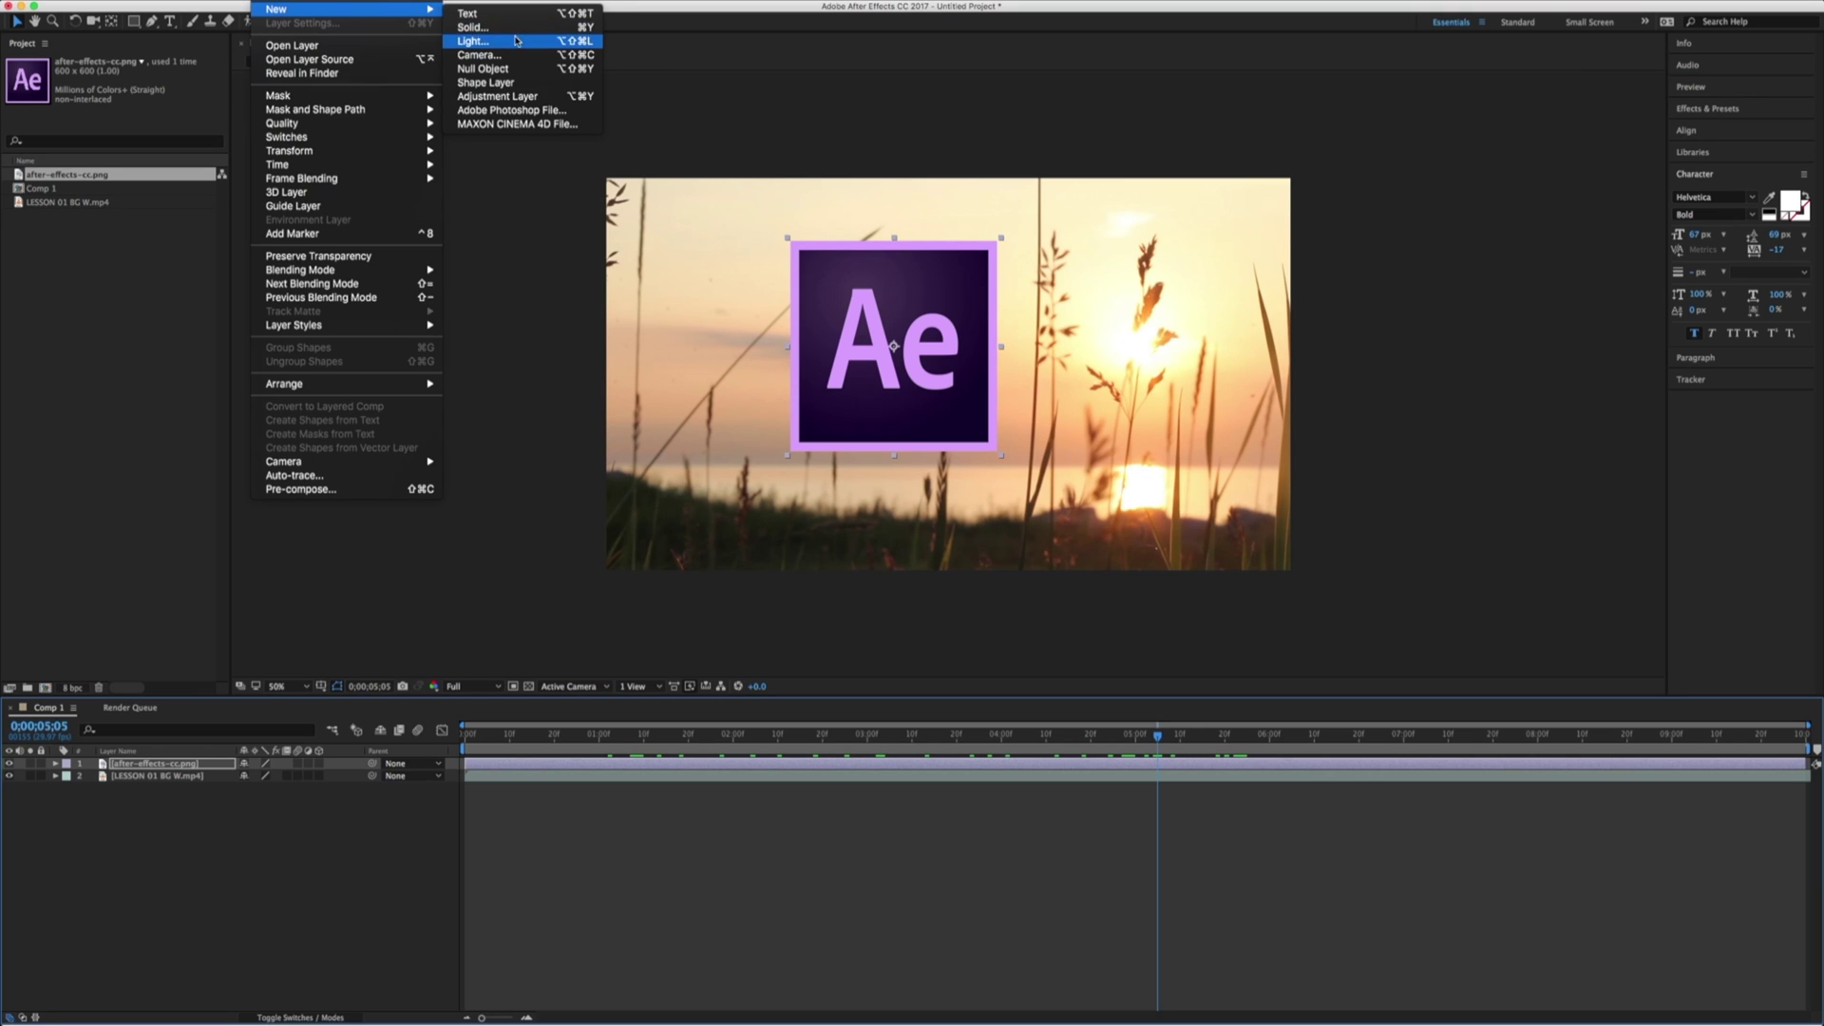
pyautogui.click(475, 28)
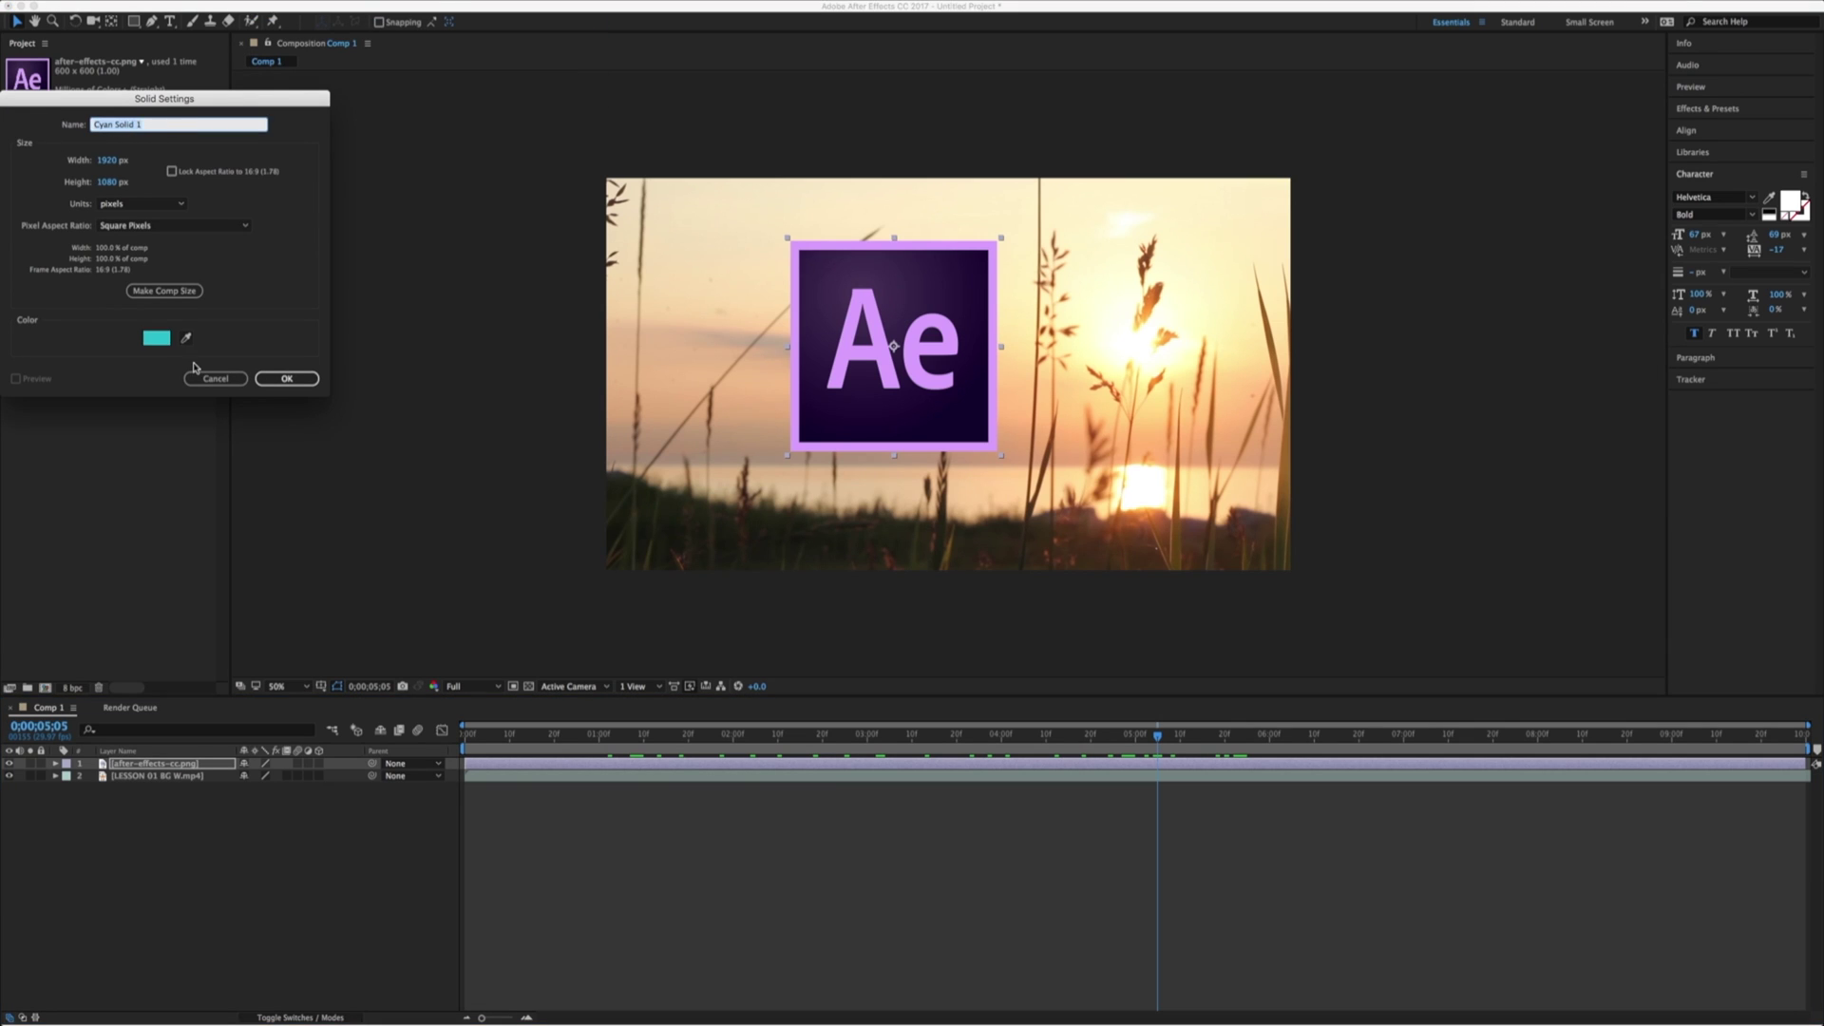
pyautogui.click(165, 342)
pyautogui.moveTo(210, 195); pyautogui.dragTo(140, 124)
pyautogui.click(155, 159)
pyautogui.click(323, 124)
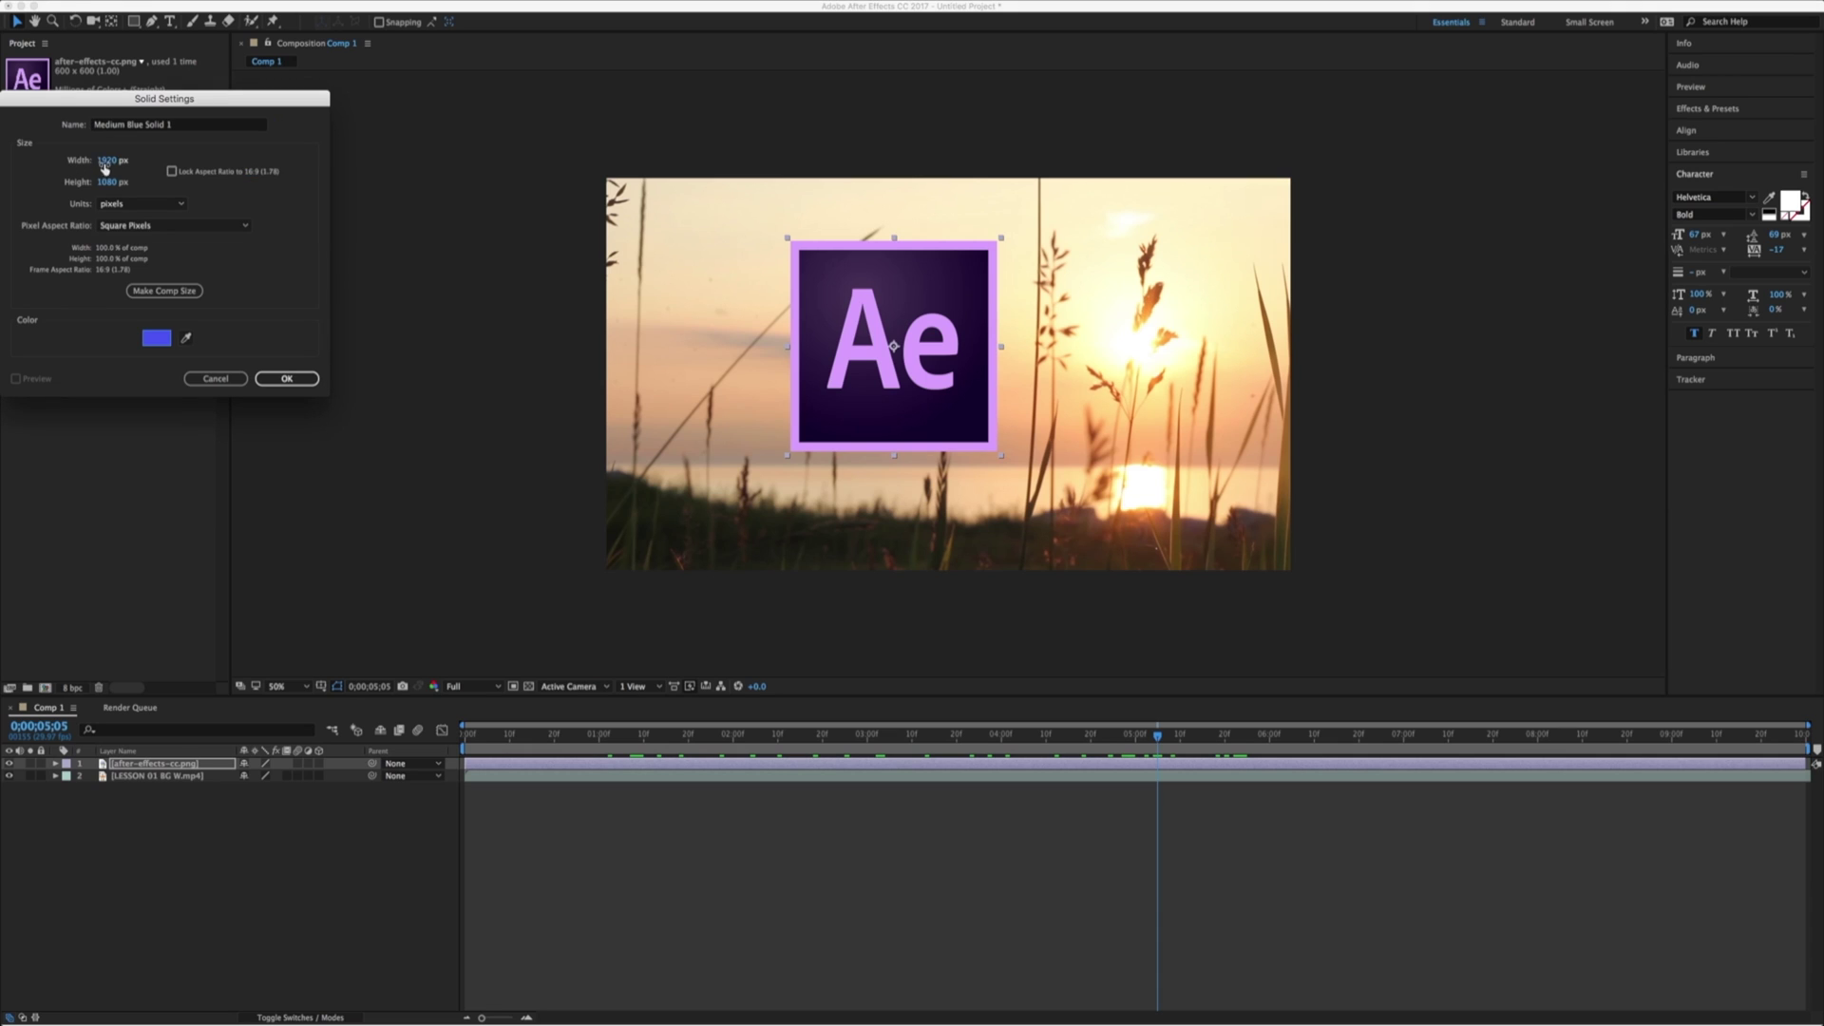
pyautogui.click(191, 293)
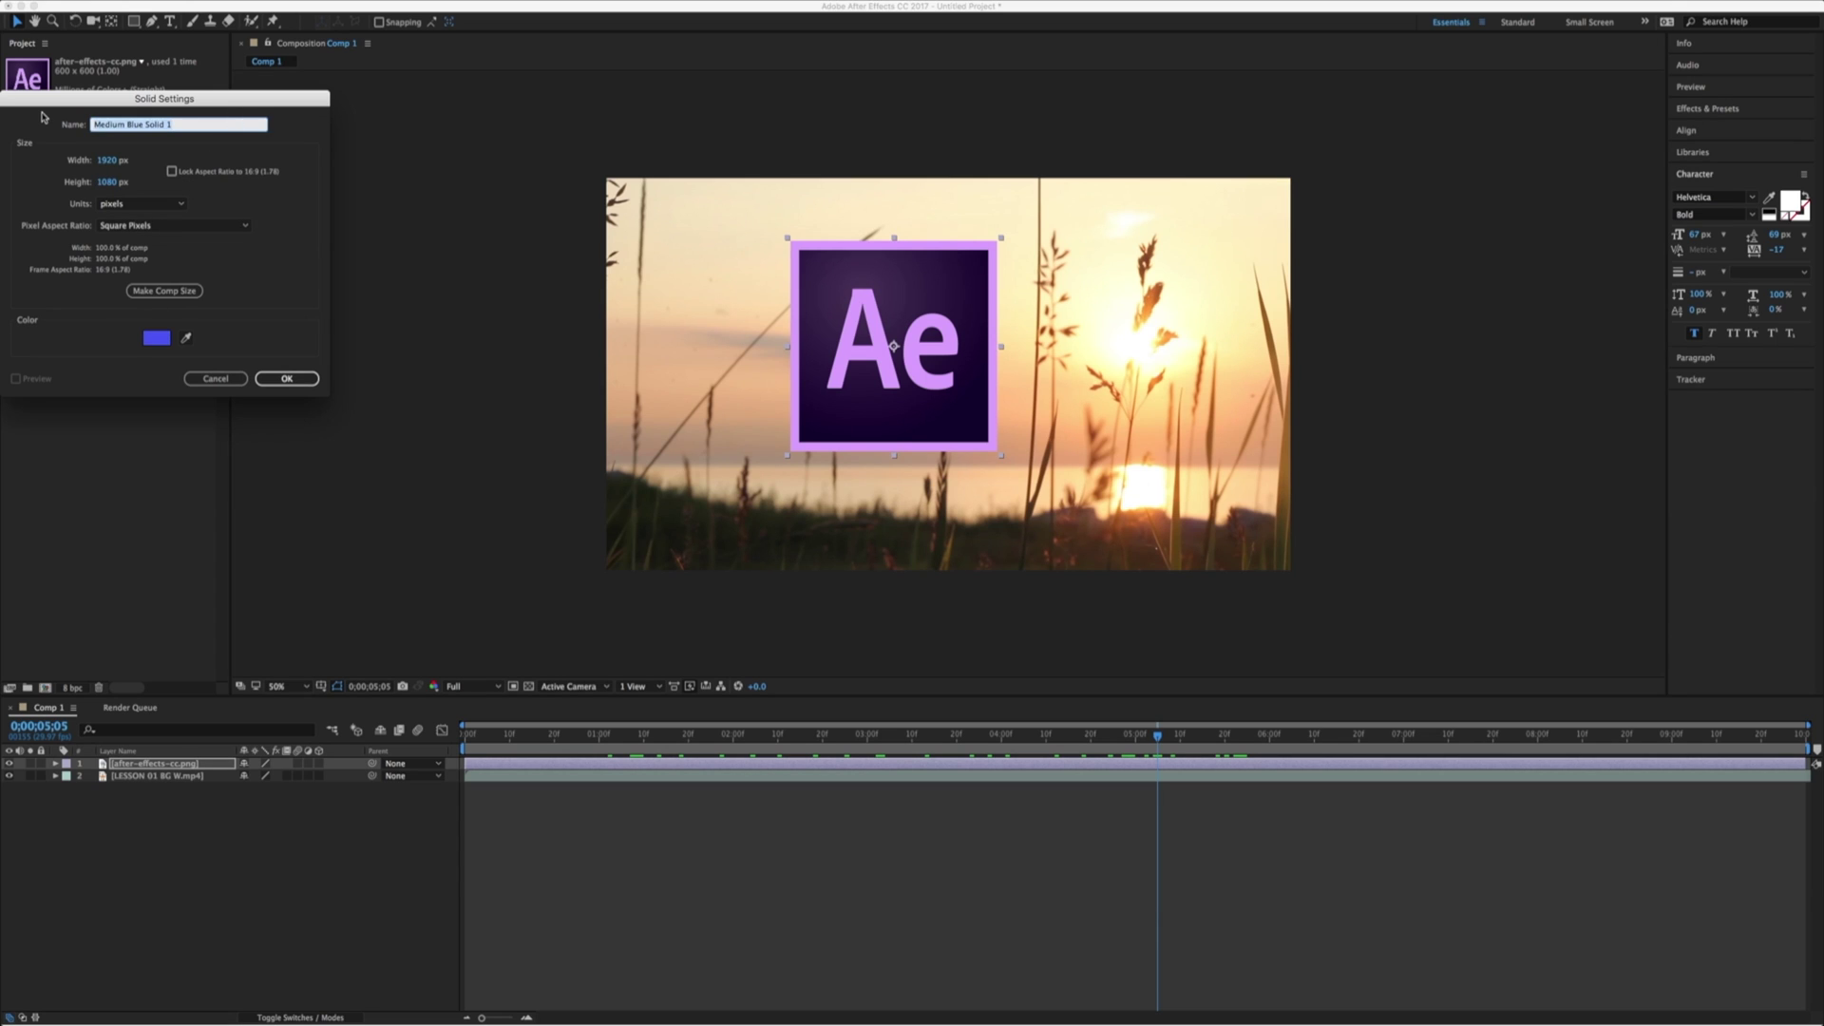
pyautogui.write('BG')
pyautogui.press('Return')
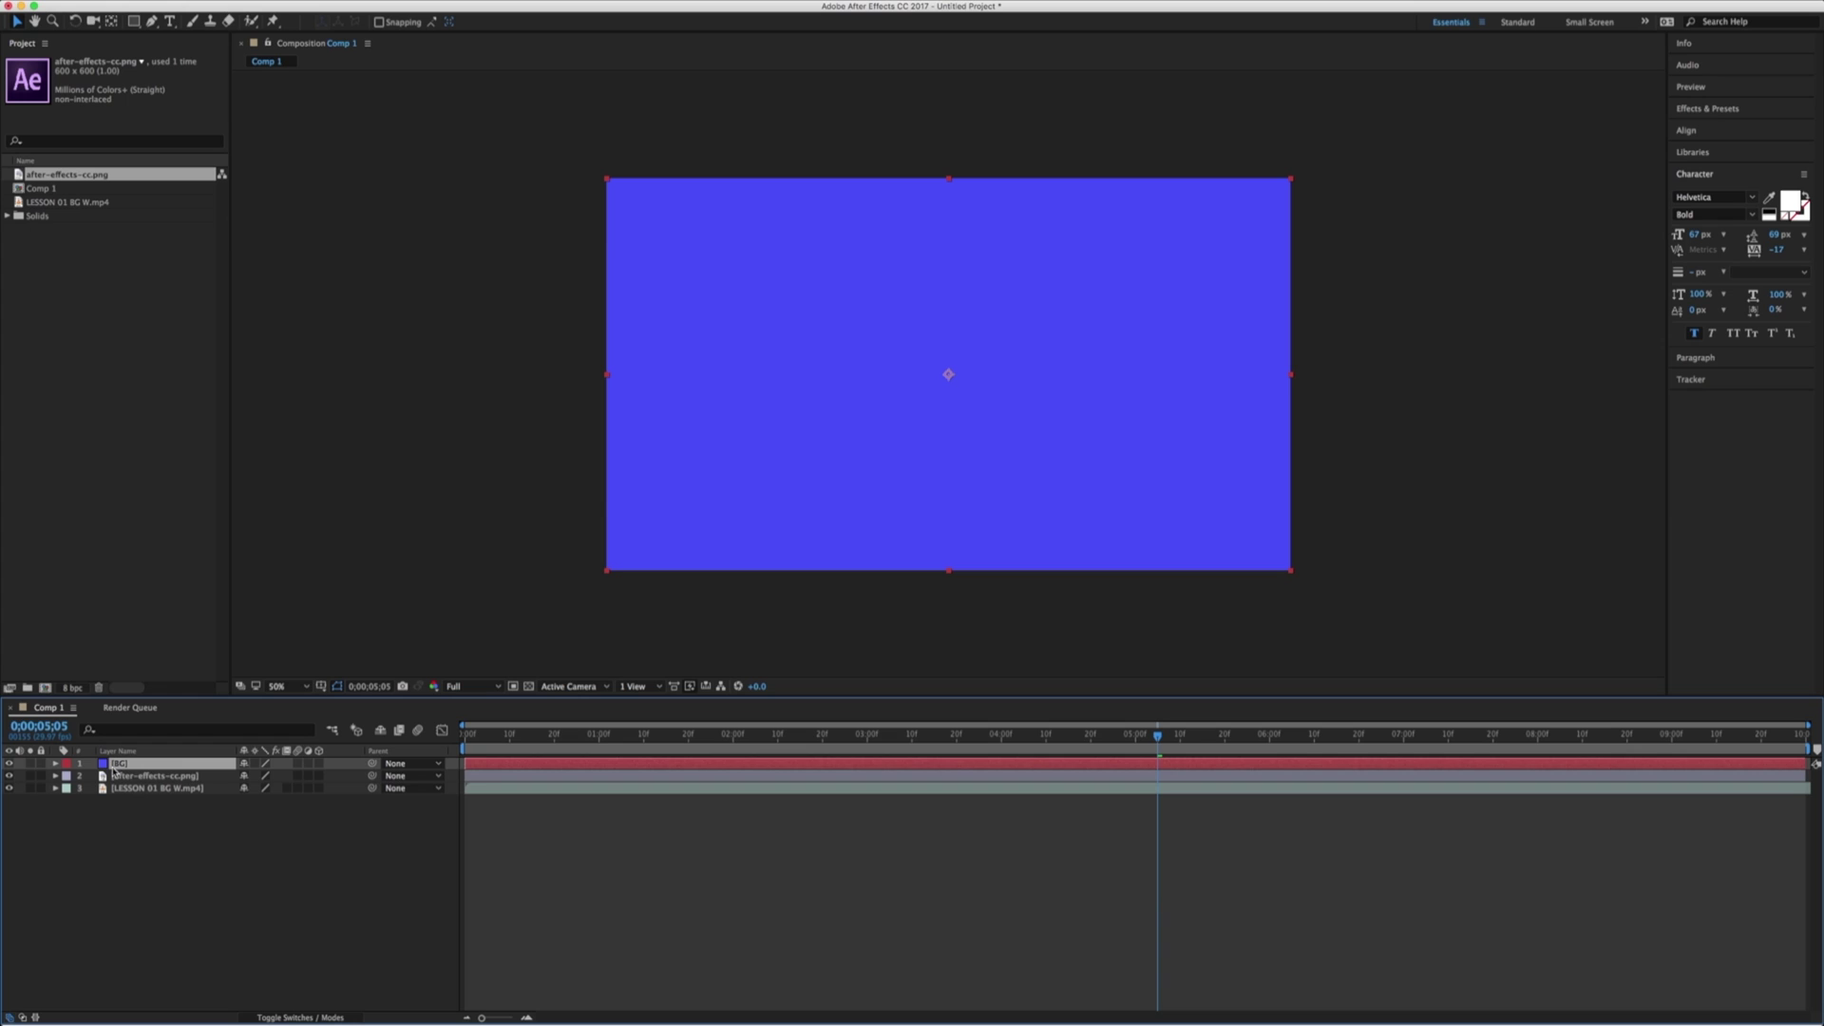
pyautogui.moveTo(113, 769); pyautogui.dragTo(123, 781)
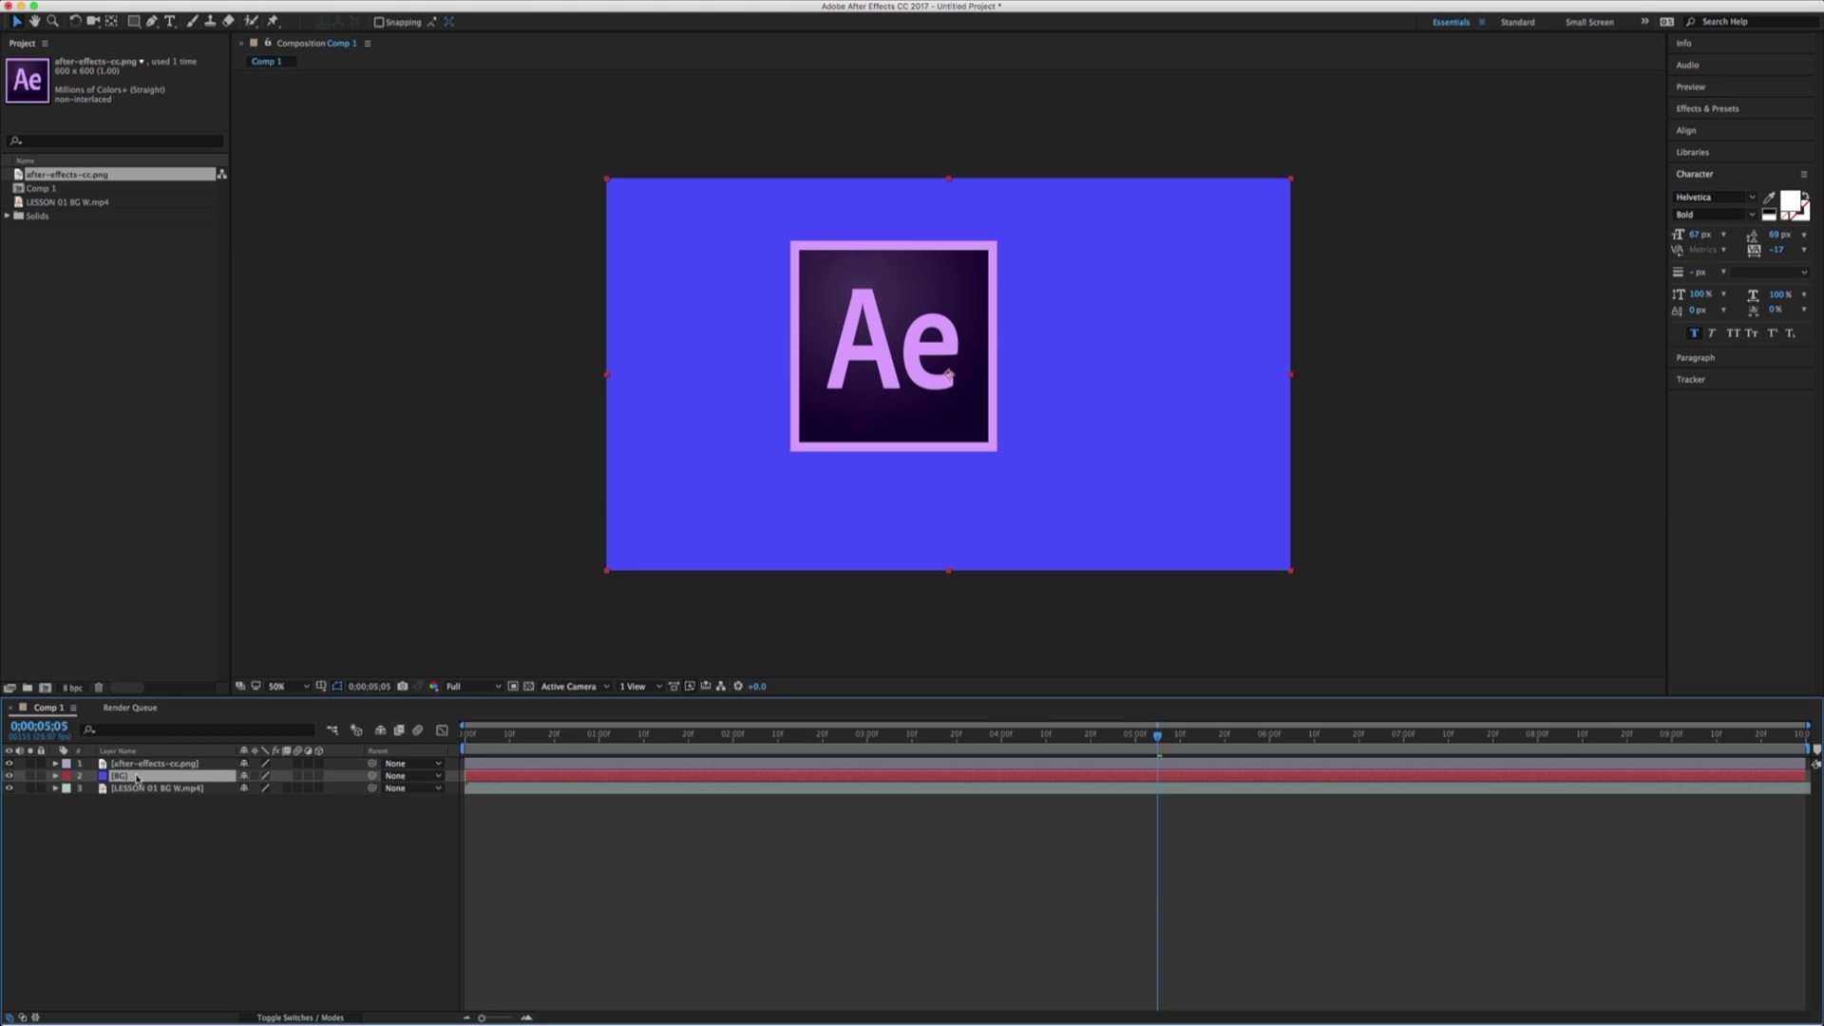
# - Try the BG solid beneath the video layer while toggling the video's visibility, and restore the solid above the video
pyautogui.moveTo(128, 777); pyautogui.dragTo(119, 798)
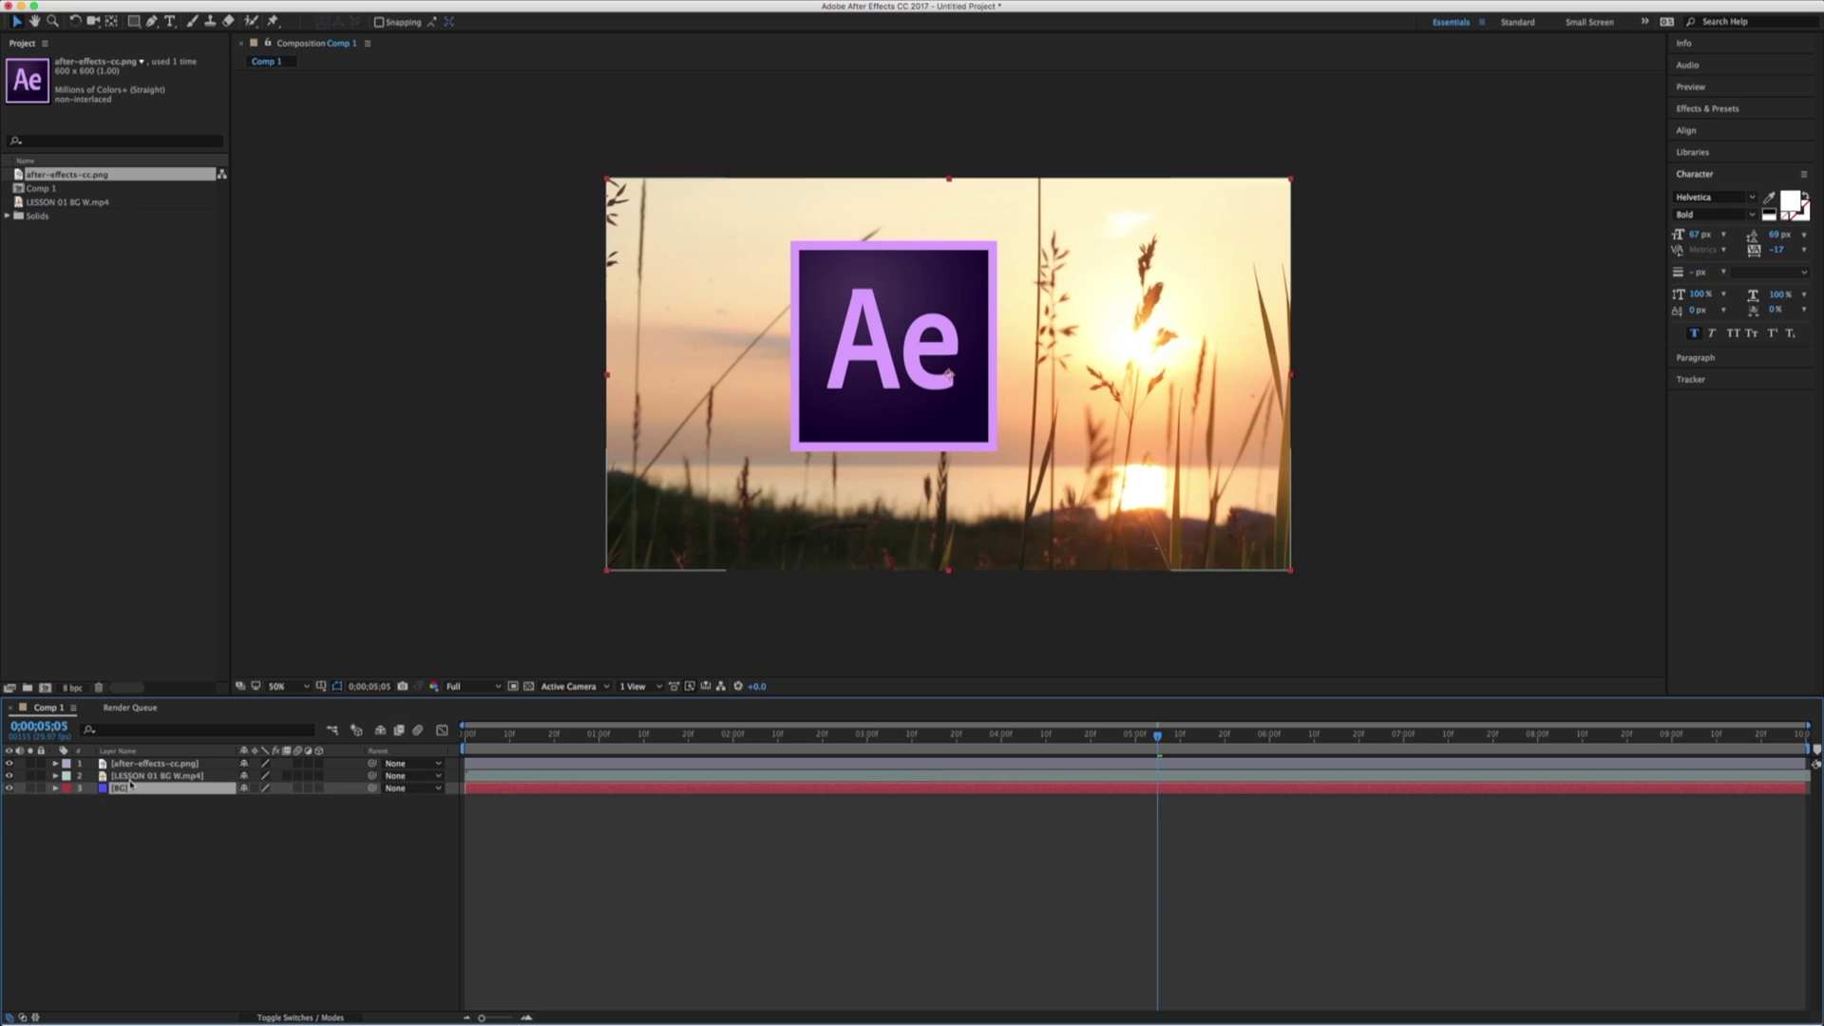
pyautogui.click(133, 776)
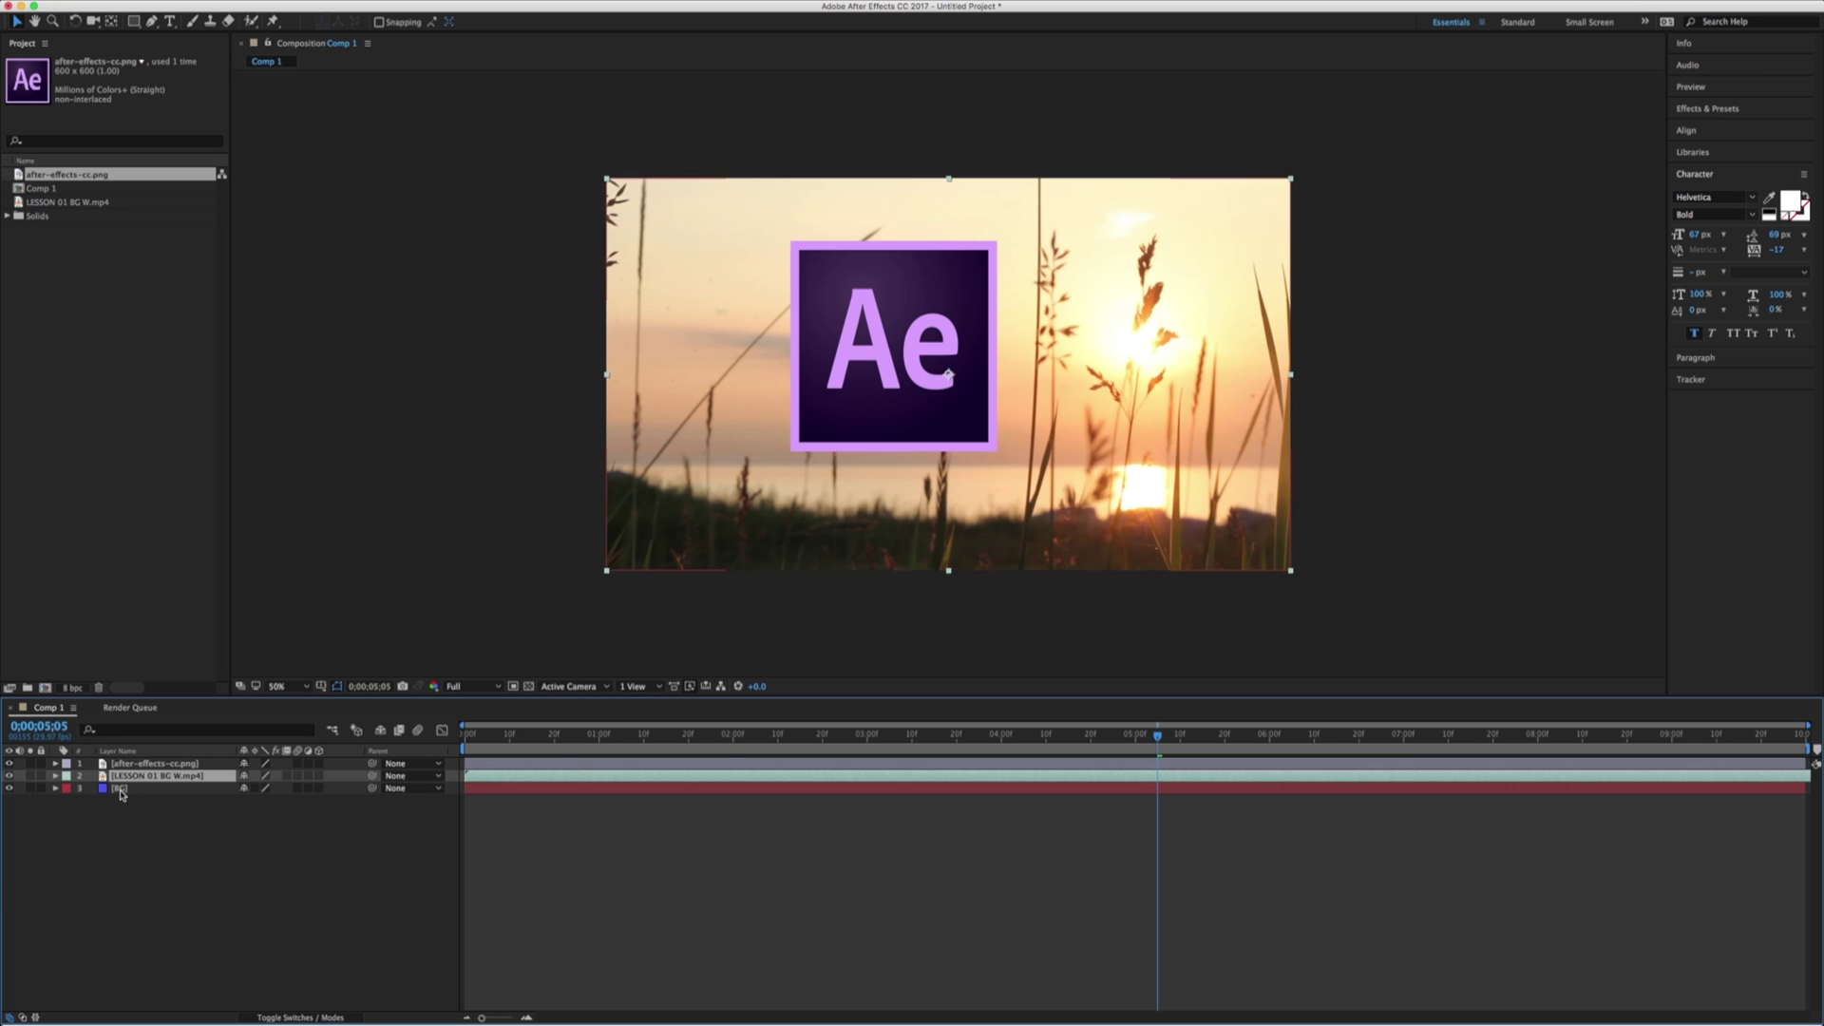
pyautogui.click(11, 777)
pyautogui.click(11, 777)
pyautogui.keyDown('alt'); pyautogui.click(10, 777); pyautogui.keyUp('alt')
pyautogui.keyDown('alt'); pyautogui.click(11, 776); pyautogui.keyUp('alt')
pyautogui.click(10, 777)
pyautogui.click(10, 777)
pyautogui.moveTo(122, 790); pyautogui.dragTo(127, 776)
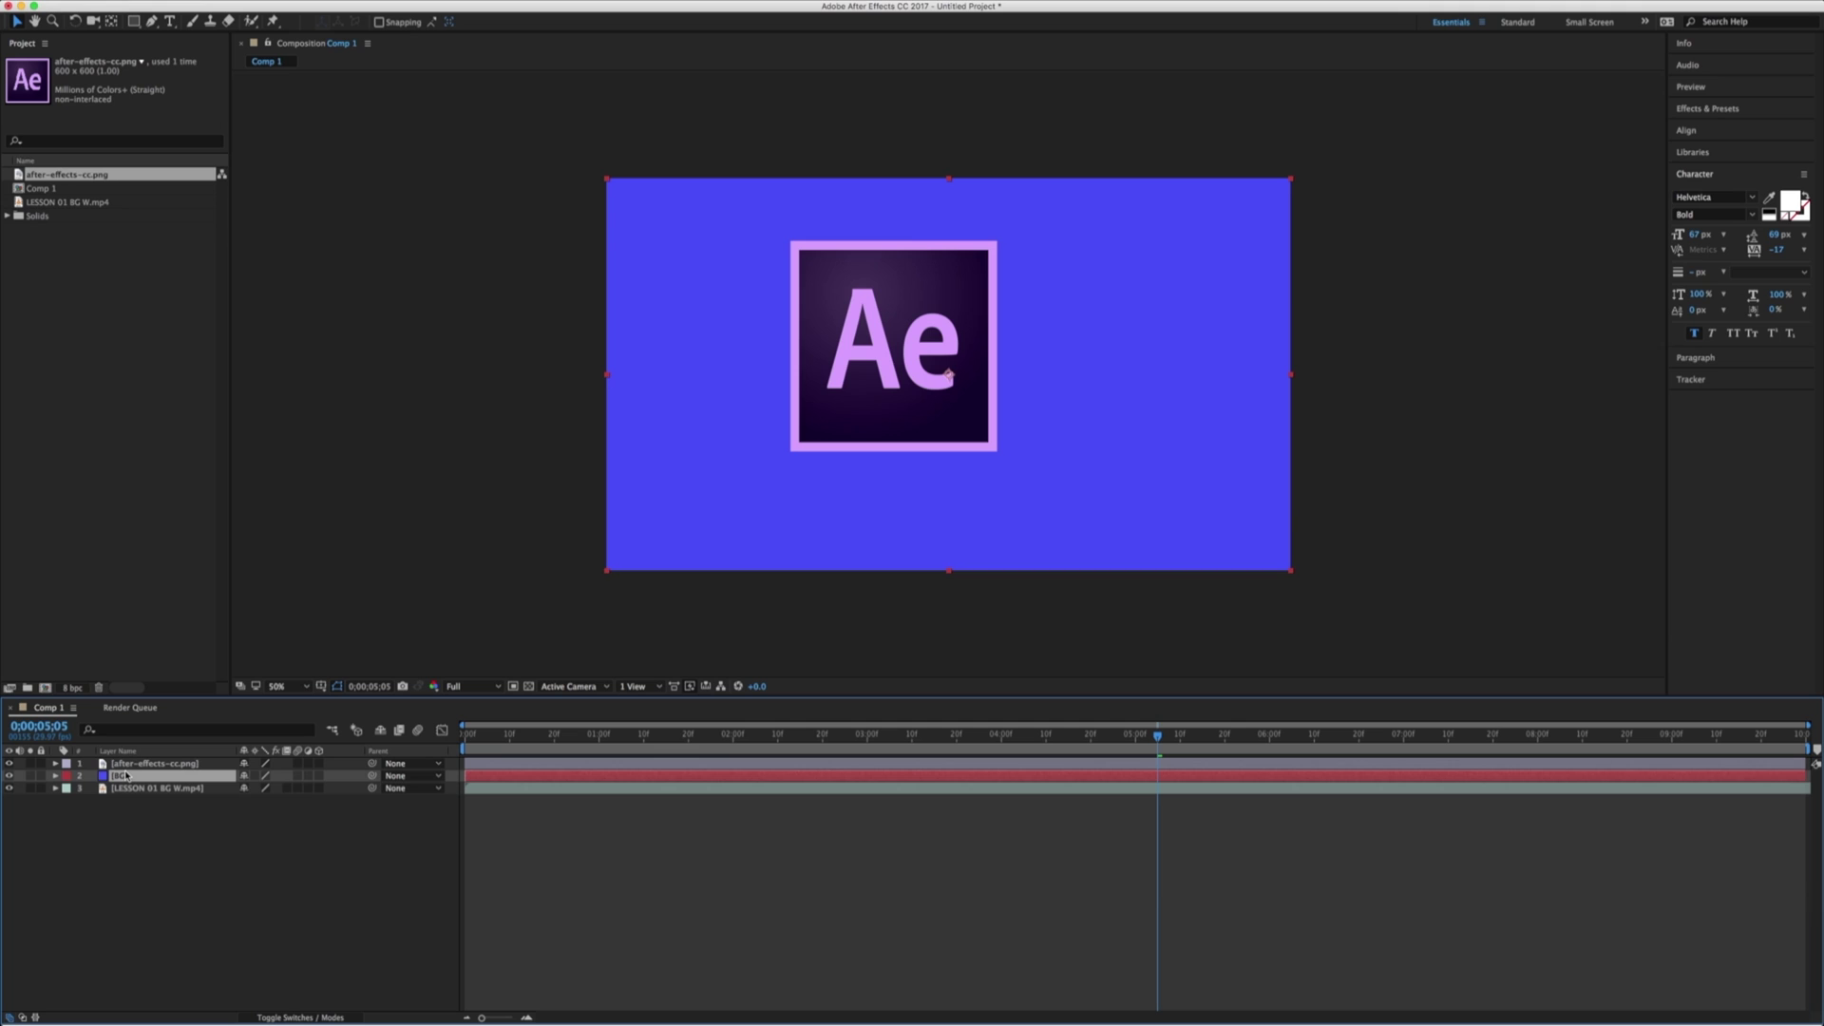
# - Shift the BG solid toward the frame's right side and rotate it about 45 degrees so one corner points at the logo
pyautogui.moveTo(643, 396); pyautogui.dragTo(1248, 312)
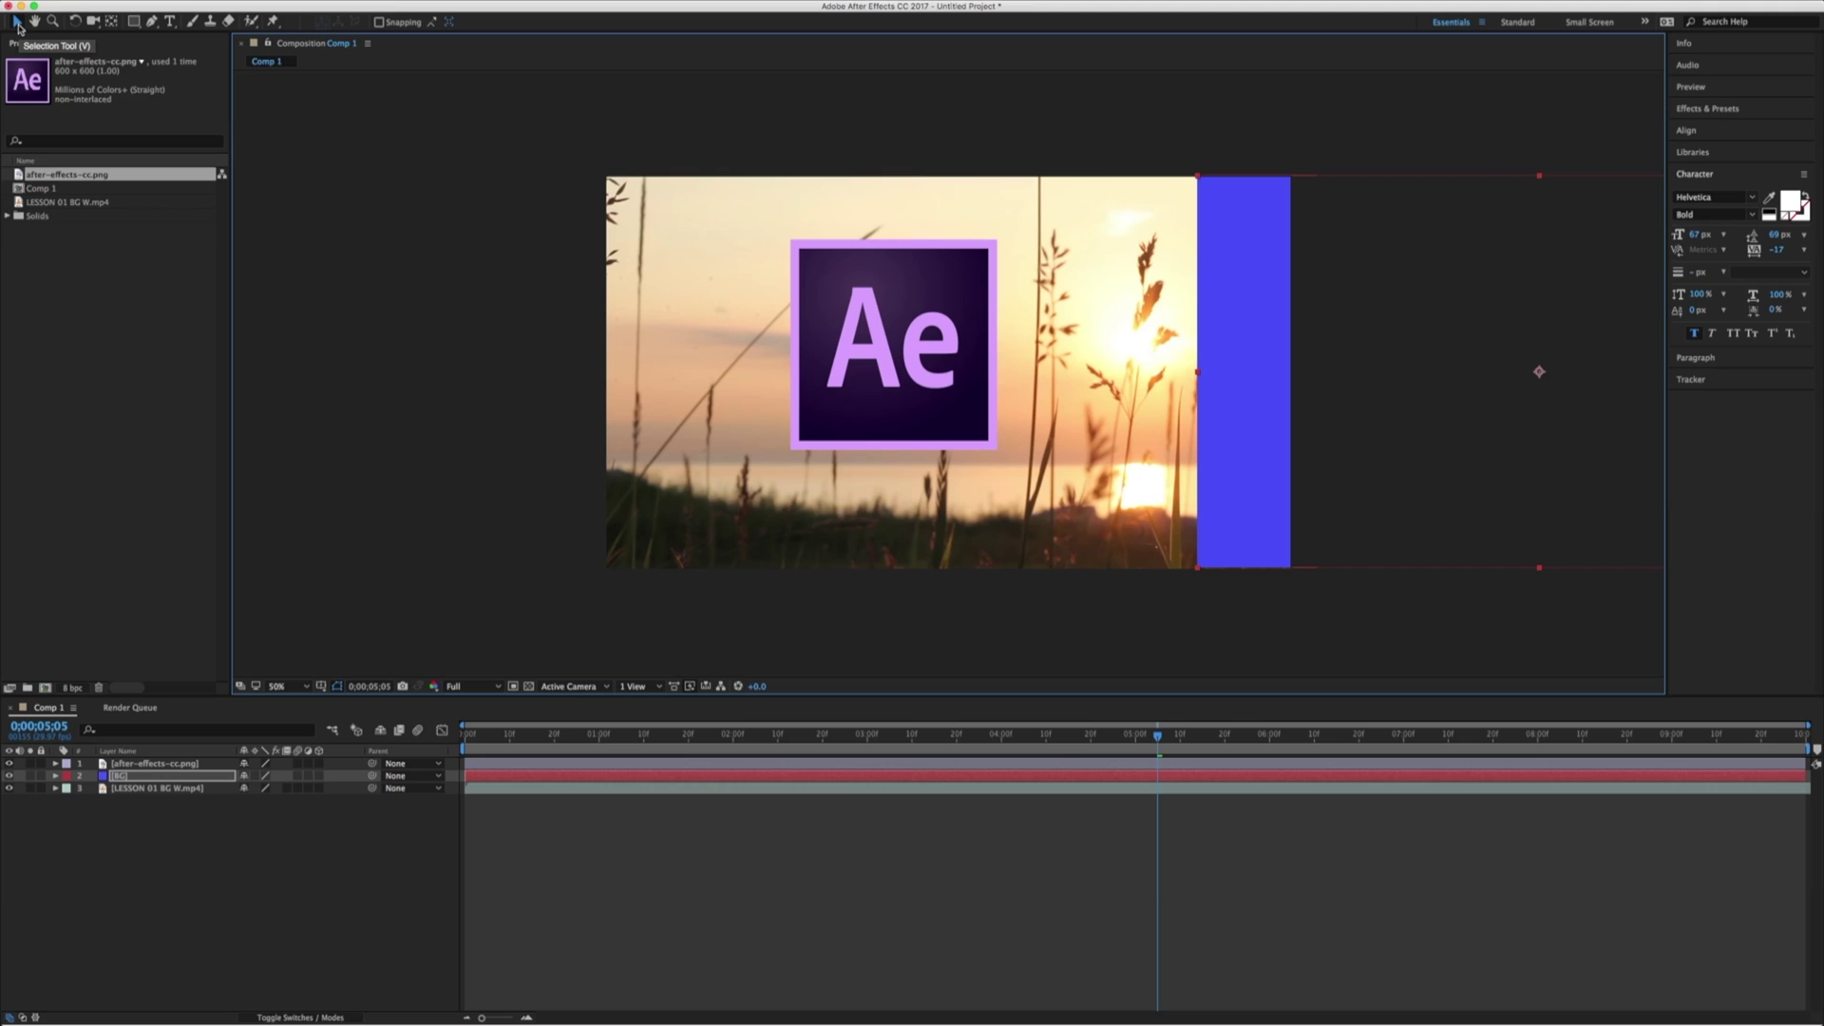
pyautogui.click(77, 21)
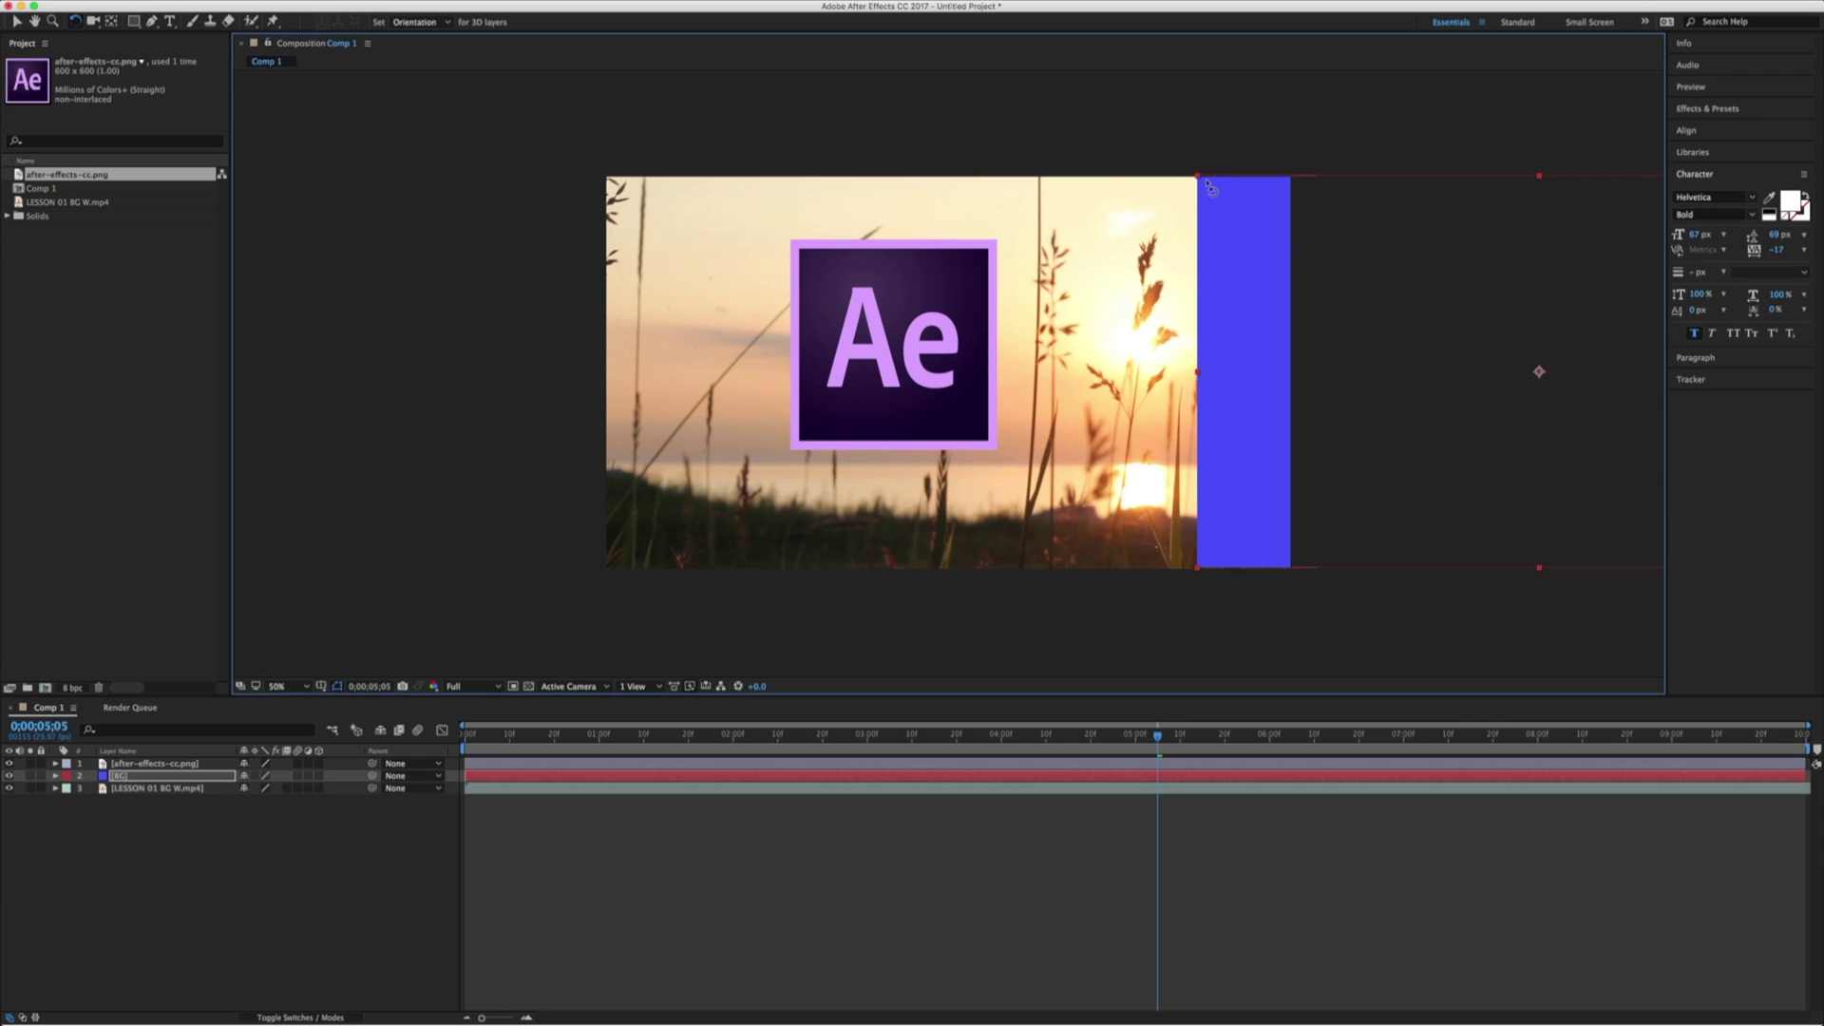
pyautogui.moveTo(1195, 172); pyautogui.dragTo(1193, 214)
pyautogui.moveTo(1308, 138); pyautogui.dragTo(1352, 390)
pyautogui.press('v')
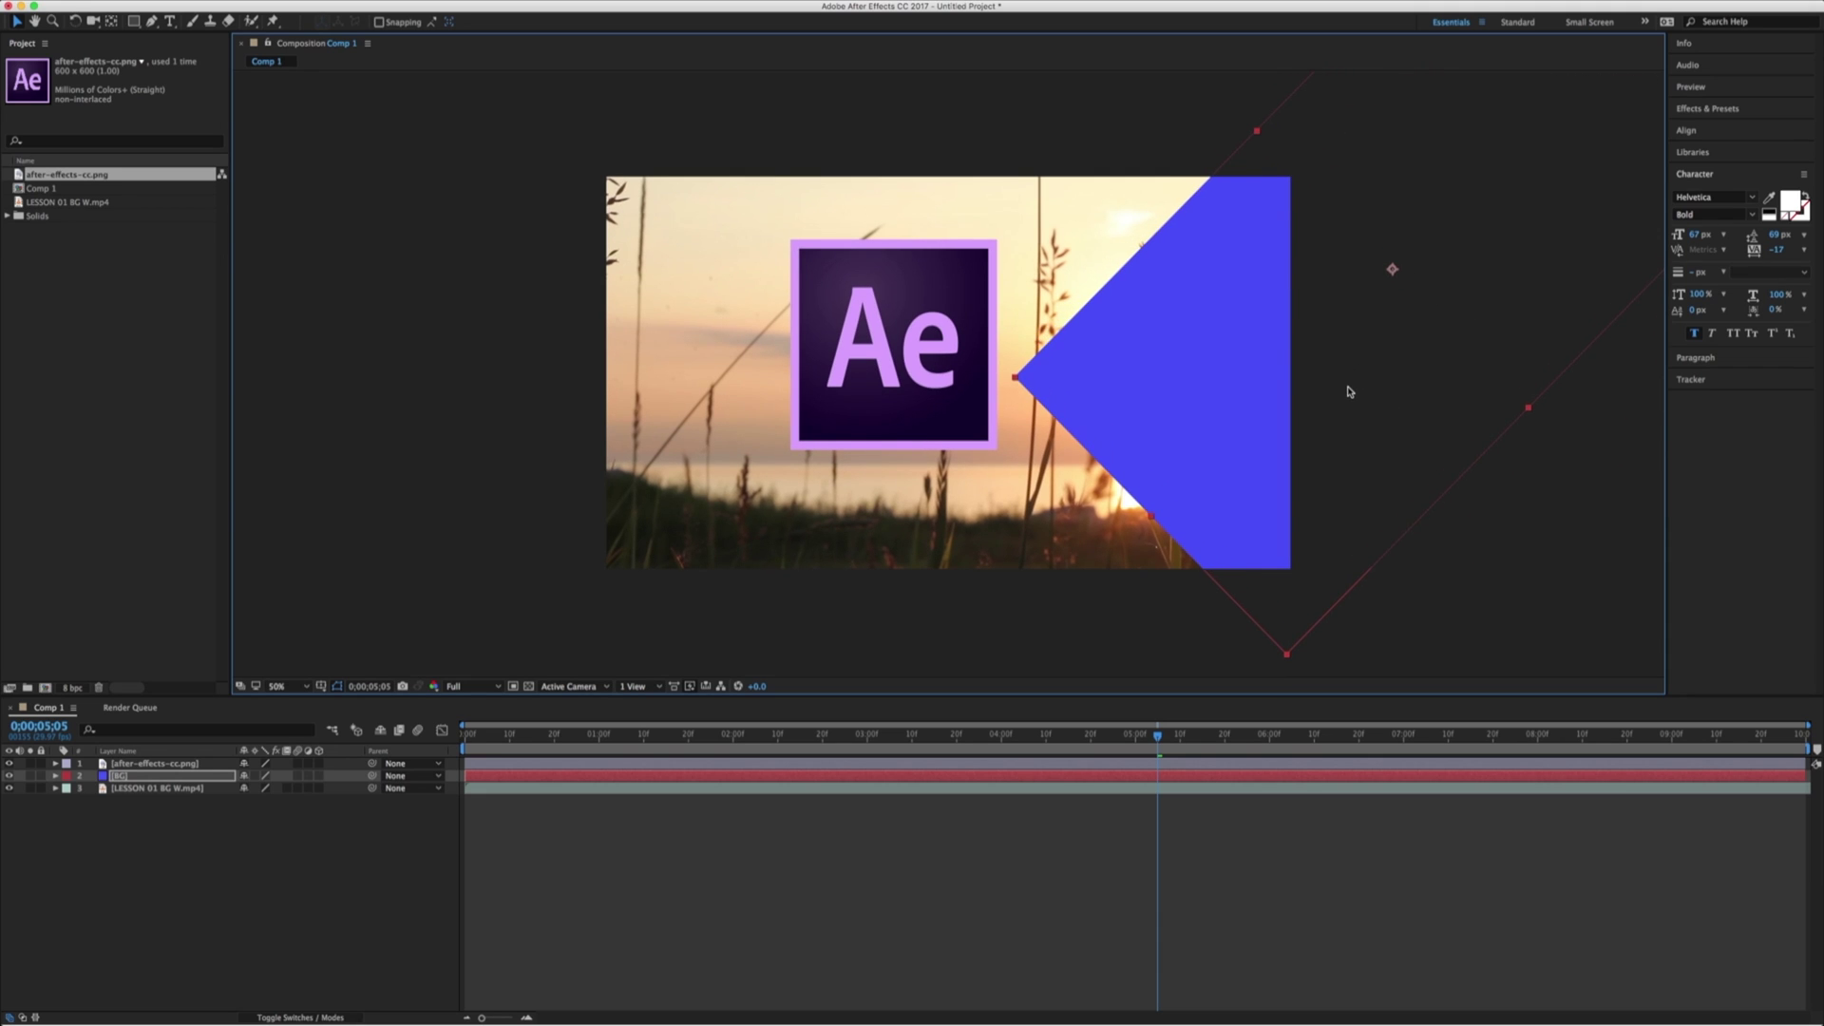
pyautogui.click(1352, 394)
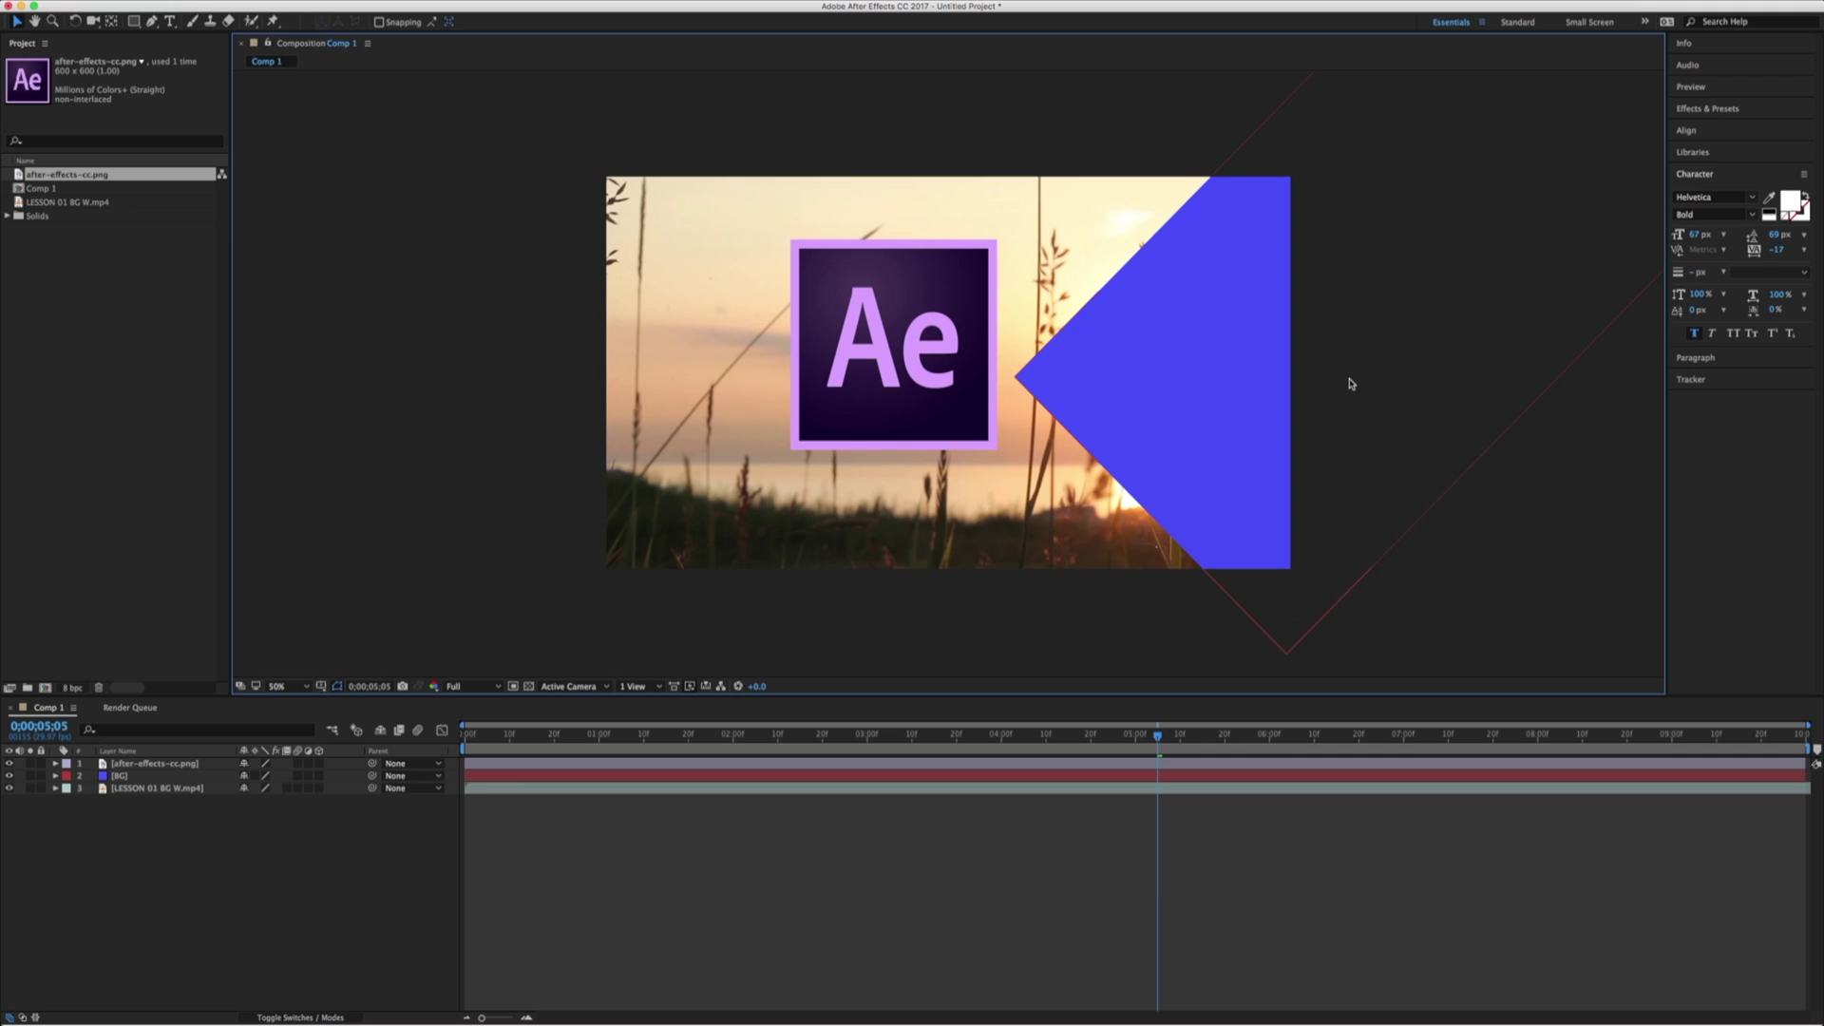
# - Zoom out to see the rotated solid beyond the frame, and fit the composition back into an enlarged viewer
pyautogui.press('z')
pyautogui.keyDown('alt'); pyautogui.click(1350, 380); pyautogui.keyUp('alt')
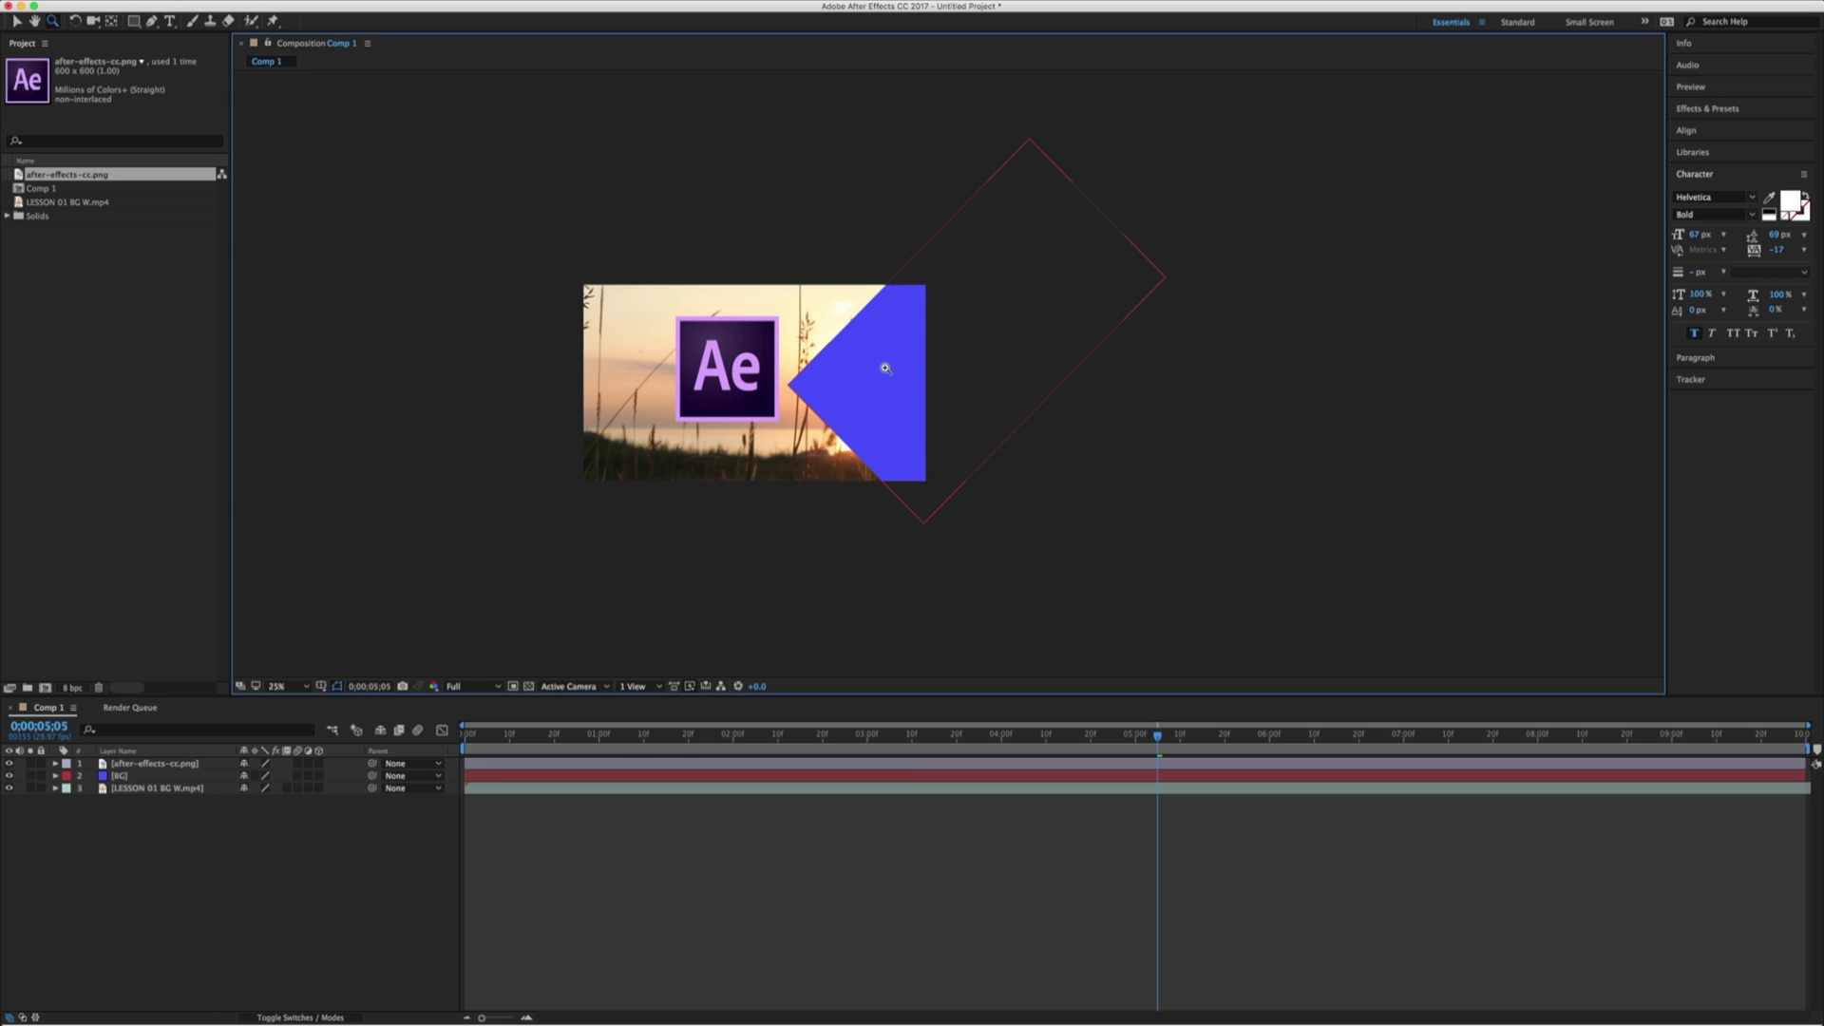
pyautogui.moveTo(463, 201); pyautogui.dragTo(1089, 581)
pyautogui.moveTo(659, 215); pyautogui.dragTo(1212, 525)
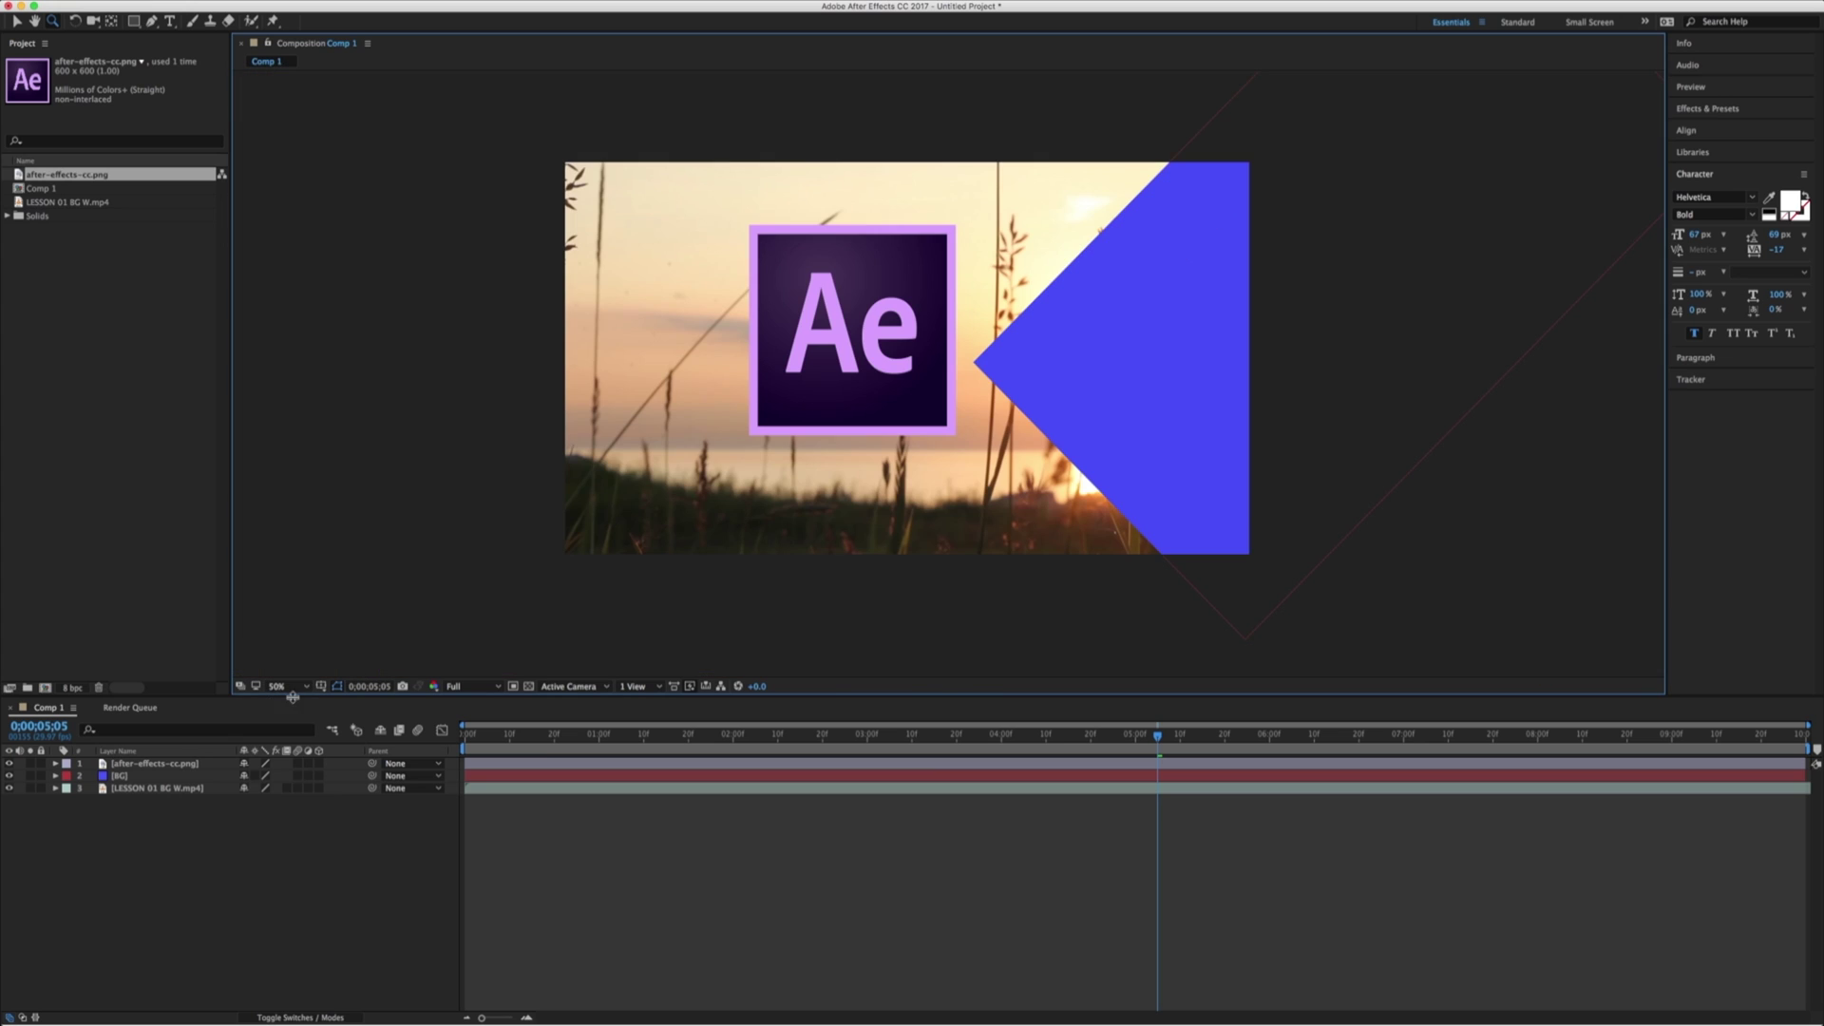
pyautogui.click(288, 688)
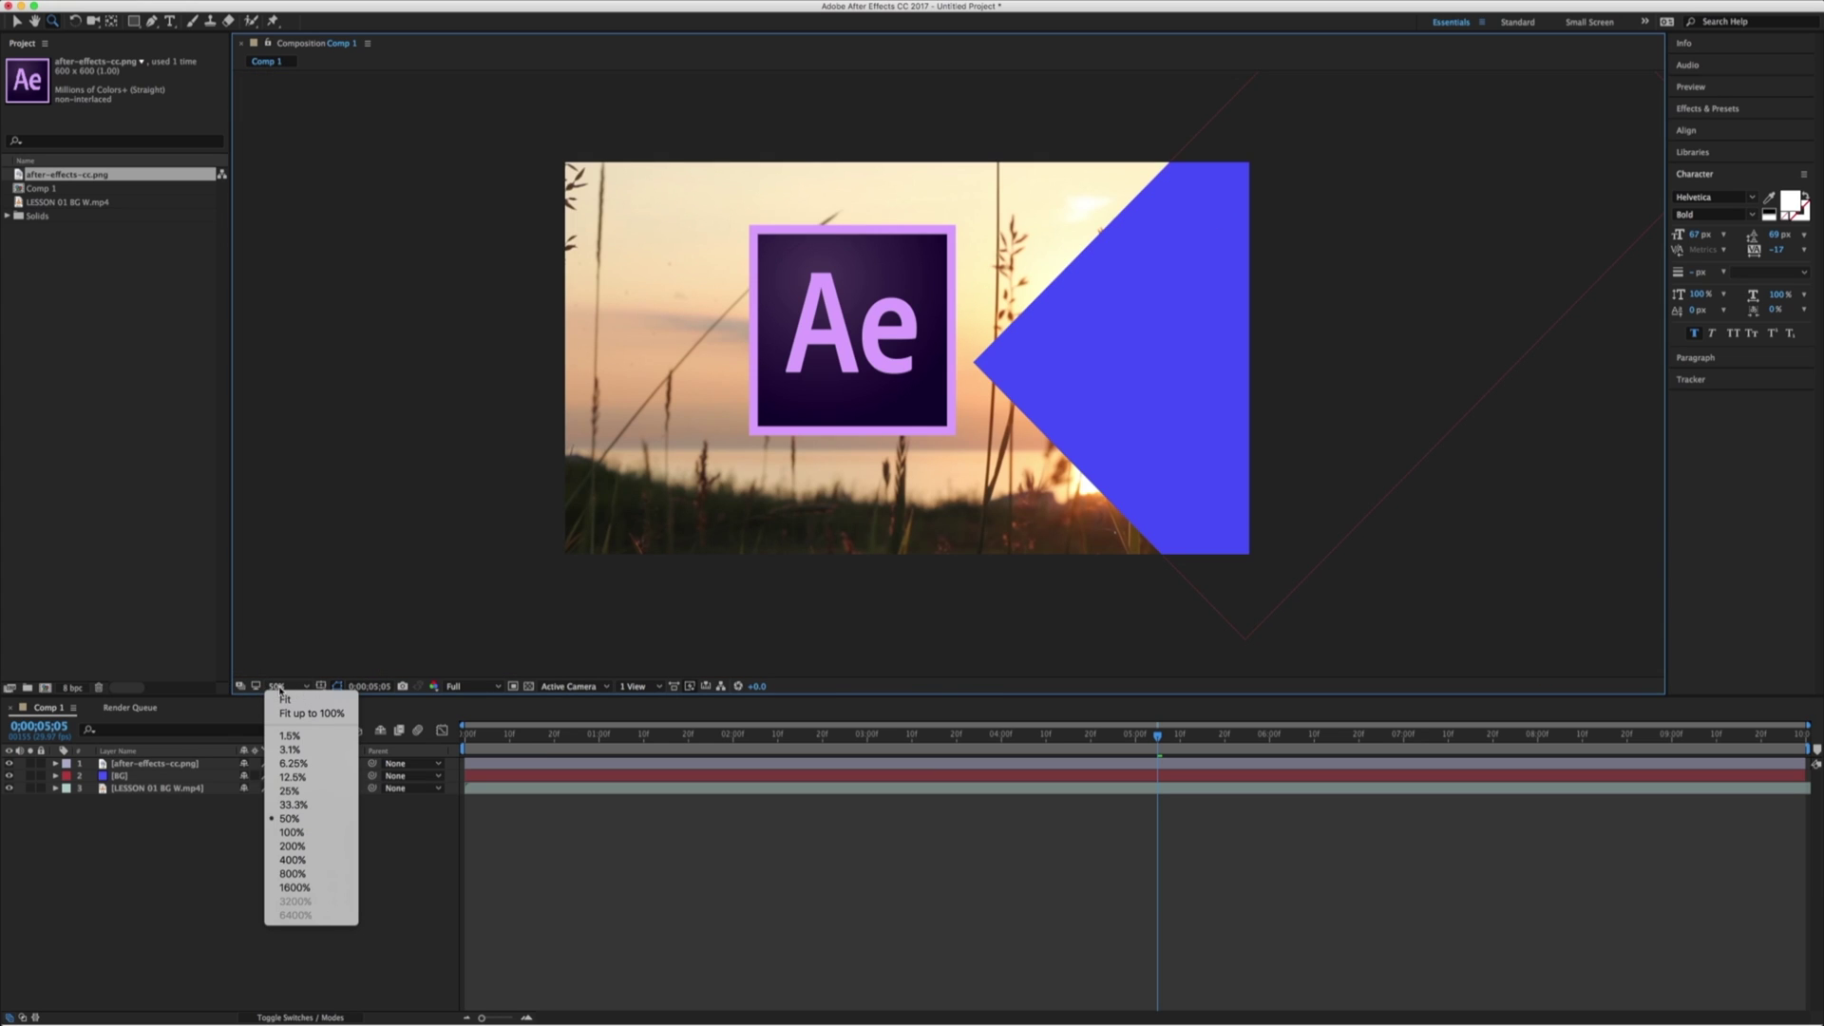
pyautogui.click(295, 700)
pyautogui.moveTo(297, 703)
pyautogui.mouseDown()
pyautogui.moveTo(303, 805)
pyautogui.moveTo(323, 546)
pyautogui.moveTo(329, 715)
pyautogui.moveTo(285, 712)
pyautogui.mouseUp()
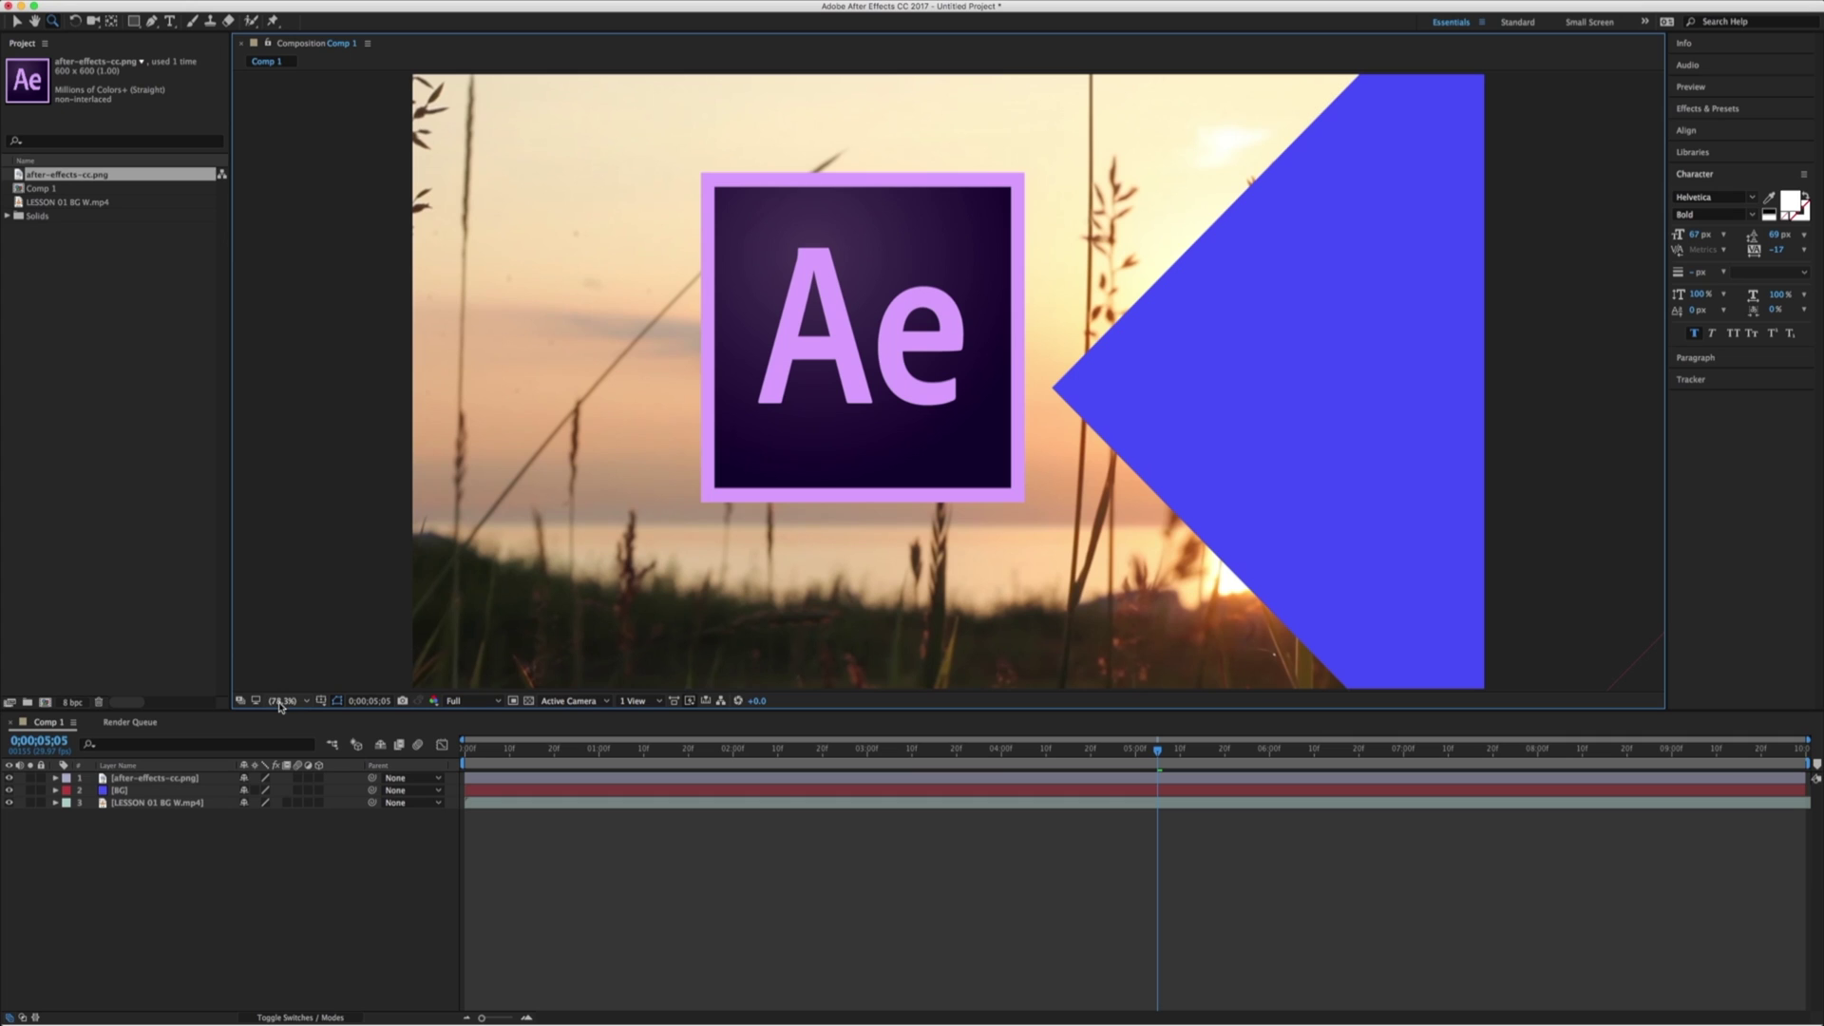
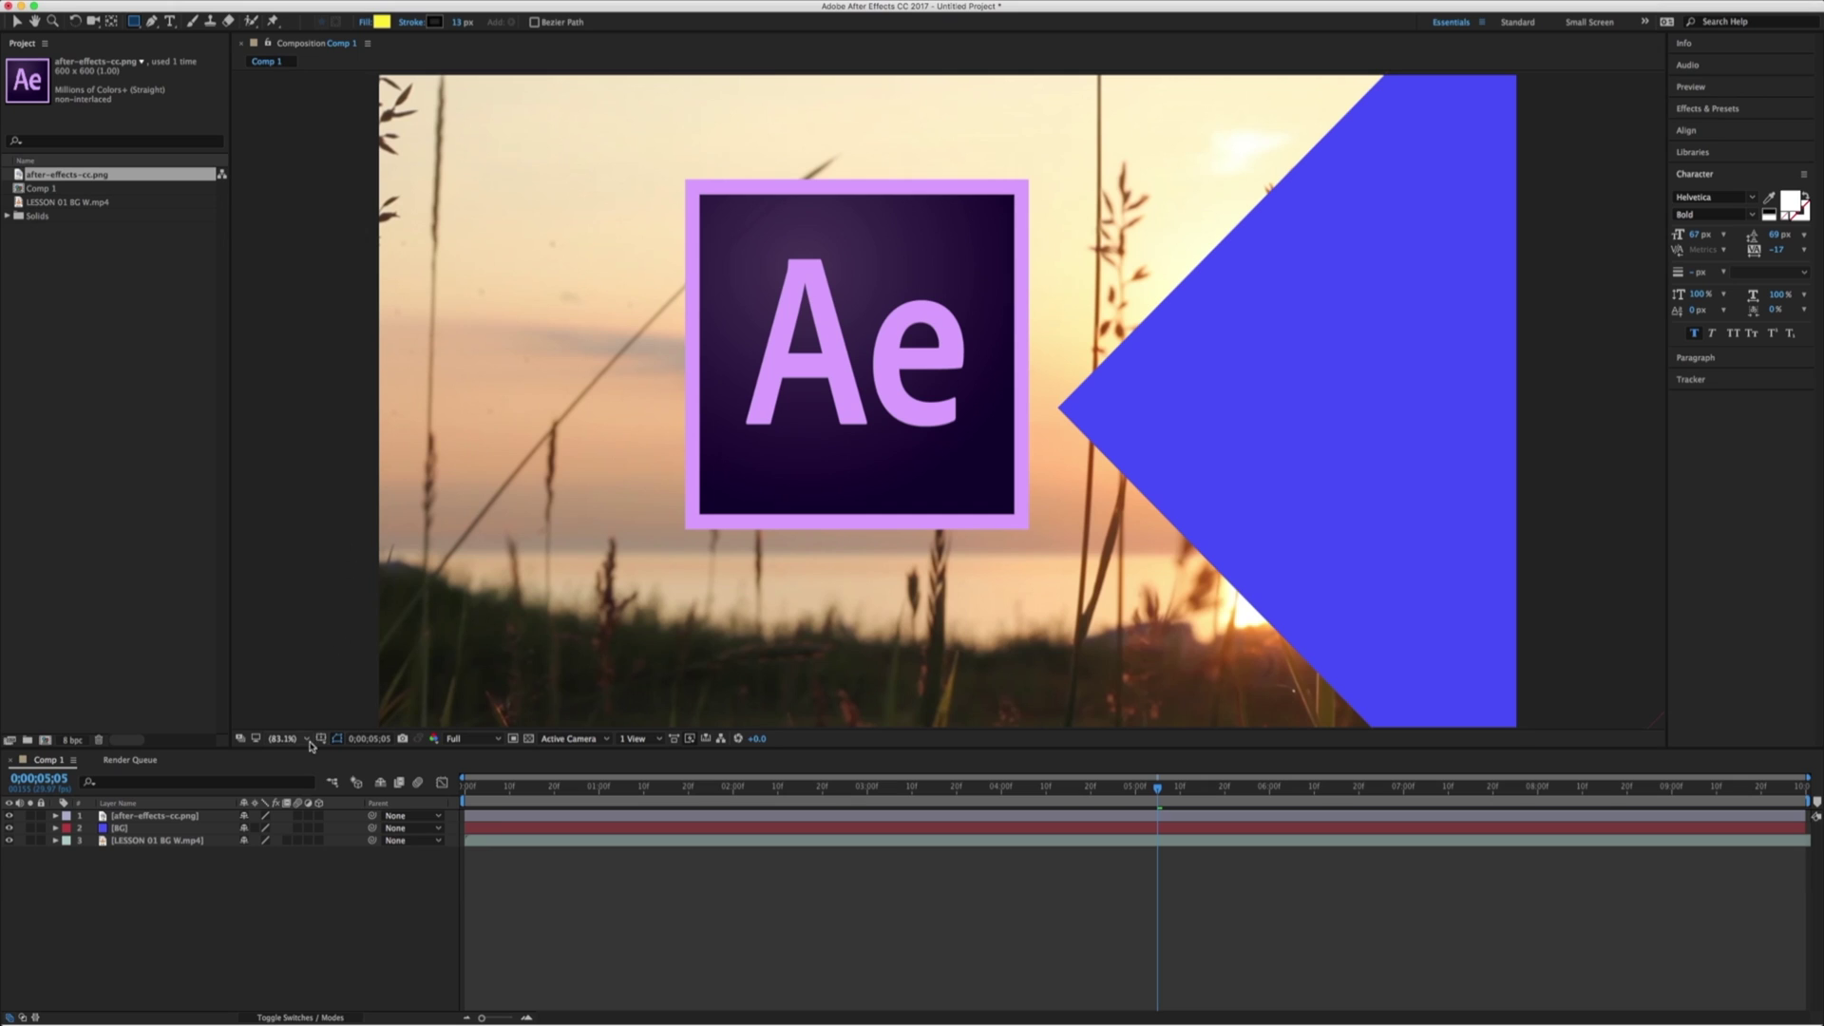
# - Draw a tall rectangle shape with yellow fill and 13 px black stroke across the logo's right part, extending beyond the frame's top and bottom
pyautogui.click(295, 739)
pyautogui.click(327, 870)
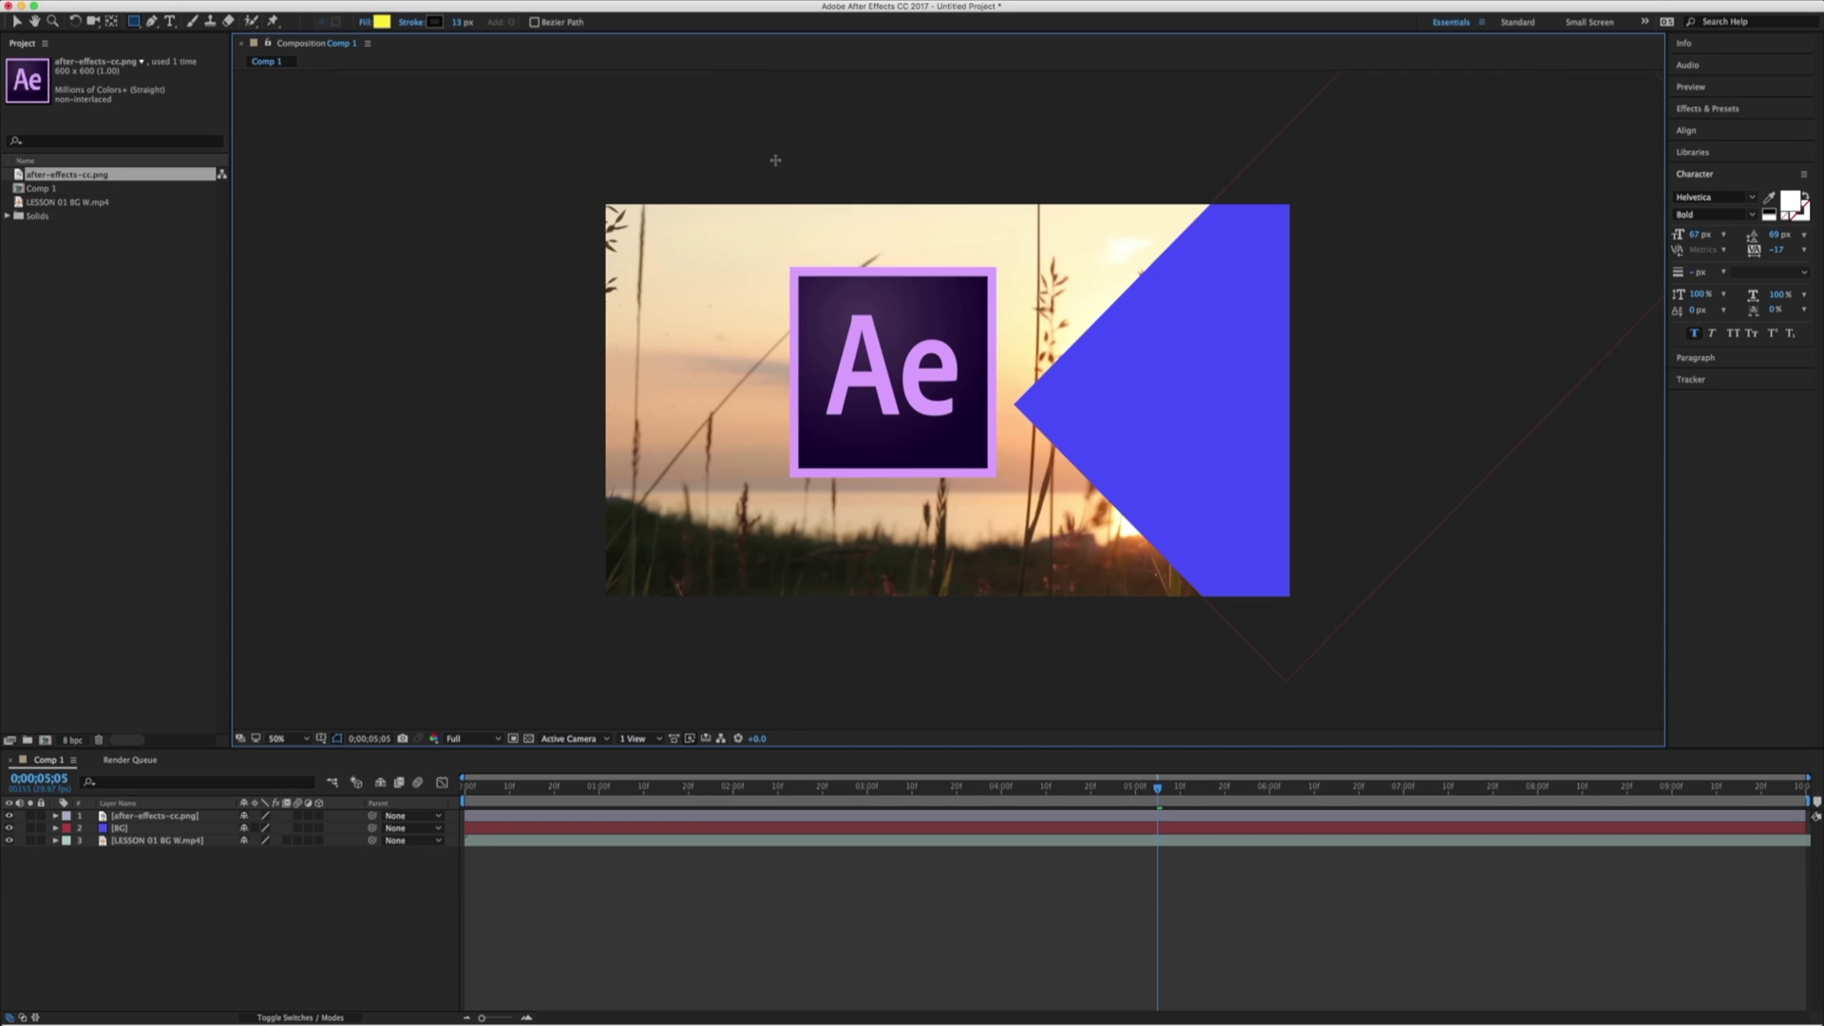
pyautogui.click(851, 116)
pyautogui.moveTo(851, 116)
pyautogui.mouseDown()
pyautogui.moveTo(857, 285)
pyautogui.moveTo(1067, 678)
pyautogui.moveTo(1007, 672)
pyautogui.moveTo(1011, 697)
pyautogui.mouseUp()
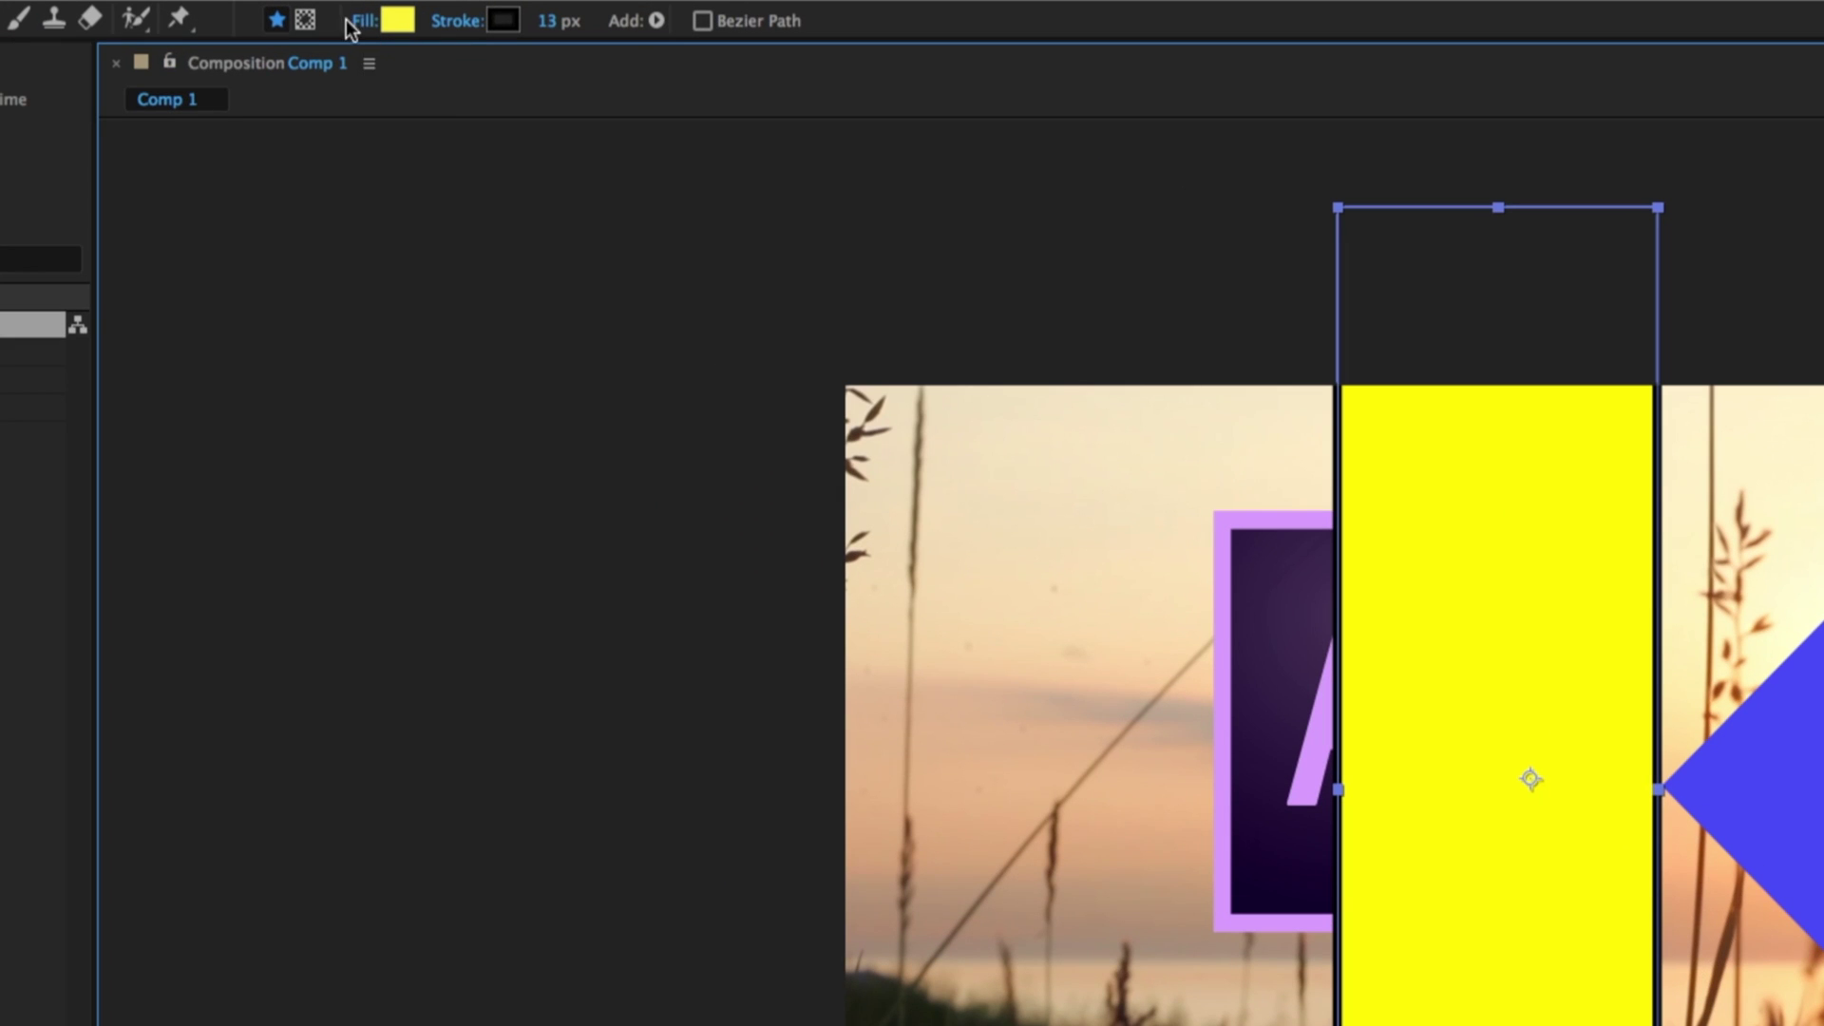
# - Try the None, linear gradient and radial gradient fill types on the rectangle, and return it to a solid fill
pyautogui.click(364, 22)
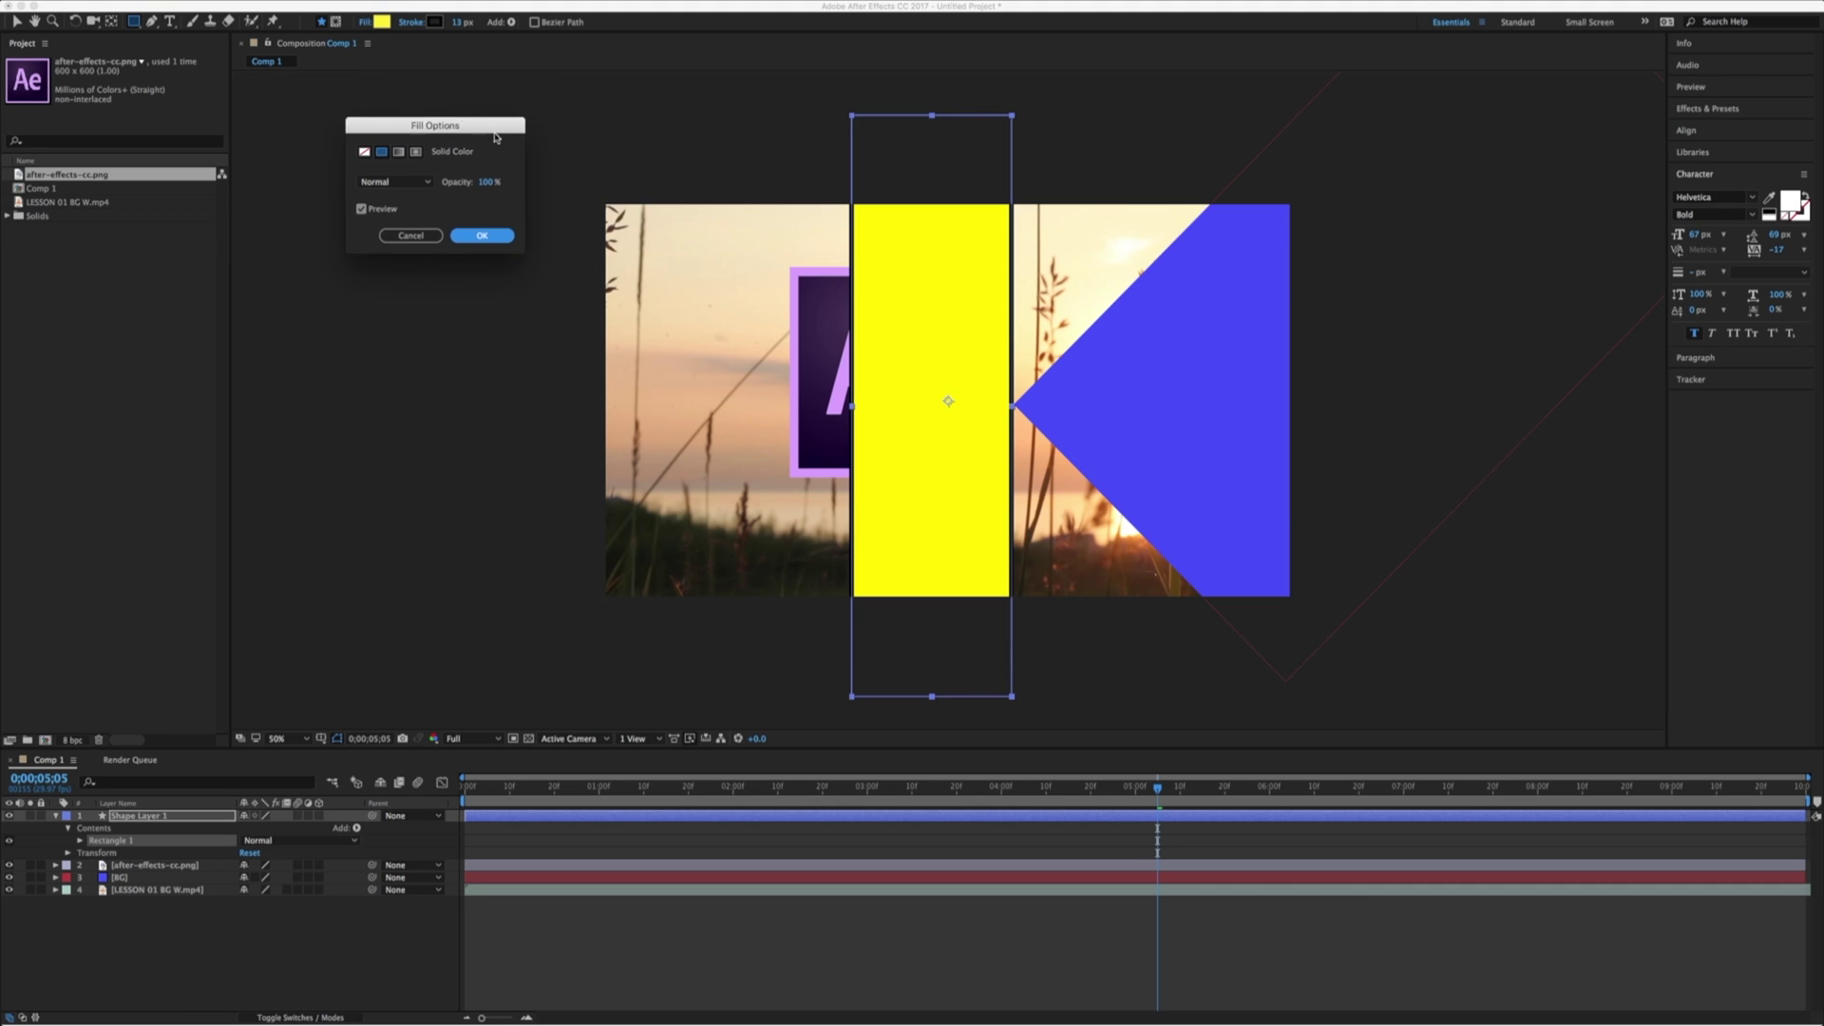
pyautogui.moveTo(495, 138); pyautogui.dragTo(464, 111)
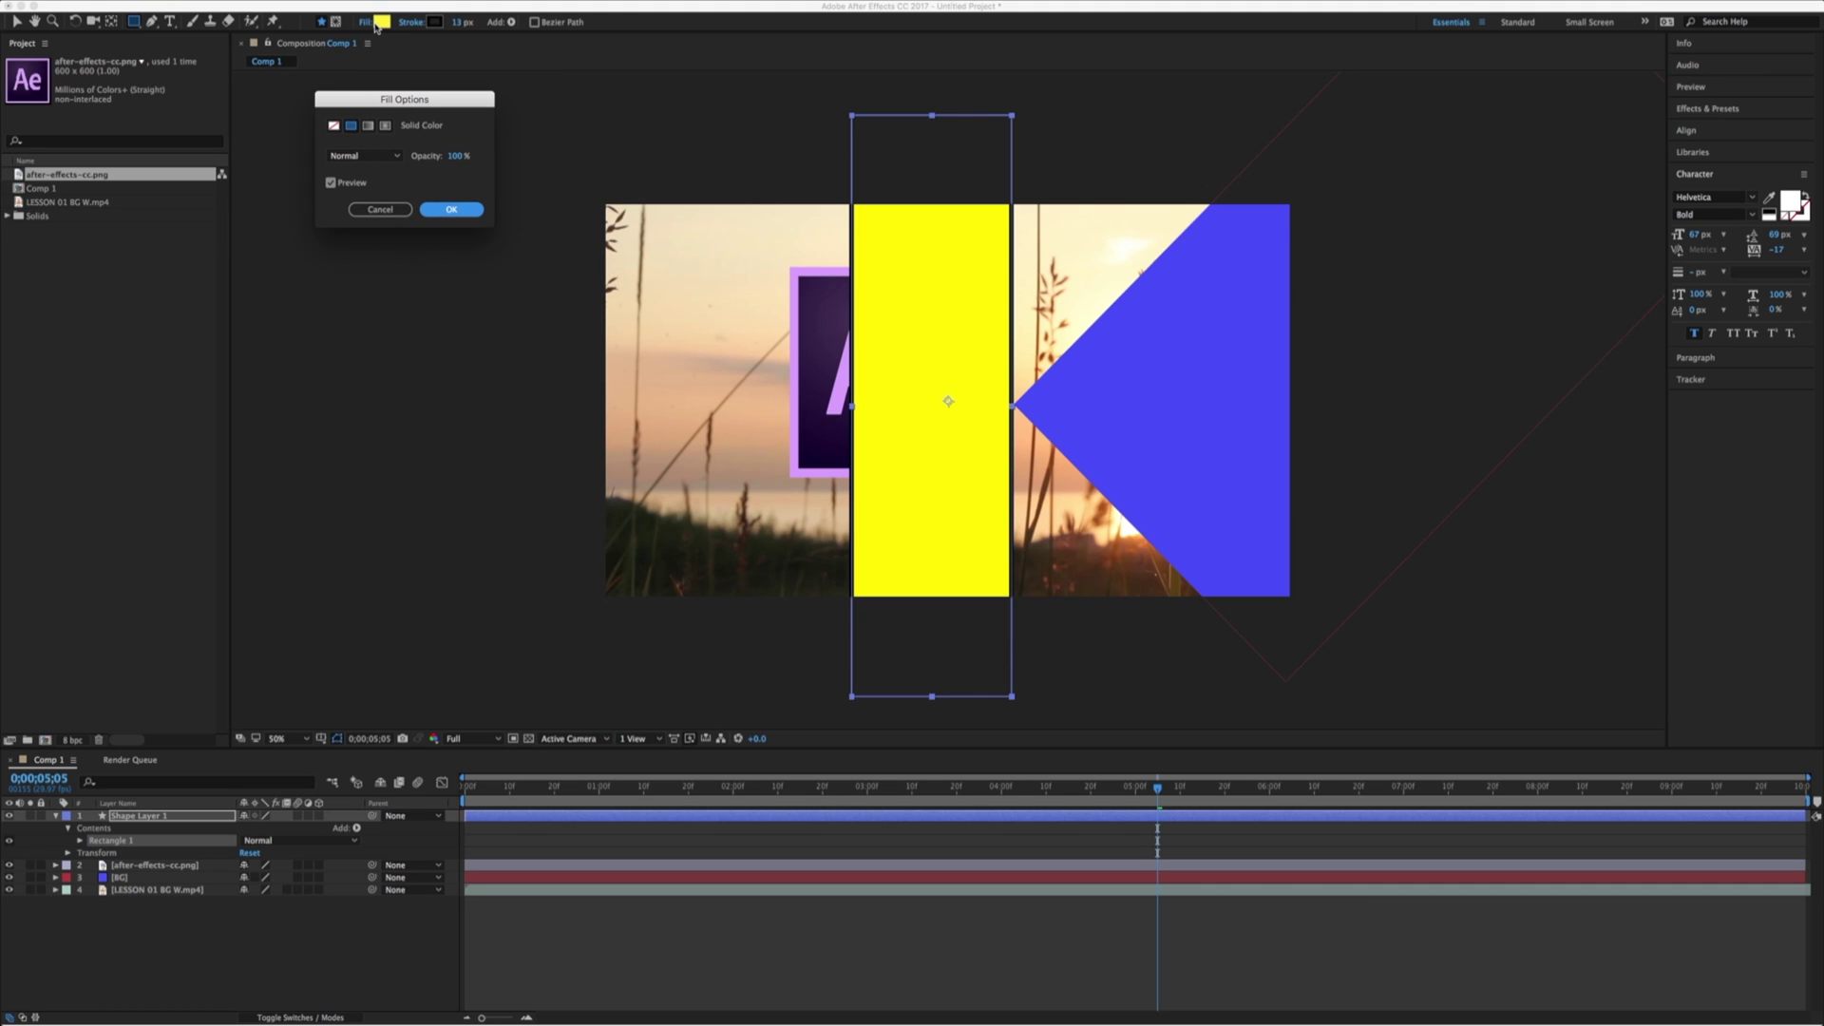
pyautogui.click(334, 126)
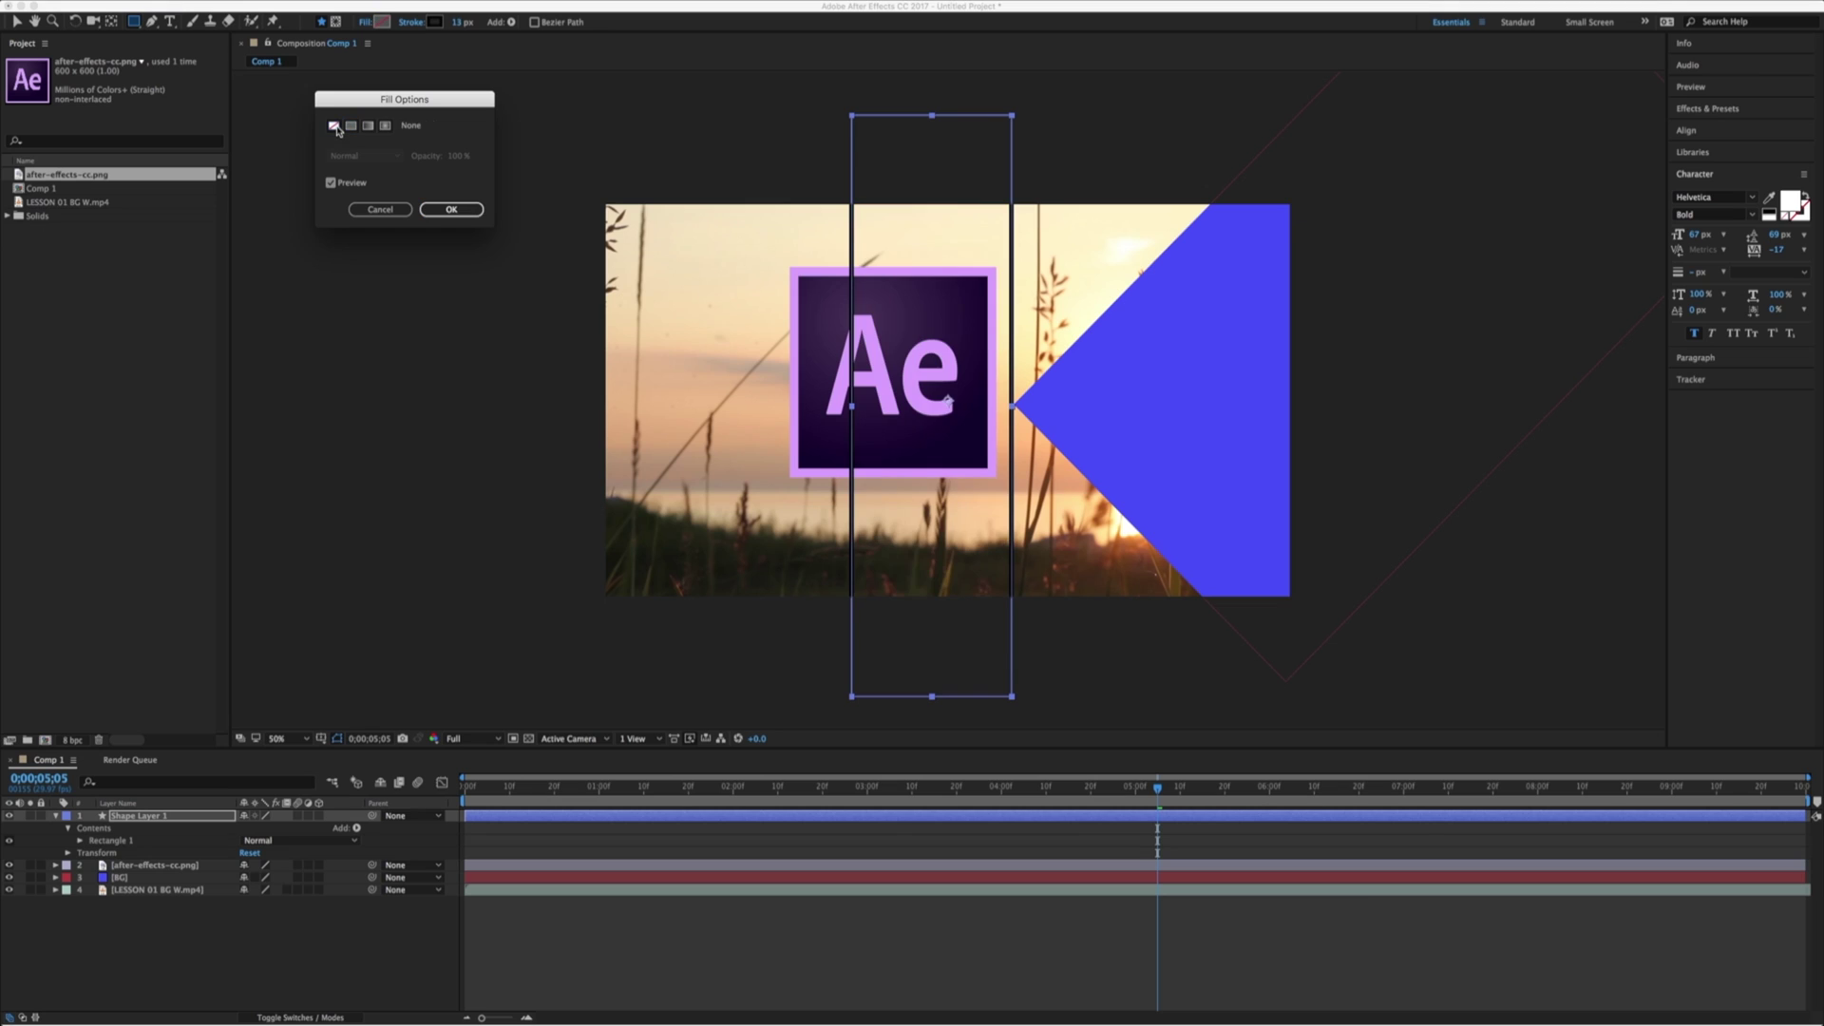
pyautogui.click(350, 125)
pyautogui.click(368, 125)
pyautogui.click(386, 126)
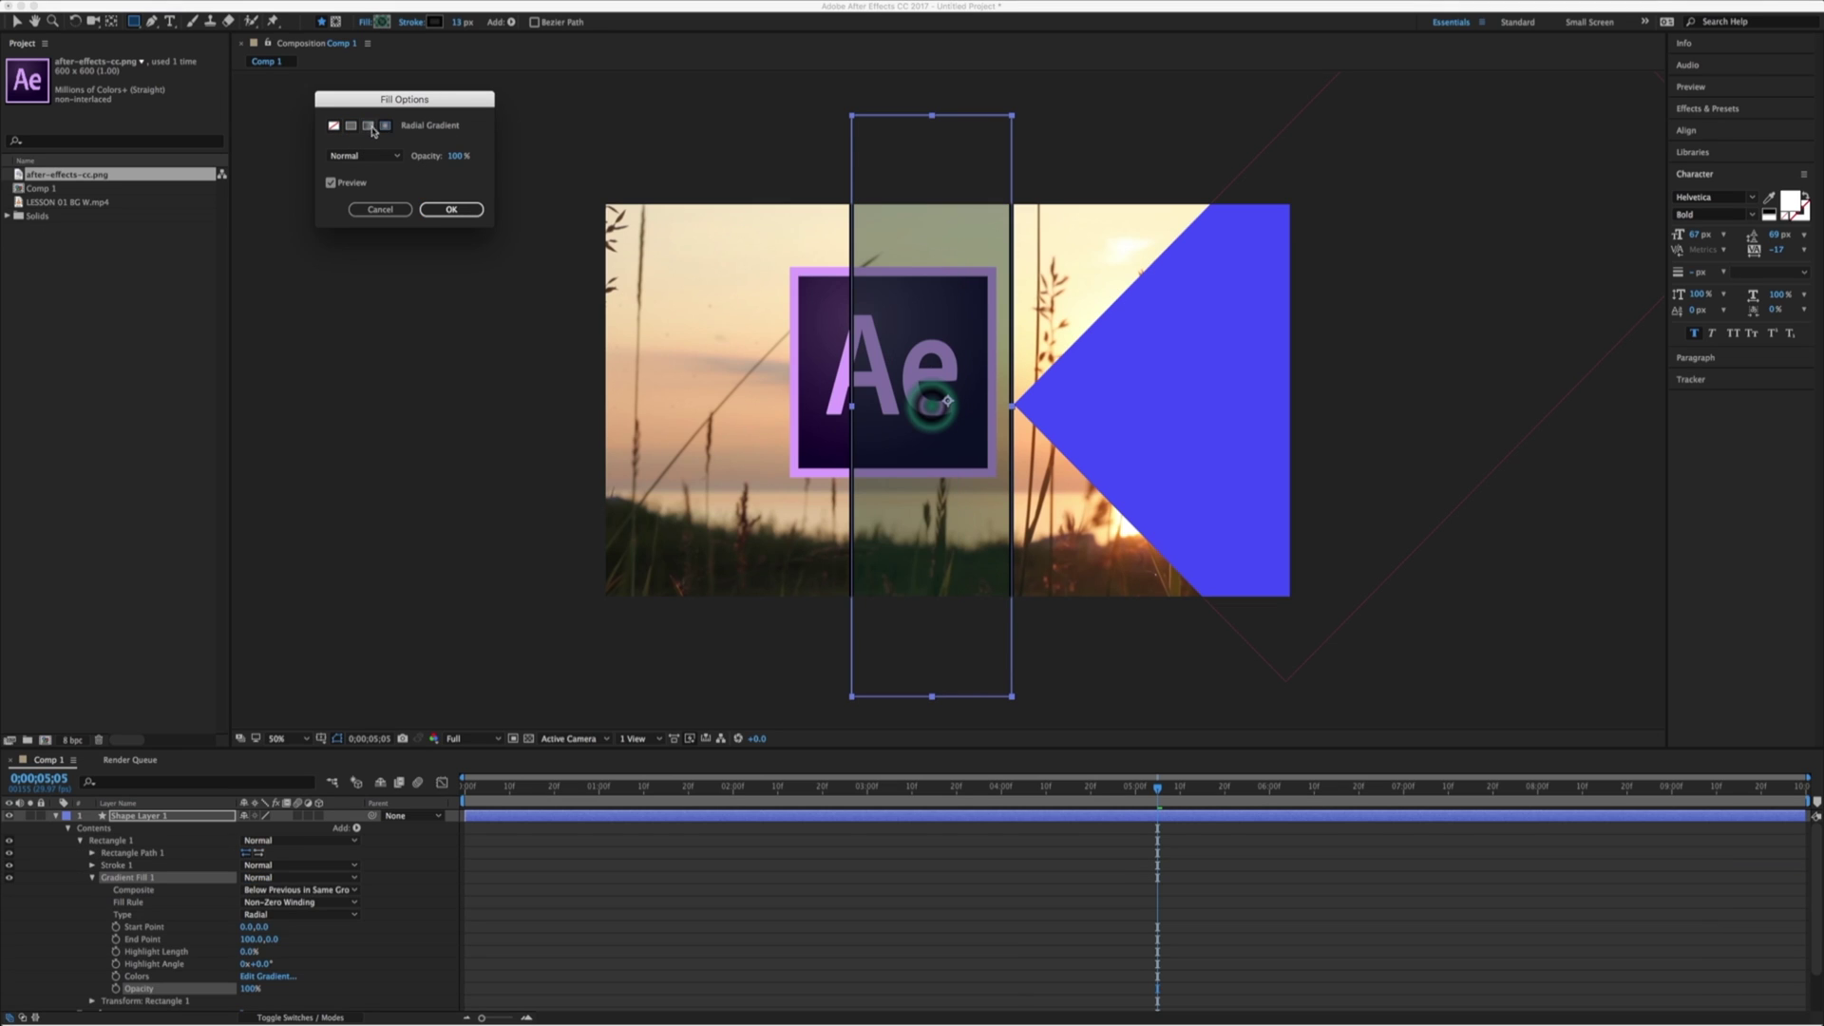
pyautogui.click(351, 125)
pyautogui.click(448, 210)
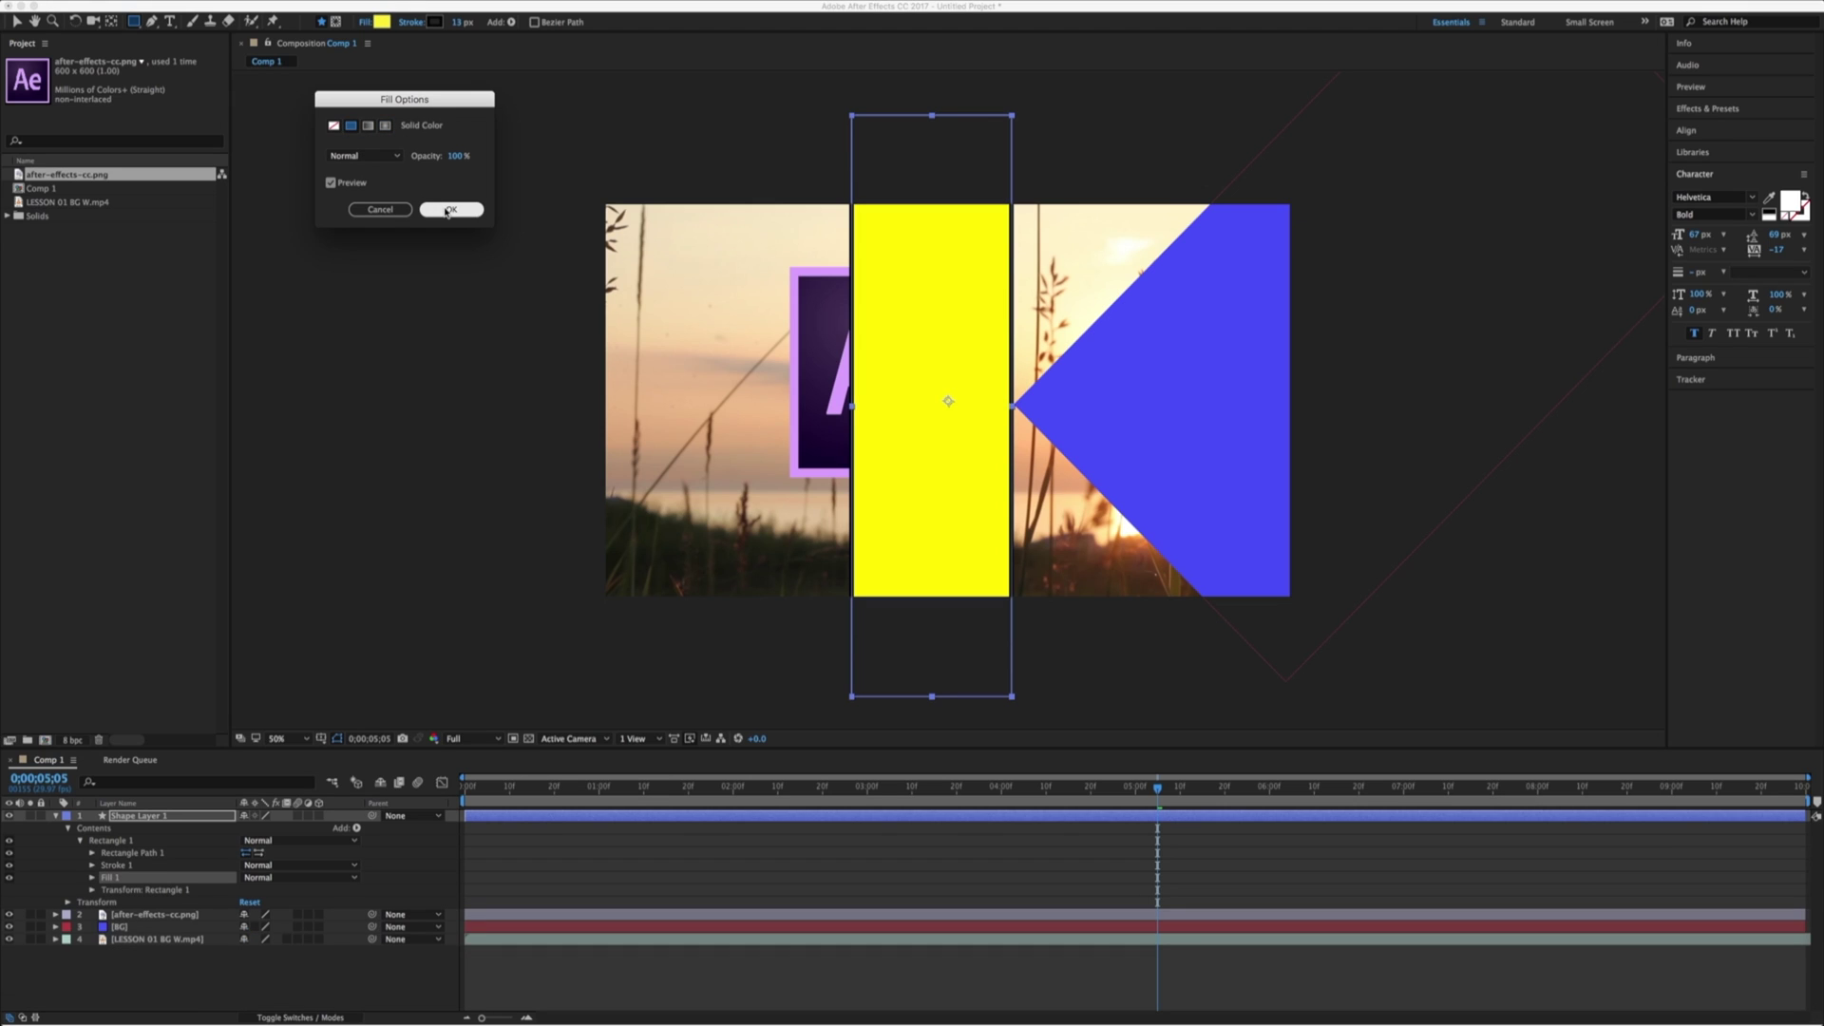
# - Remove the rectangle's stroke and change its solid fill color to black (000000)
pyautogui.click(411, 22)
pyautogui.click(333, 125)
pyautogui.click(470, 211)
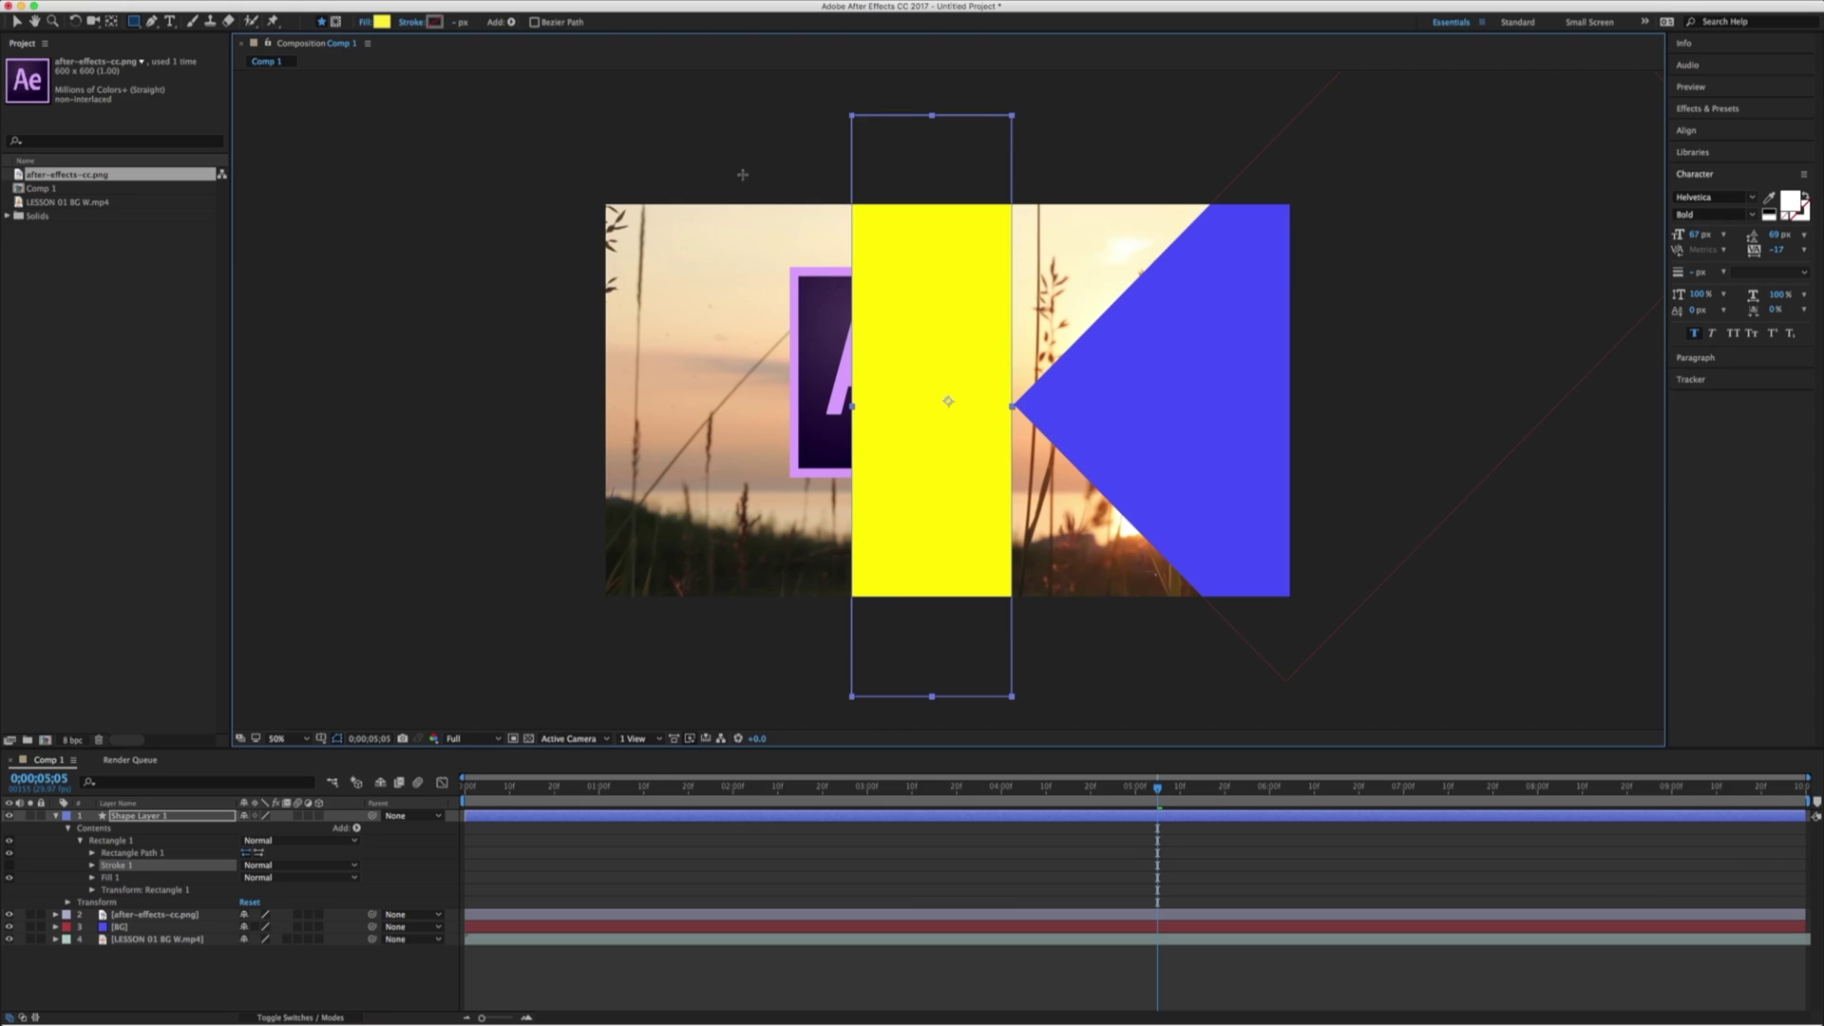
pyautogui.click(382, 23)
pyautogui.moveTo(66, 265); pyautogui.dragTo(17, 308)
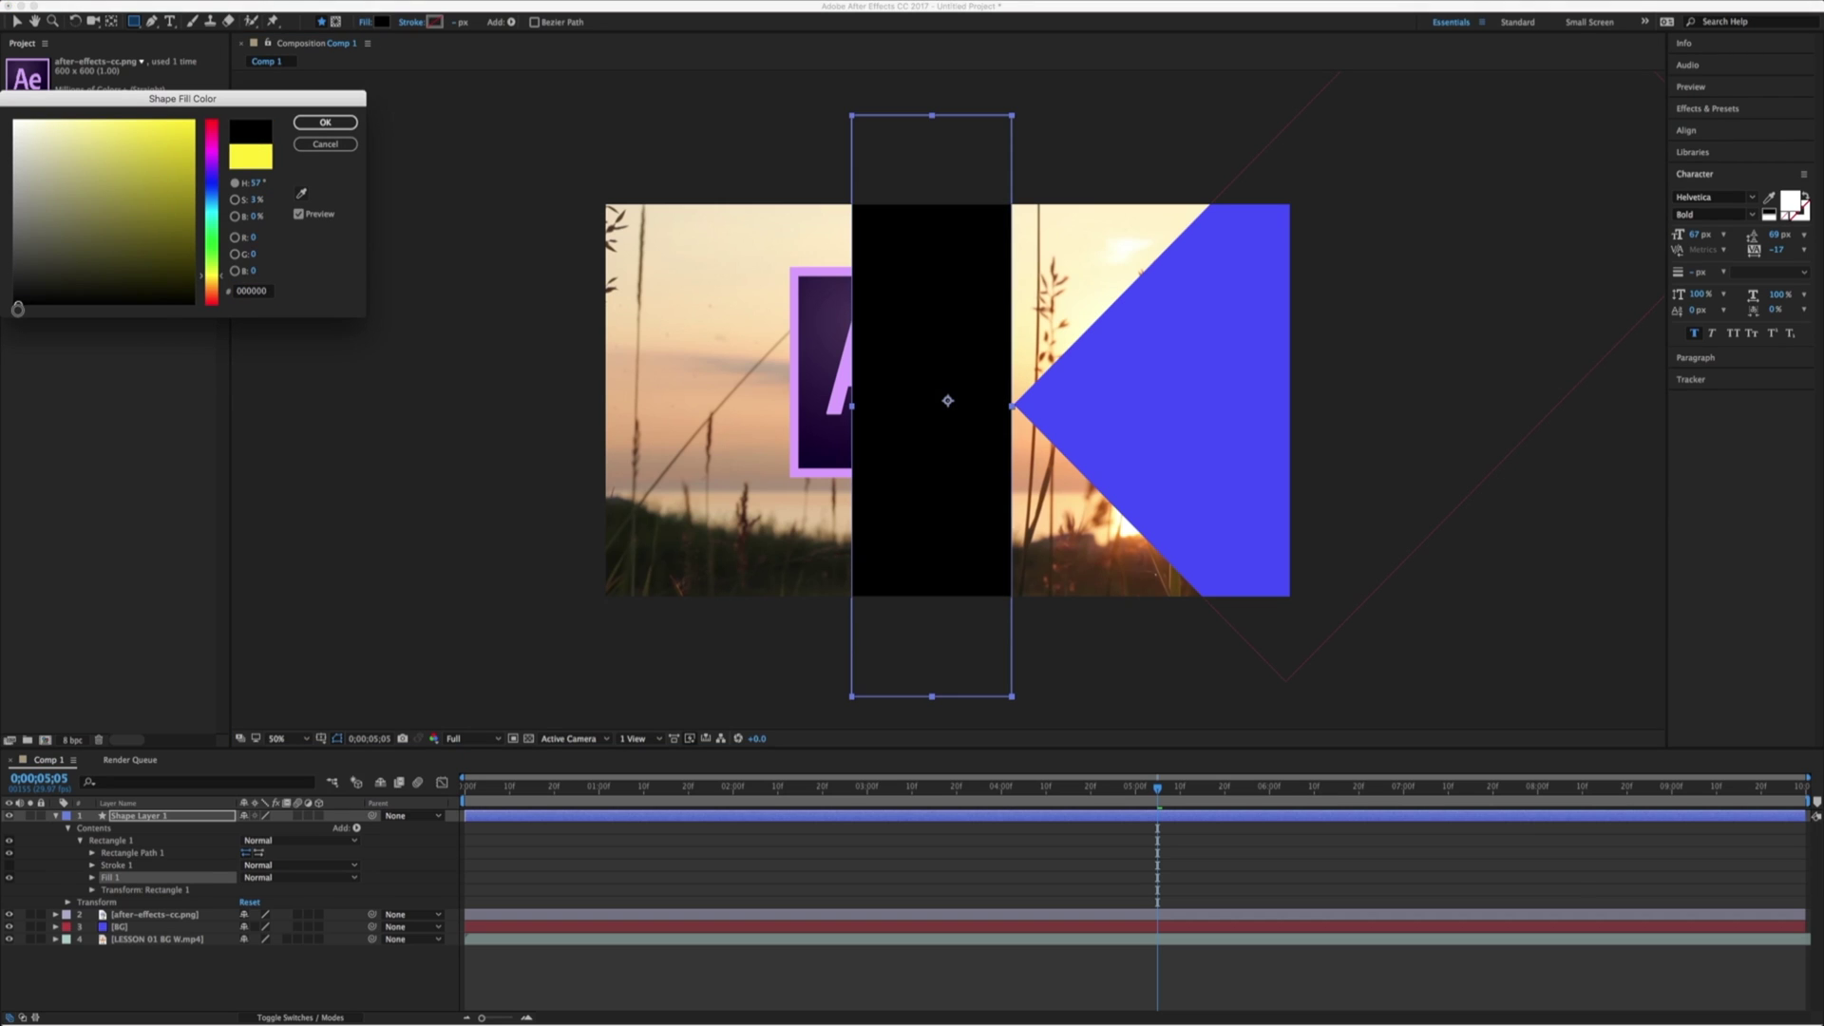
pyautogui.click(325, 122)
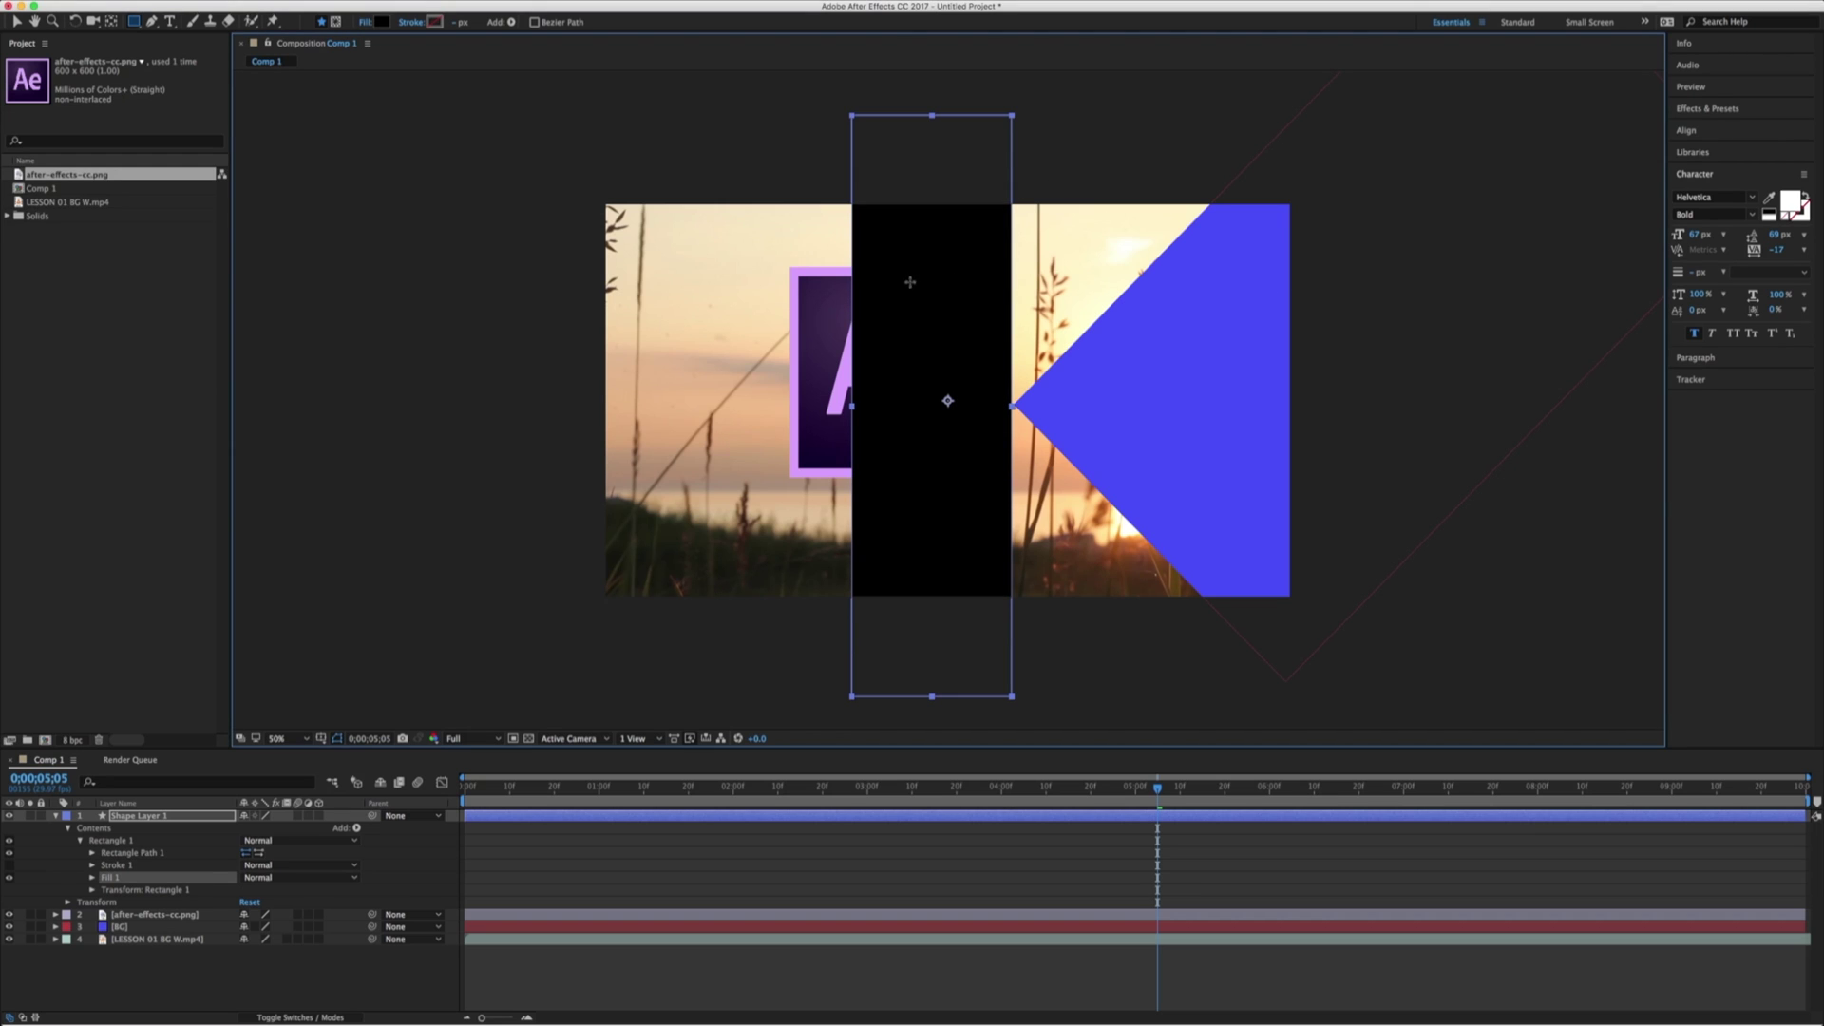
# - Rotate the black rectangle about 45 degrees and stretch it into a diagonal band crossing the logo and extending past the frame edges
pyautogui.press('w')
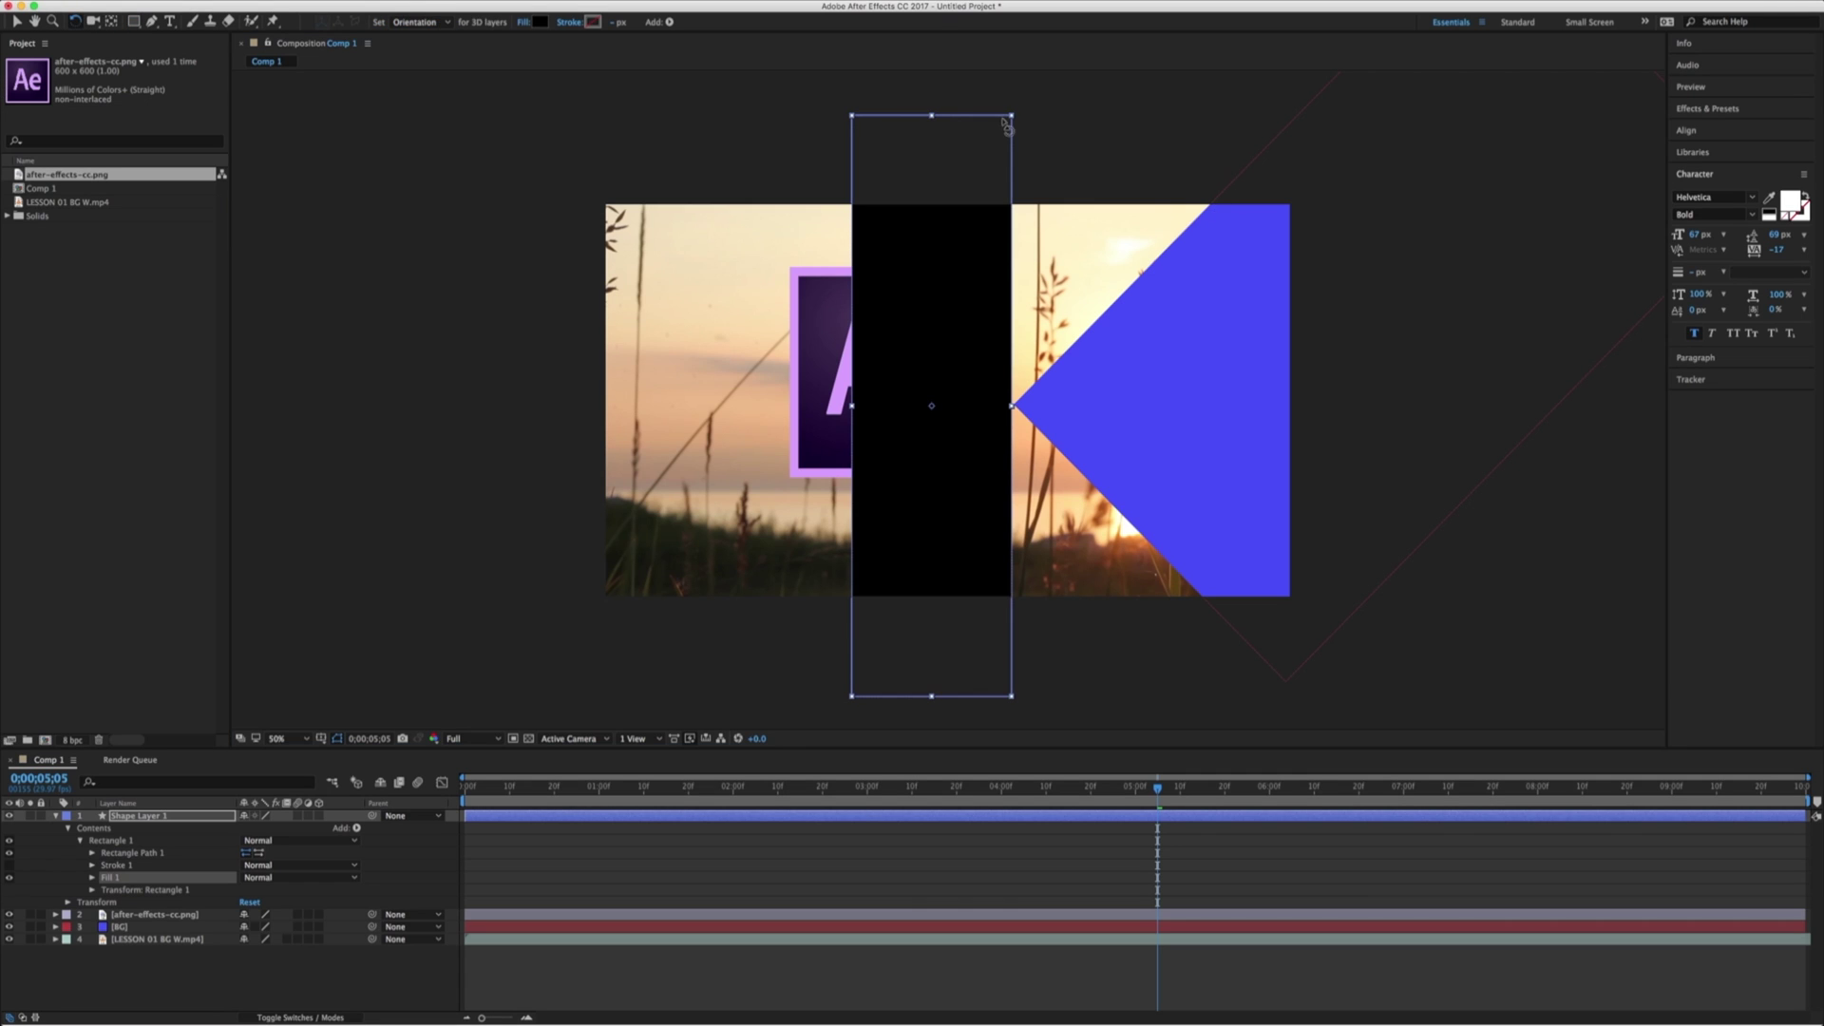
pyautogui.moveTo(1018, 126); pyautogui.dragTo(1191, 209)
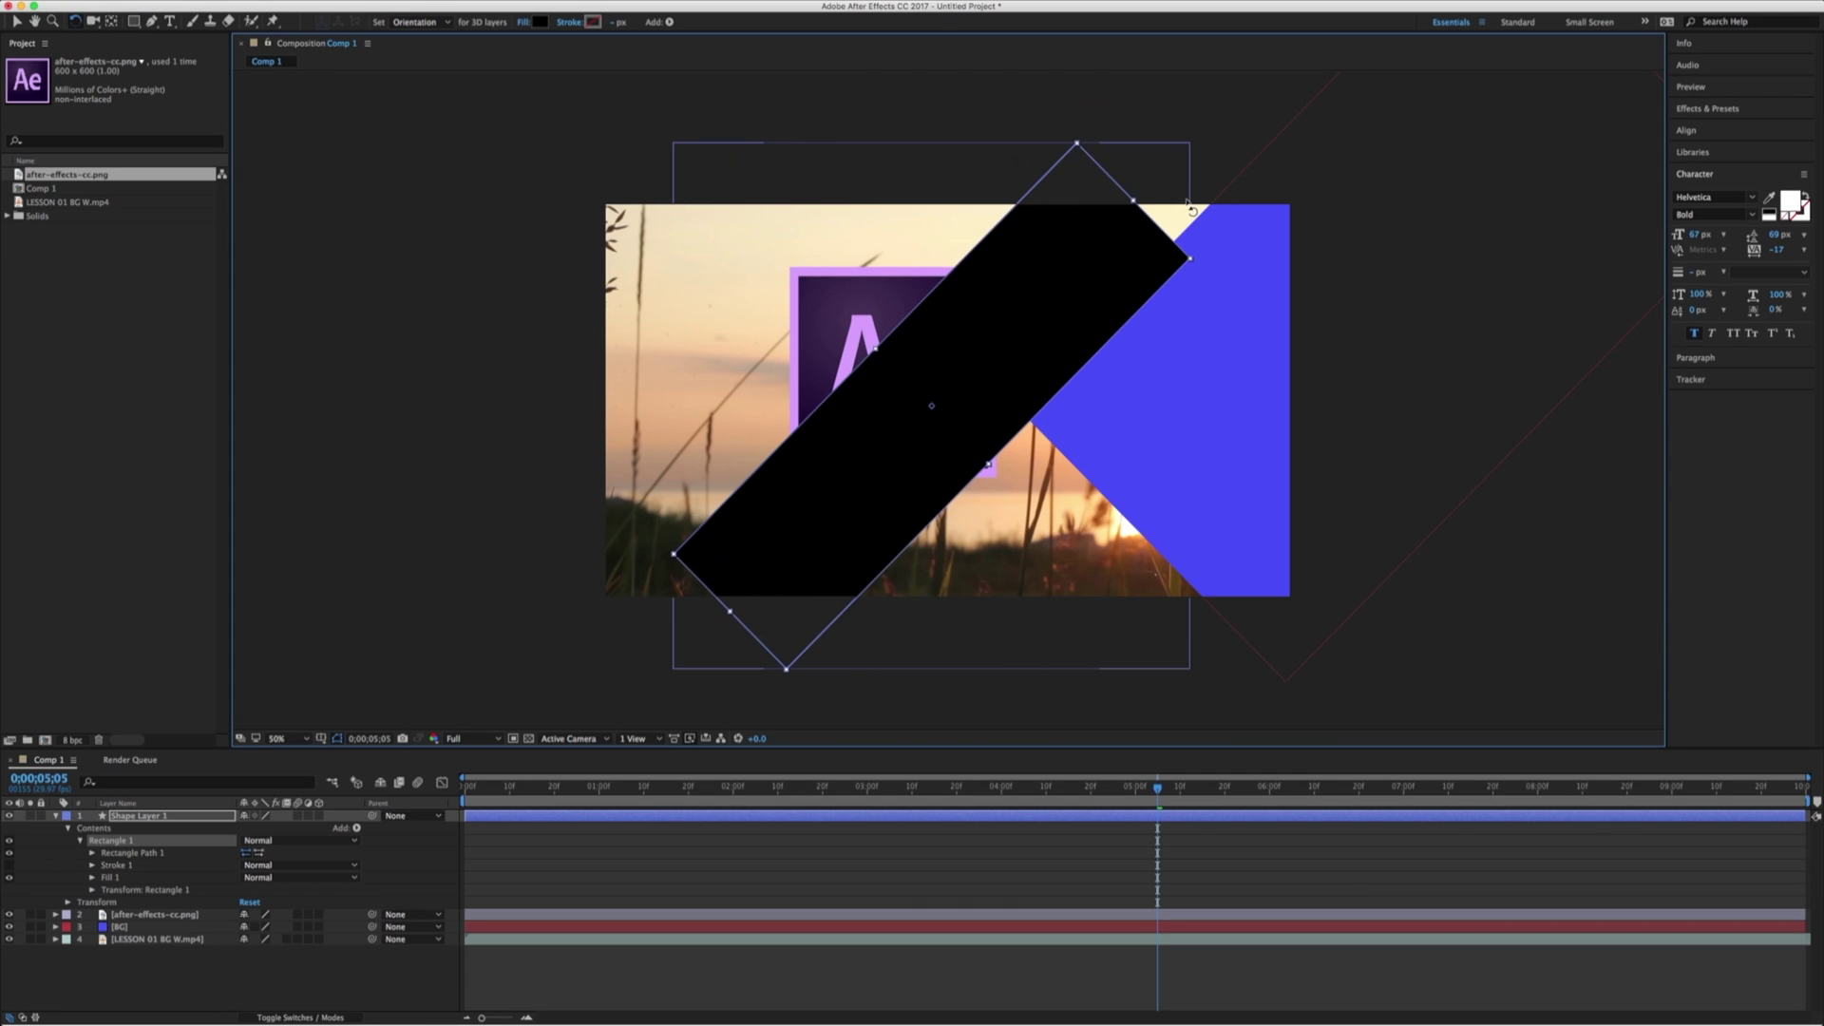
pyautogui.press('v')
pyautogui.moveTo(1034, 303); pyautogui.dragTo(1060, 230)
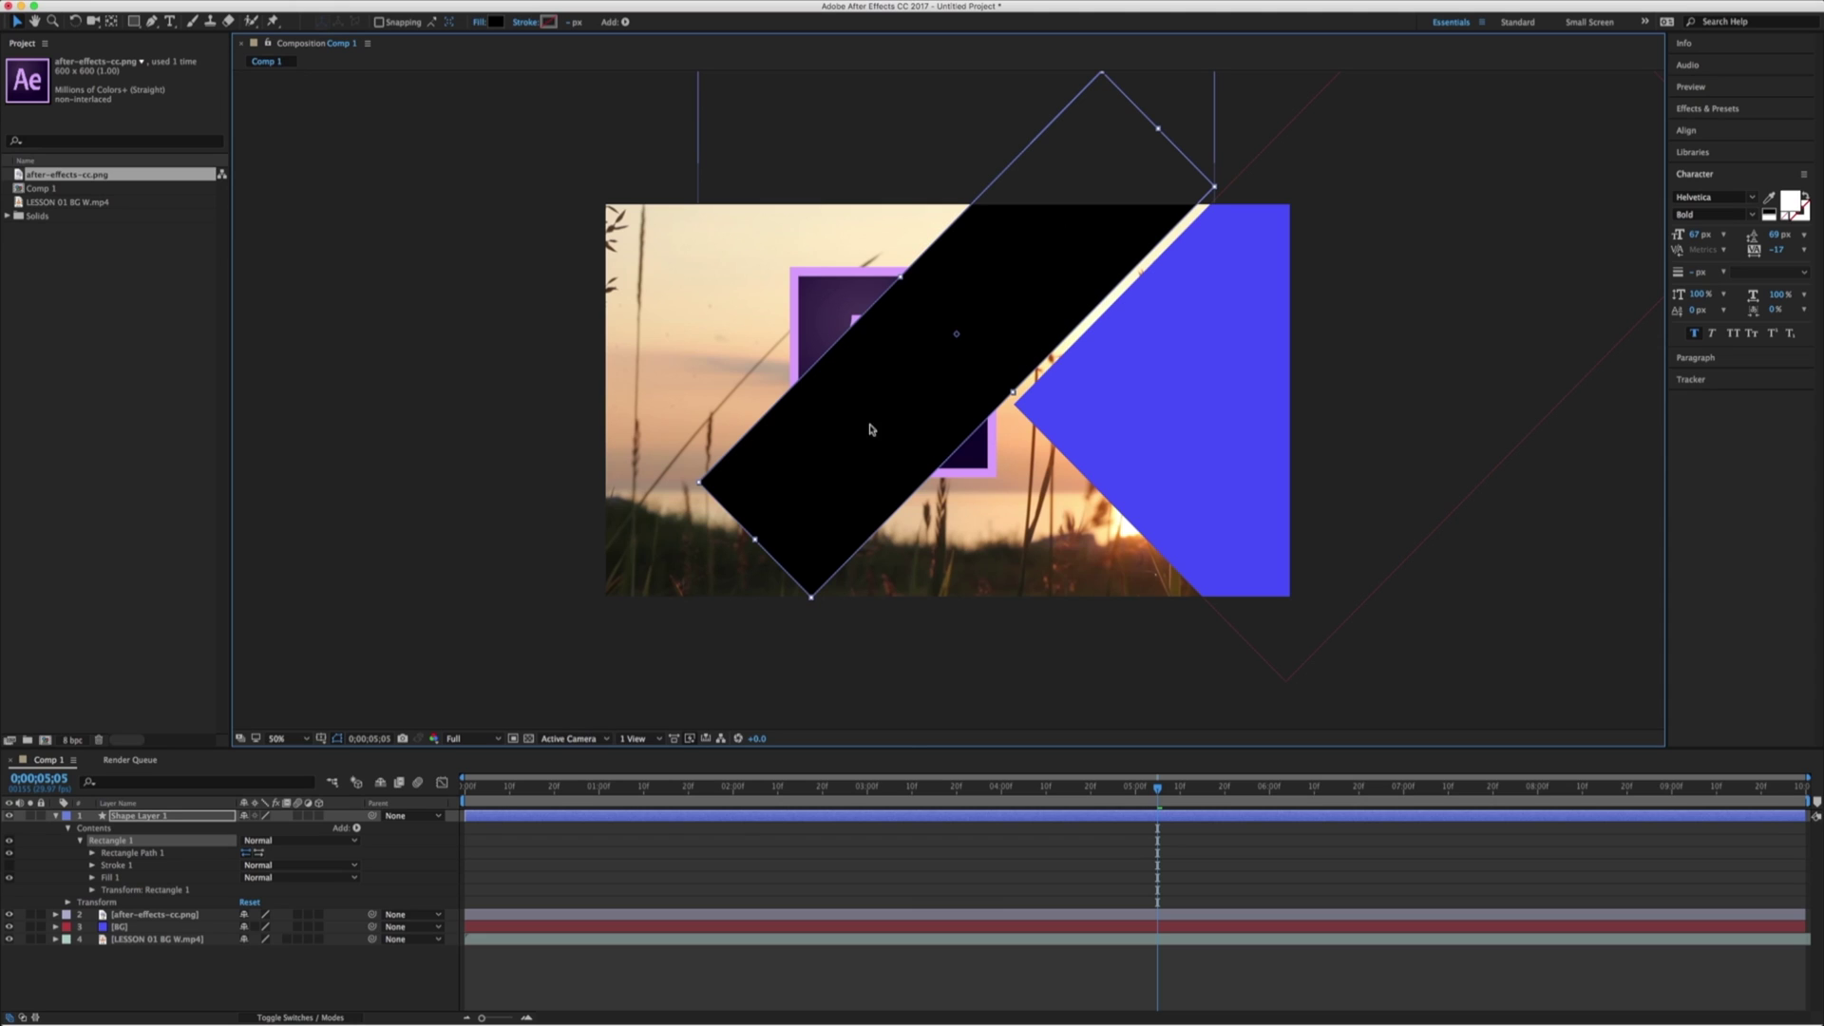
pyautogui.moveTo(755, 545); pyautogui.dragTo(543, 698)
pyautogui.click(1207, 172)
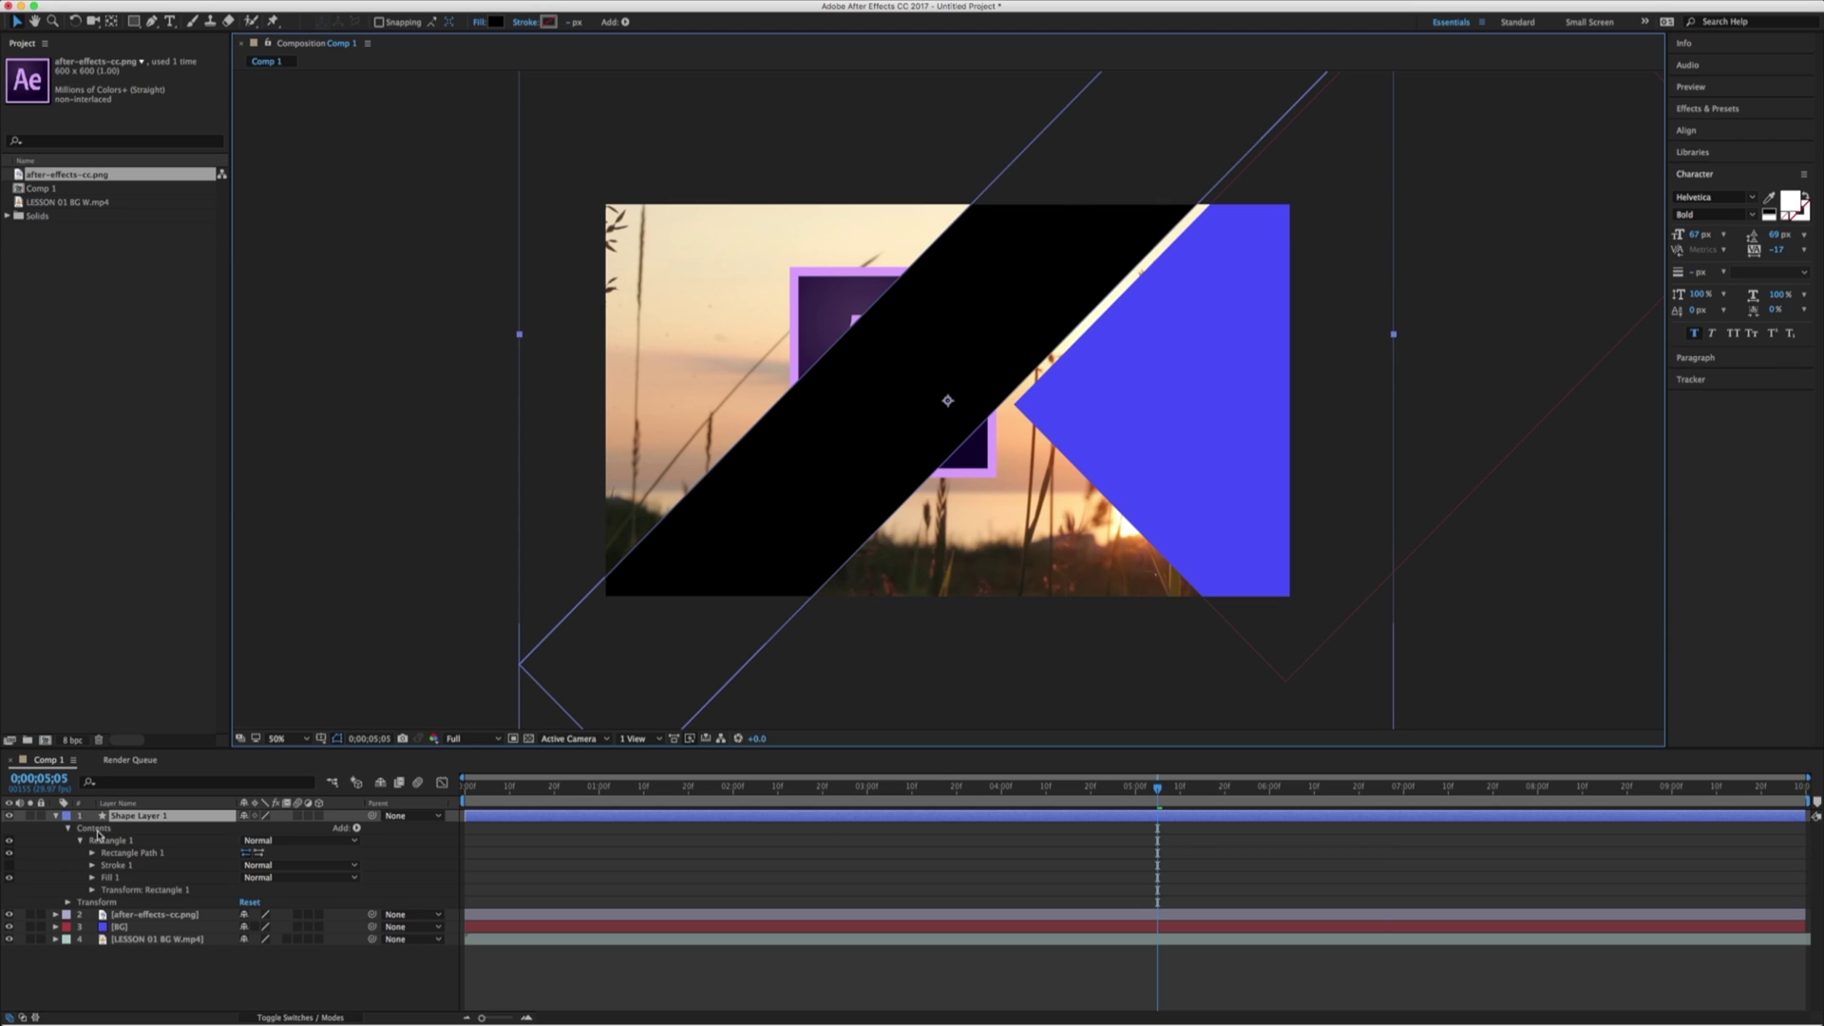
# - Set the opacity of Shape Layer 1 to 30% and deselect the layer
pyautogui.click(55, 816)
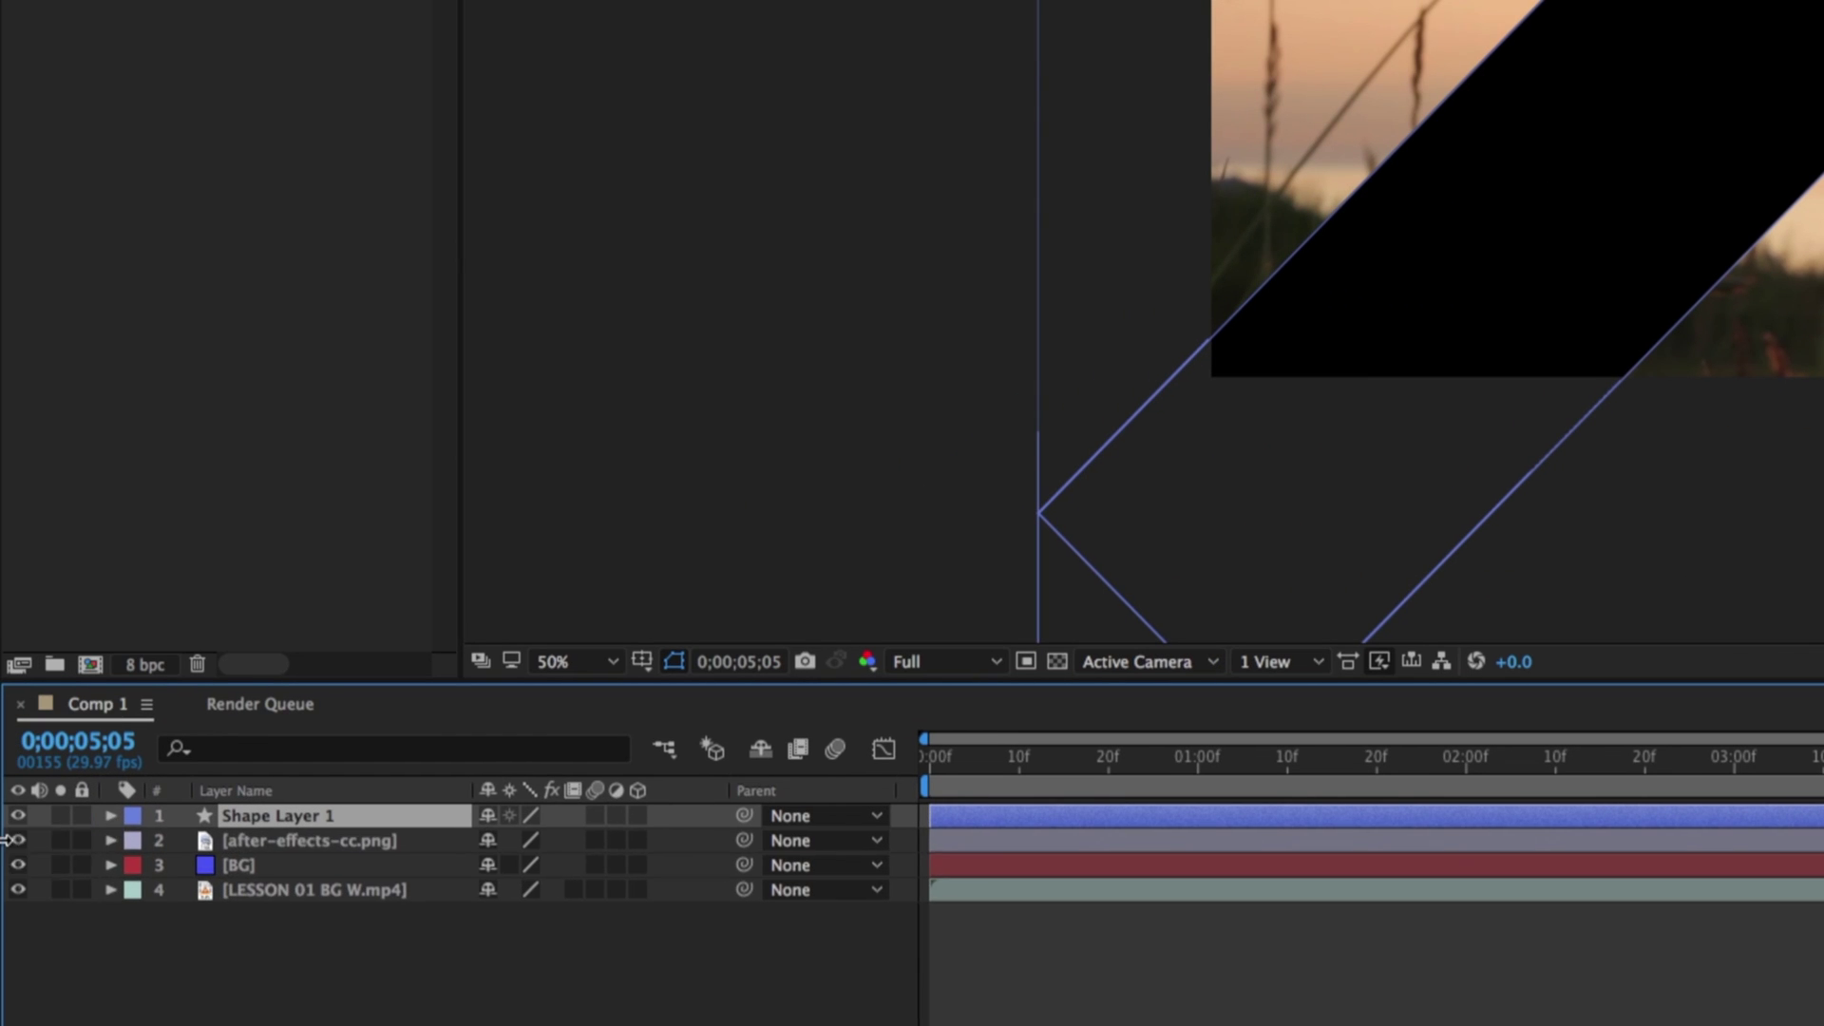
pyautogui.click(56, 816)
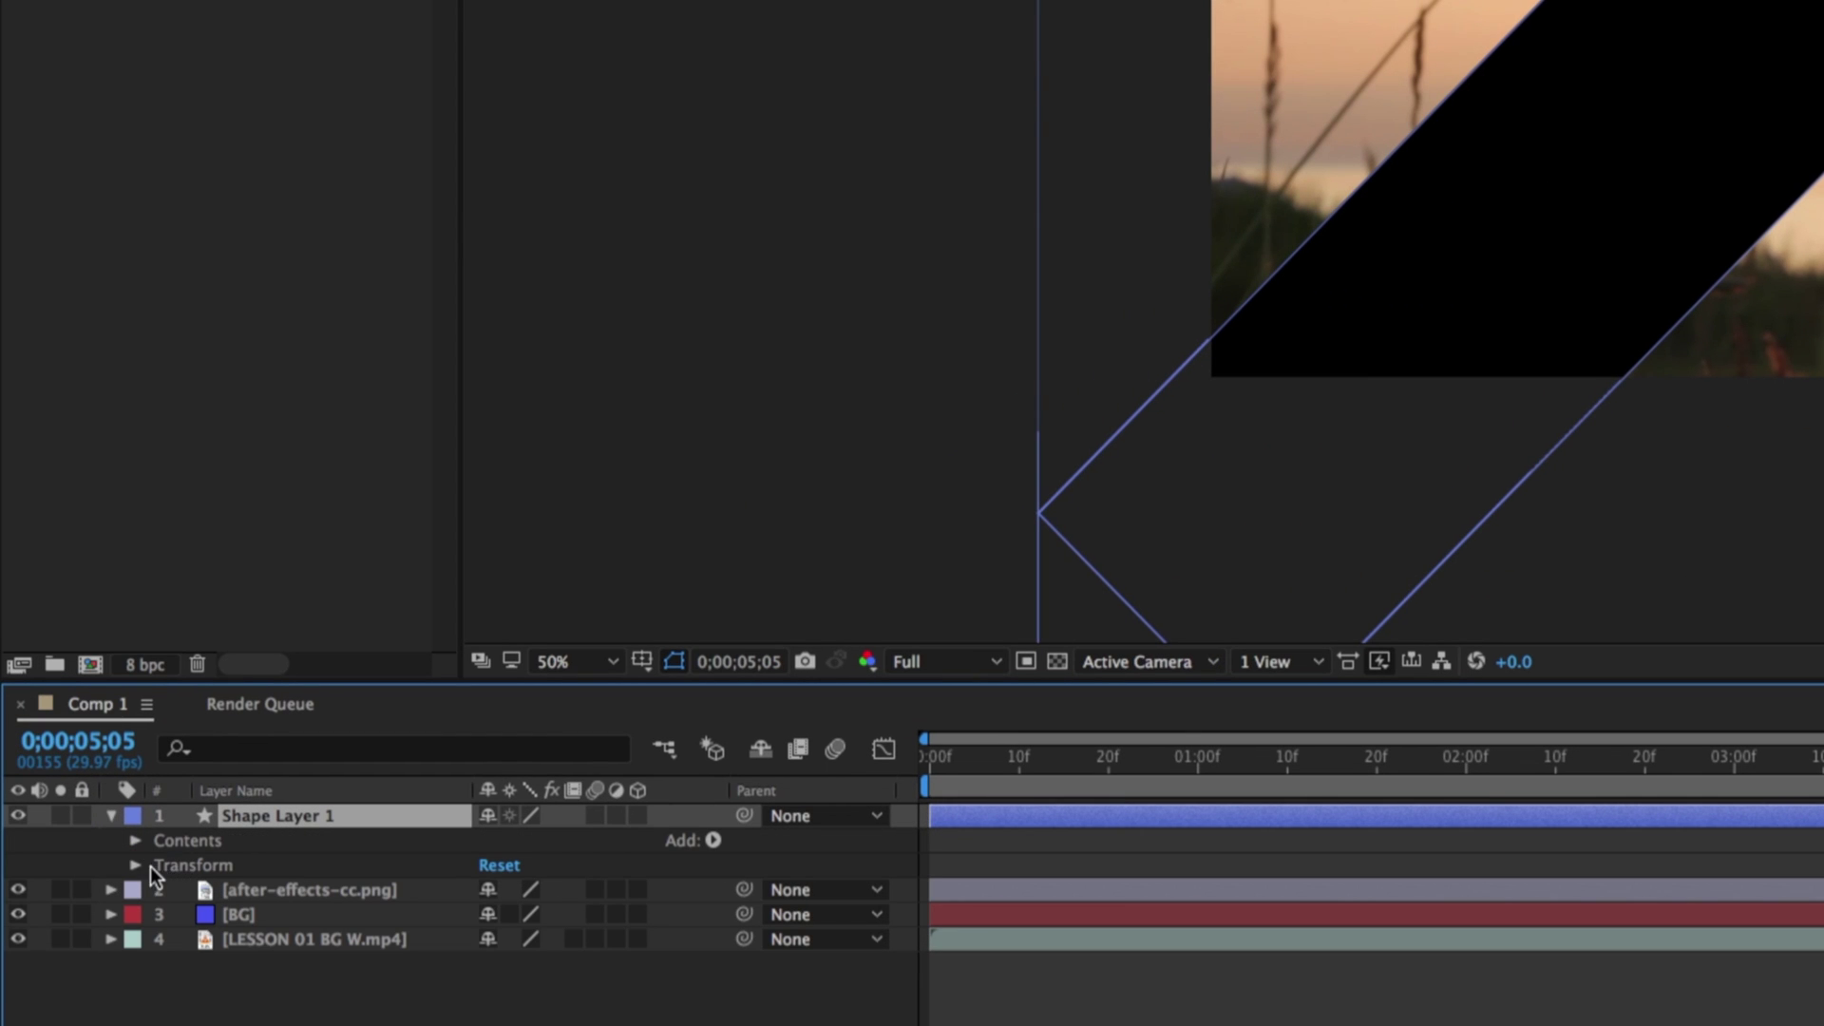
pyautogui.click(138, 864)
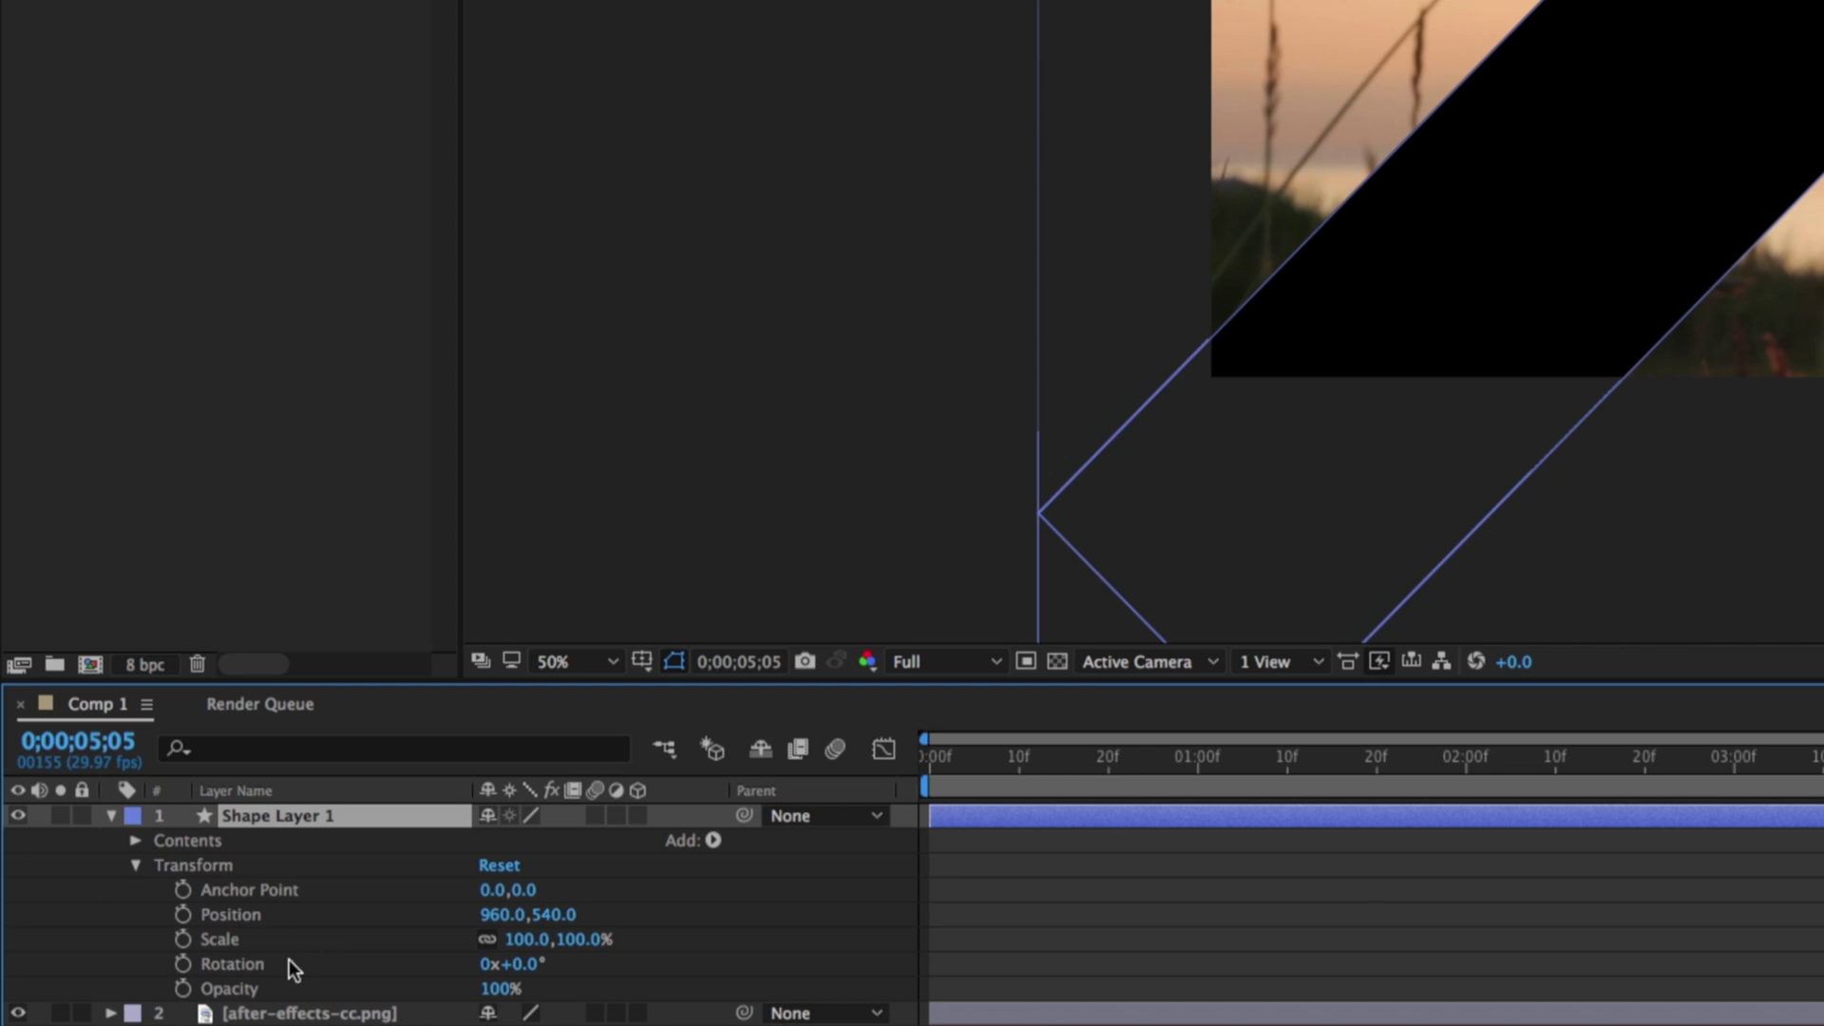
pyautogui.moveTo(501, 992); pyautogui.dragTo(433, 990)
pyautogui.click(490, 987)
pyautogui.write('30')
pyautogui.press('Return')
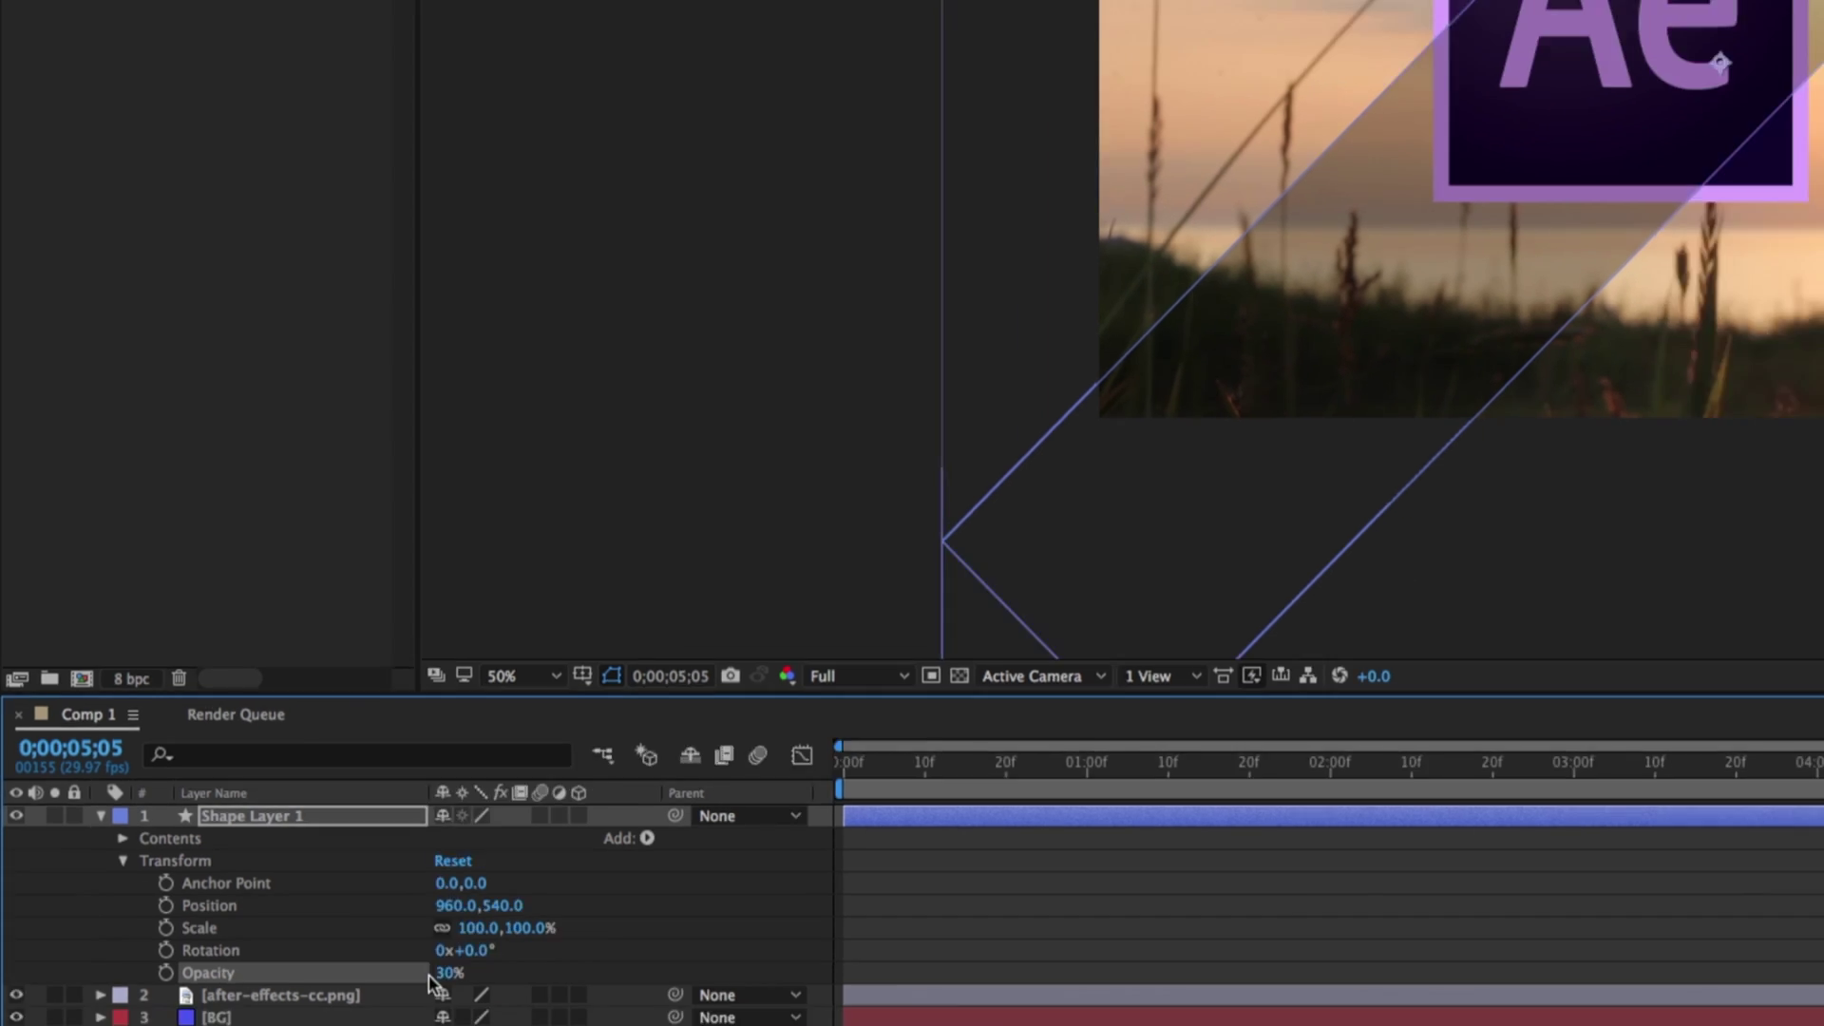
pyautogui.press('F2')
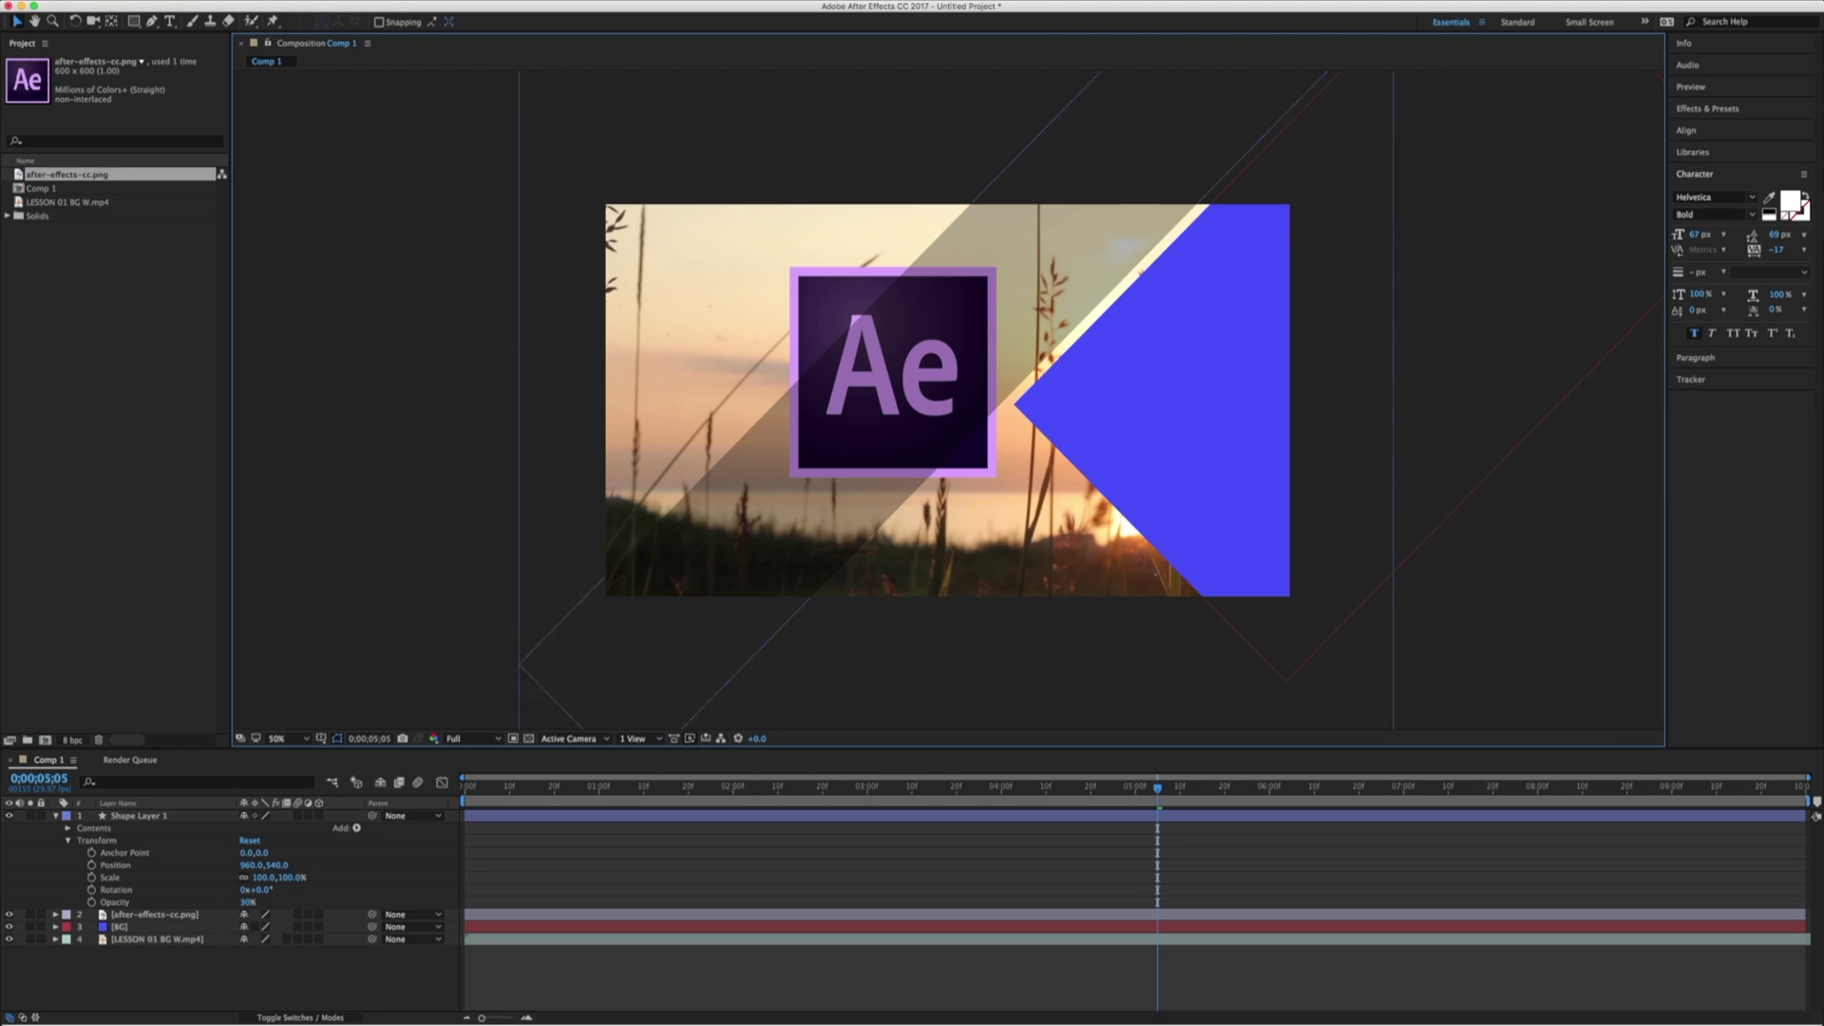
# - Duplicate Shape Layer 1 and shift the copy horizontally so its band crosses the frame's upper-left corner, parallel to the original
pyautogui.click(946, 401)
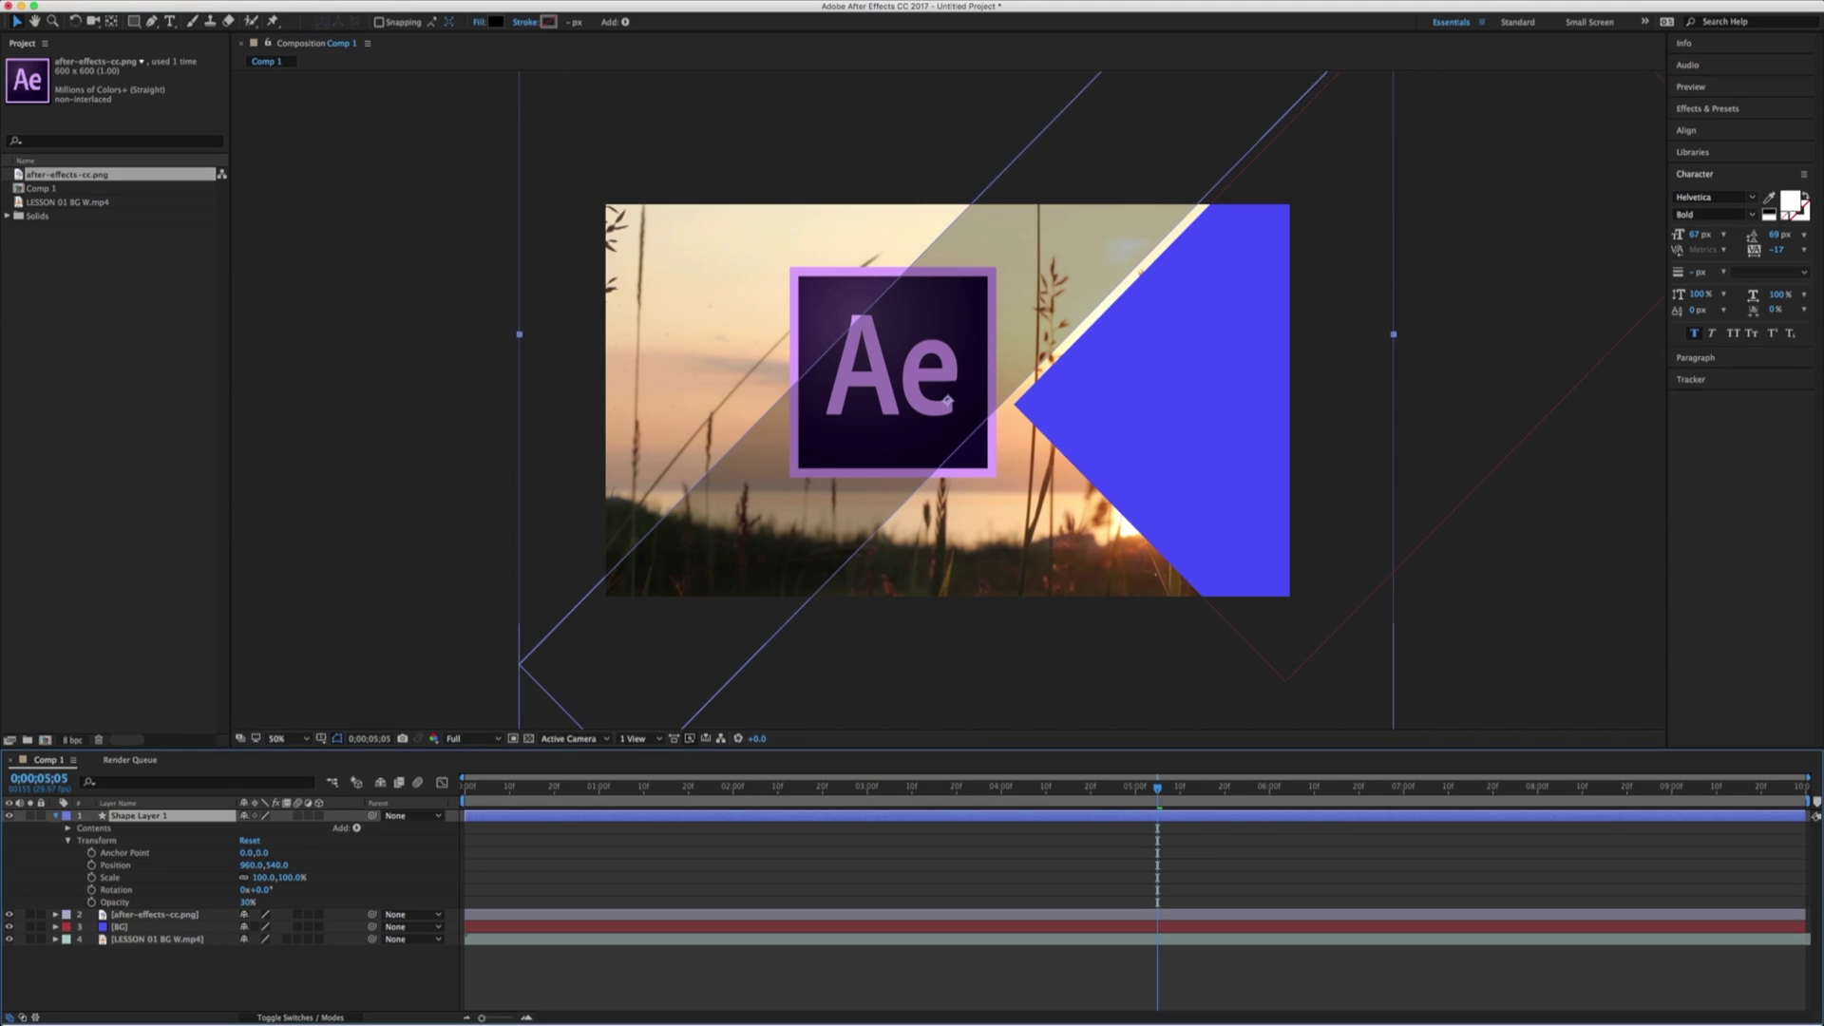
pyautogui.hotkey('ctrl', '`')
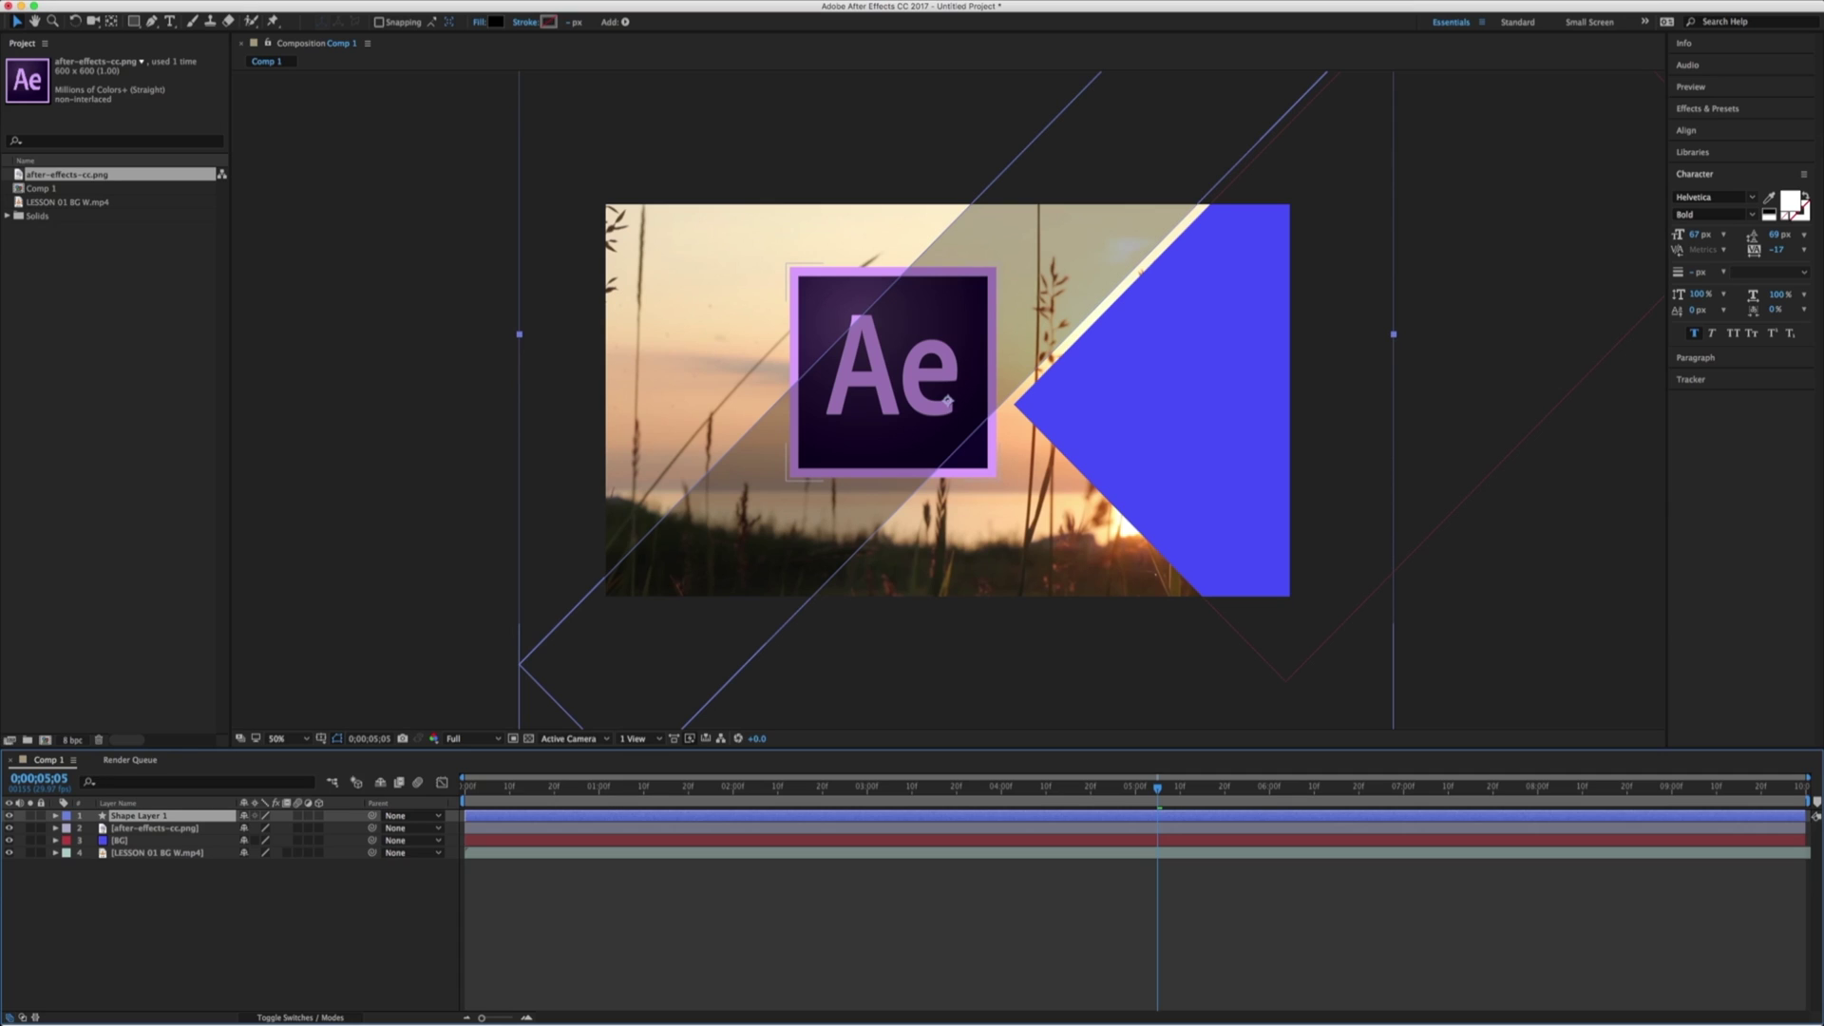
pyautogui.press('q')
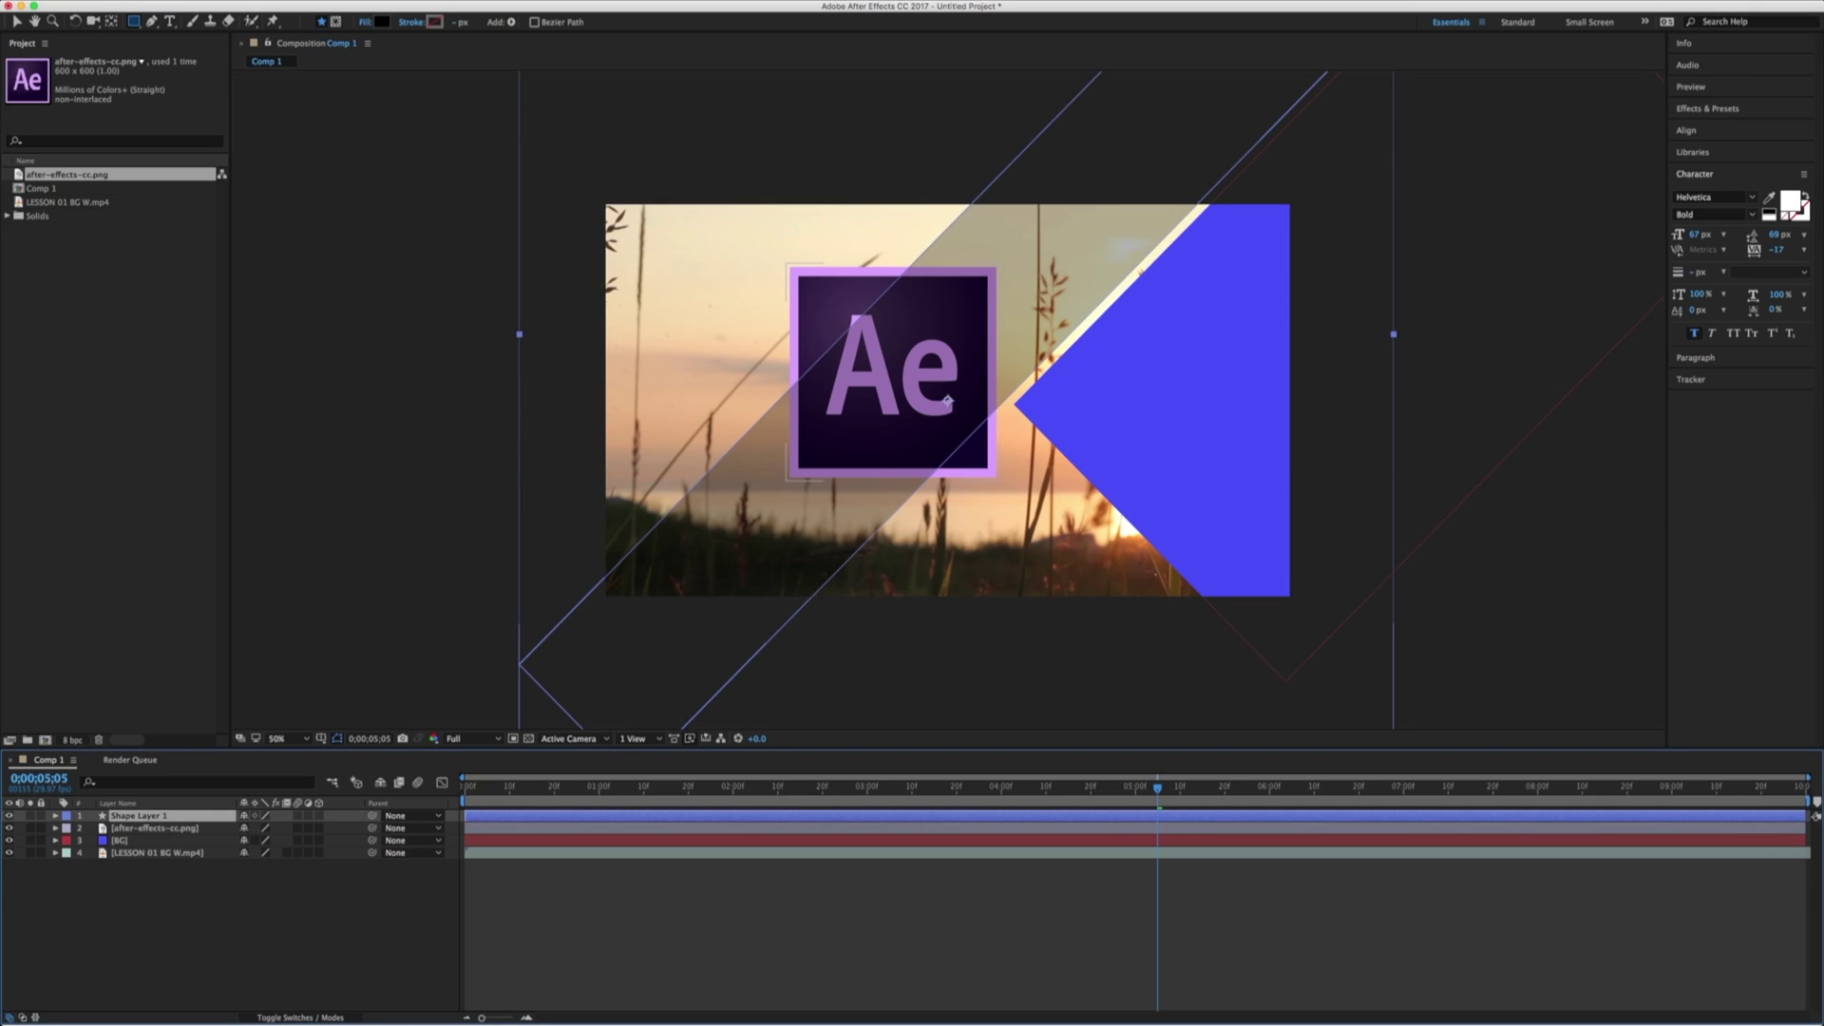
pyautogui.hotkey('ctrl', 'd')
pyautogui.press('v')
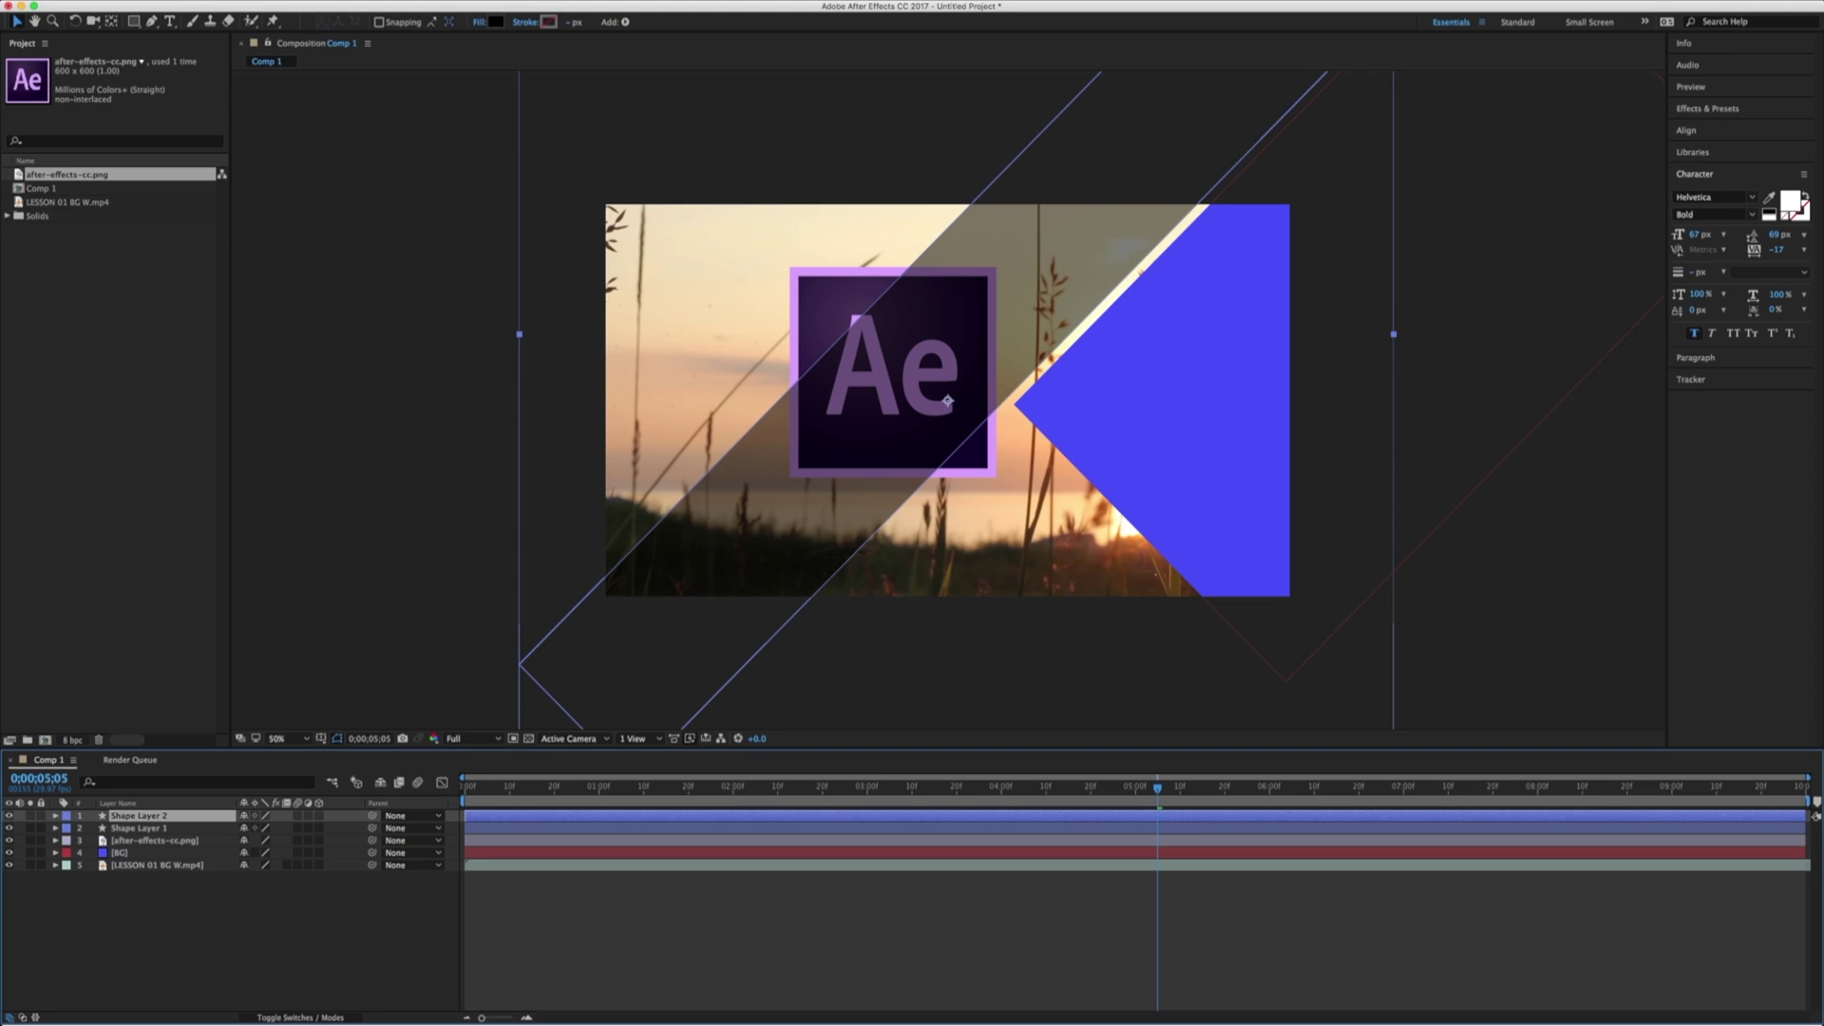
pyautogui.moveTo(947, 401); pyautogui.dragTo(430, 400)
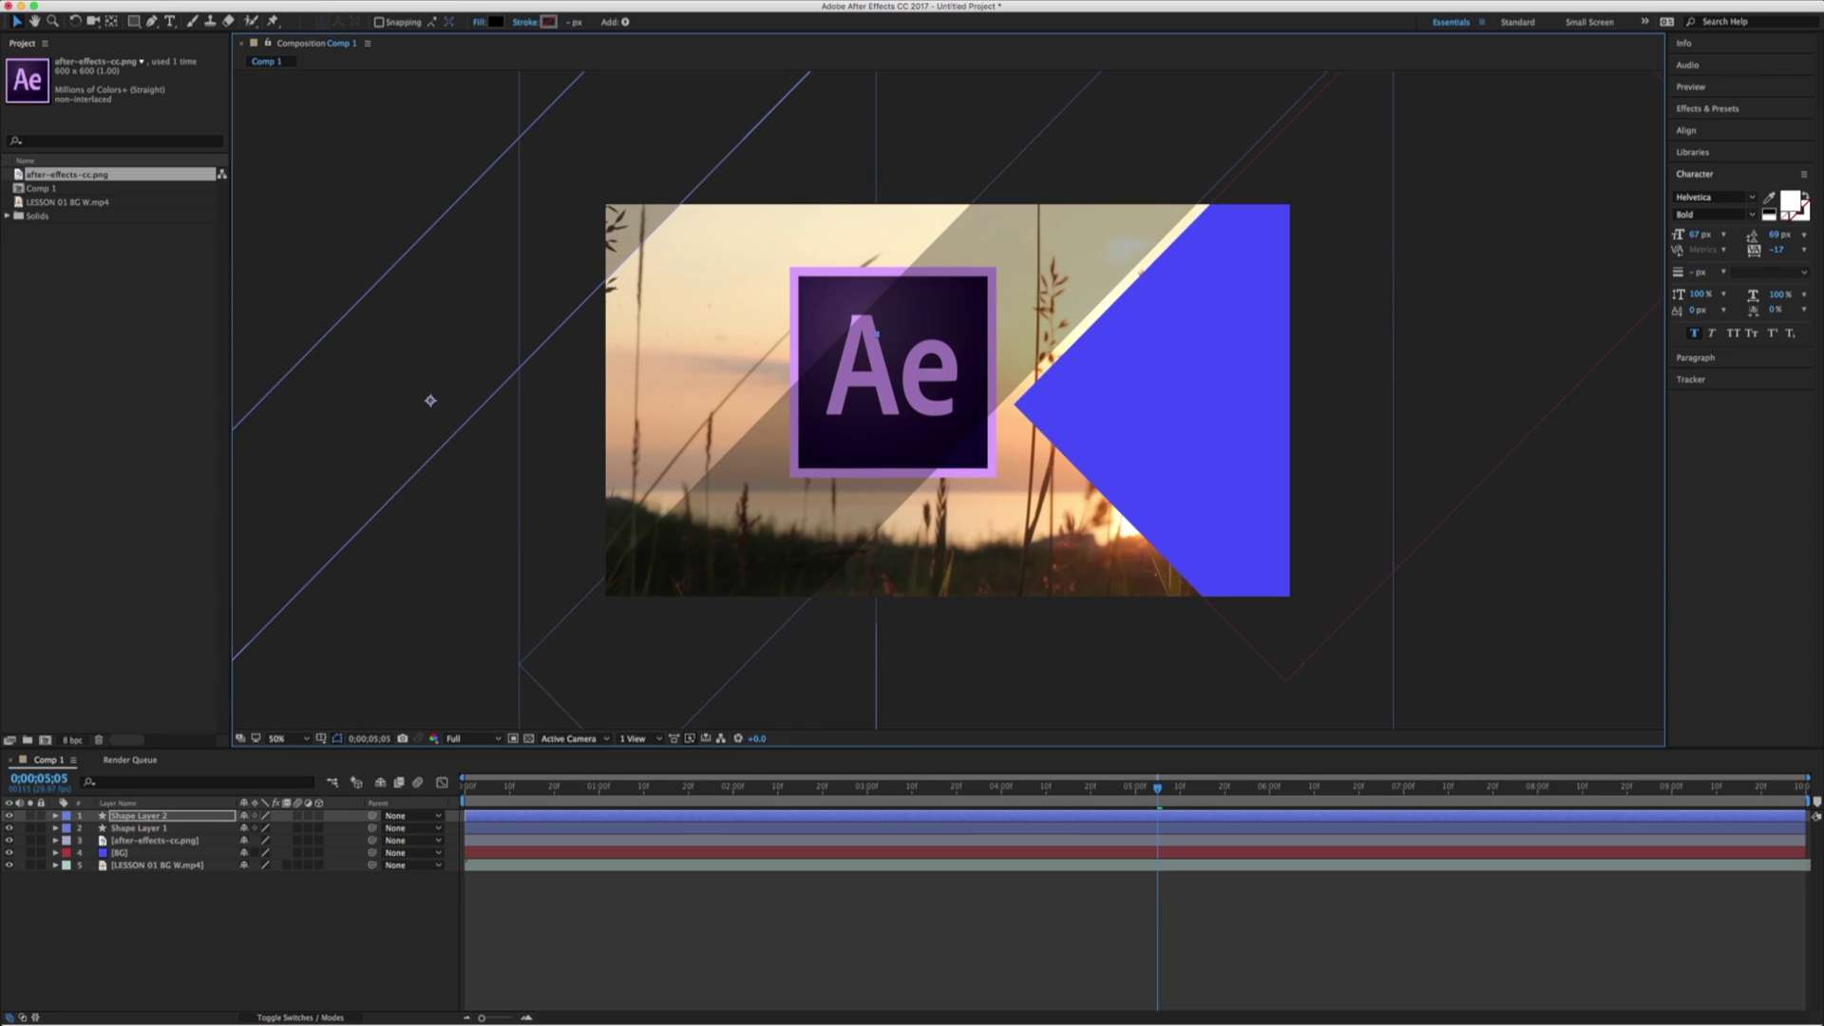
# - With the logo layer selected, examine the effect categories and look through the effects in the Distort group
pyautogui.click(893, 372)
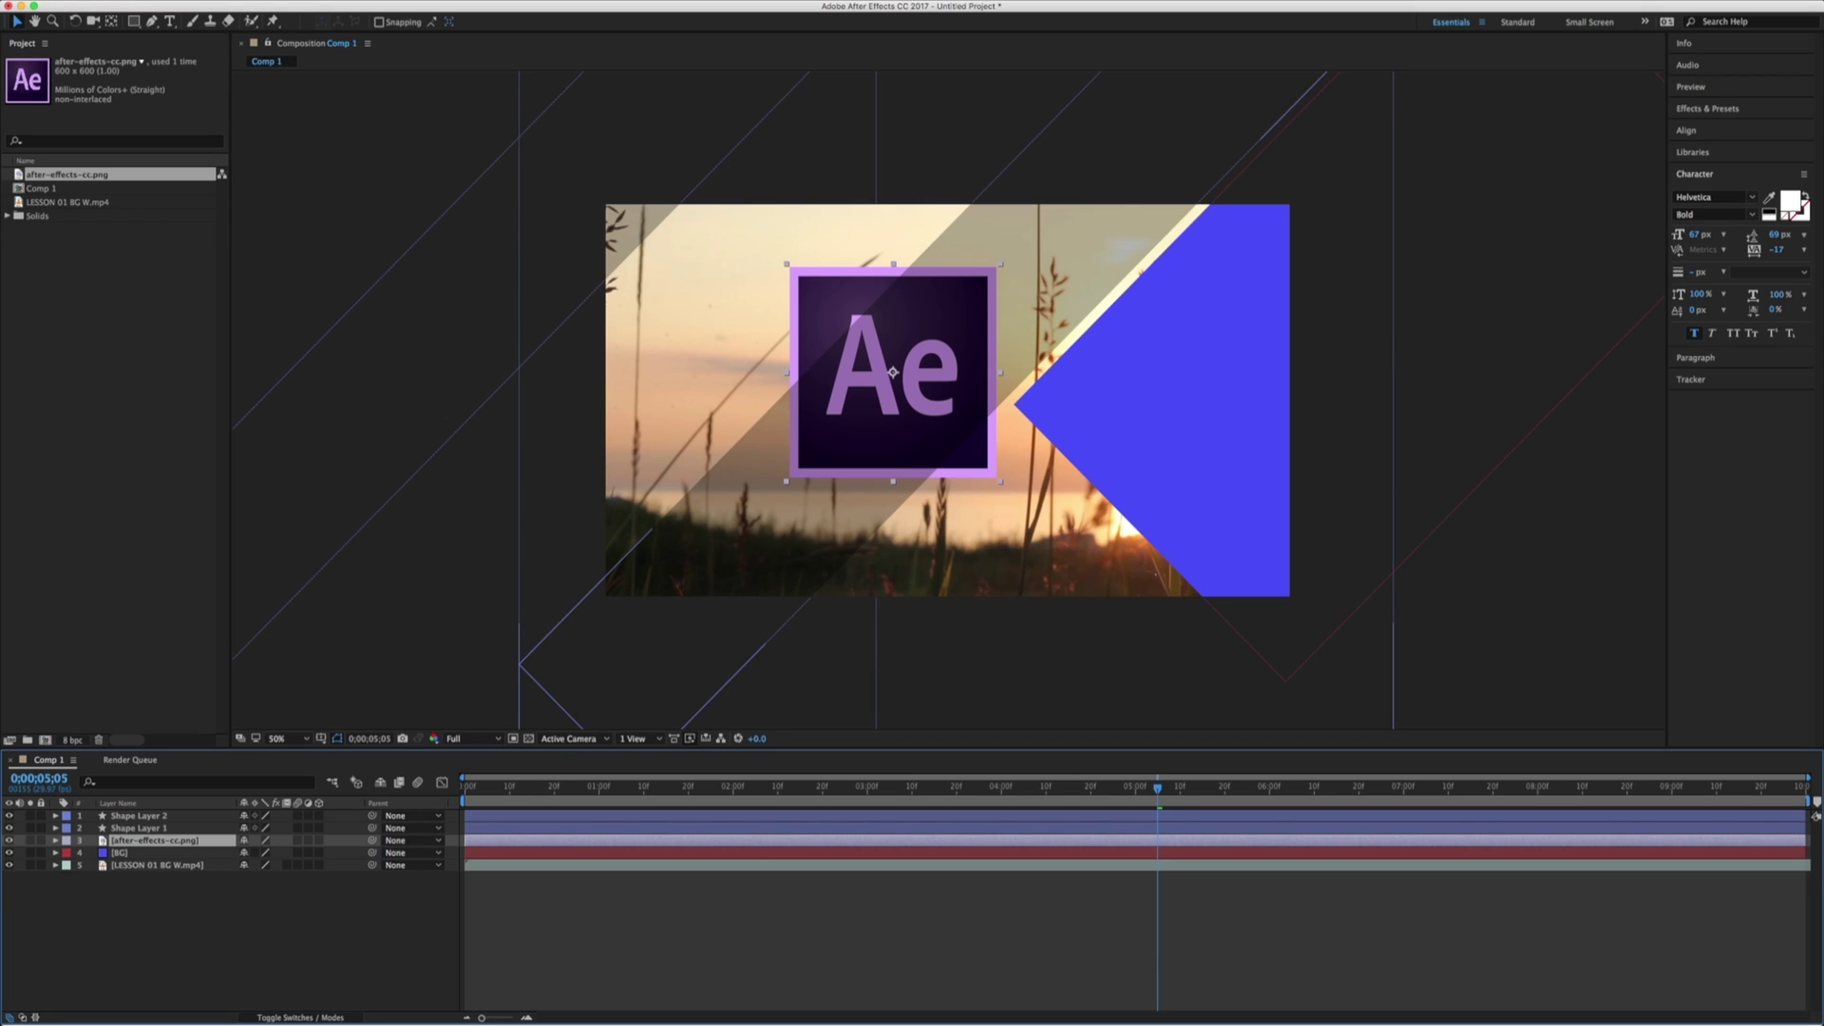
pyautogui.press('super+5')
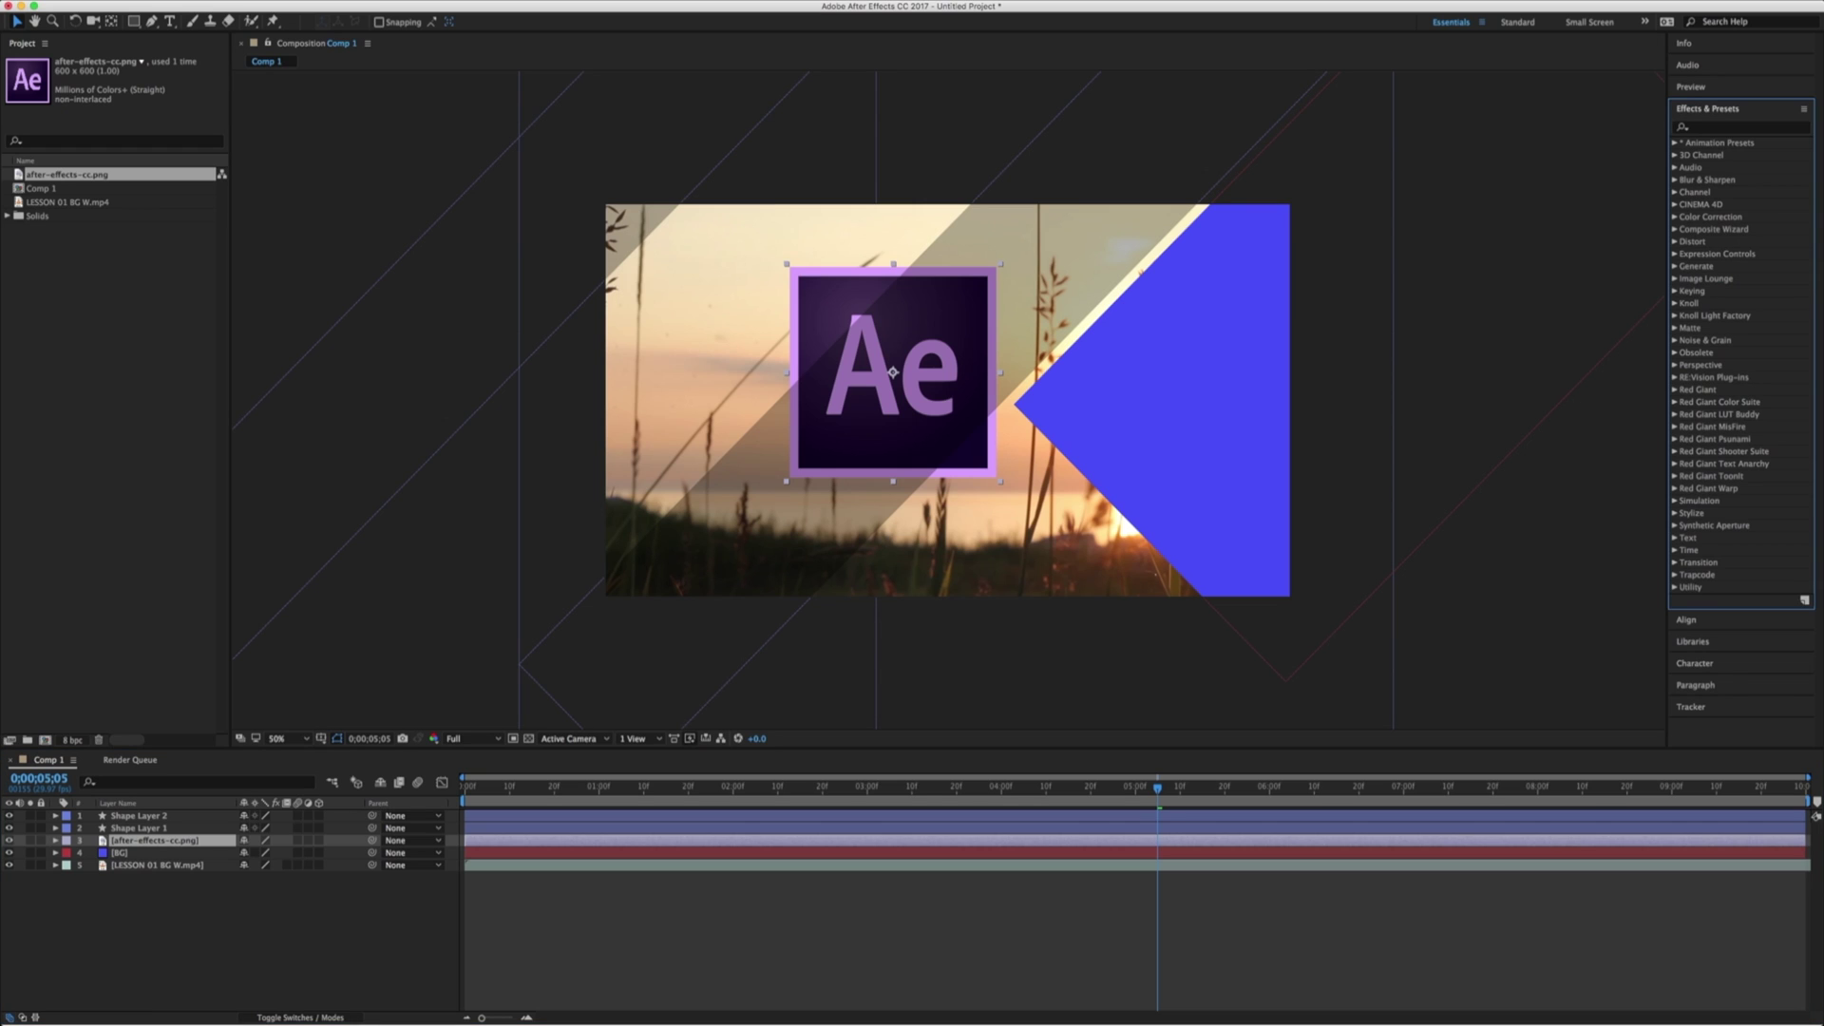
pyautogui.click(1740, 126)
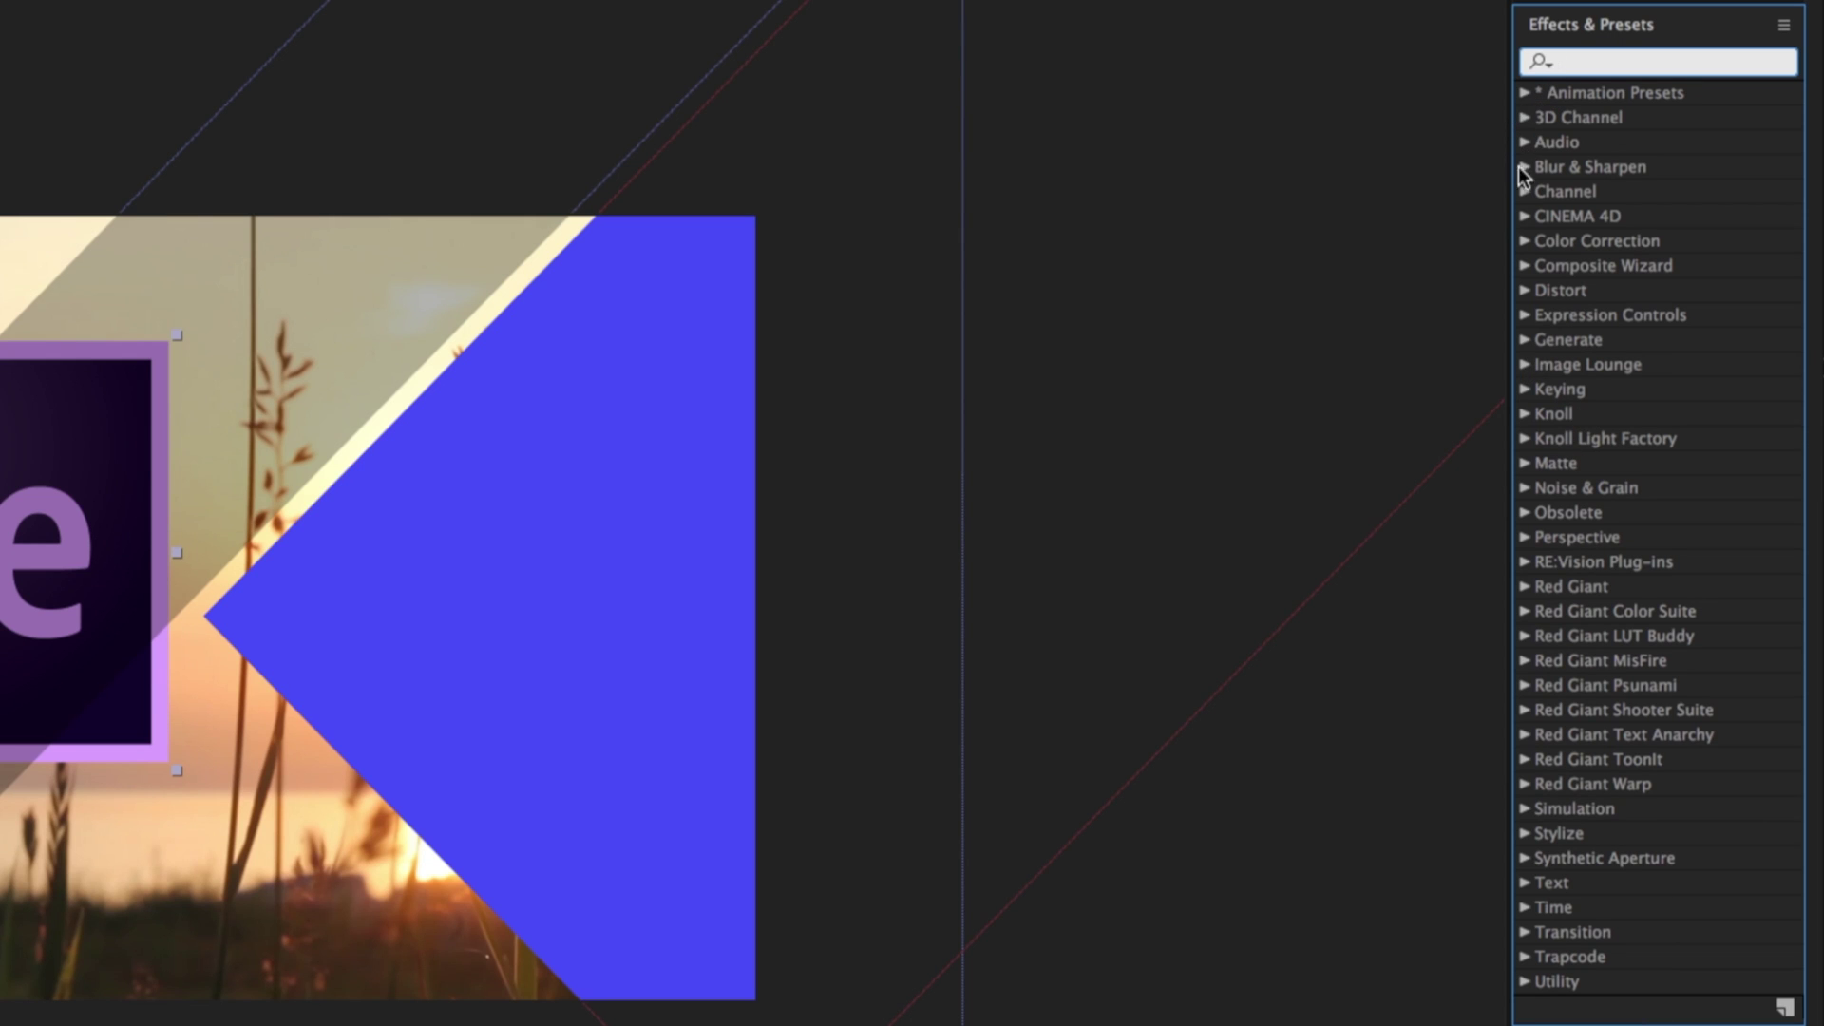
pyautogui.click(1525, 291)
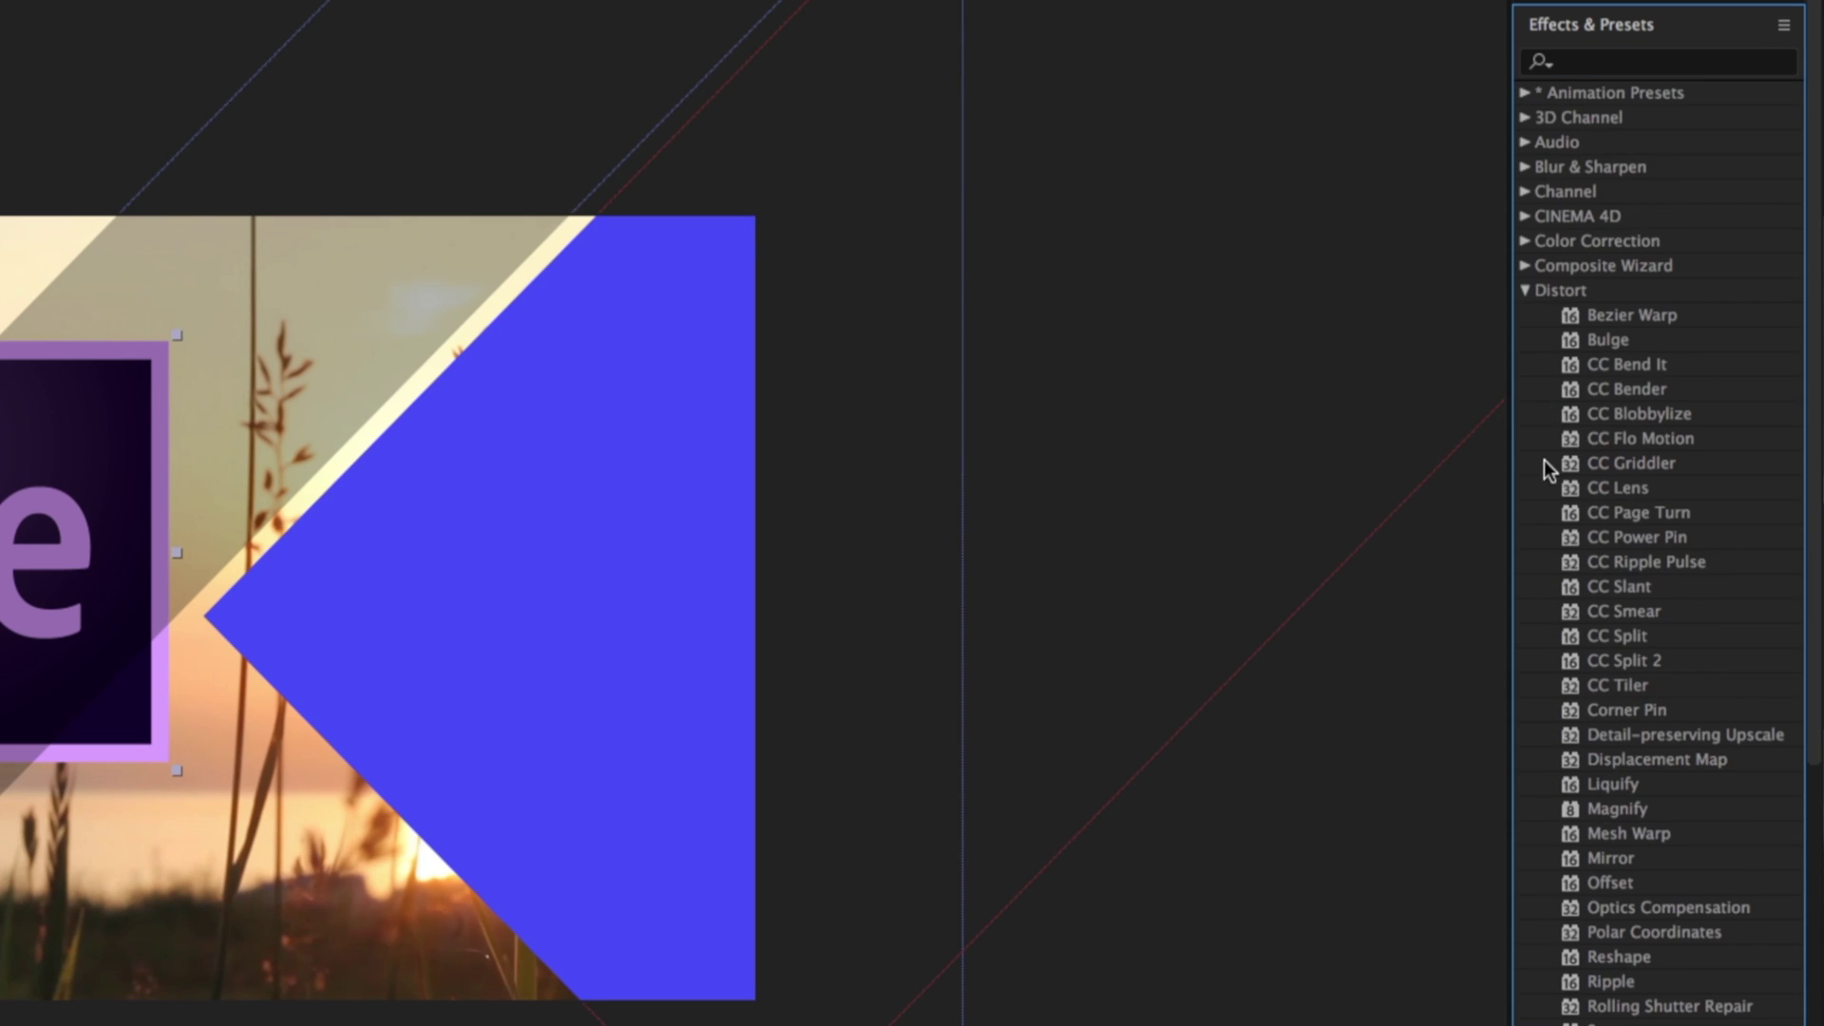
pyautogui.scroll(-10, 1603, 521)
pyautogui.scroll(10, 1603, 522)
pyautogui.click(1524, 291)
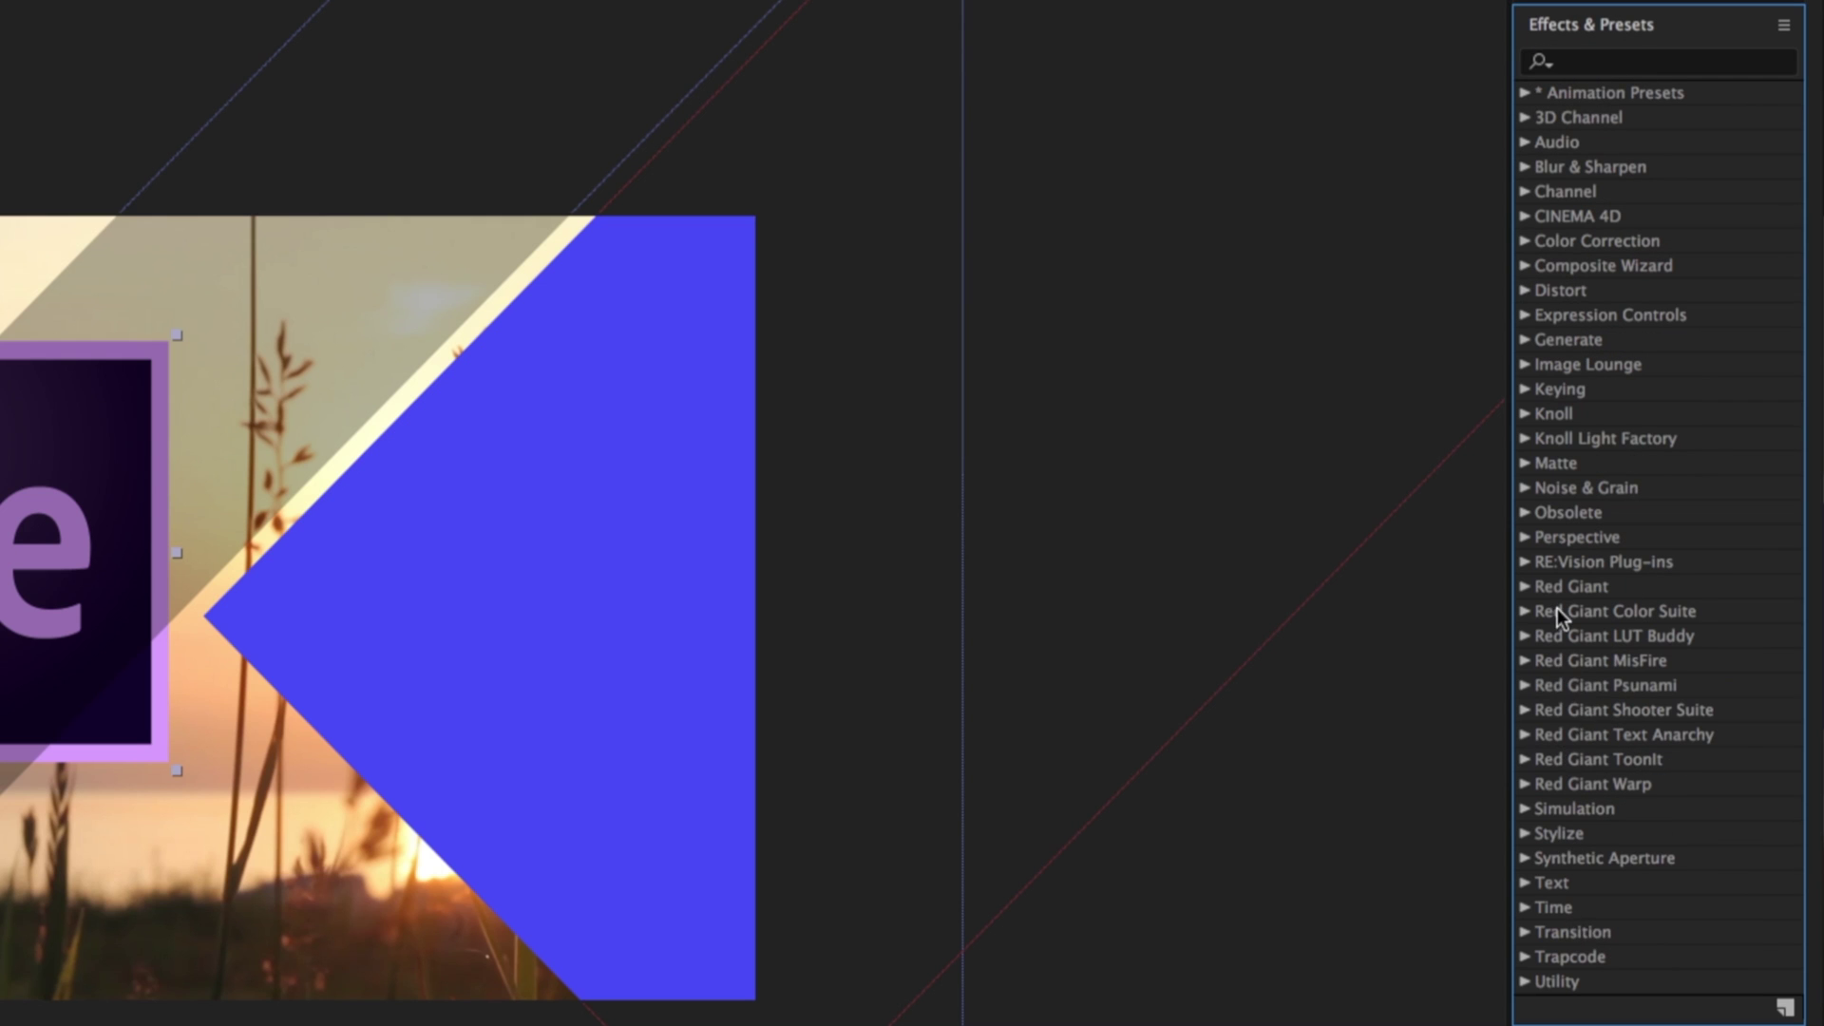
# - Search the effects for "ramp" and apply Gradient Ramp to the BG solid
pyautogui.click(1586, 61)
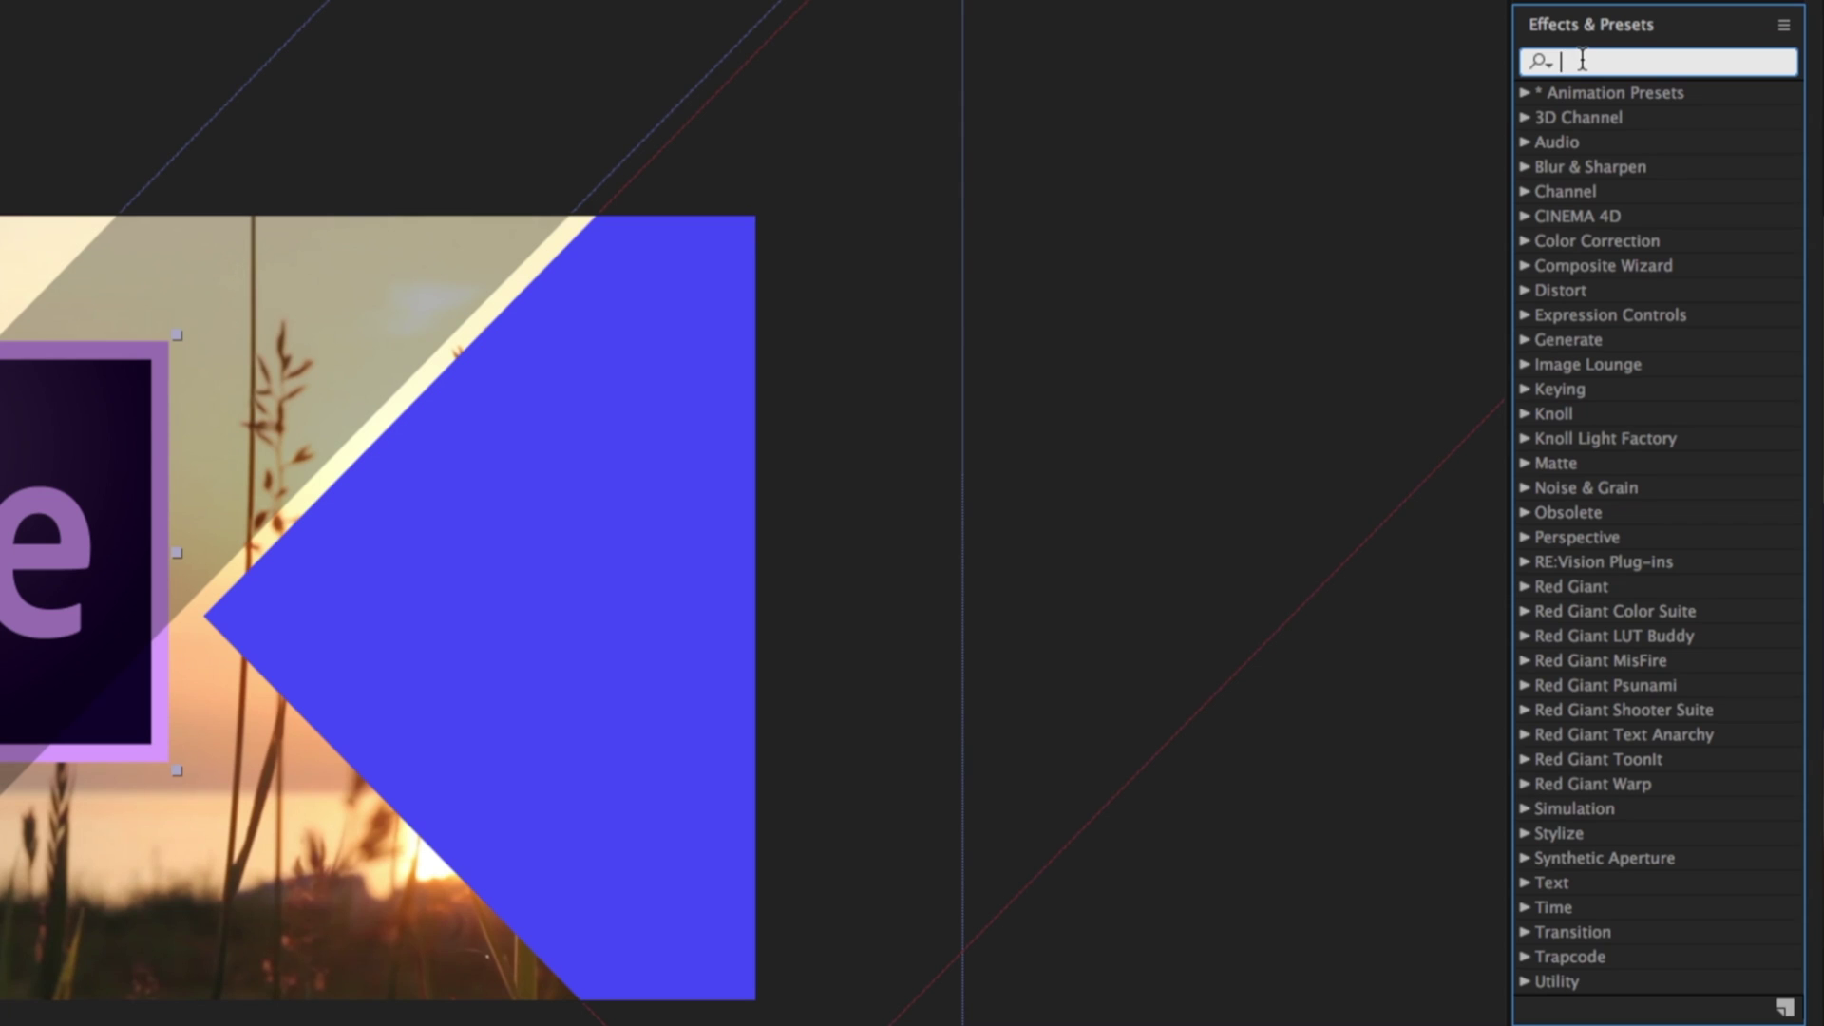
pyautogui.write('ramp')
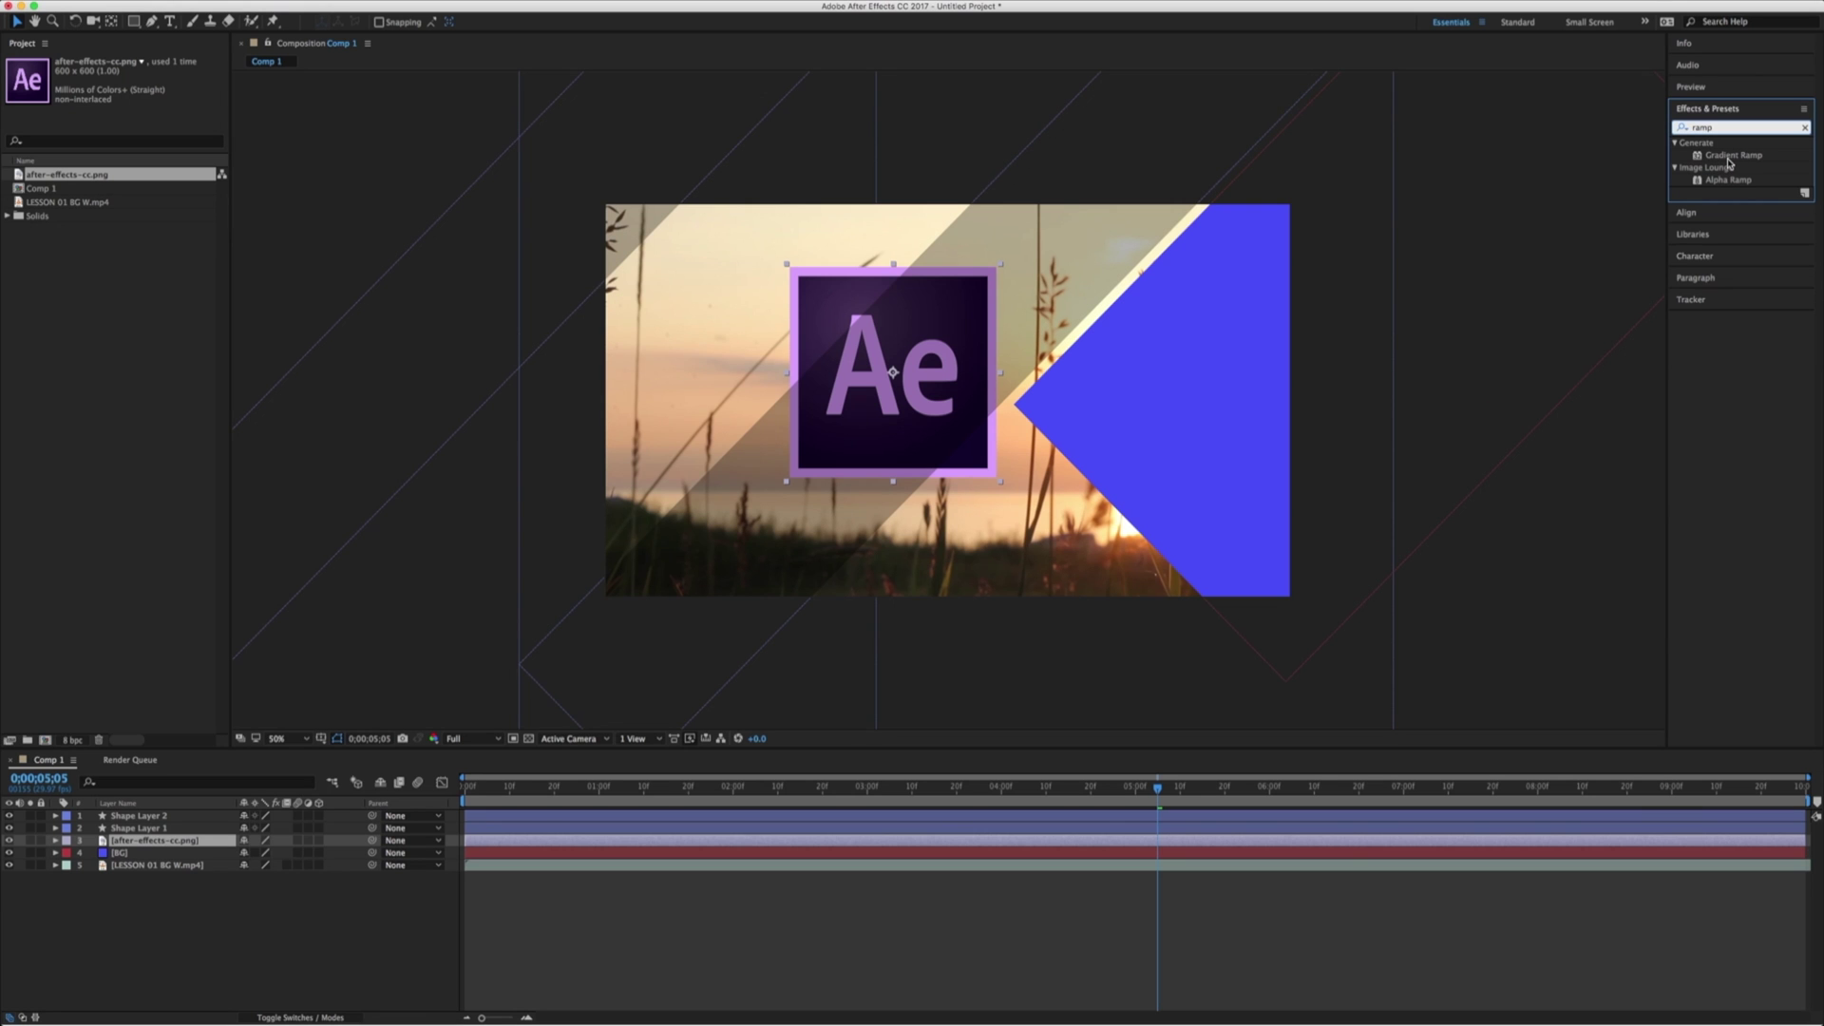
pyautogui.click(127, 857)
pyautogui.moveTo(1731, 155); pyautogui.dragTo(1416, 295)
pyautogui.click(1475, 326)
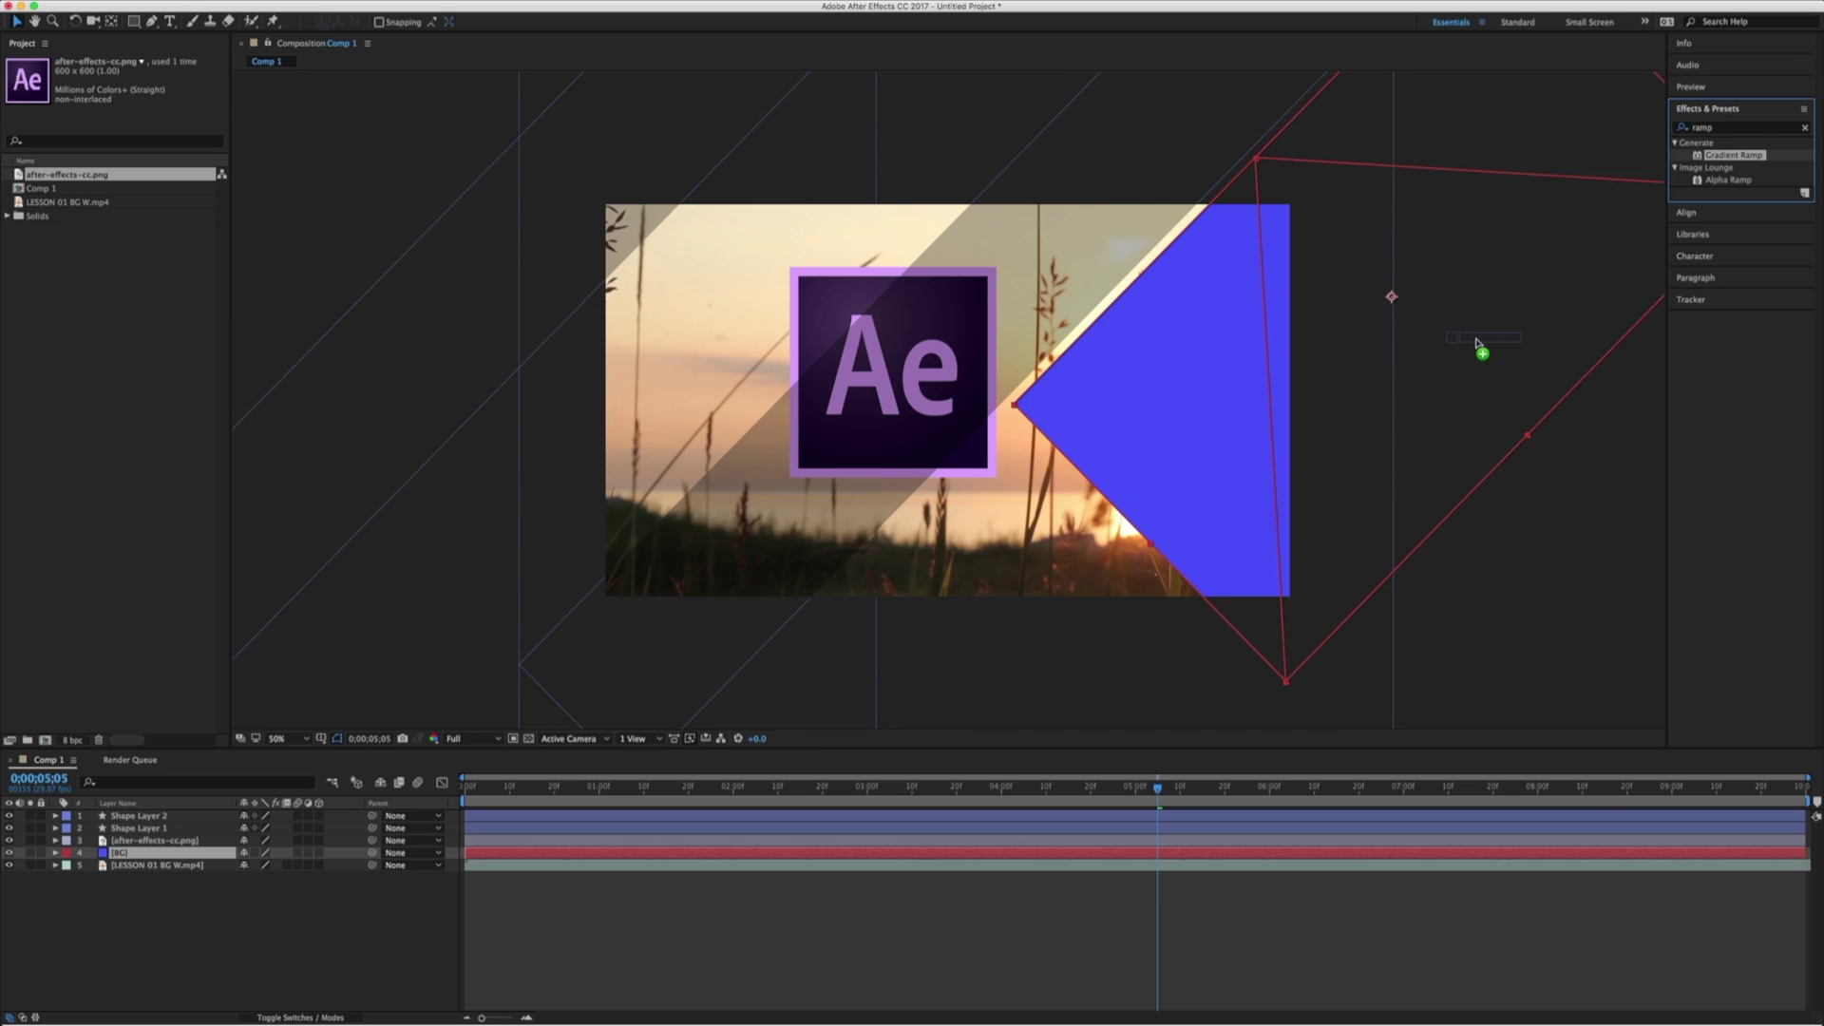
pyautogui.moveTo(1296, 363); pyautogui.dragTo(136, 856)
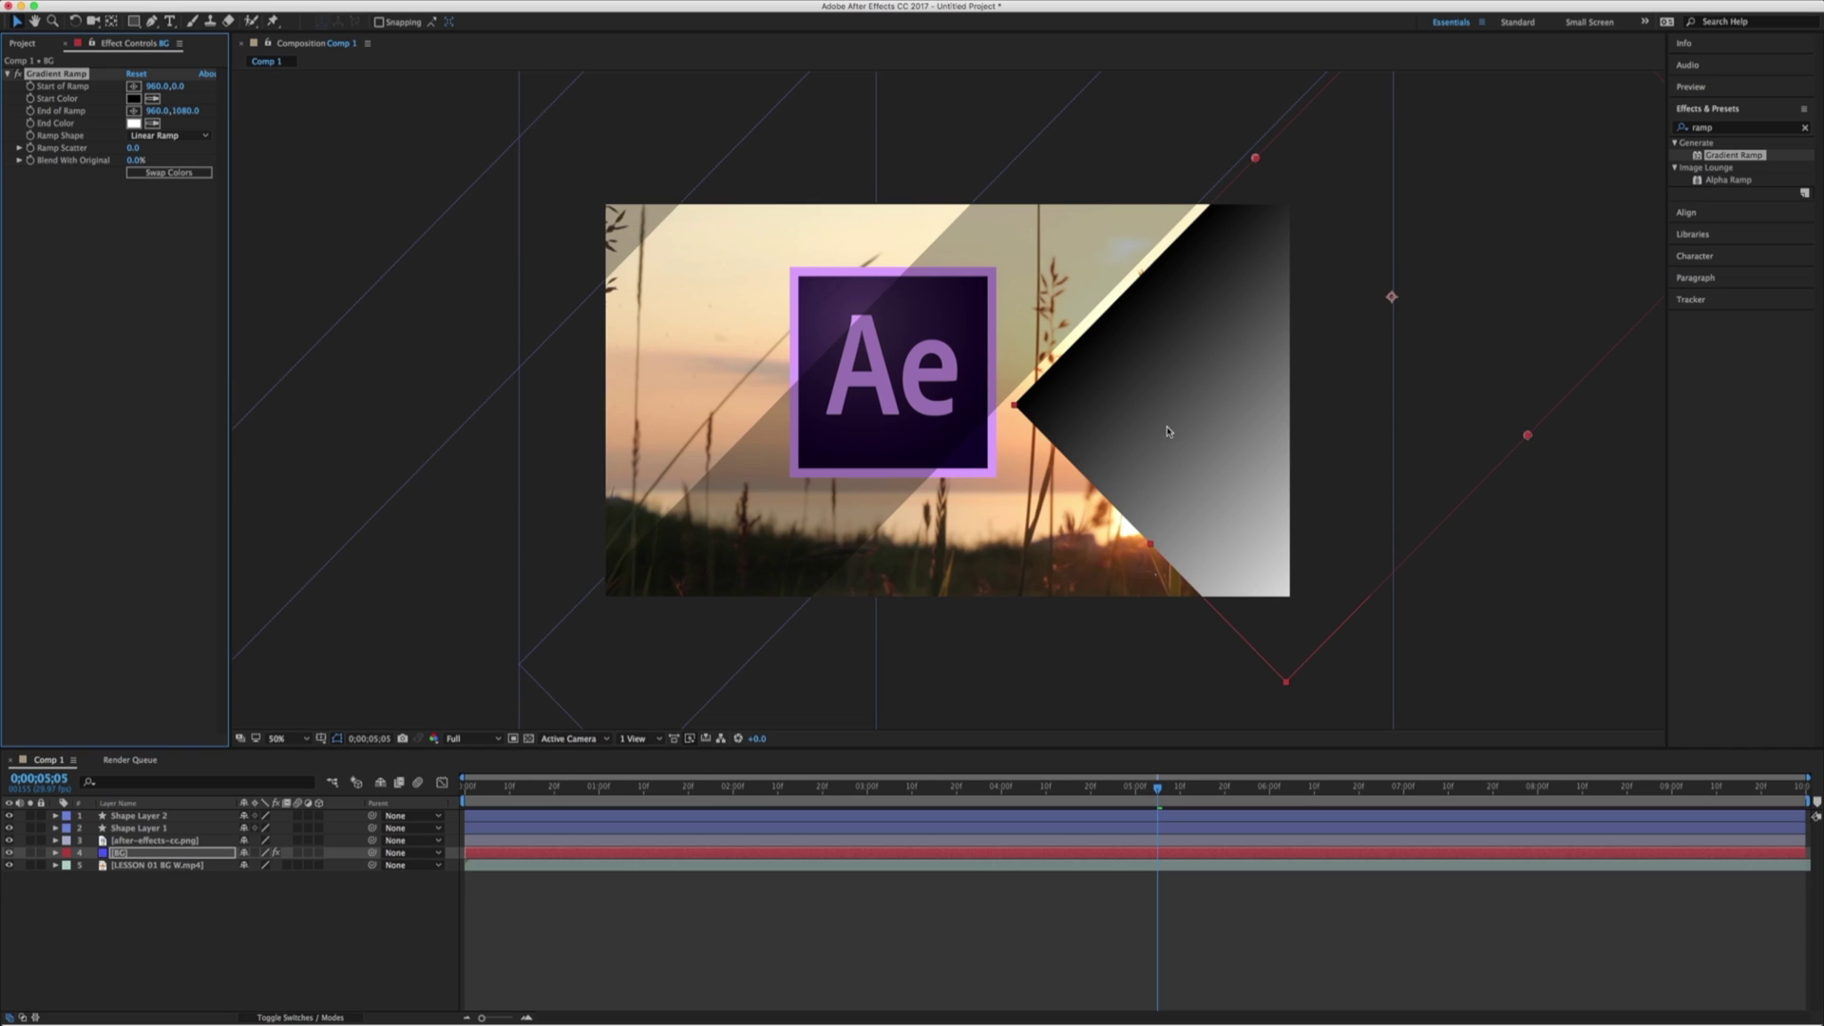
# - Set the Gradient Ramp's end color to dark gray 3D3C3C
pyautogui.click(134, 123)
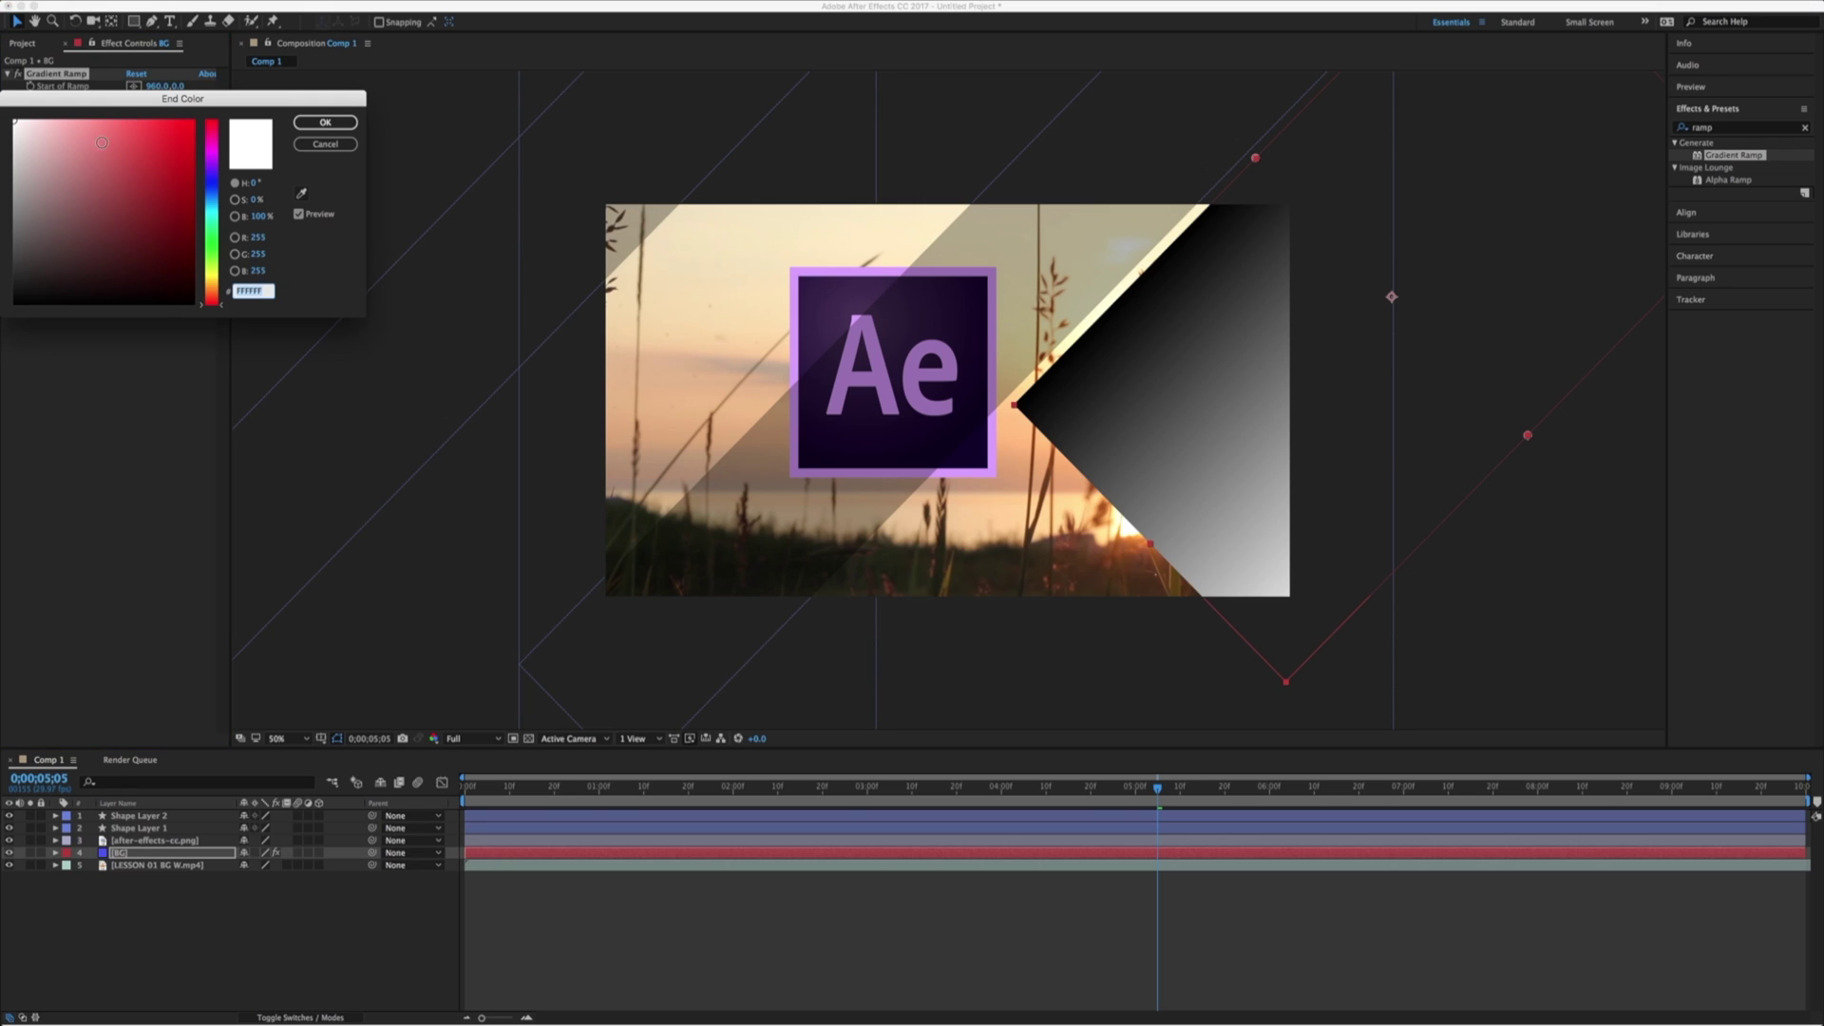
pyautogui.click(15, 260)
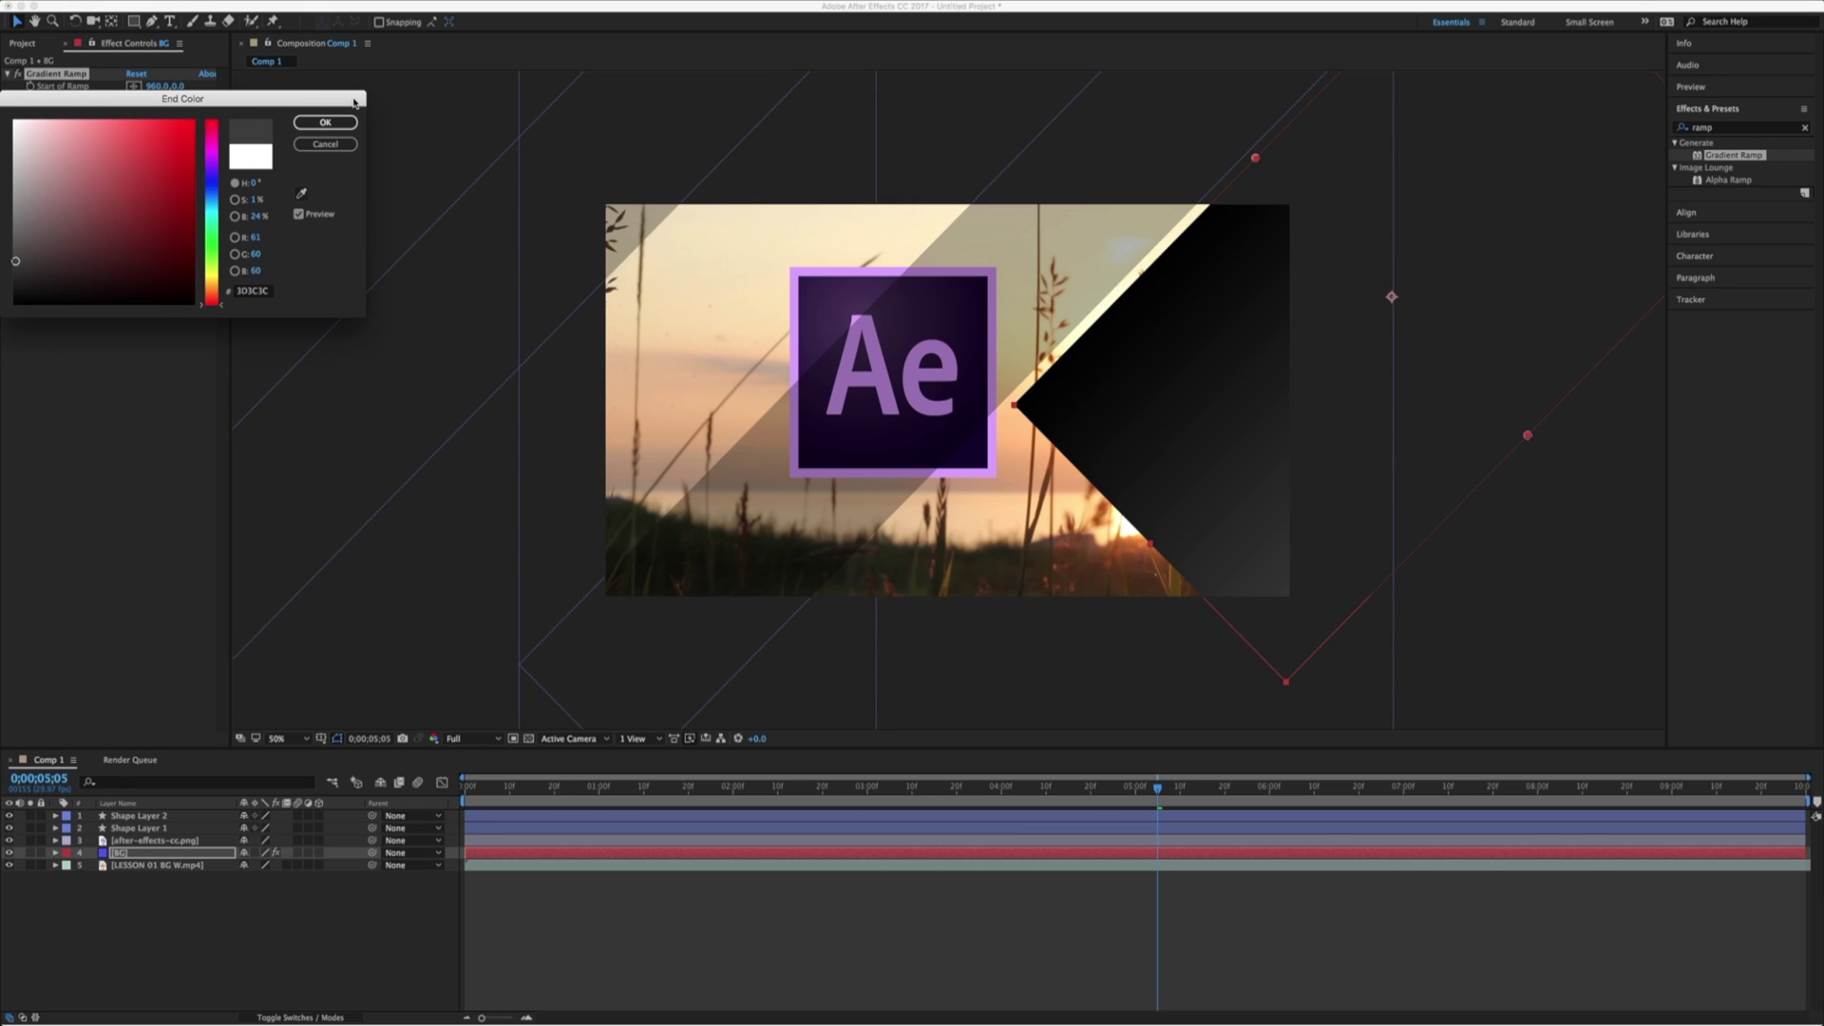
pyautogui.click(325, 122)
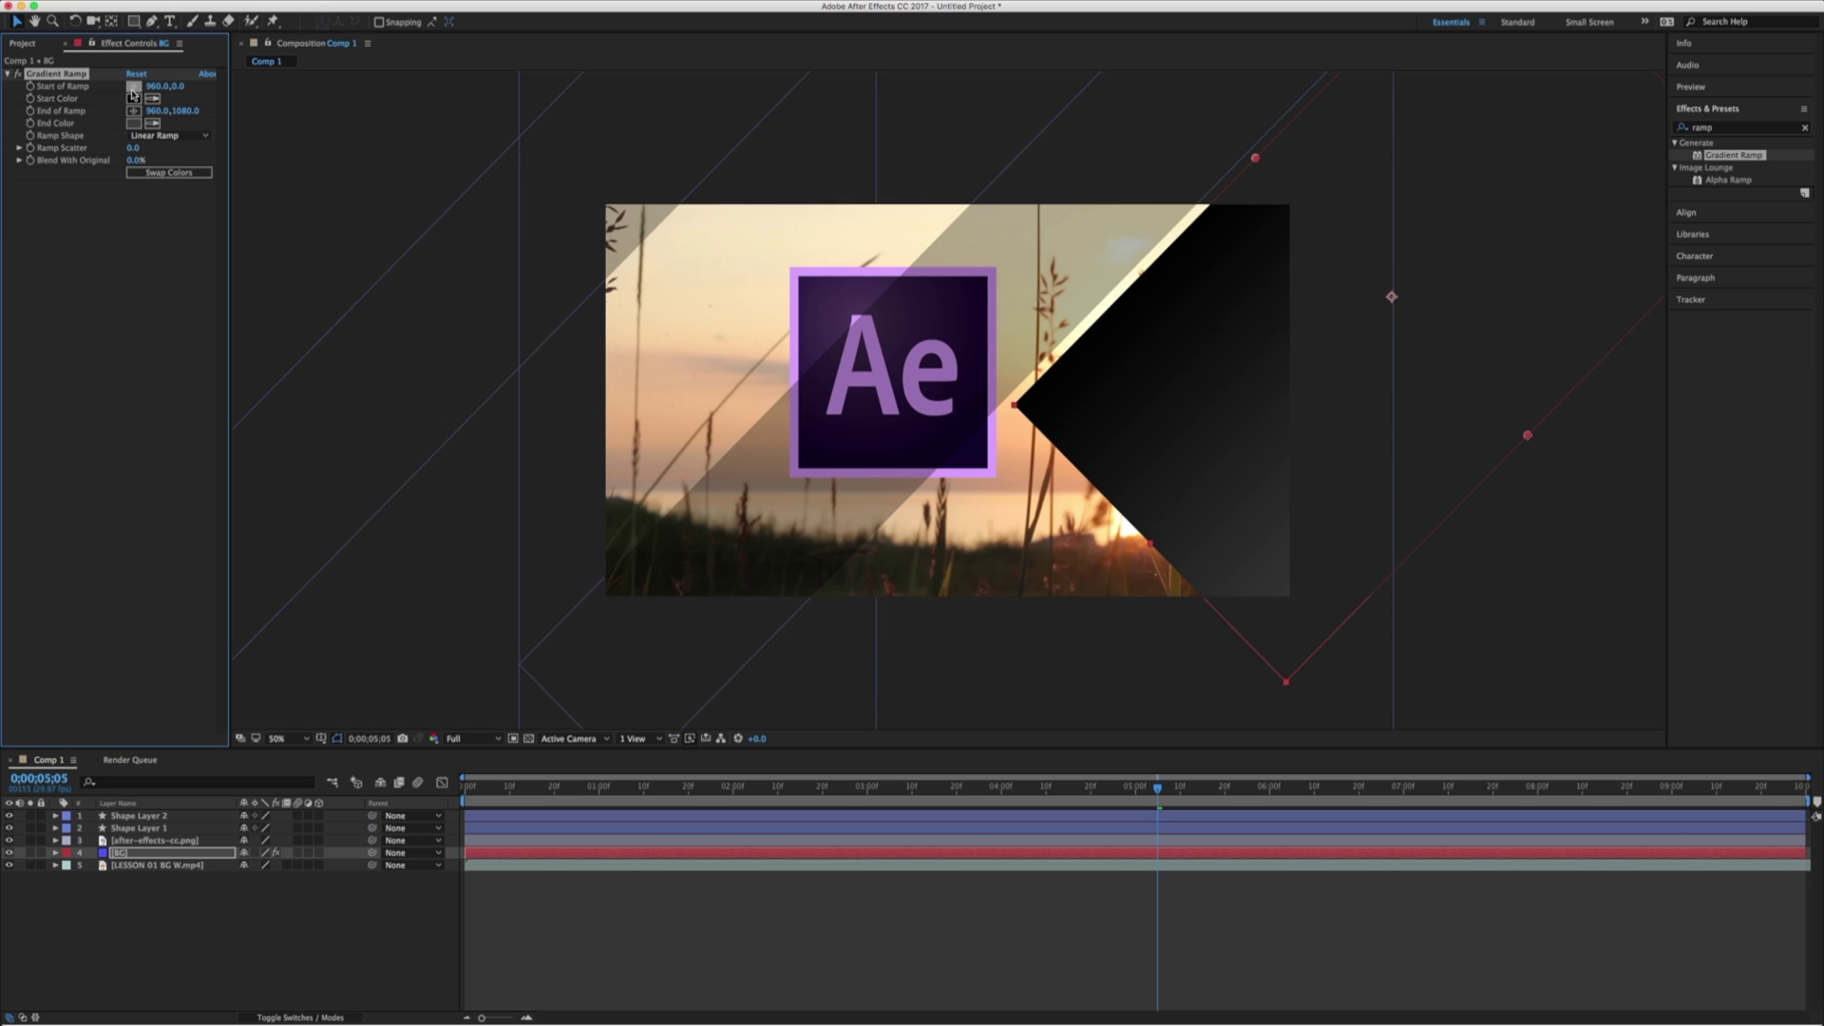
# - Place the Gradient Ramp's start point at the logo's edge and its end point just outside the frame's lower-right corner
pyautogui.click(133, 90)
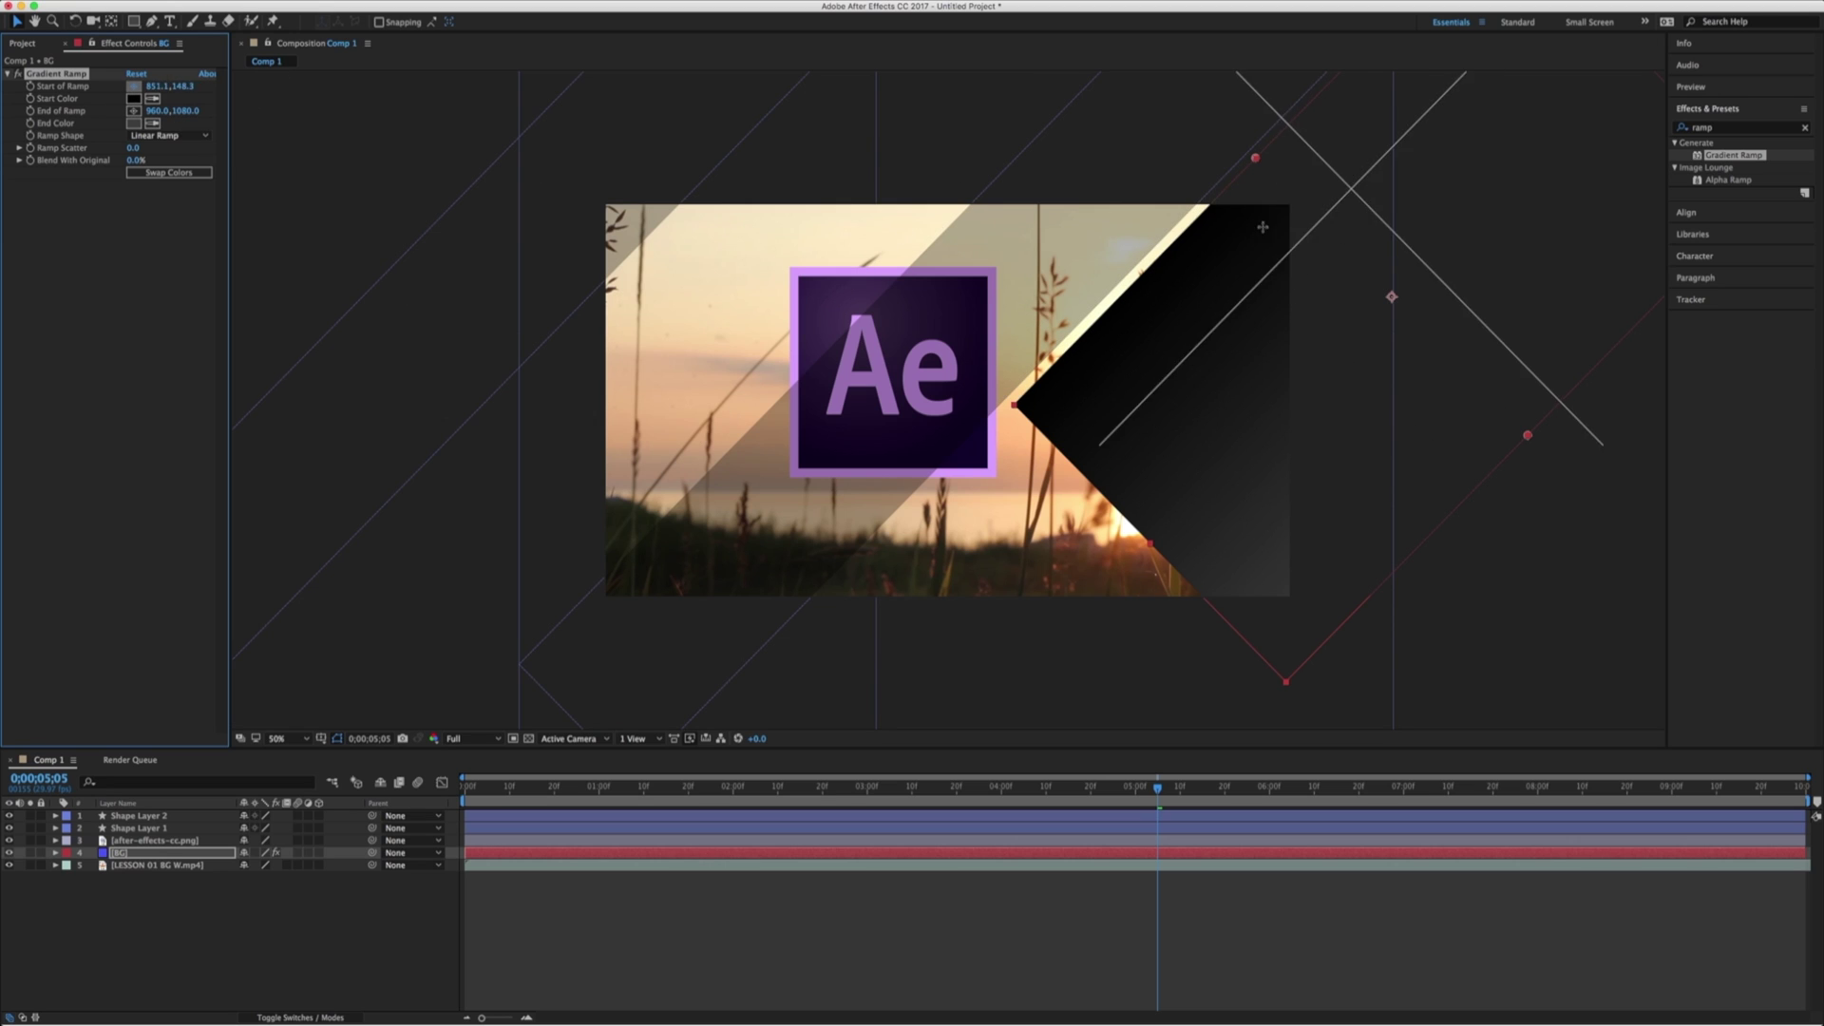
pyautogui.moveTo(1226, 255); pyautogui.dragTo(991, 209)
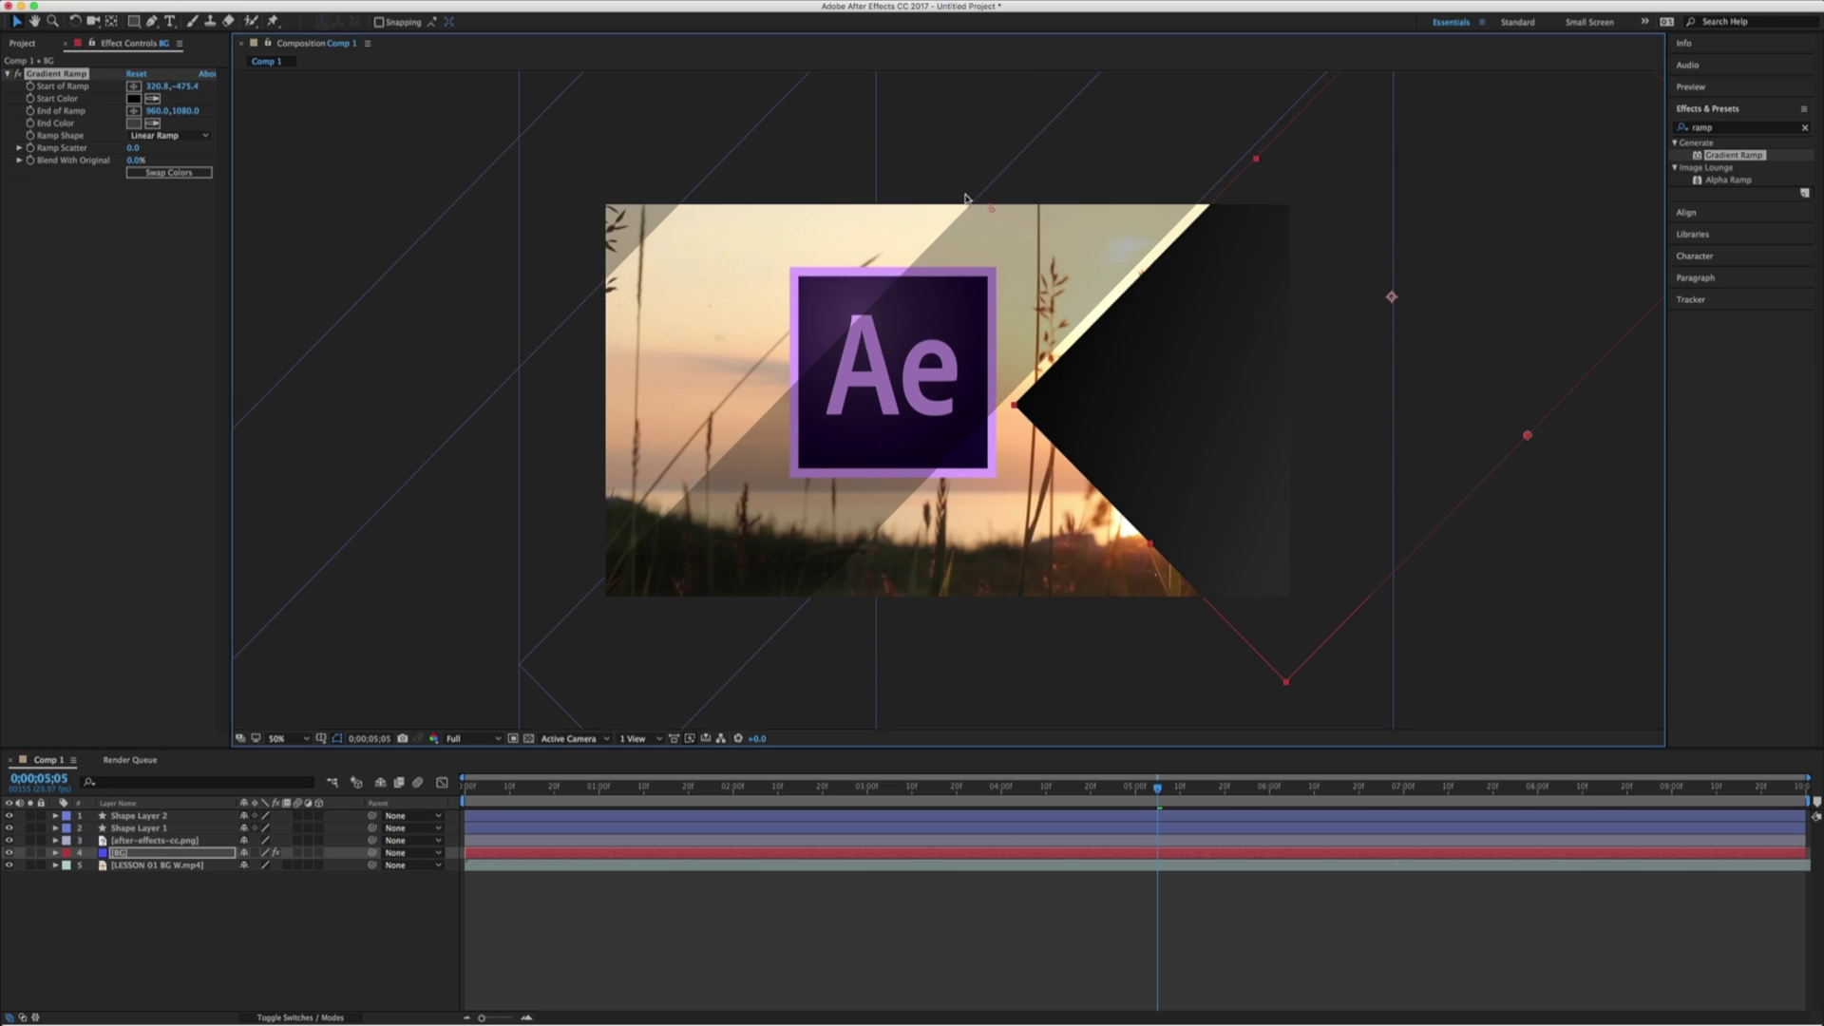
pyautogui.moveTo(878, 196); pyautogui.dragTo(822, 279)
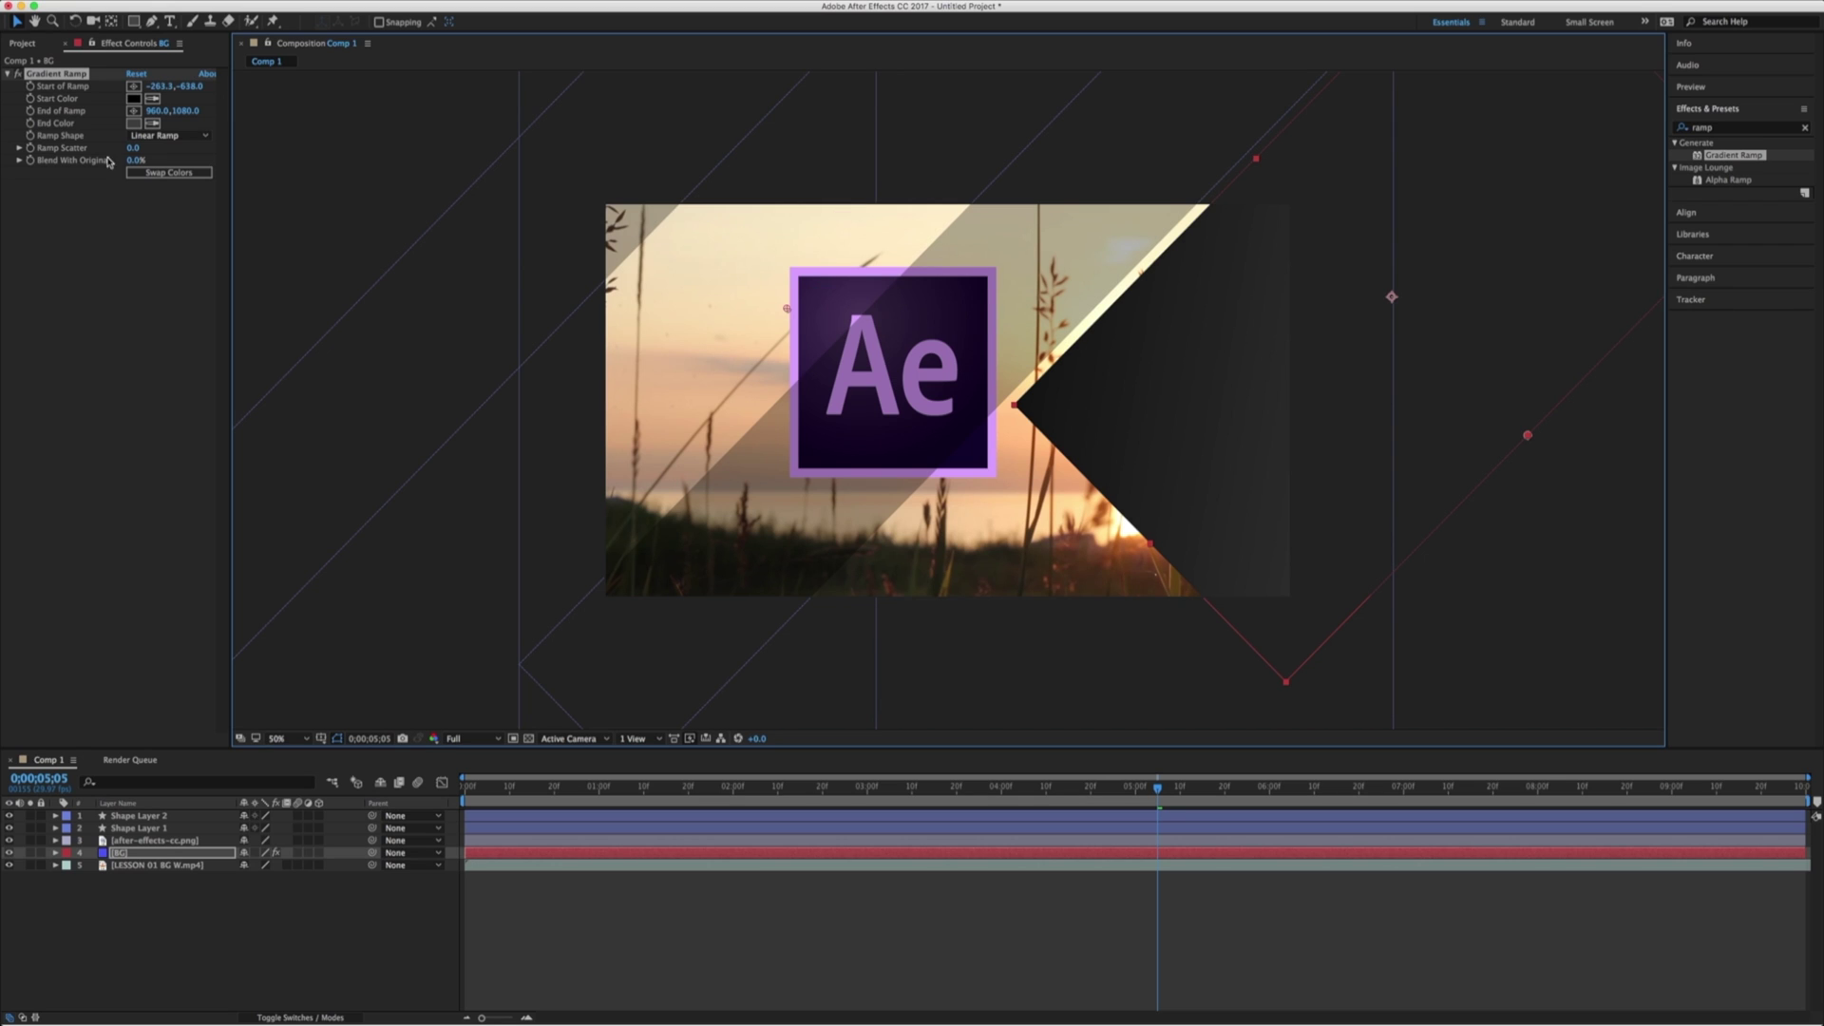
pyautogui.click(133, 116)
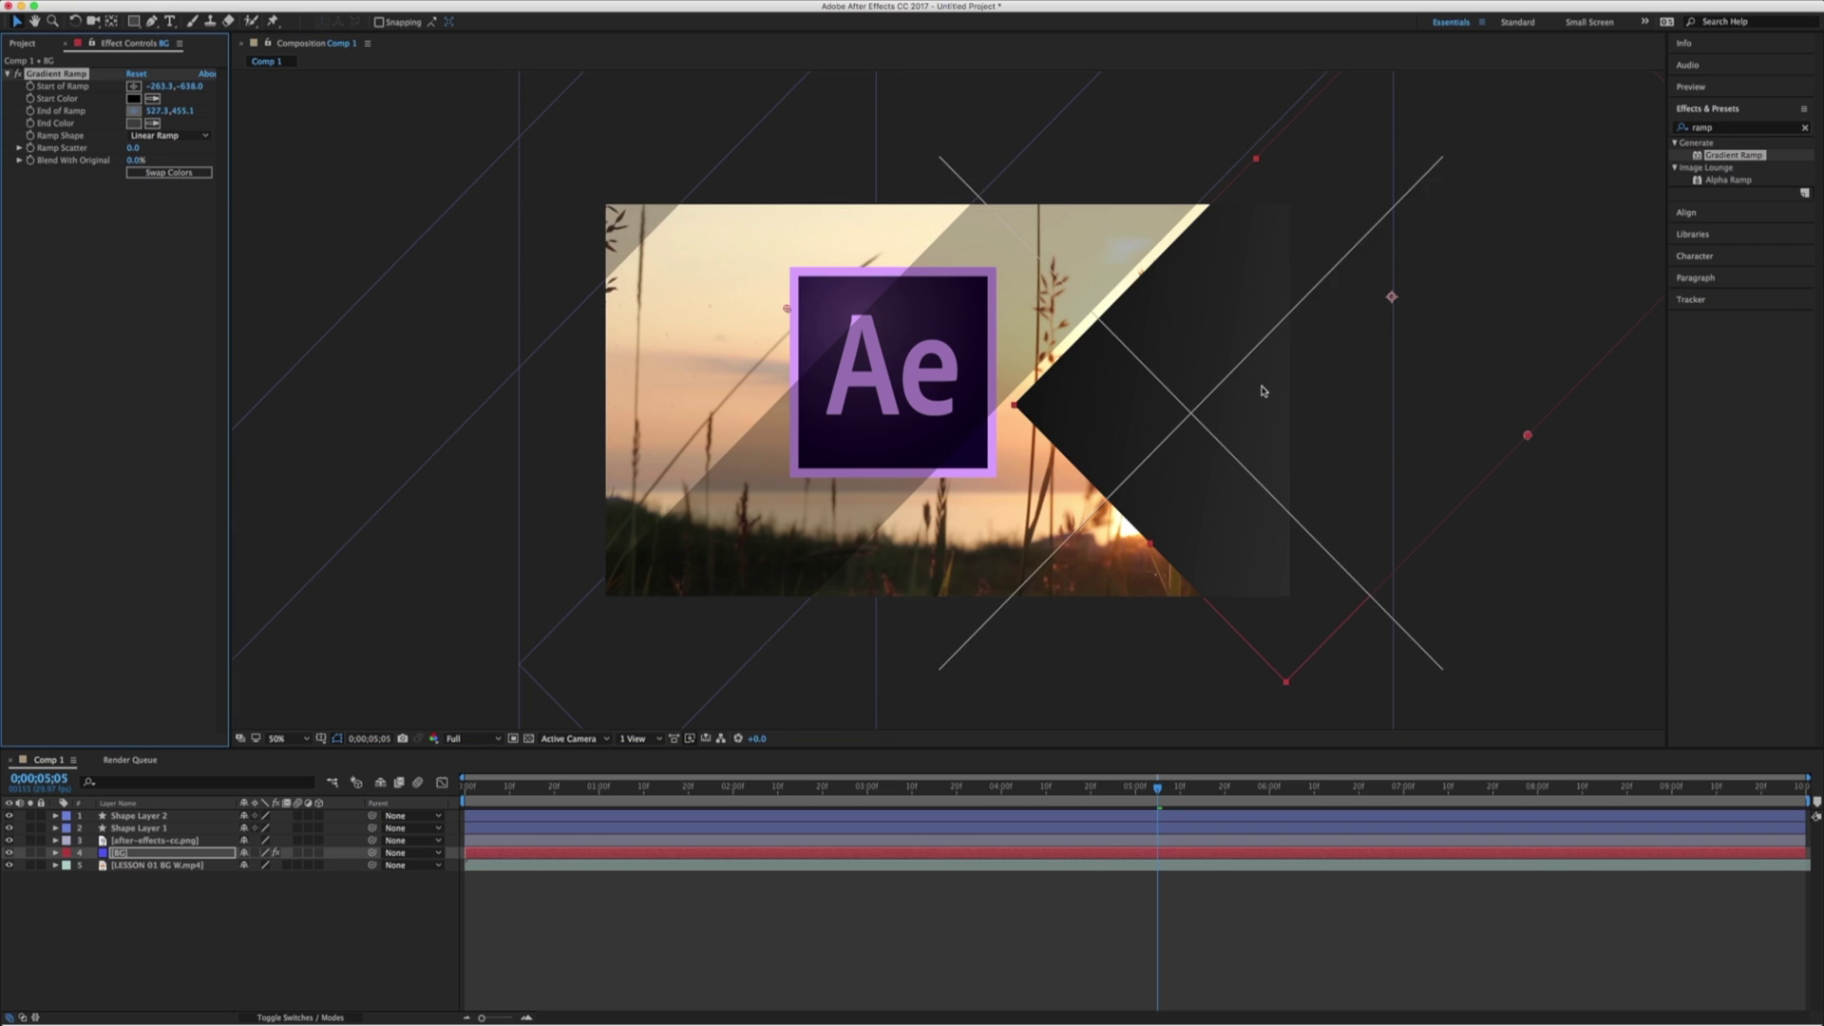
pyautogui.click(1265, 430)
pyautogui.moveTo(1264, 430); pyautogui.dragTo(1361, 596)
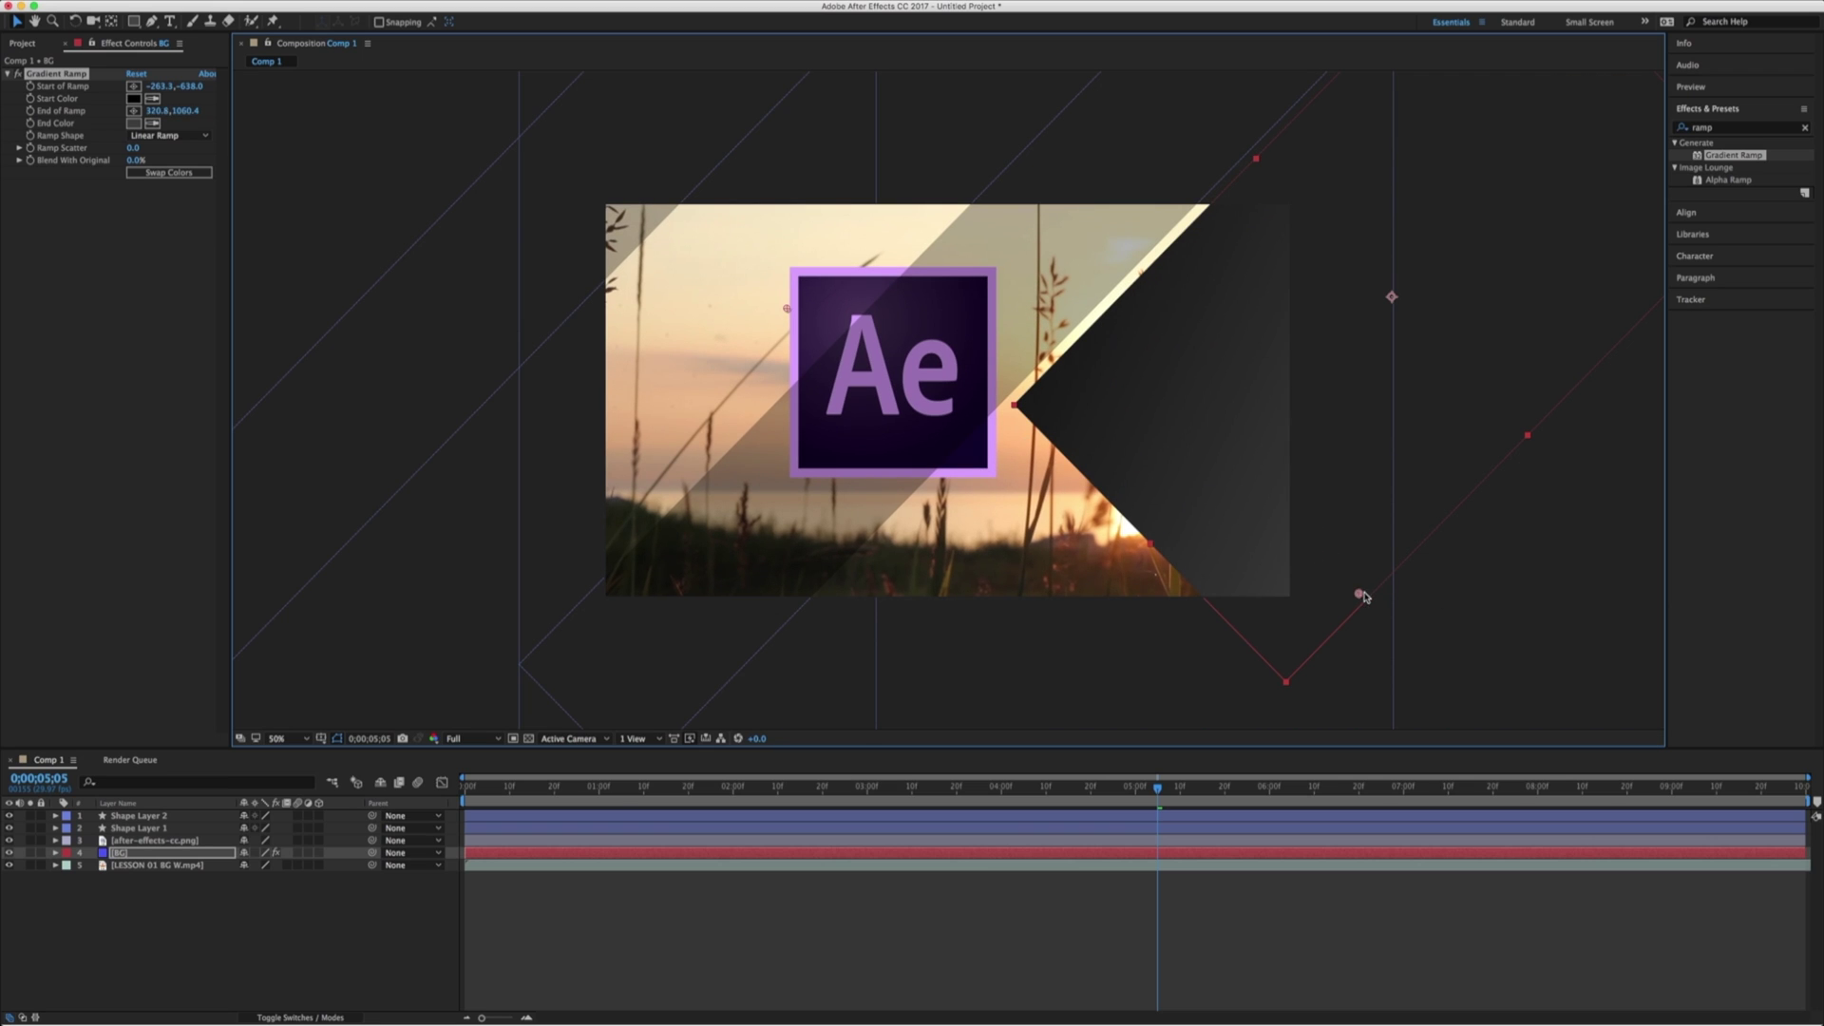
pyautogui.click(1028, 685)
pyautogui.click(436, 516)
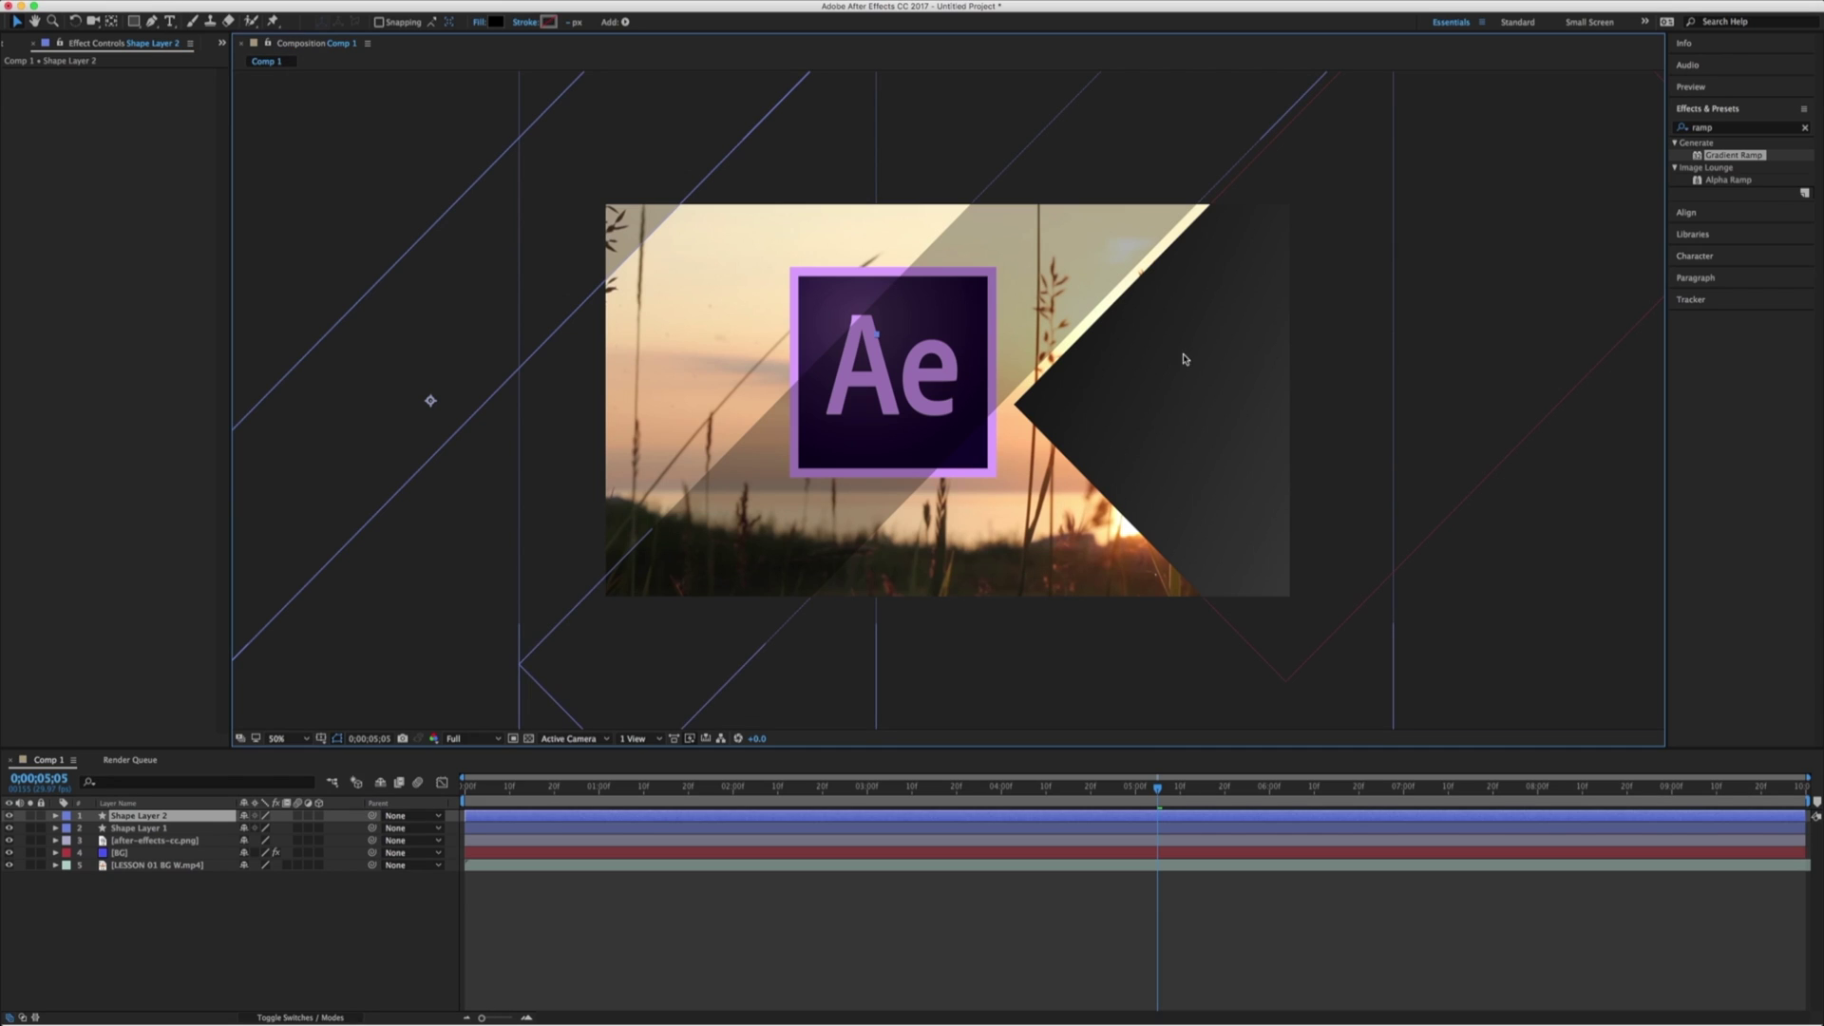
# - Try two lines of filler point text over the dark BG shape and clear them
pyautogui.press('super+t')
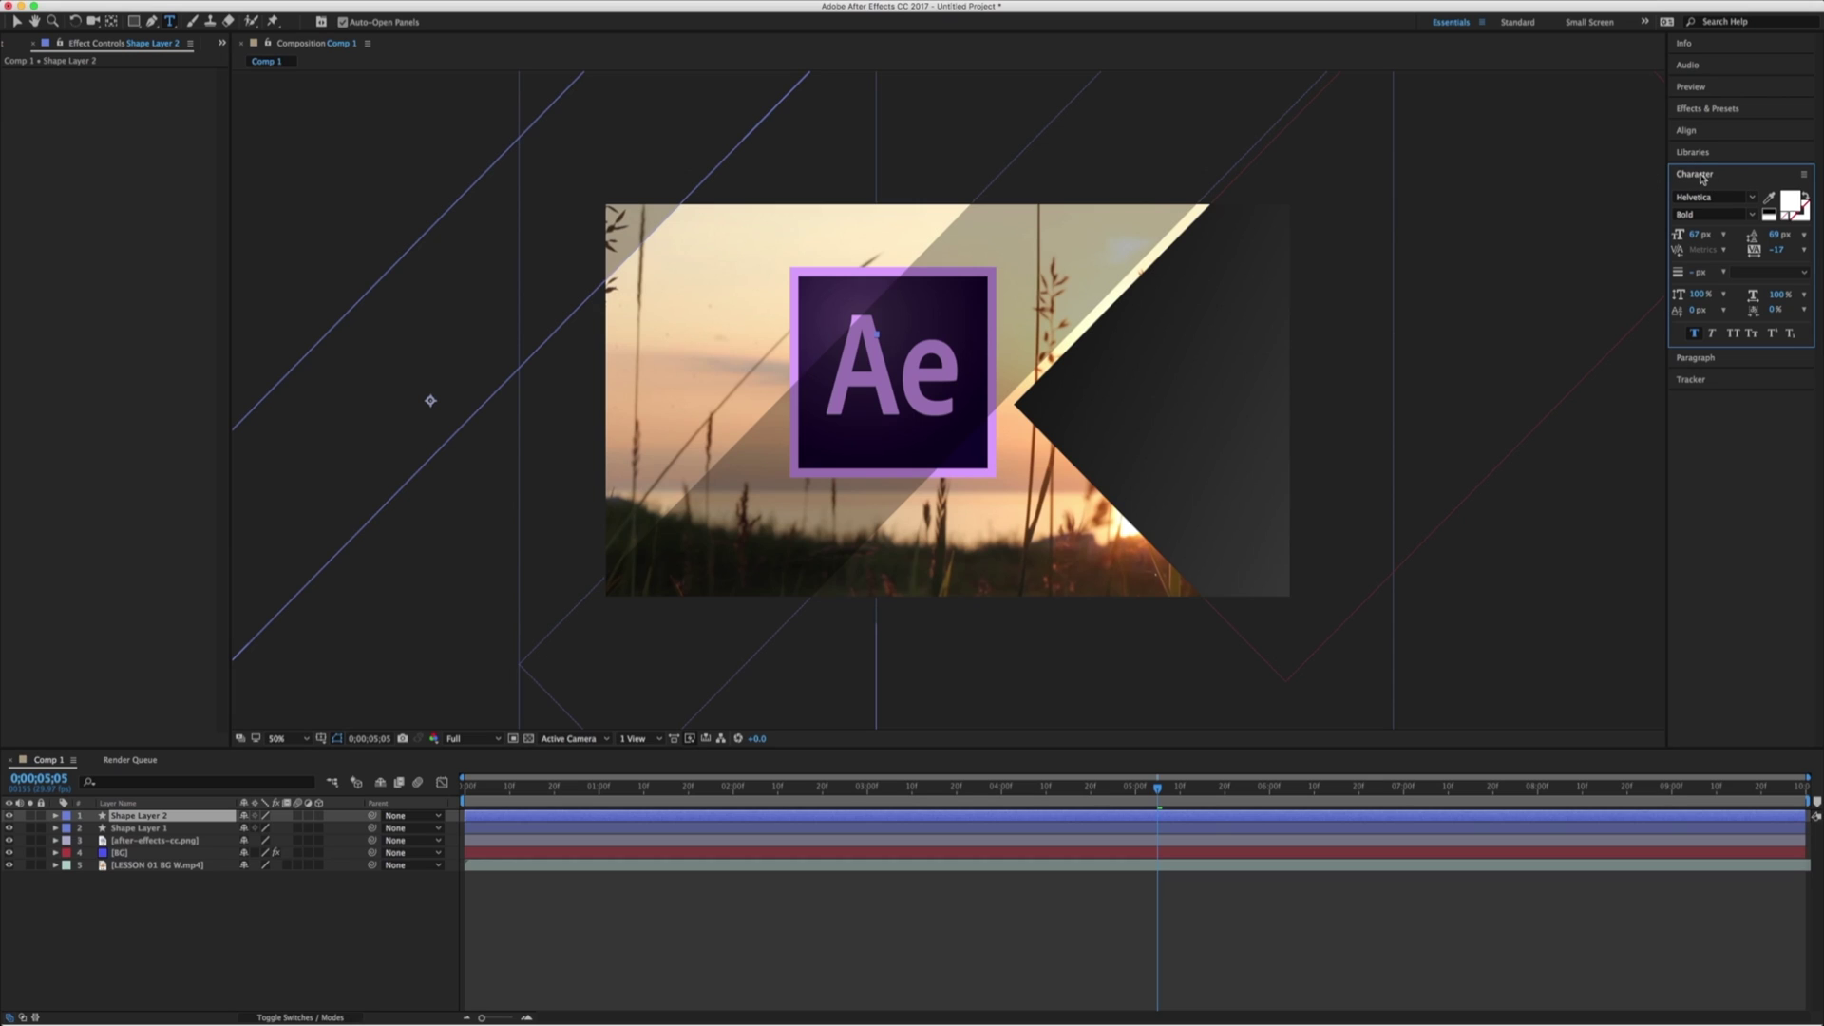
pyautogui.click(1102, 359)
pyautogui.write('dfhdfhdfhdfghfd')
pyautogui.press('Return')
pyautogui.write('dfgdsfgsdfg')
pyautogui.hotkey('ctrl', 'a')
pyautogui.press('BackSpace')
pyautogui.press('Escape')
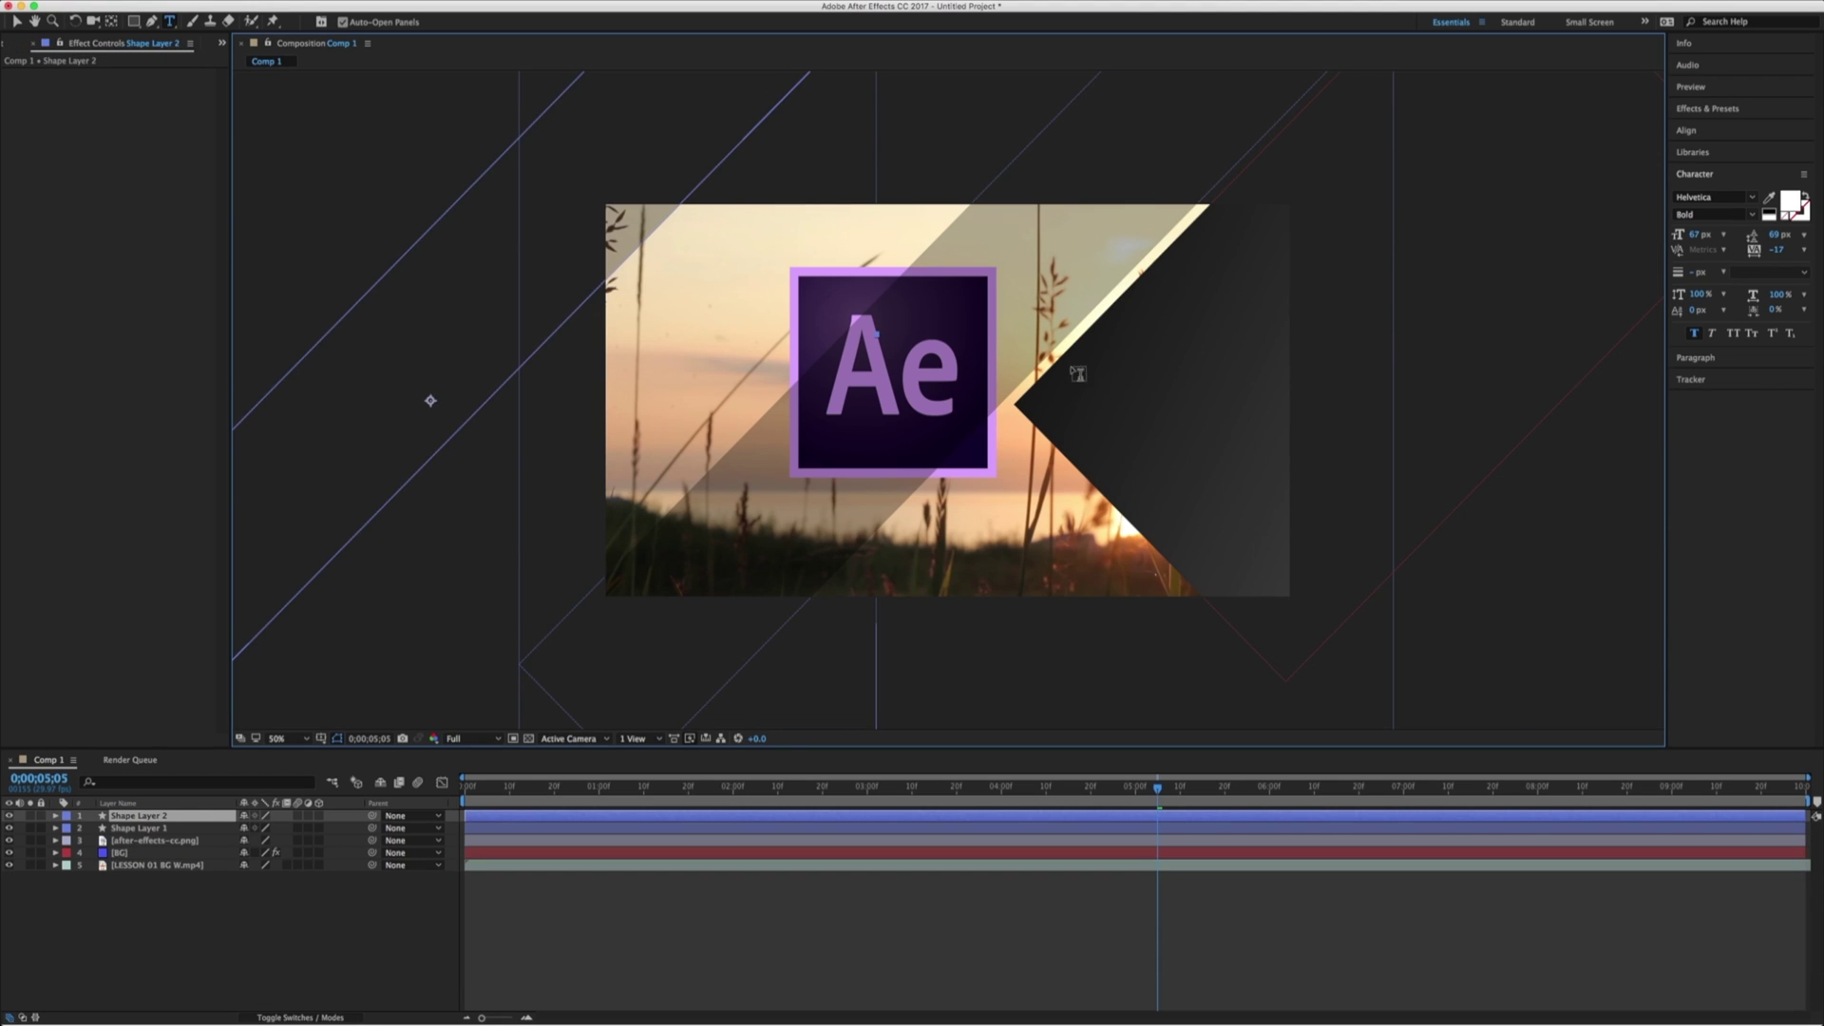
# - Try a paragraph text box on the dark BG shape with filler text wrapping inside it, and undo it
pyautogui.moveTo(1087, 344); pyautogui.dragTo(1271, 454)
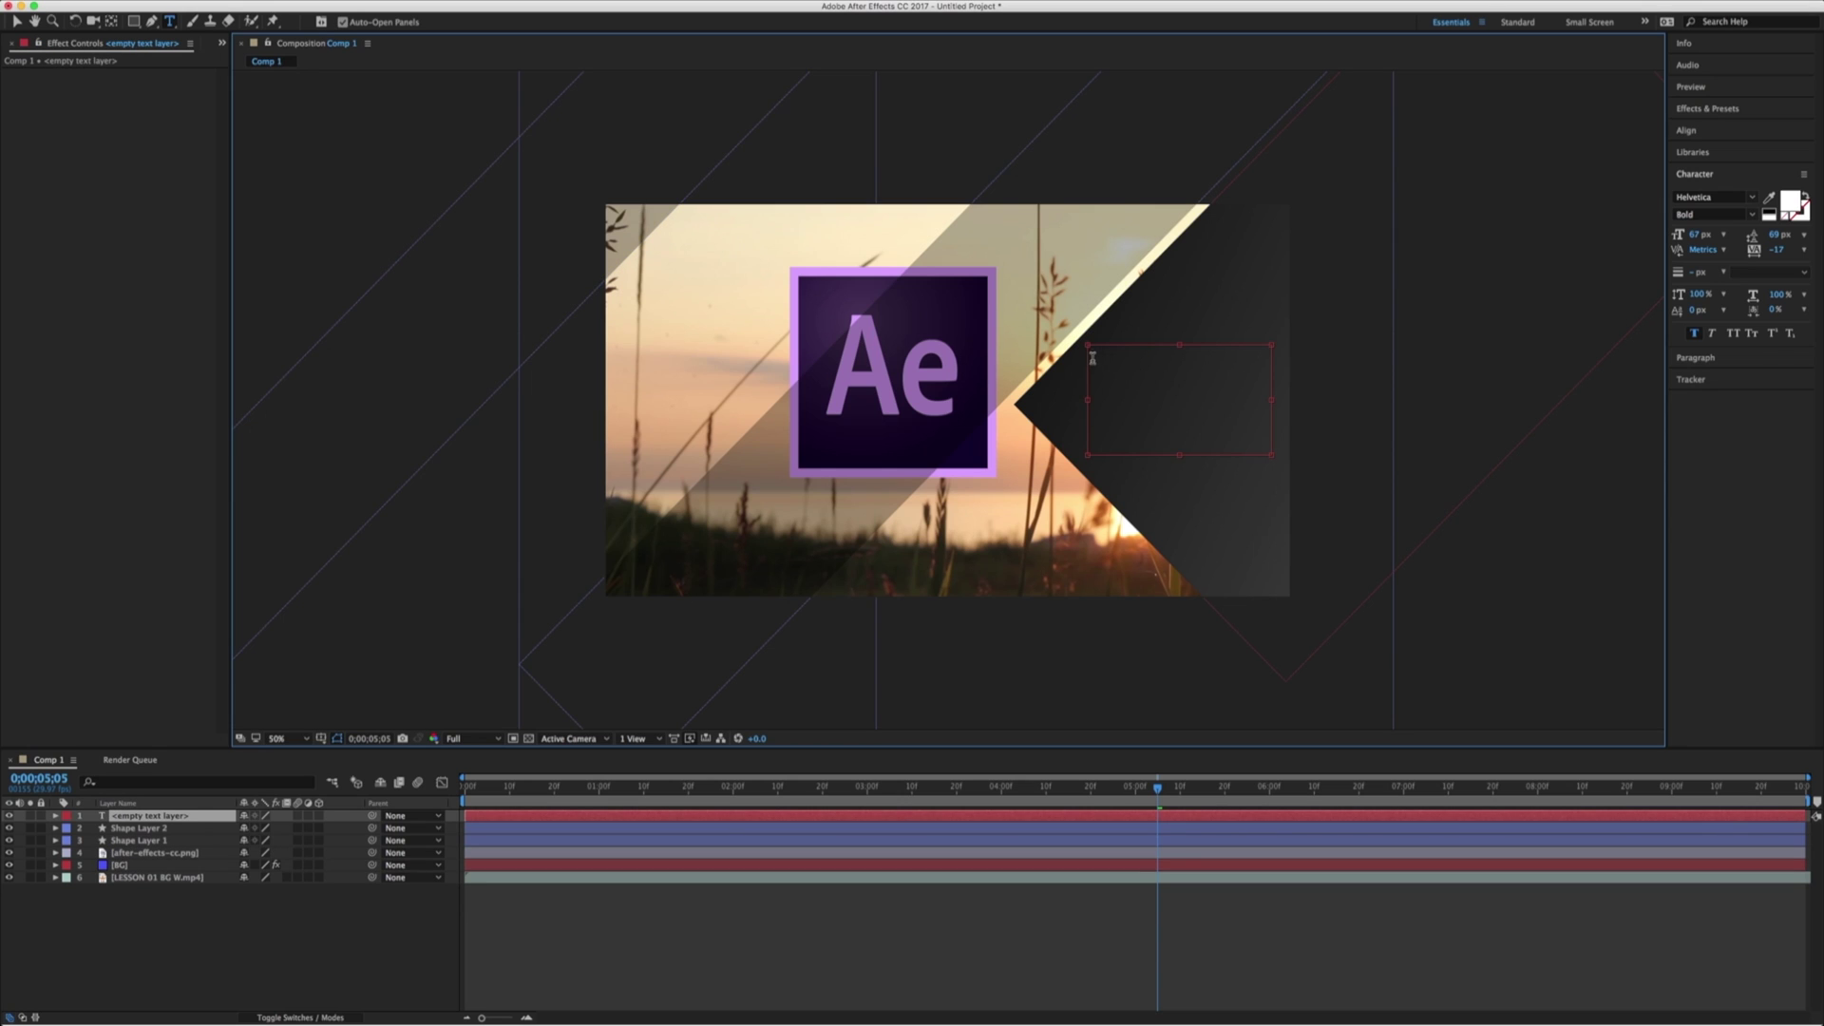
pyautogui.write('dfdfgdfhfghj')
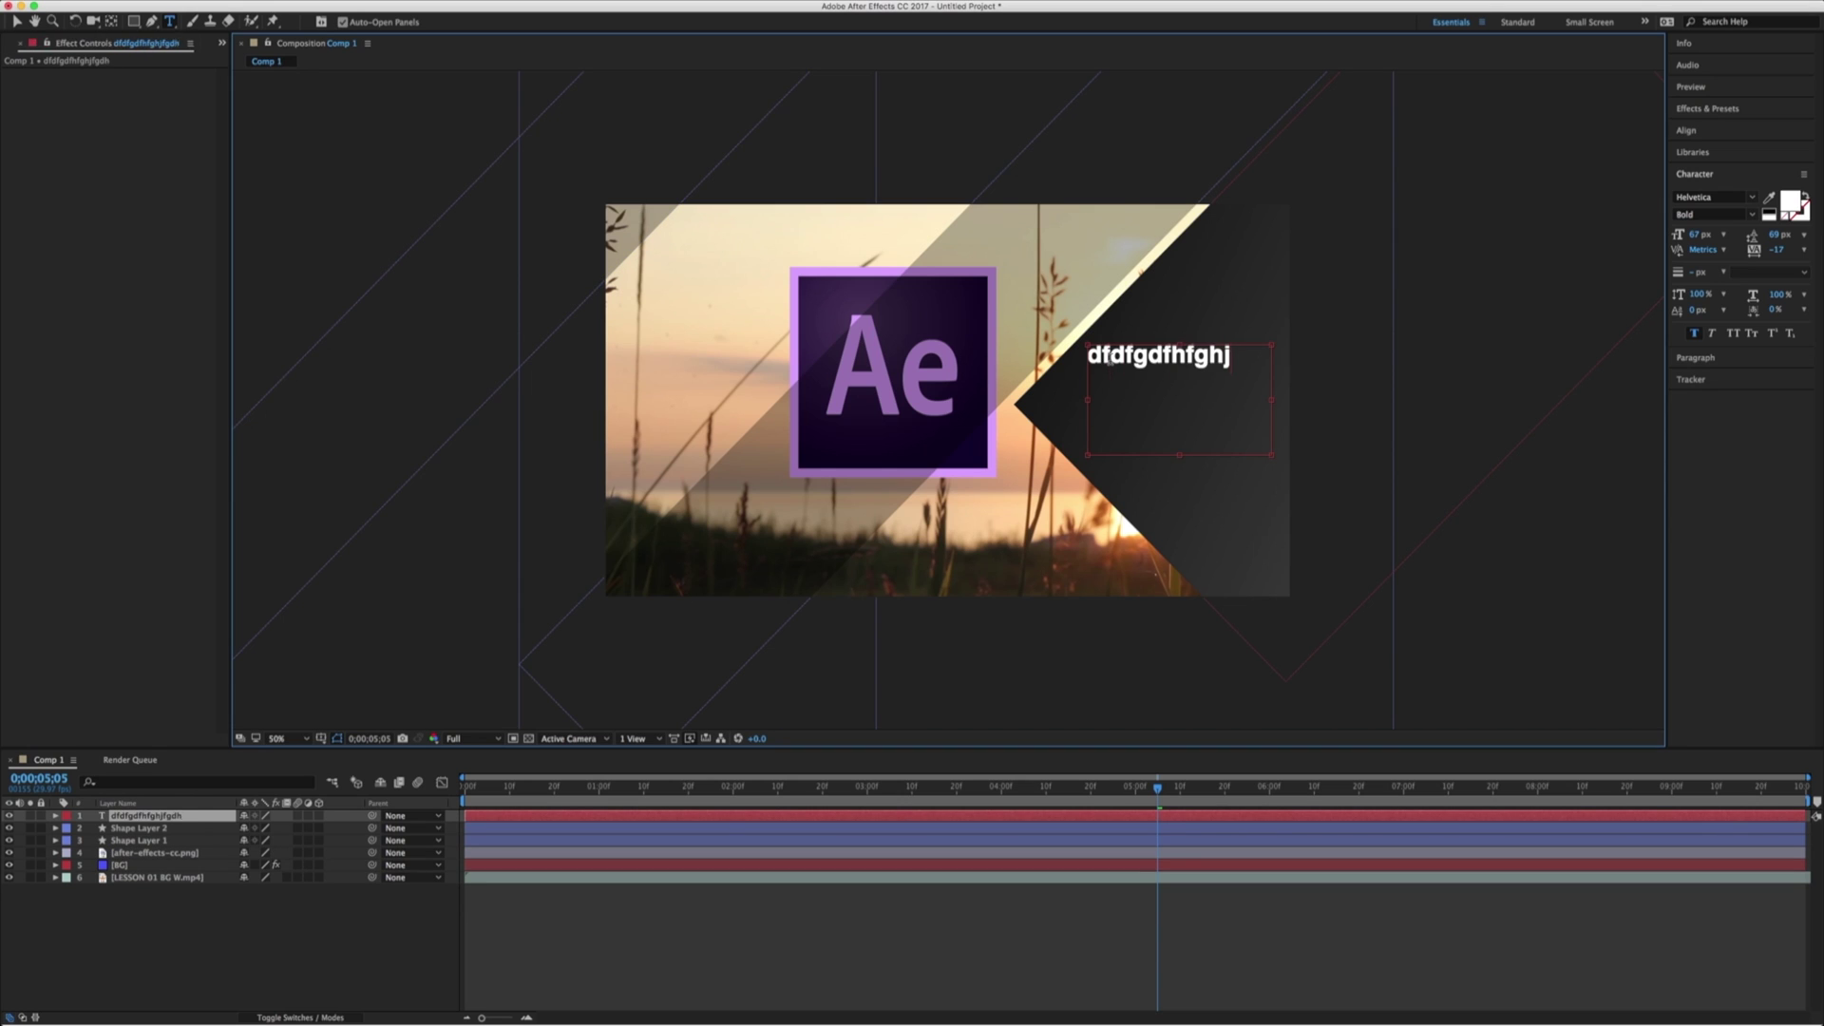
pyautogui.write('fgdhjghkgfhjkgfhkgfhjkfghk')
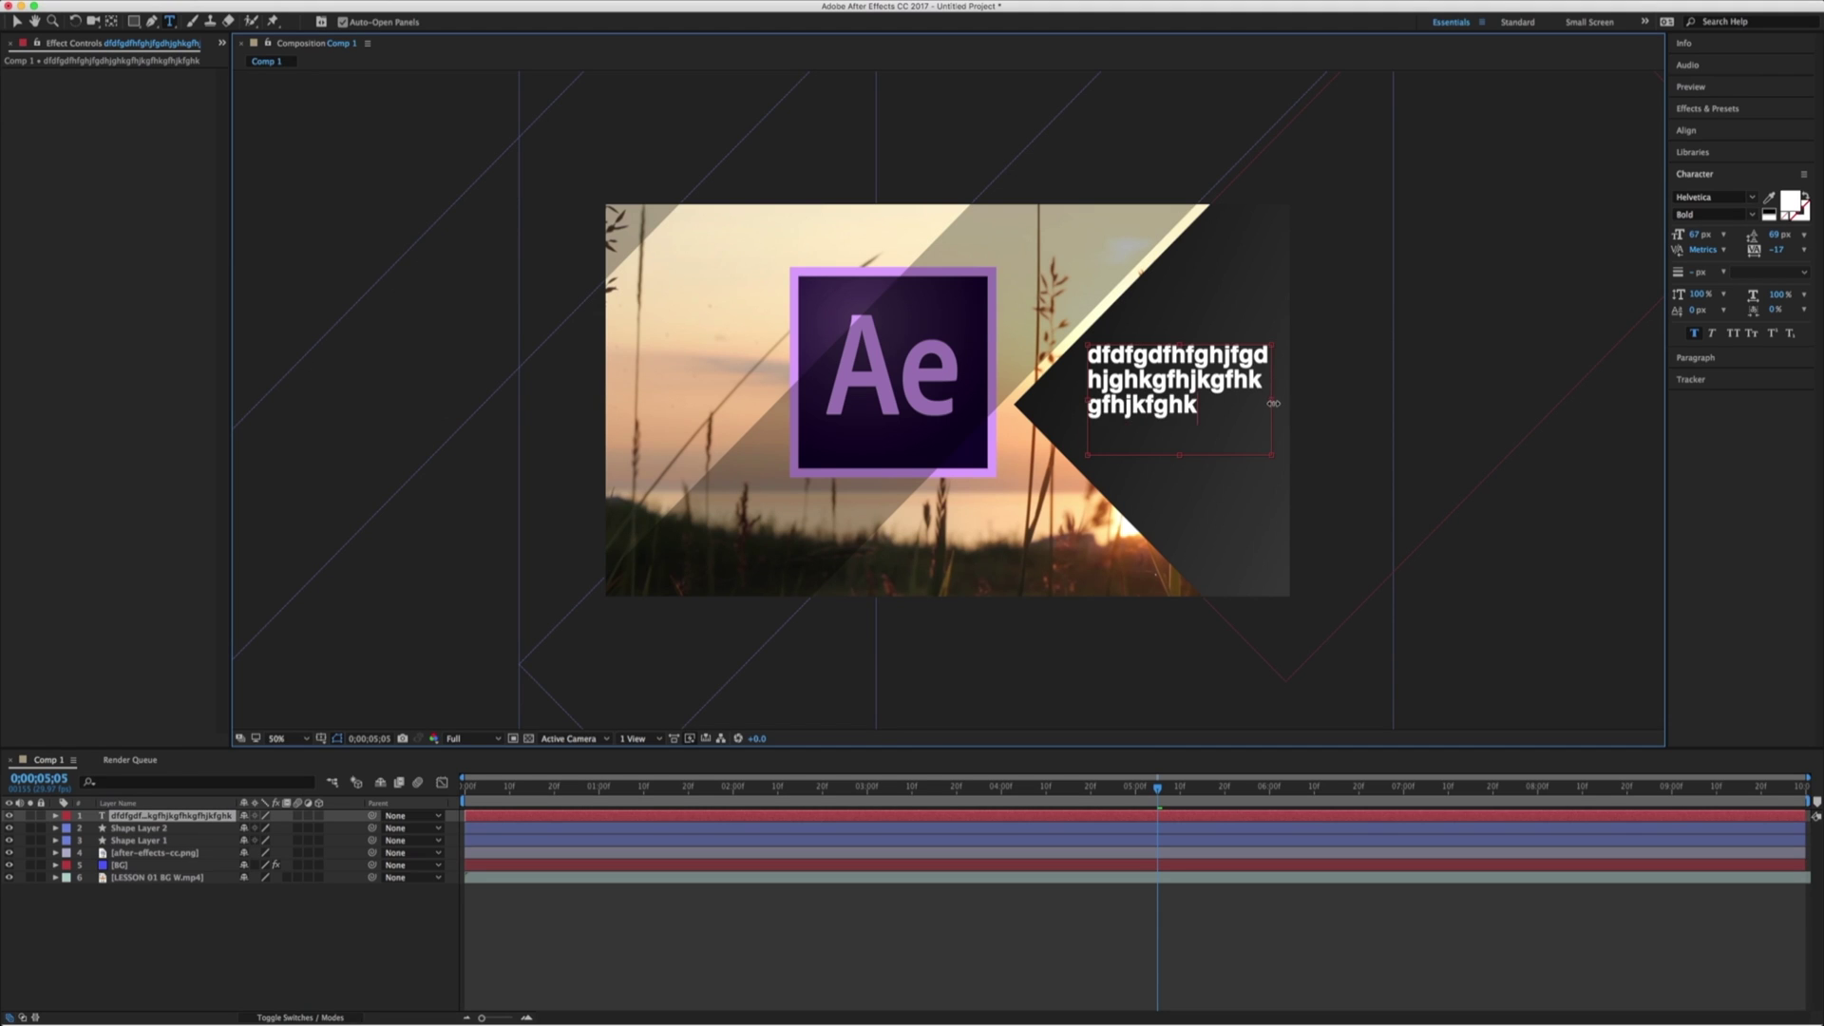
pyautogui.moveTo(1320, 399); pyautogui.dragTo(1278, 388)
pyautogui.hotkey('ctrl', 'z')
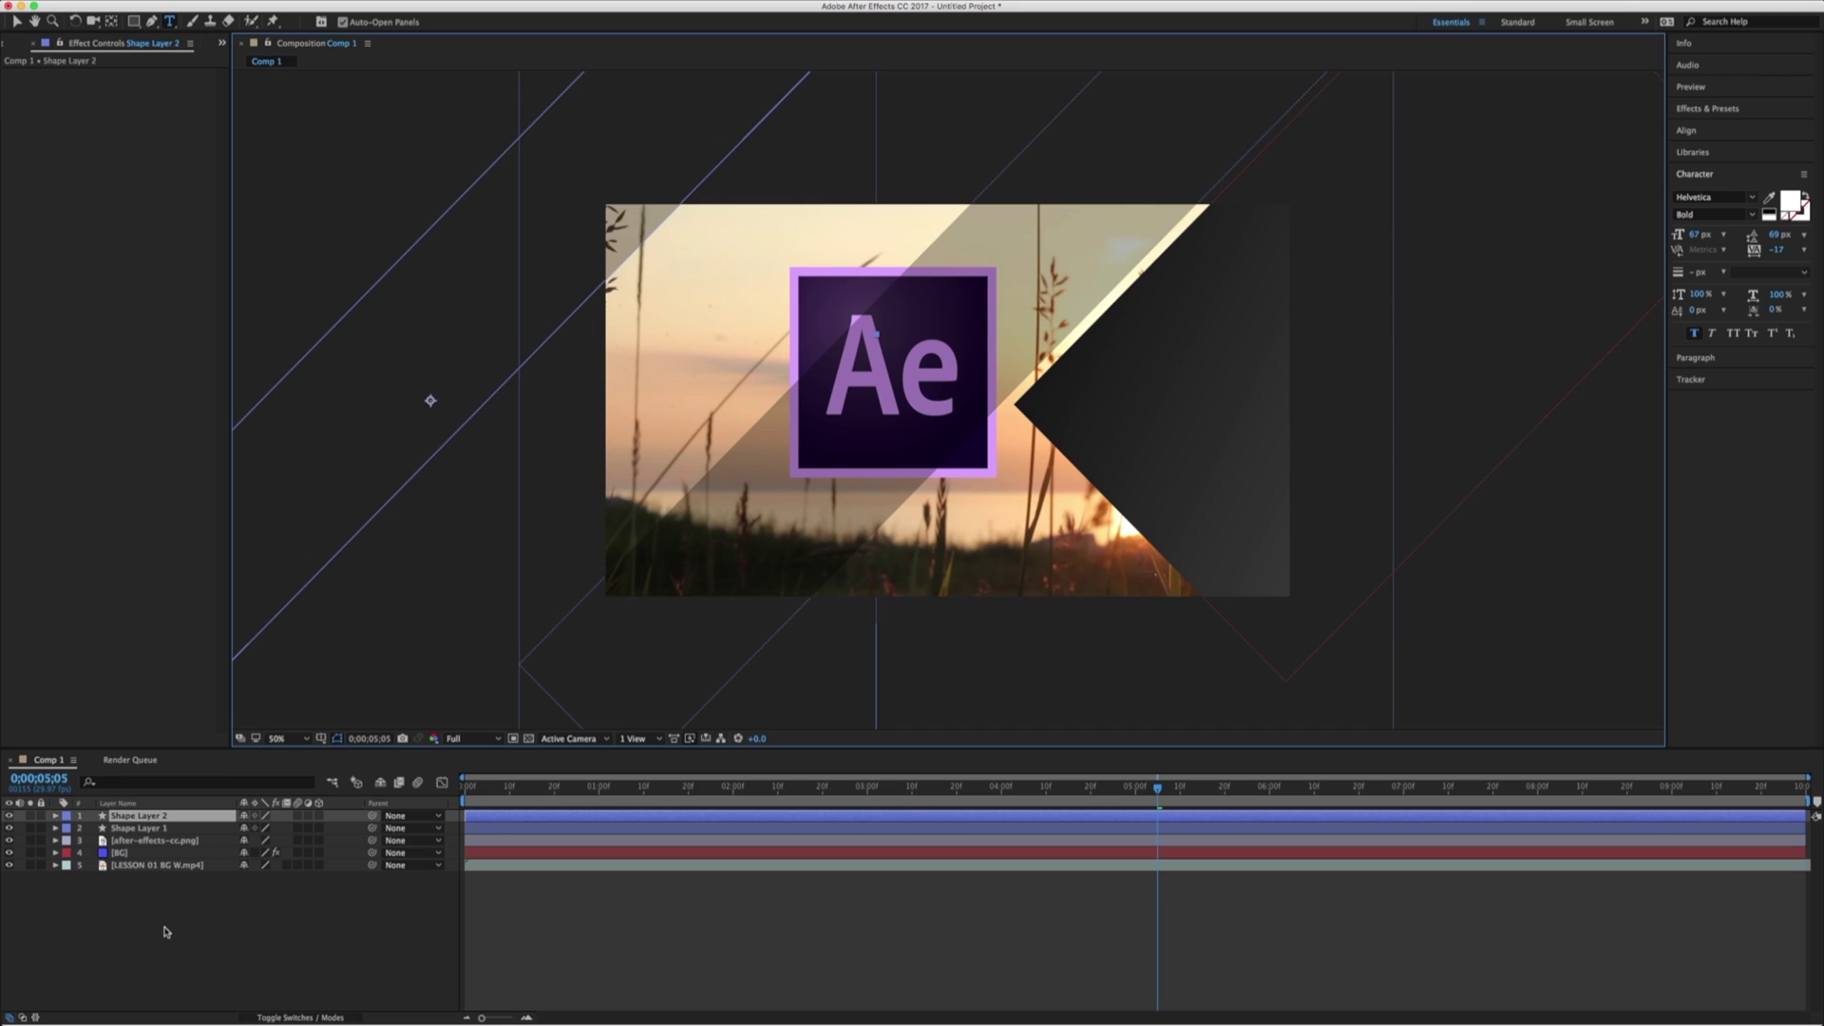
# - Show the Title/Action Safe guides and create a paragraph text box on the dark shape reading AFTER EFFECTS PREROFESSIONAL
pyautogui.click(320, 739)
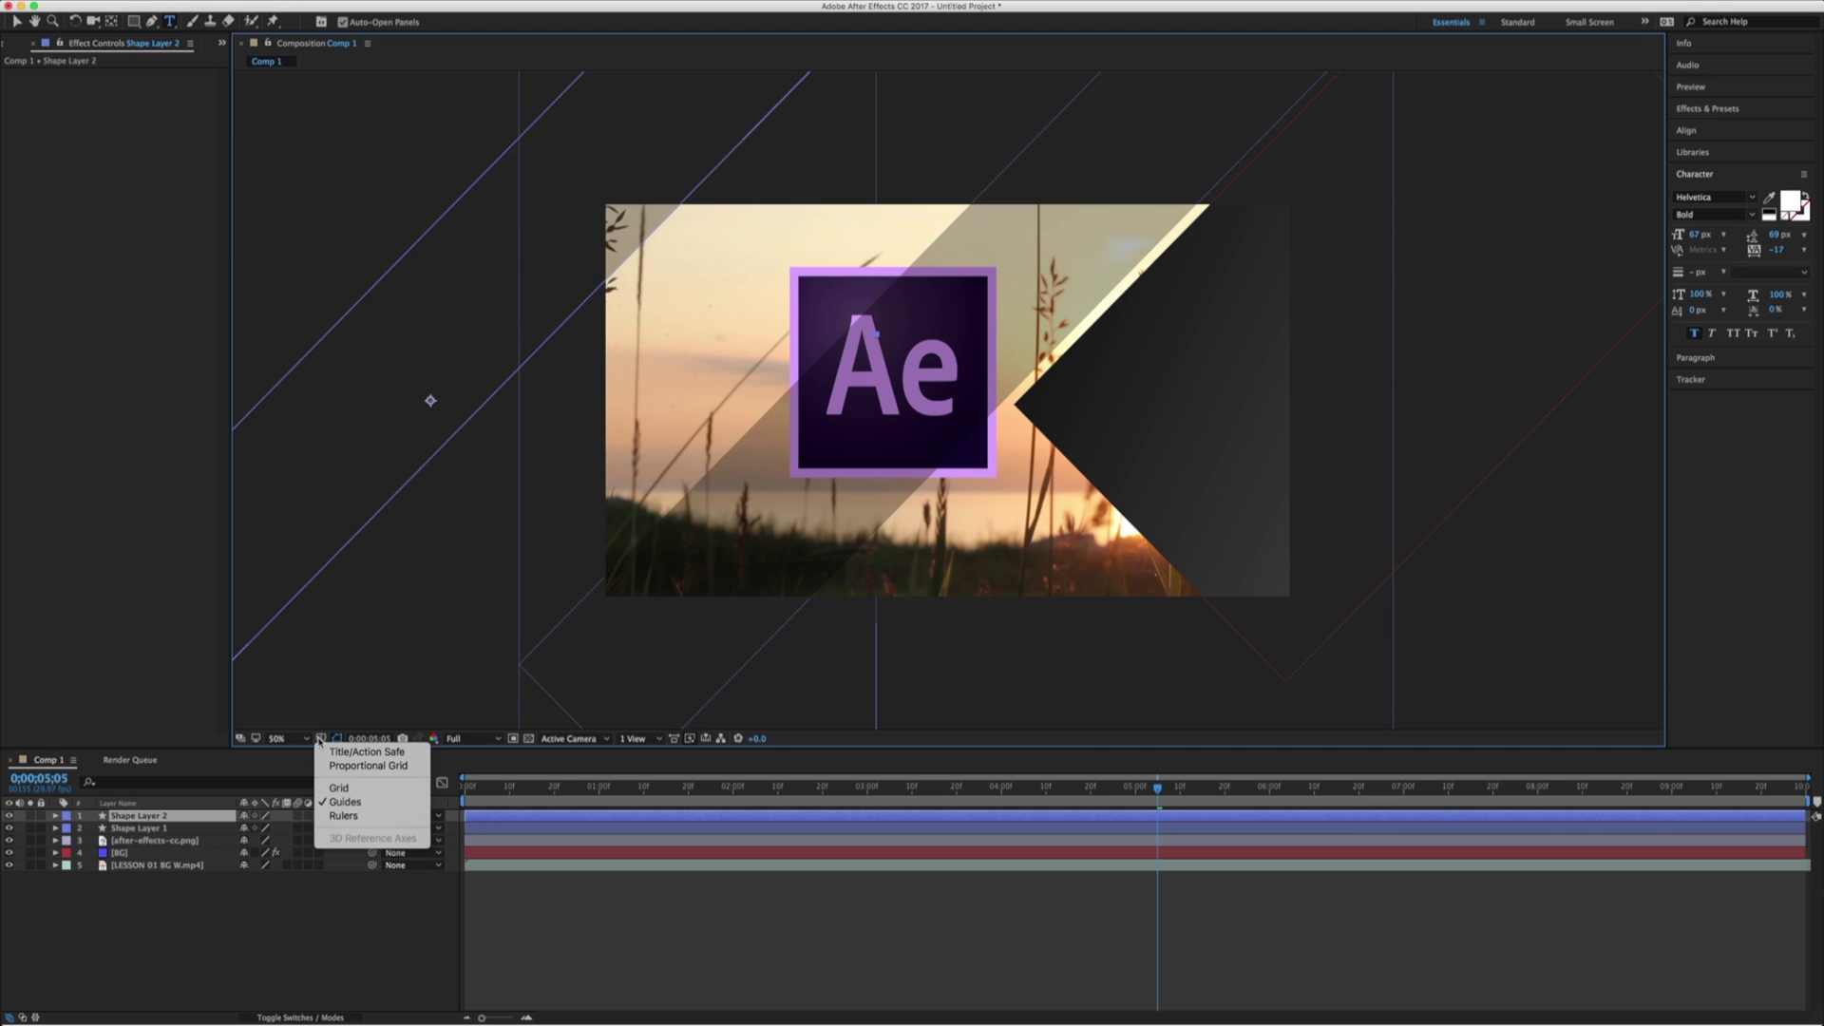
pyautogui.click(332, 752)
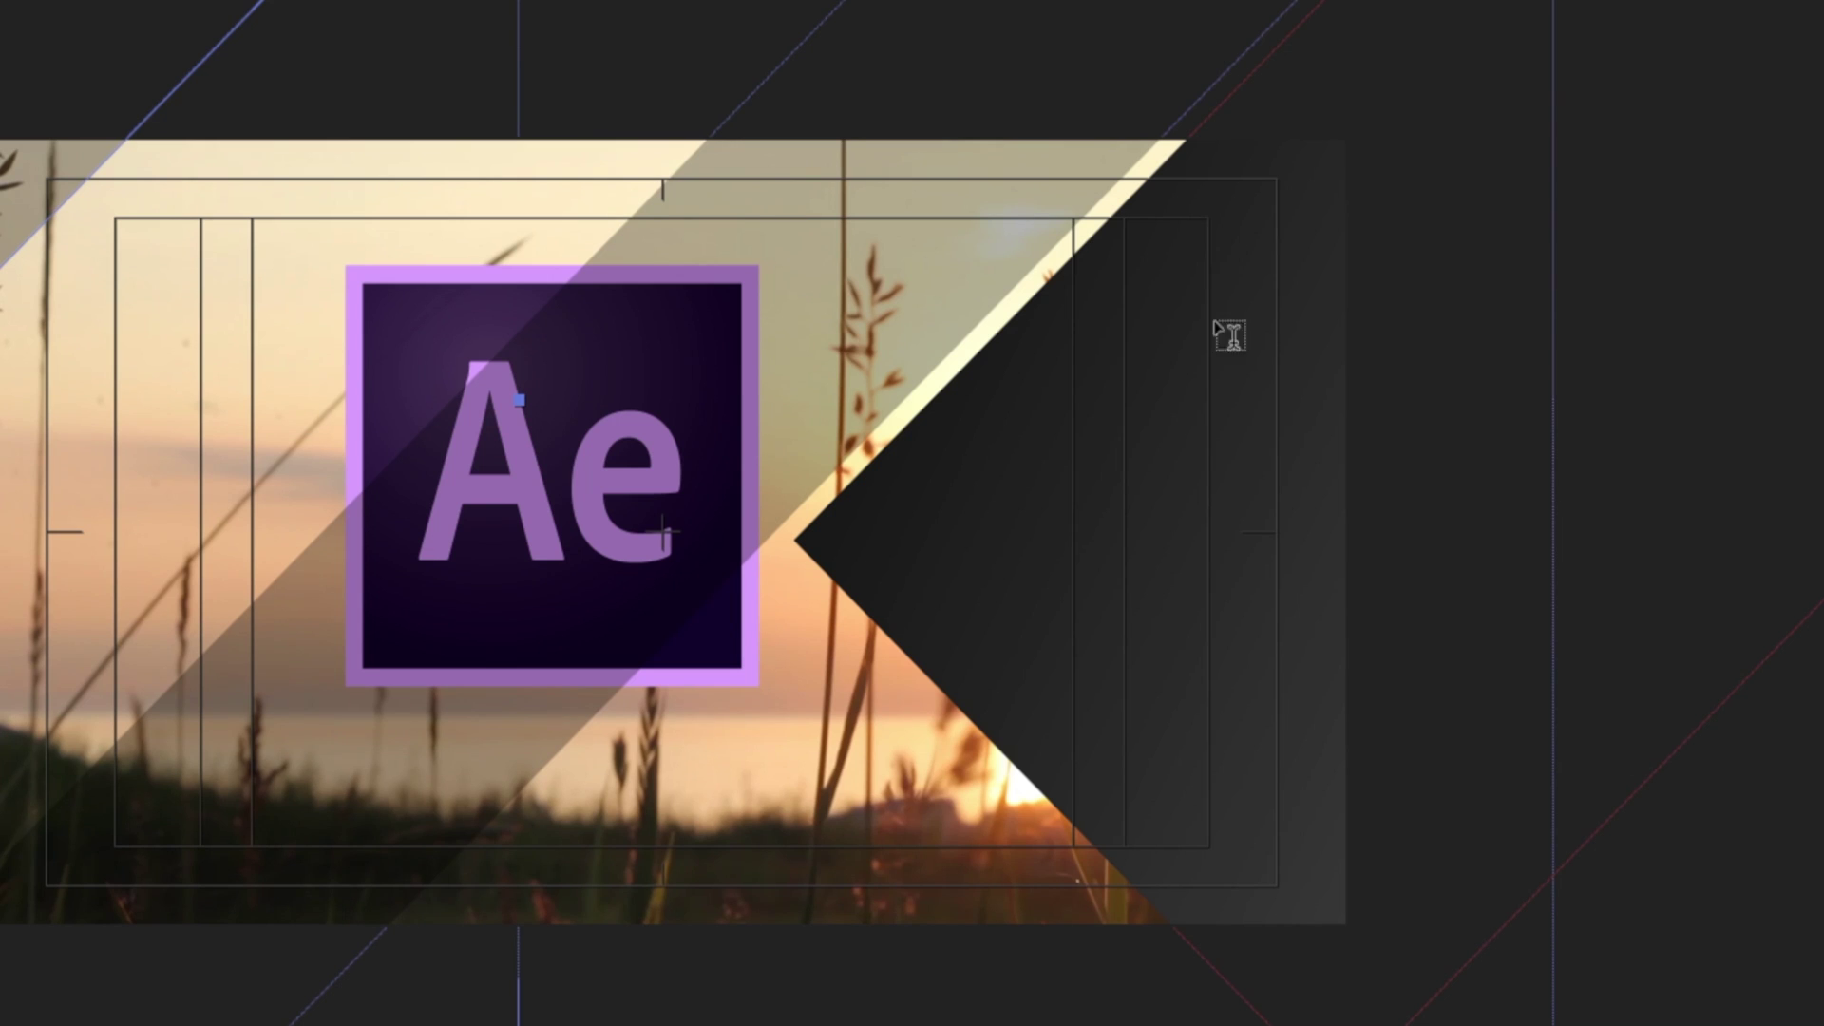
pyautogui.click(912, 459)
pyautogui.moveTo(905, 443); pyautogui.dragTo(1203, 645)
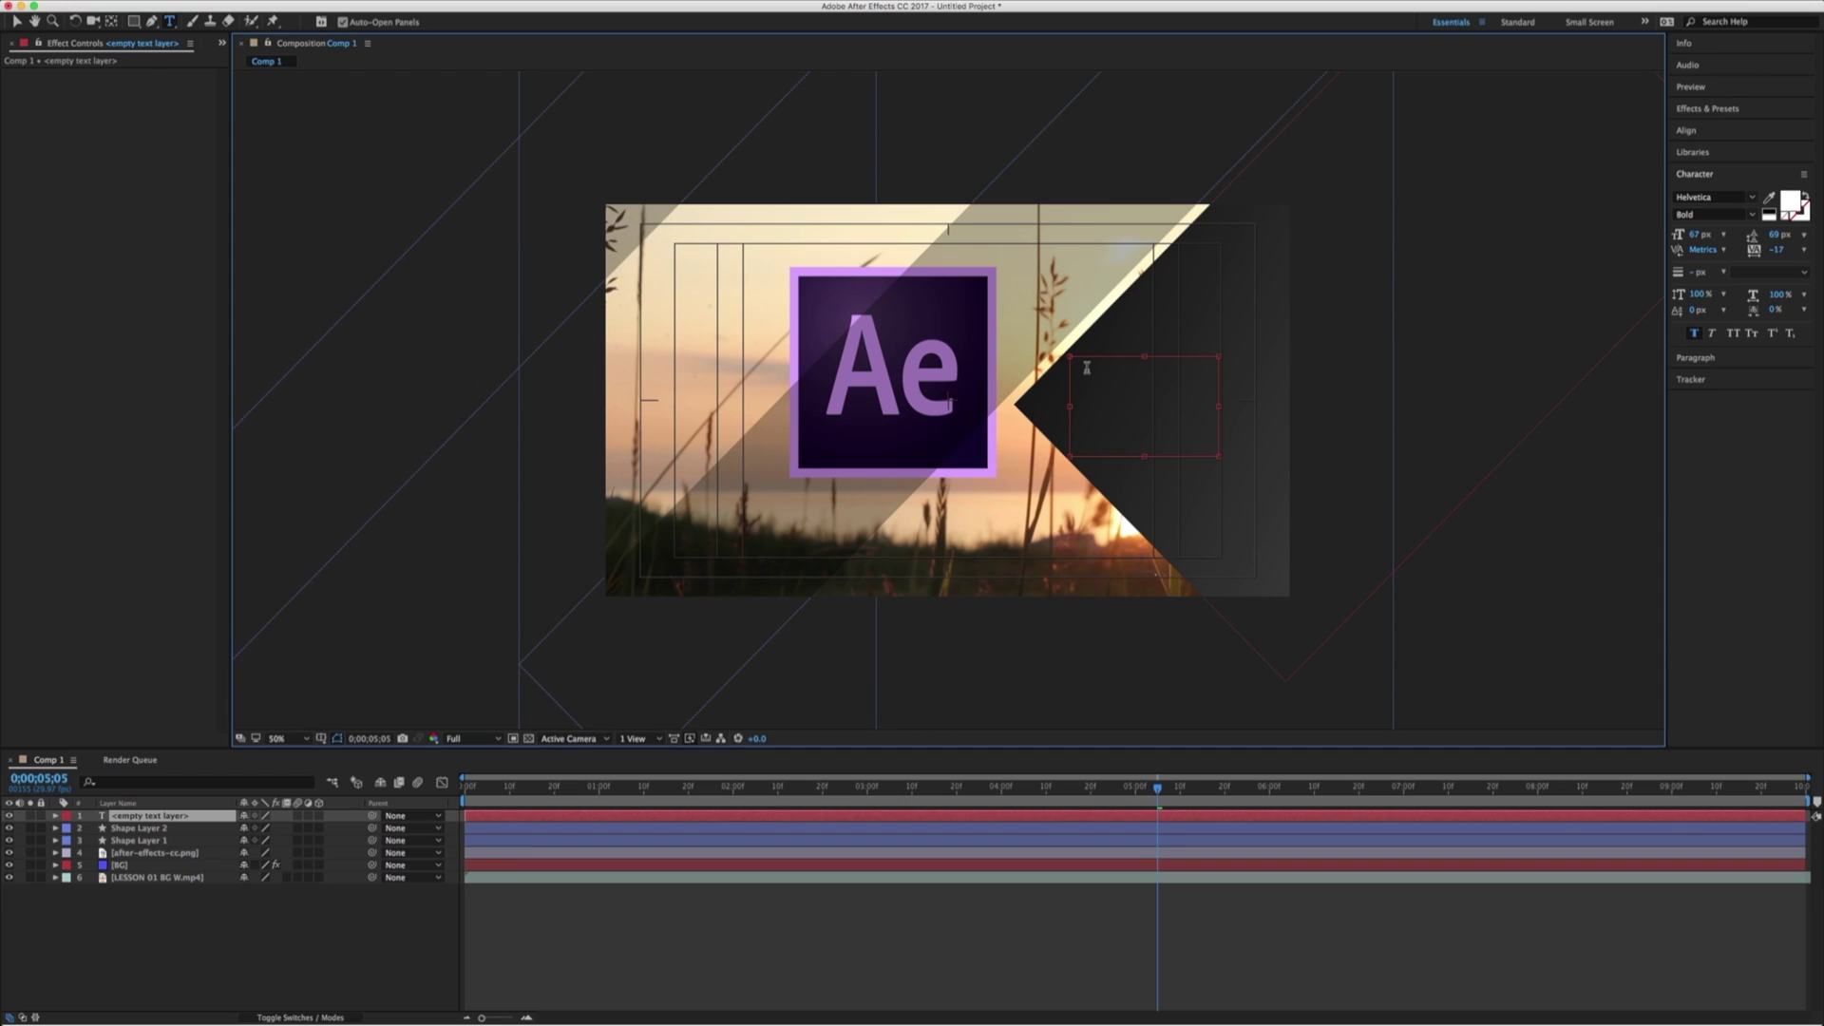
pyautogui.write('AFTER EFFECTS PREROFESSIONAL')
# - Shrink AFTER EFFECTS to fit one line and complete the 25 px lines PREROFESSIONAL TRAINING, LESSON 1- and GETTING STARTED below it
pyautogui.moveTo(1181, 388); pyautogui.dragTo(1045, 353)
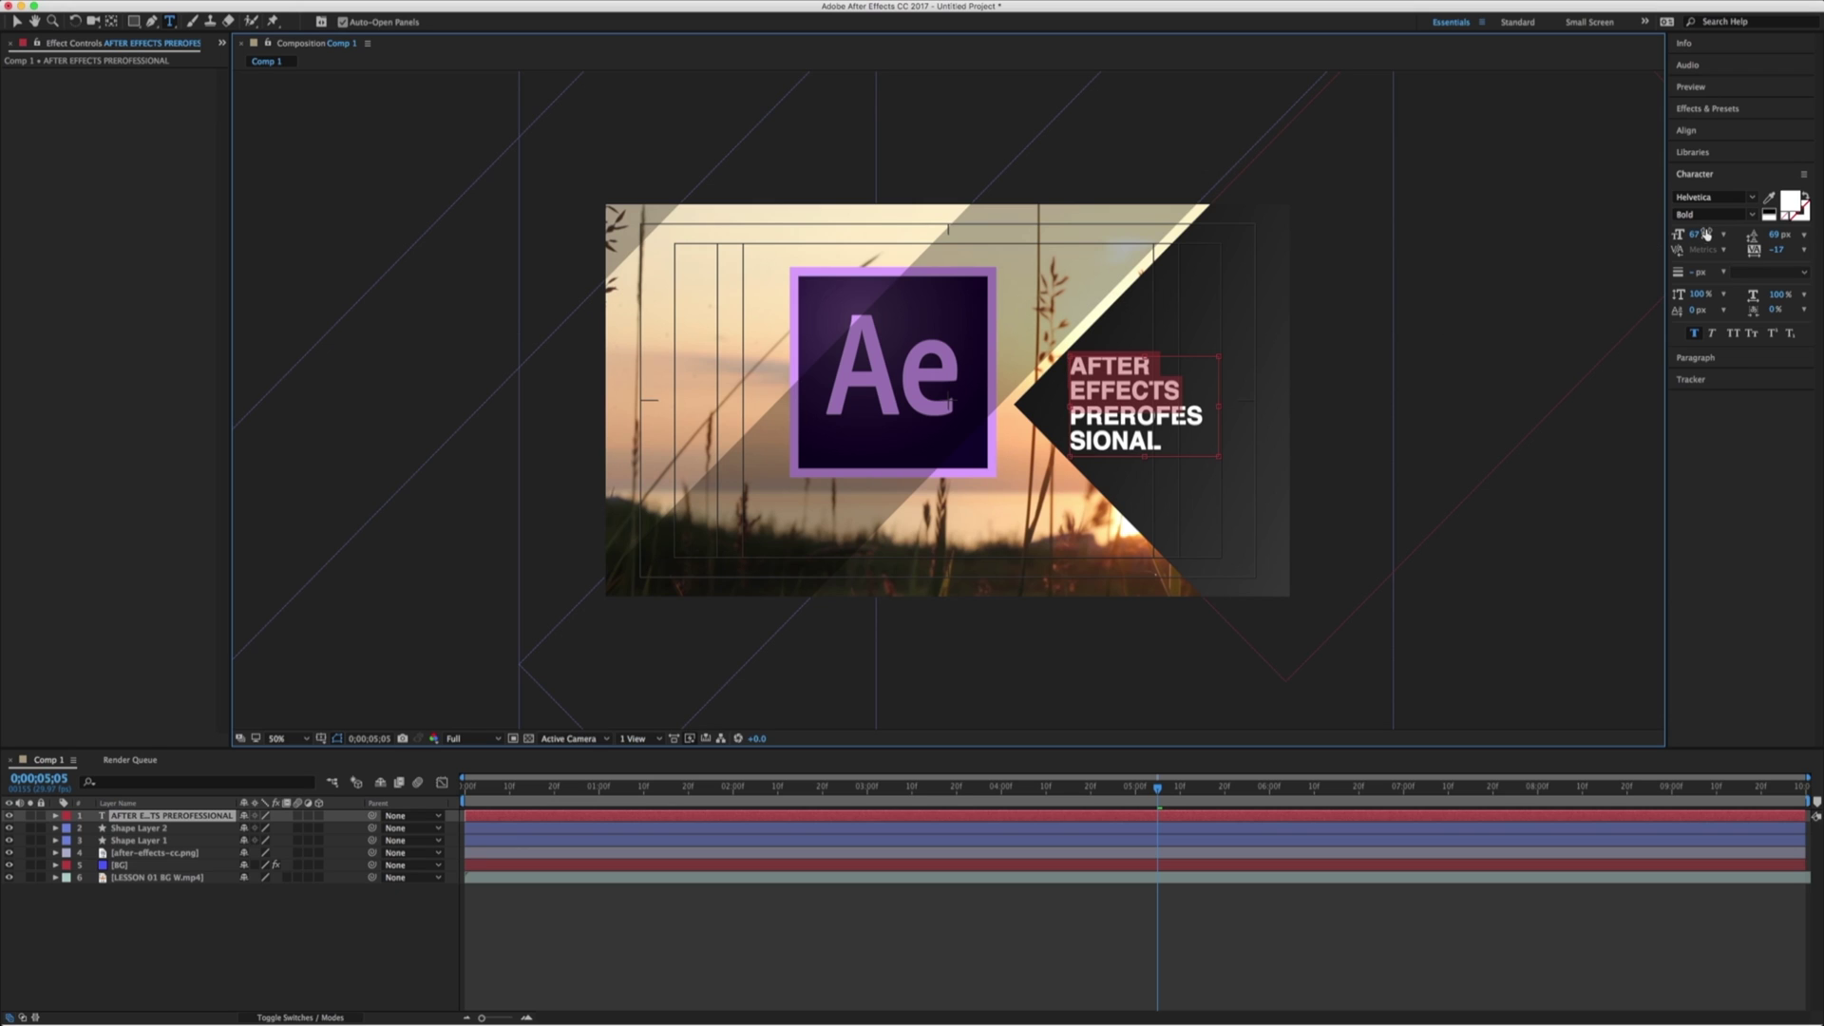
pyautogui.moveTo(1697, 235); pyautogui.dragTo(1685, 238)
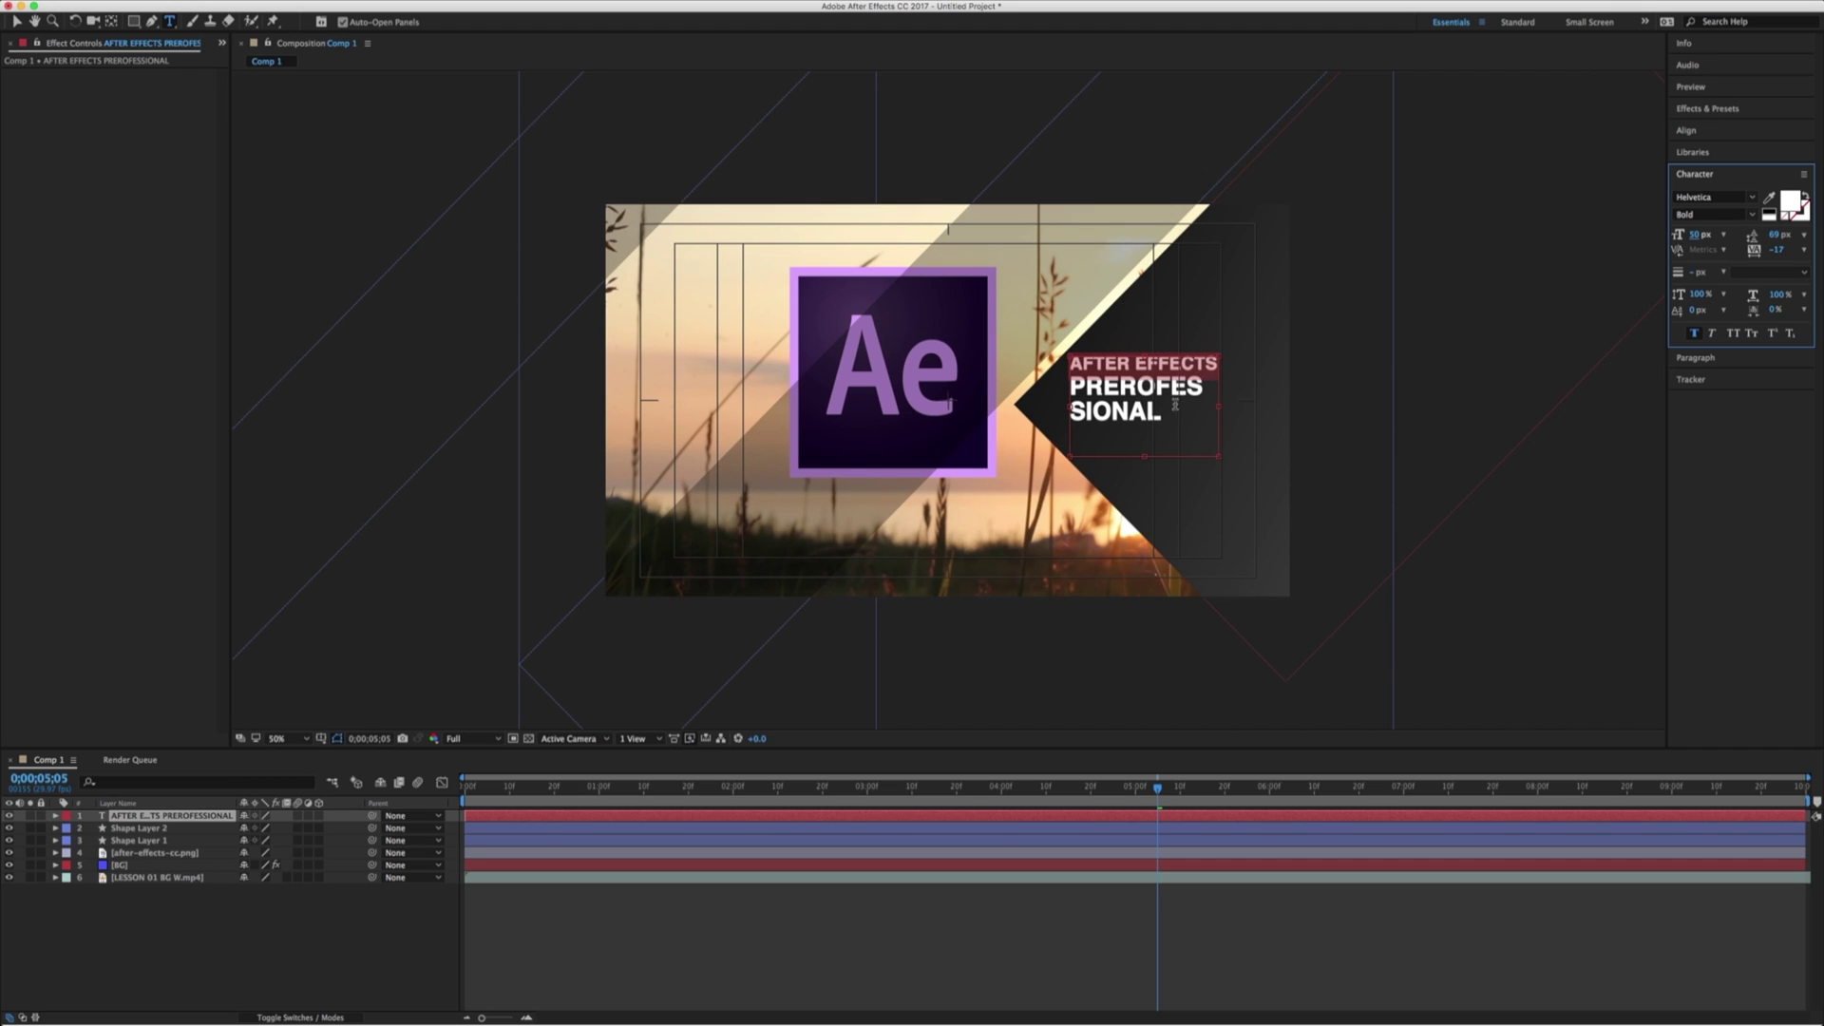
pyautogui.doubleClick(1177, 402)
pyautogui.moveTo(1698, 241); pyautogui.dragTo(1665, 235)
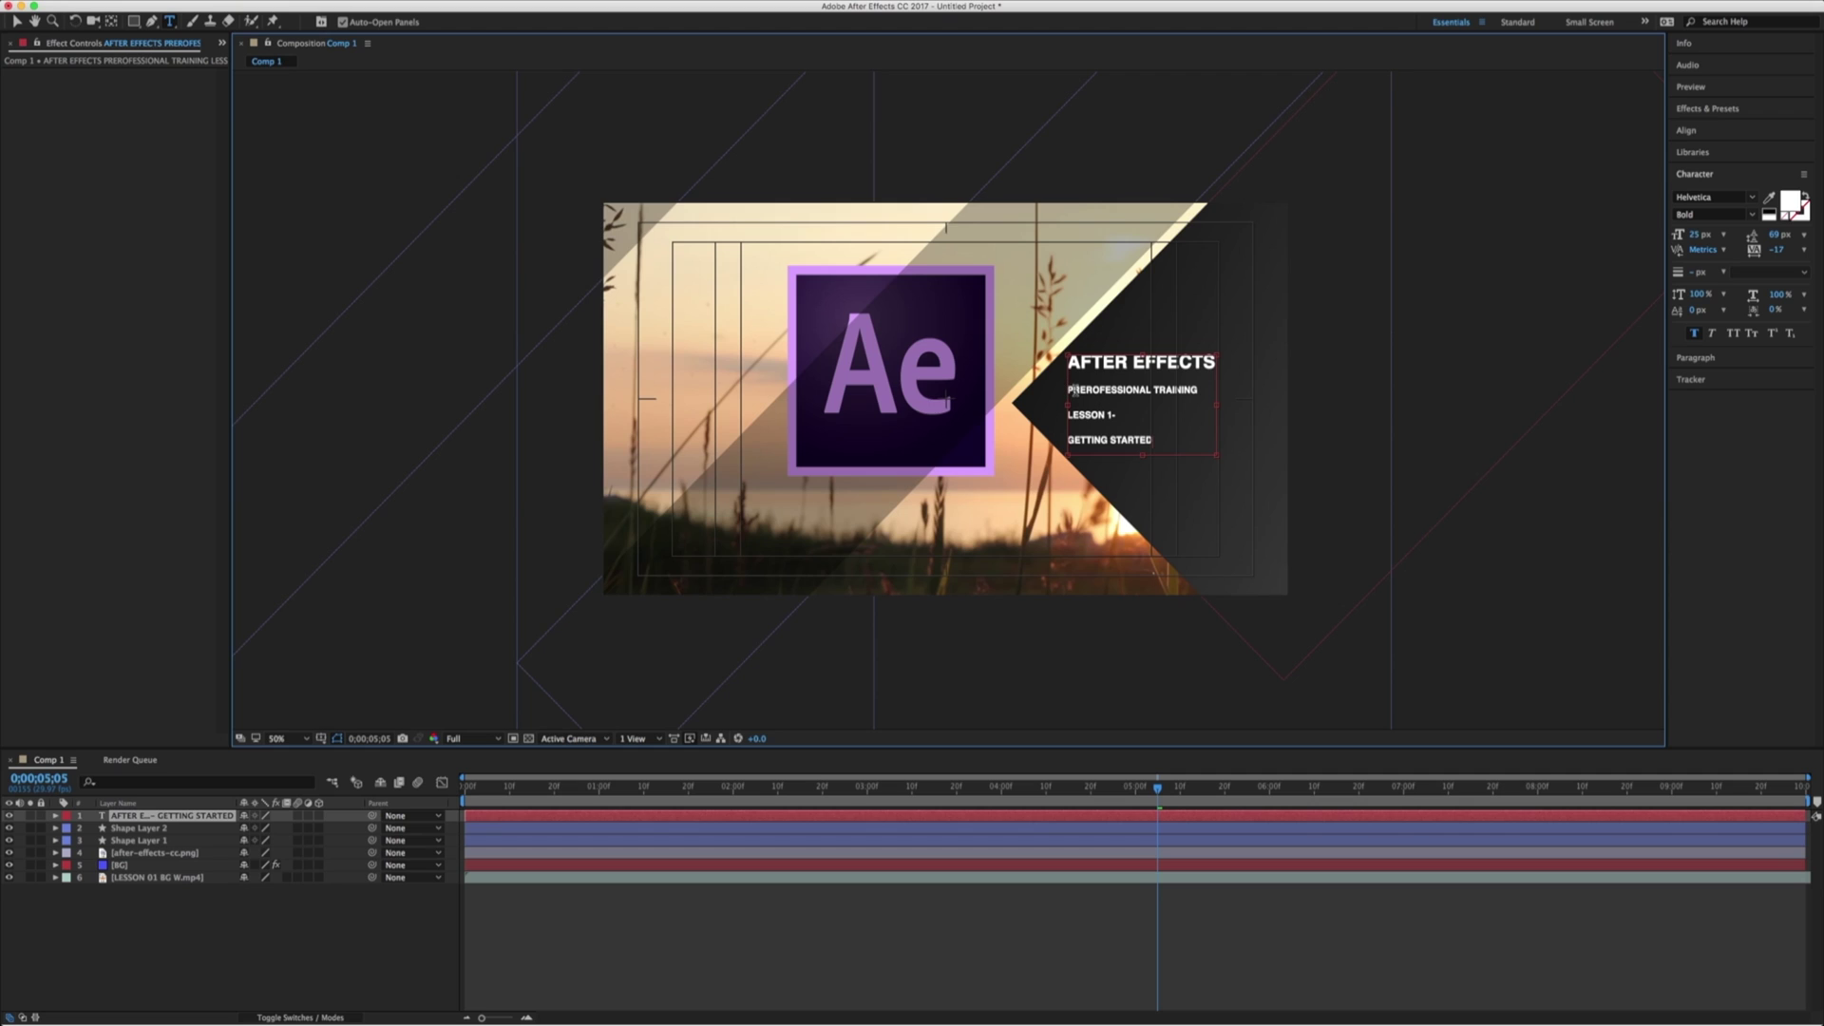
# - Correct the misspelled PREROFESSIONAL to PROFESSIONAL in the title text's second line
pyautogui.press('.')
pyautogui.press('.')
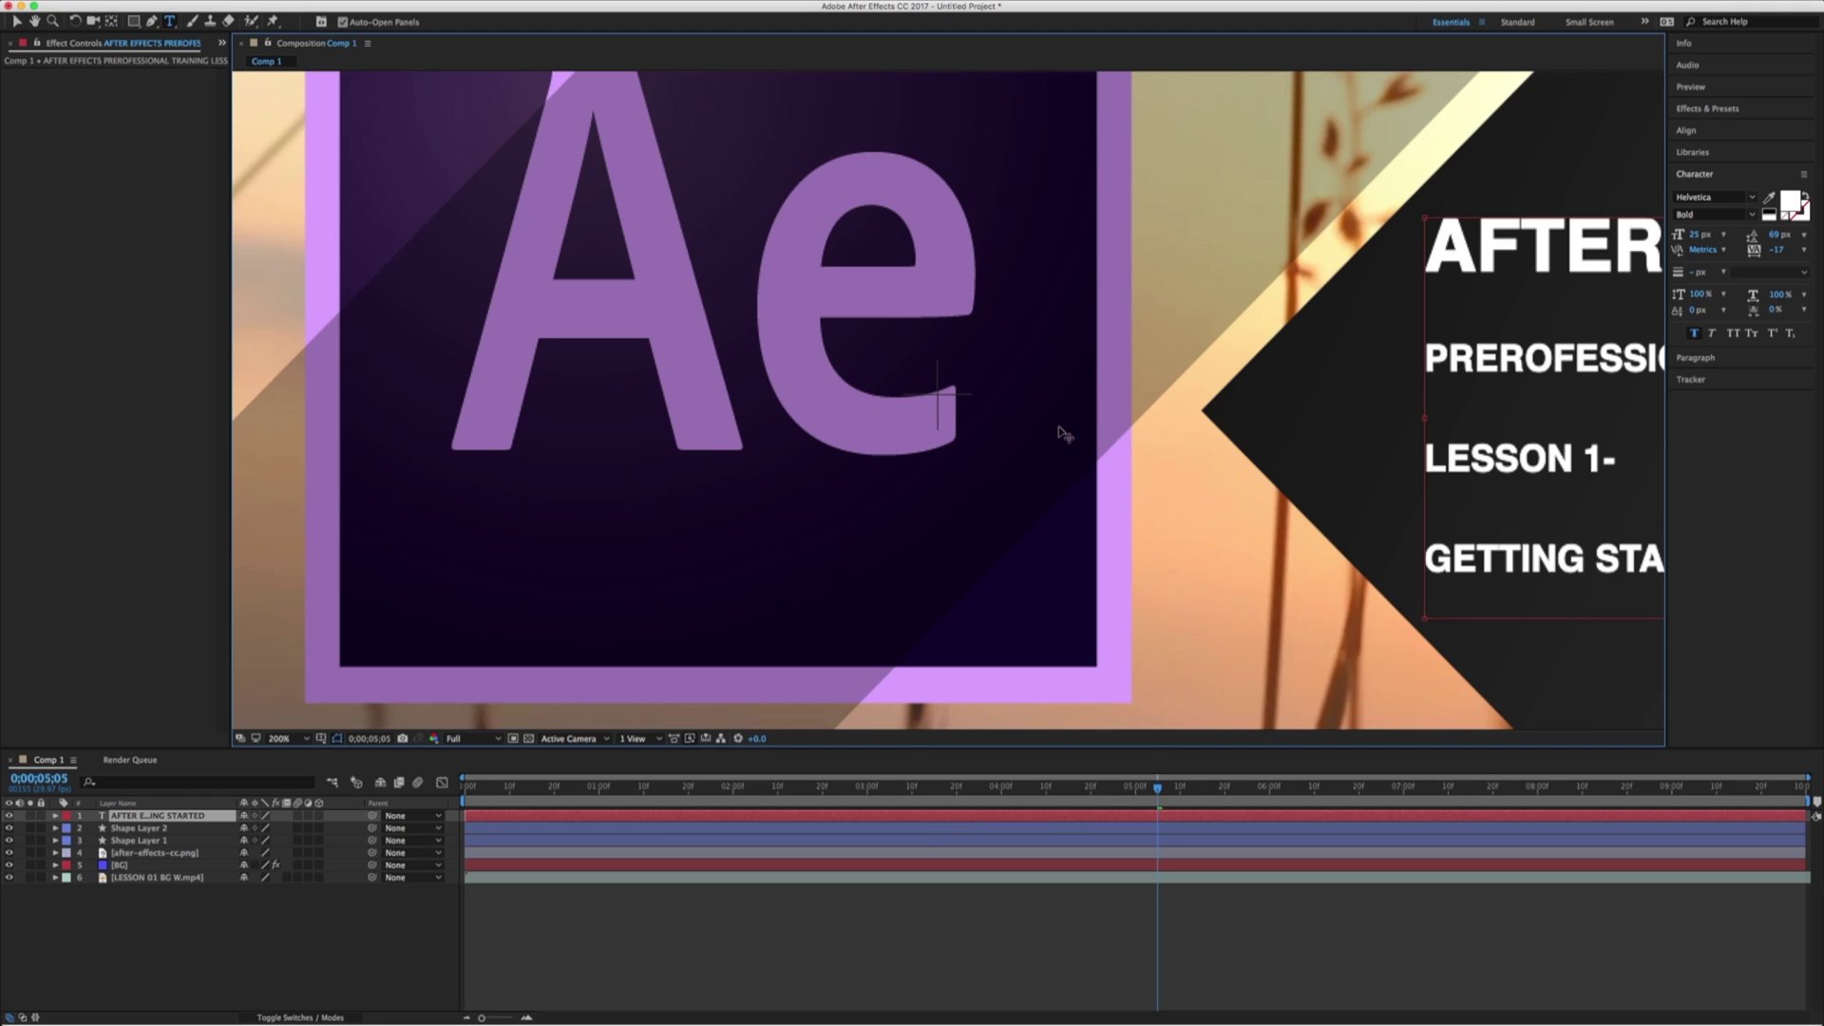
pyautogui.click(36, 22)
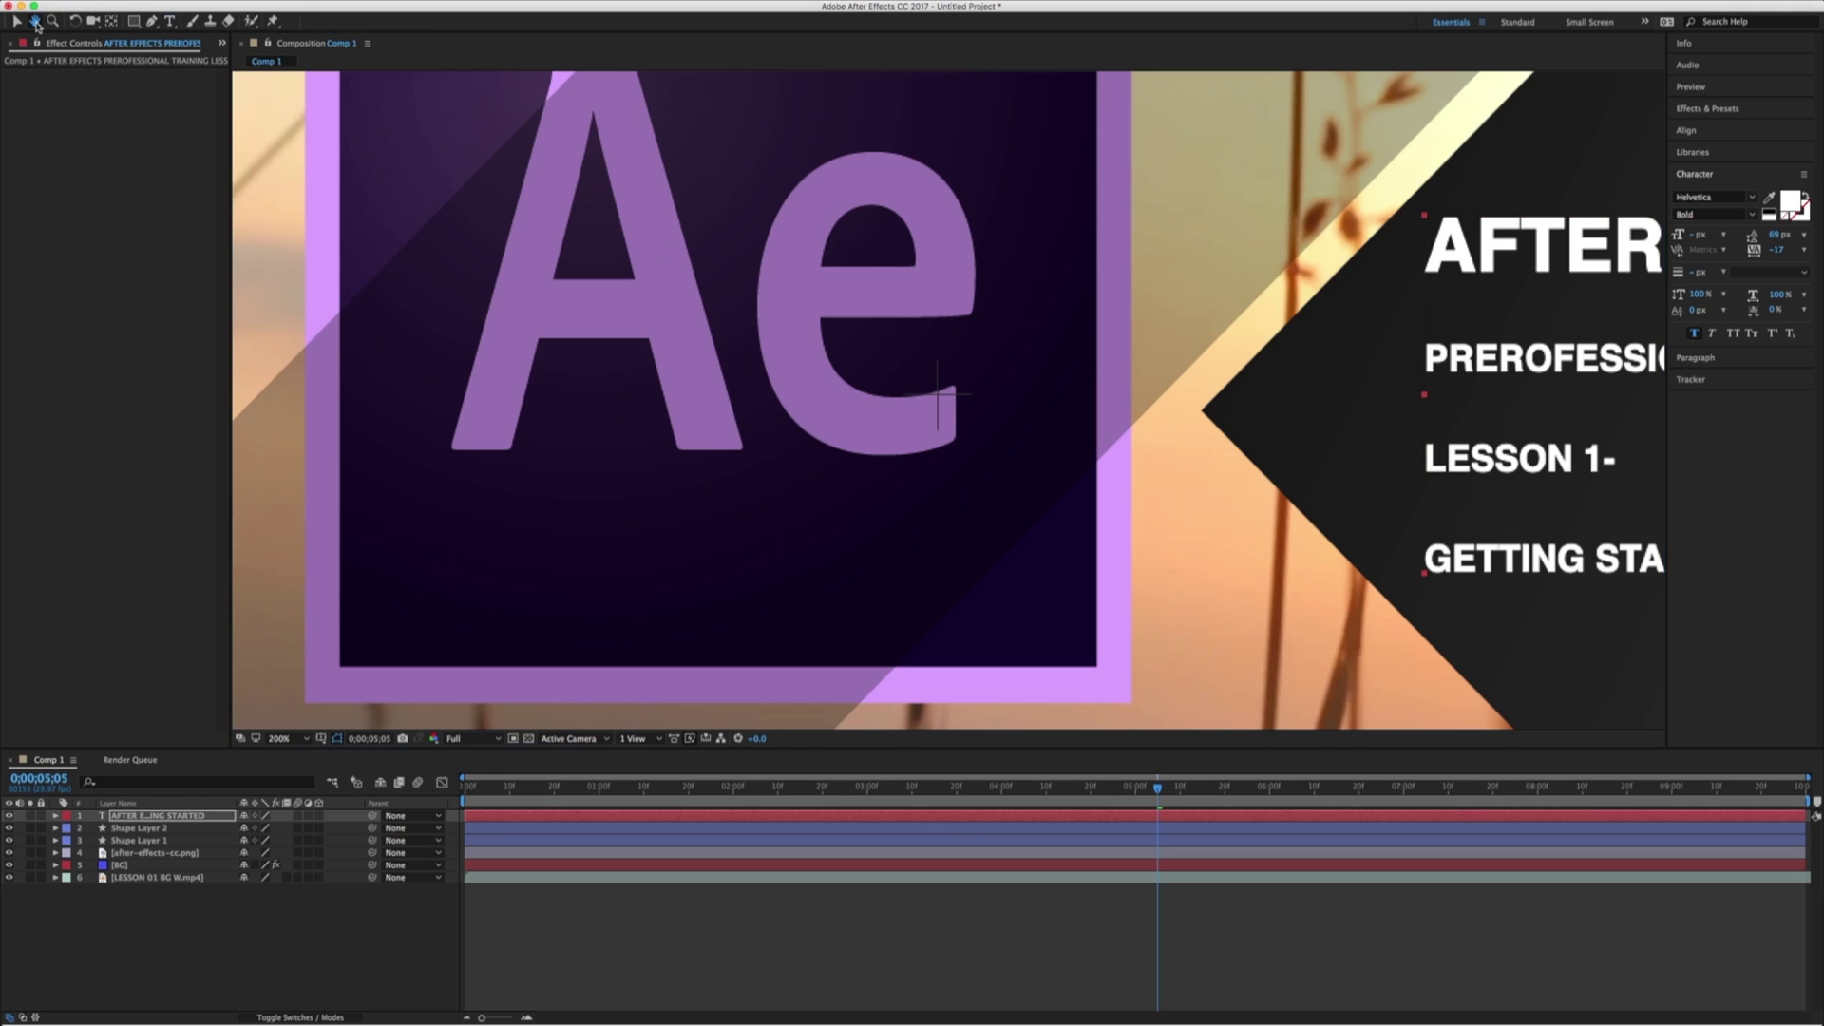
pyautogui.moveTo(1268, 379); pyautogui.dragTo(890, 339)
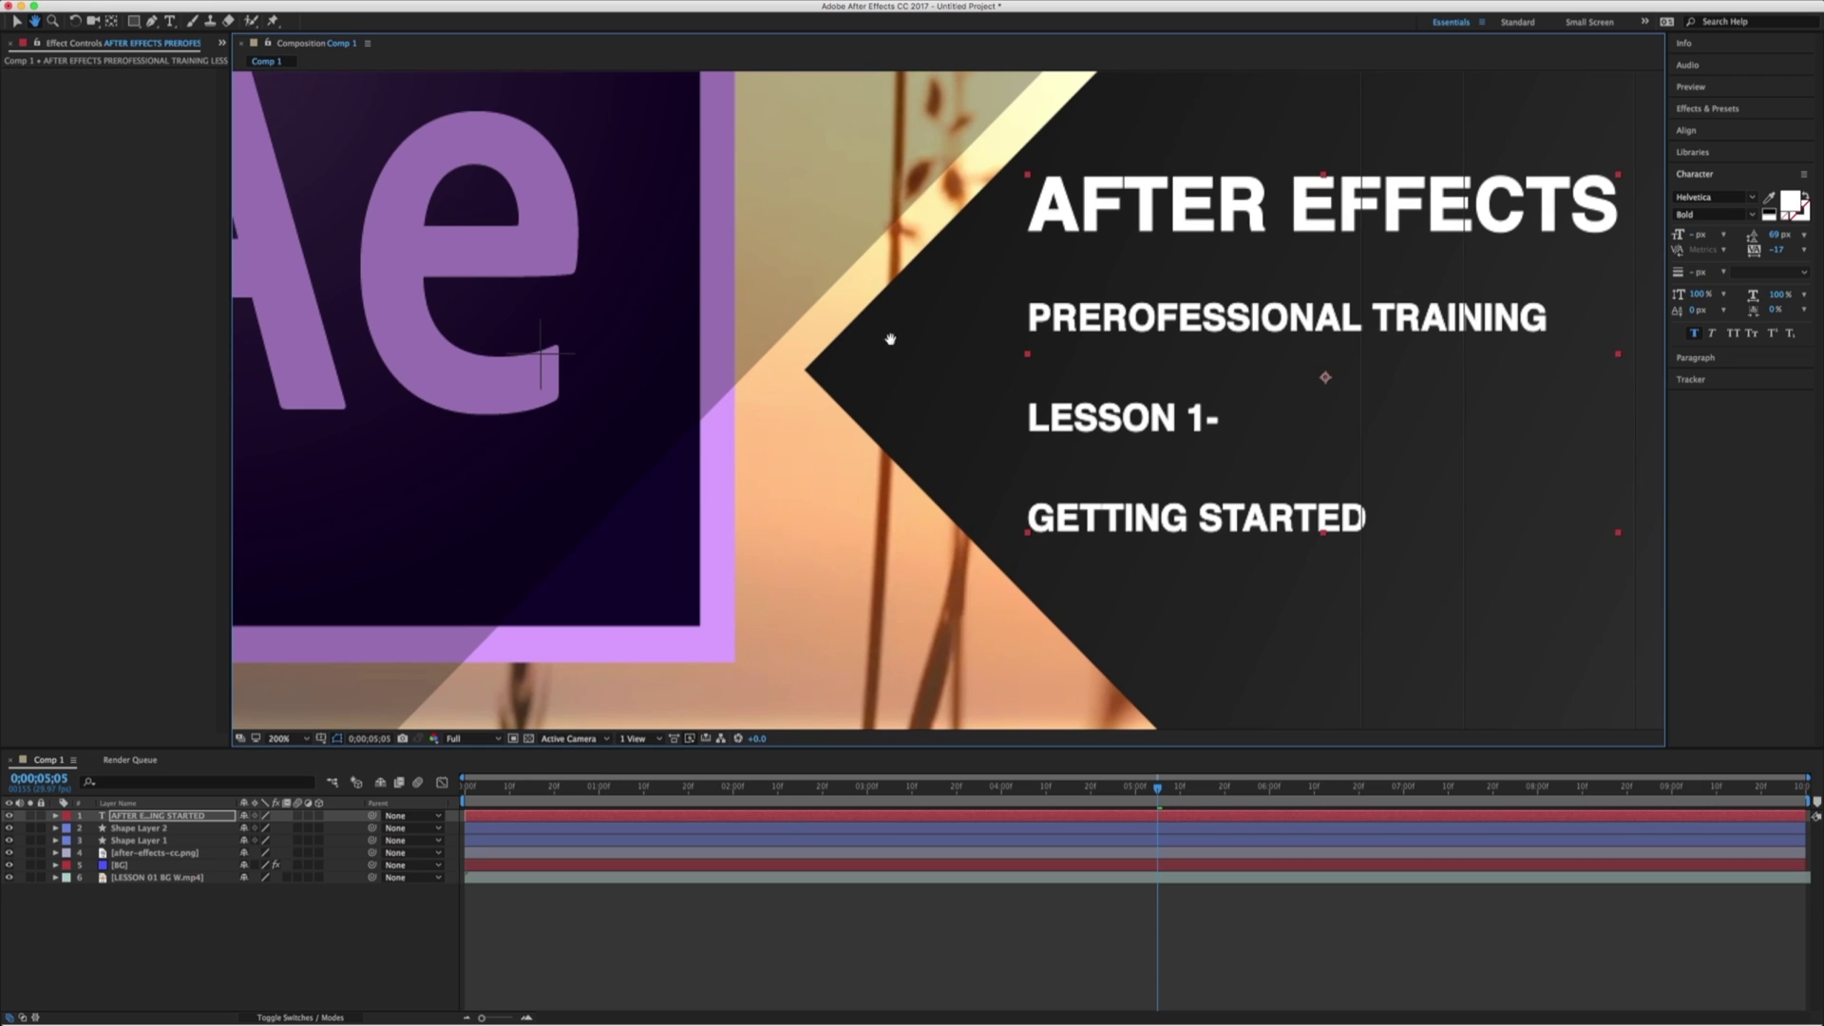
pyautogui.click(15, 22)
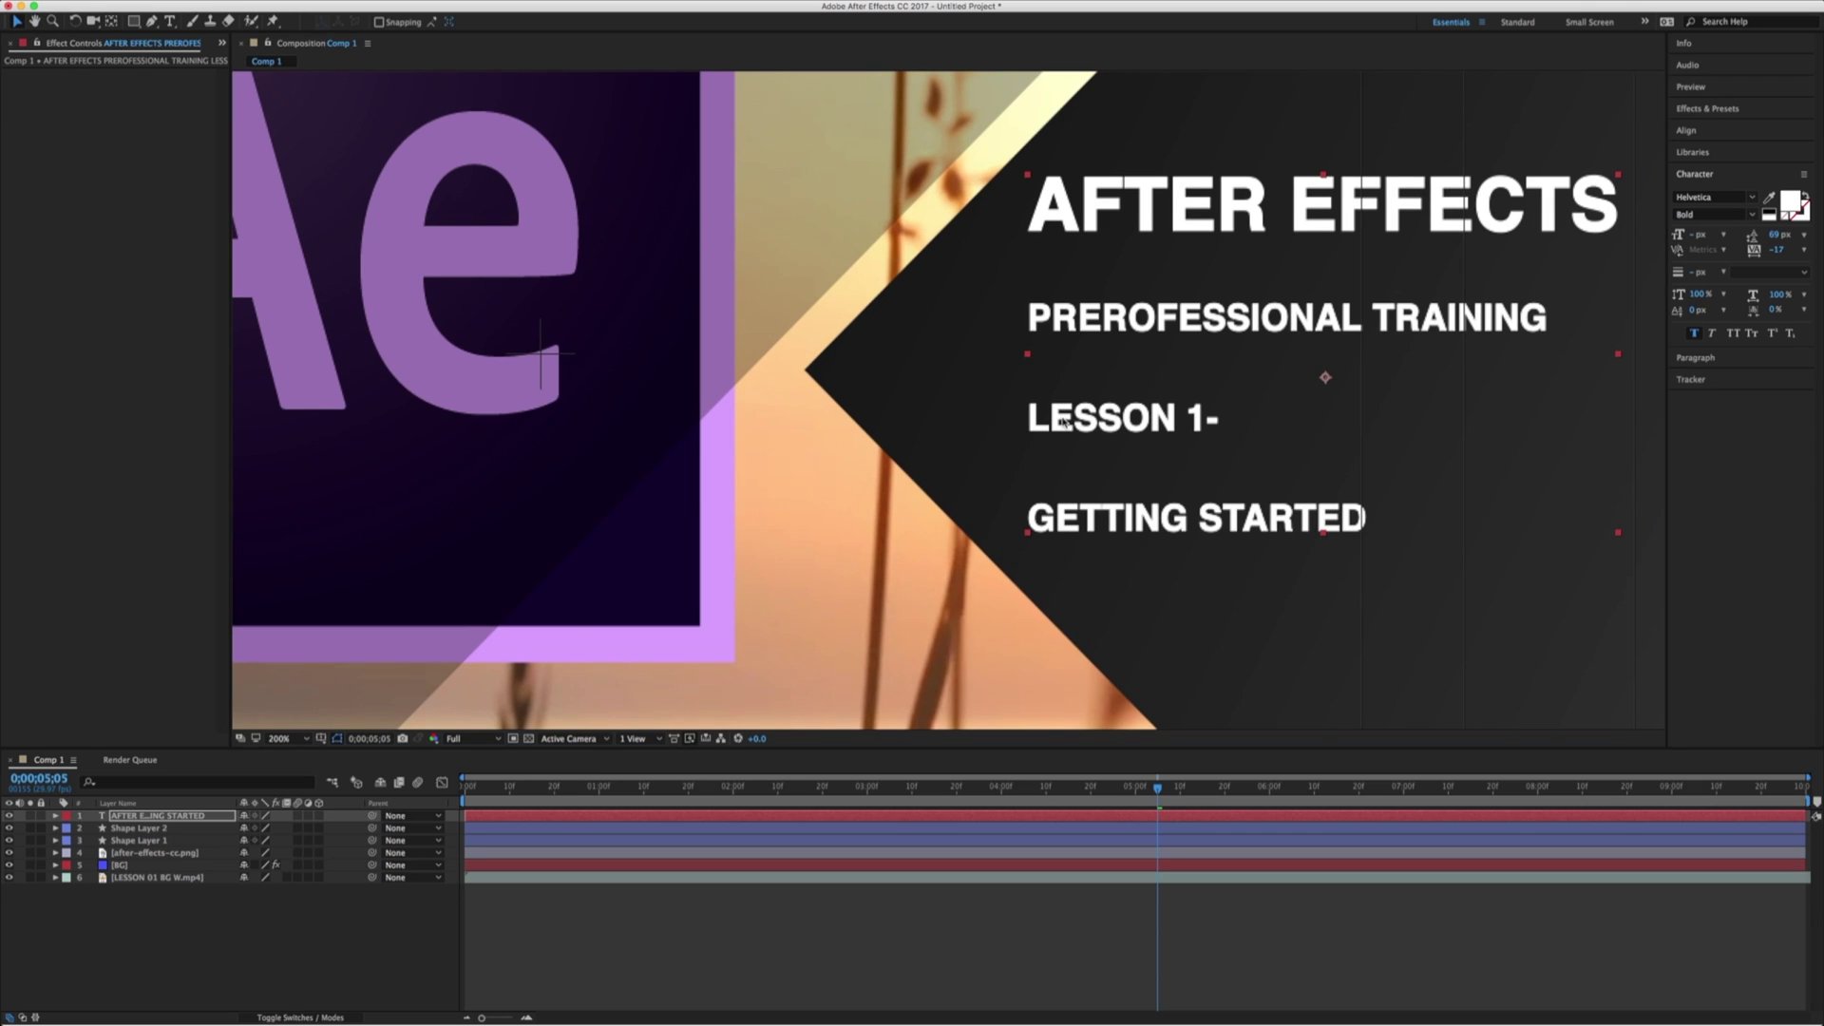
pyautogui.press('h')
pyautogui.moveTo(1208, 379); pyautogui.dragTo(706, 391)
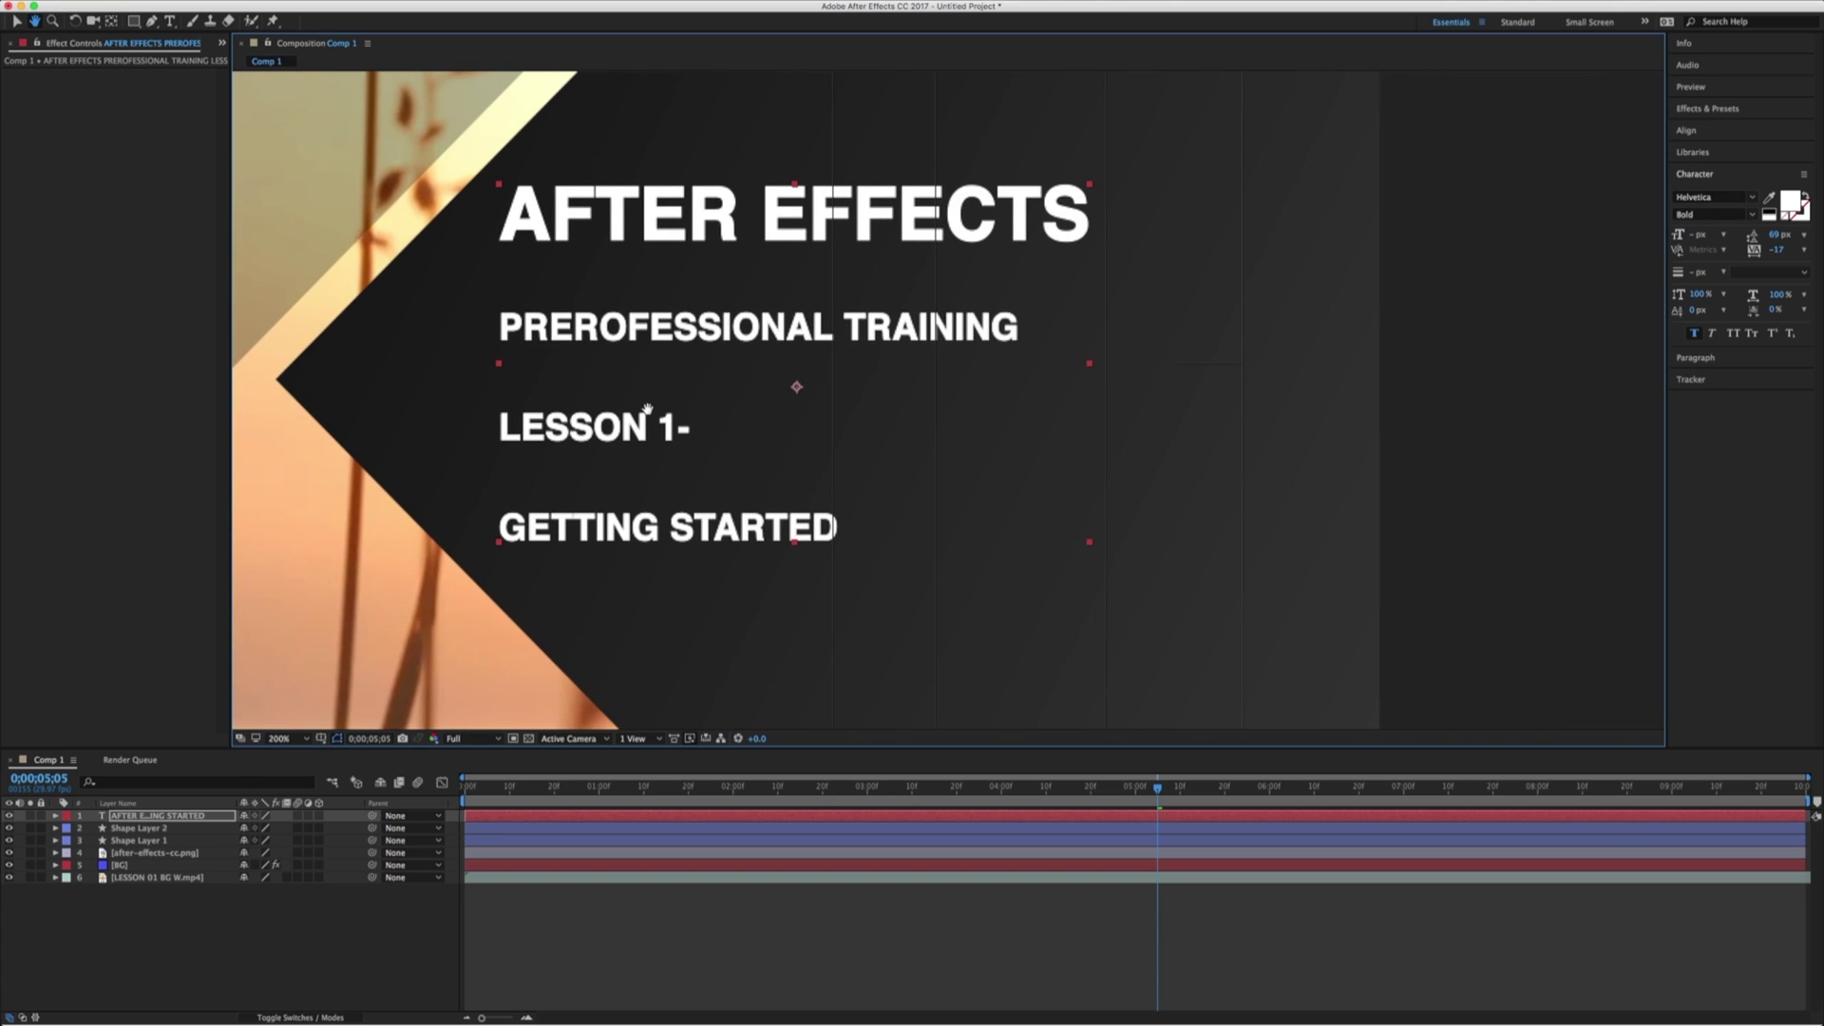
pyautogui.press('v')
pyautogui.doubleClick(881, 318)
pyautogui.click(841, 535)
pyautogui.moveTo(796, 517); pyautogui.dragTo(541, 428)
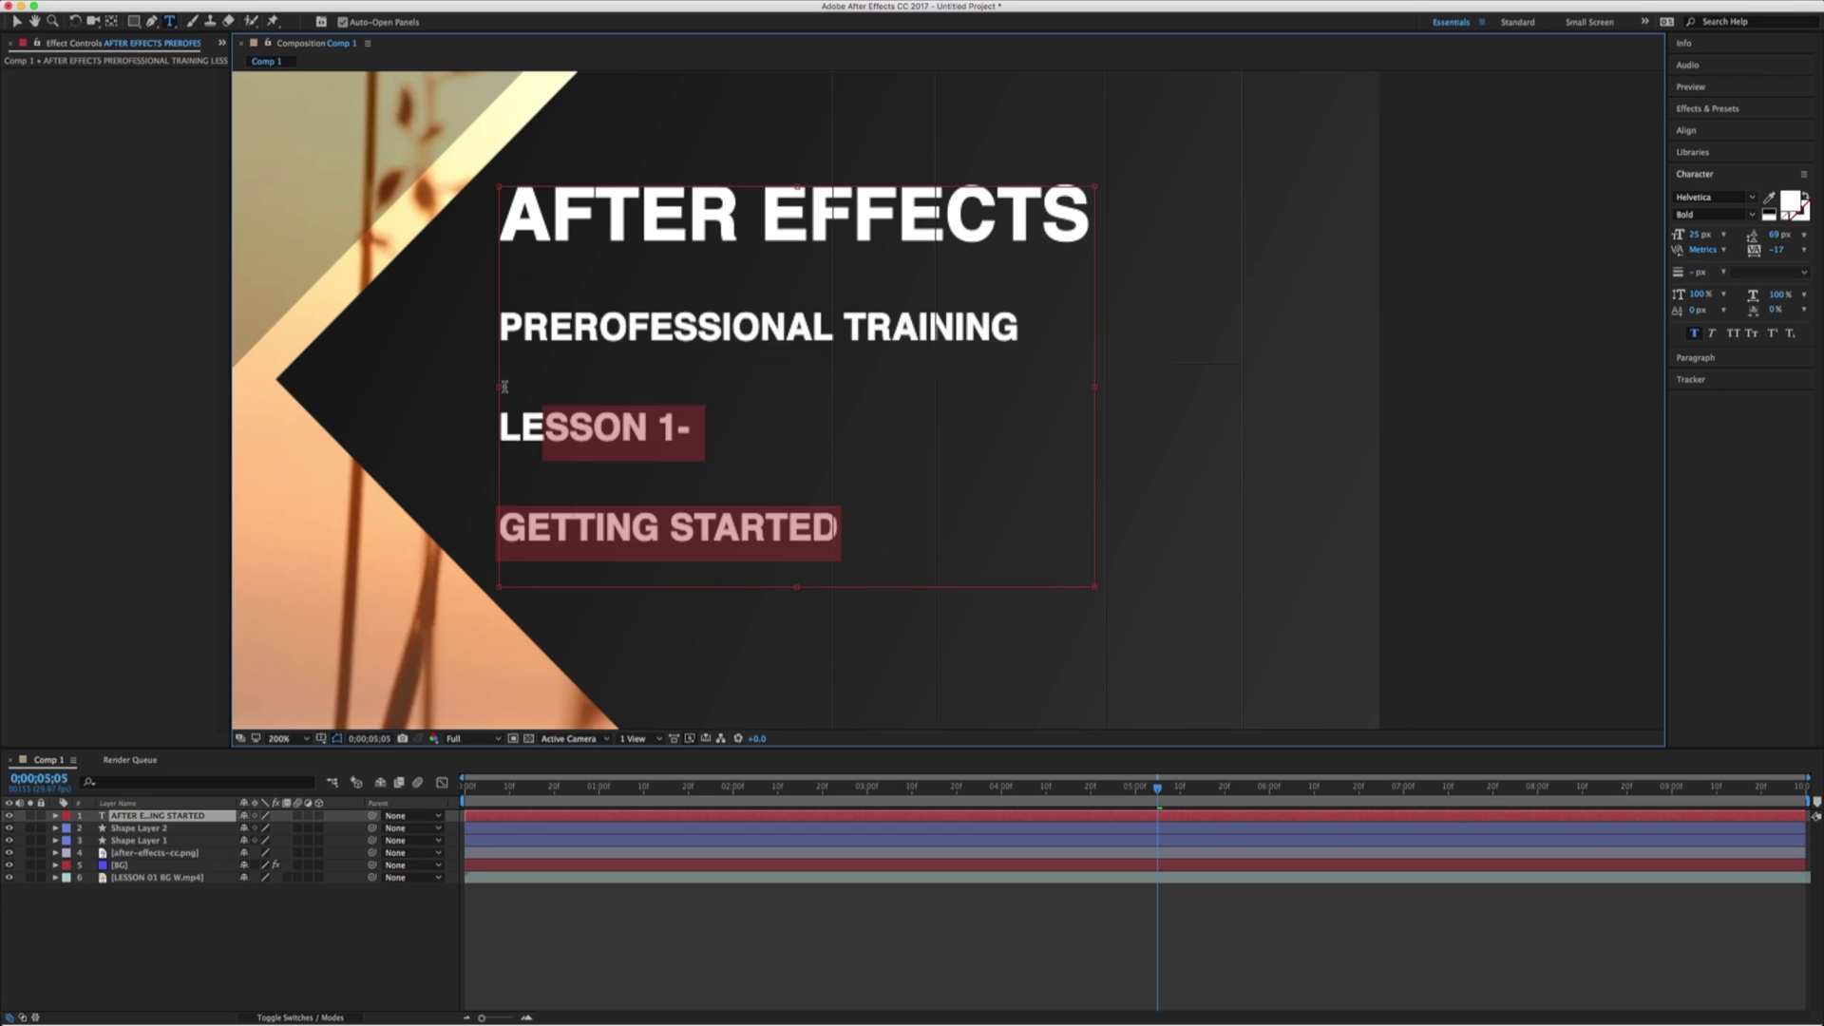
pyautogui.click(571, 325)
pyautogui.press('BackSpace')
pyautogui.press('BackSpace')
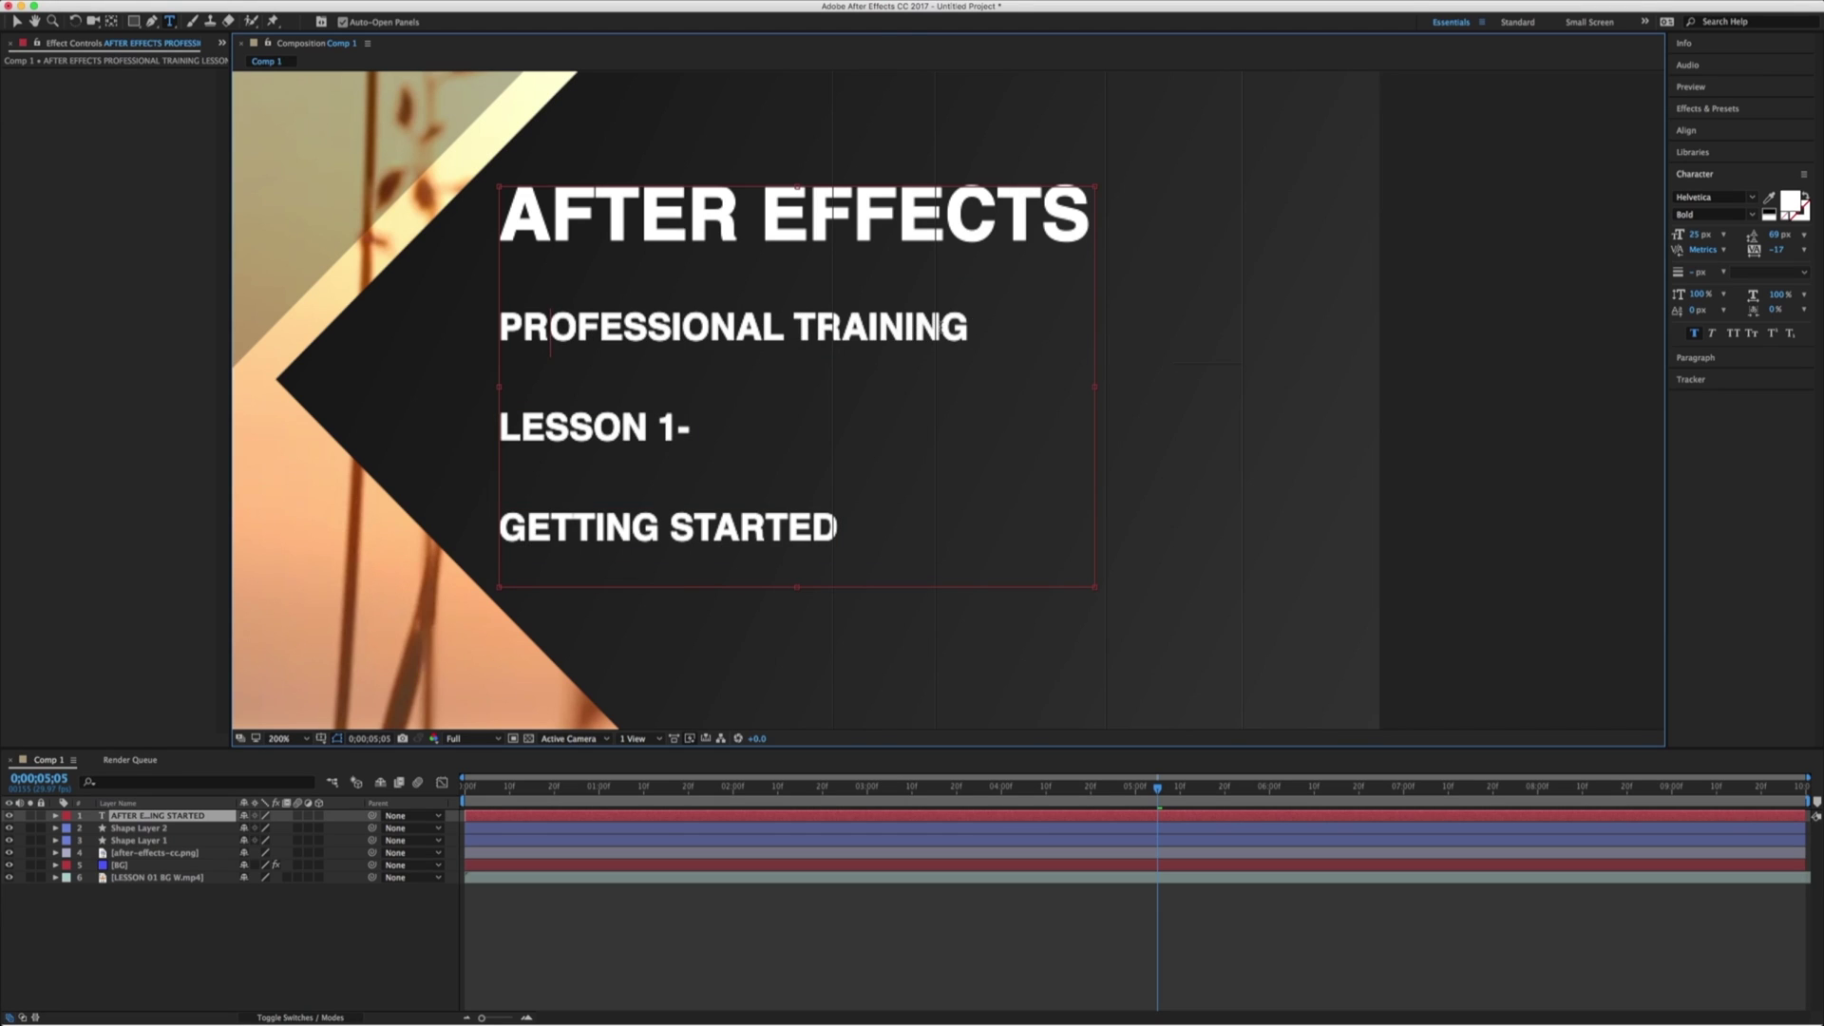
# - Tighten the leading of the three lower title lines and enlarge them, giving GETTING STARTED a 43 px size and 41 px leading
pyautogui.moveTo(840, 534); pyautogui.dragTo(521, 430)
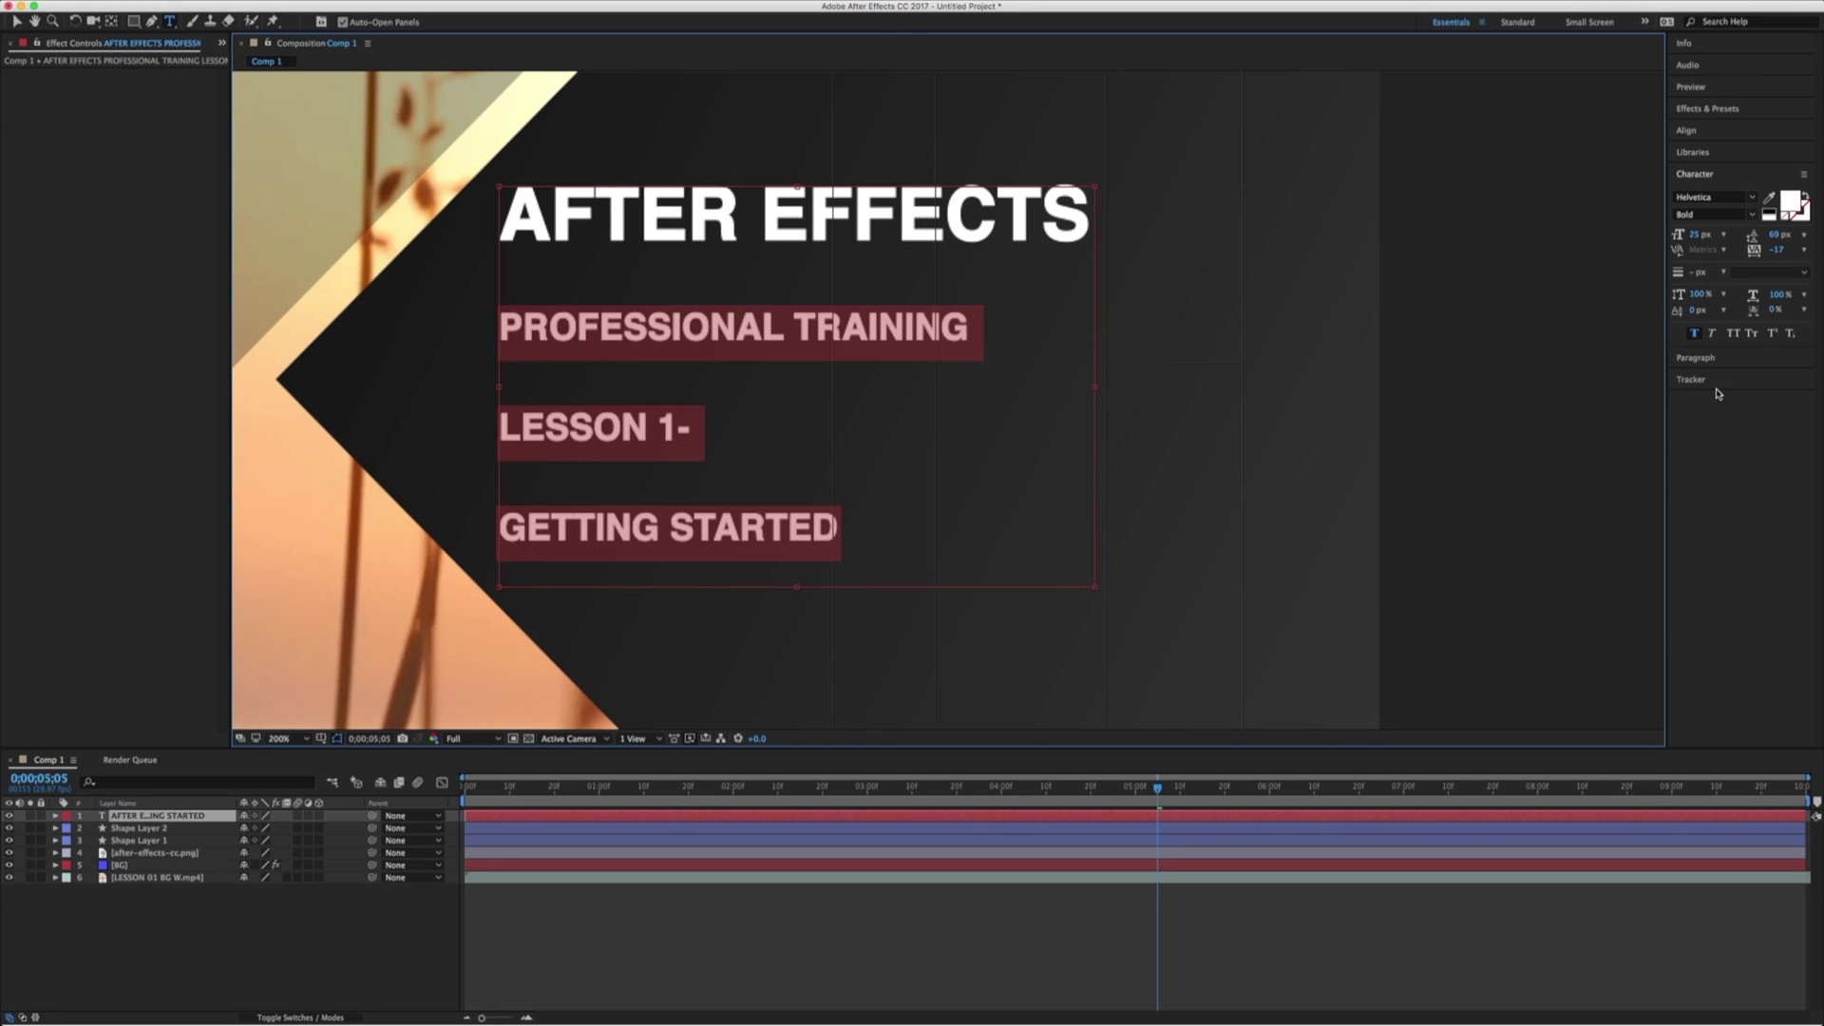
pyautogui.moveTo(1772, 235); pyautogui.dragTo(1760, 237)
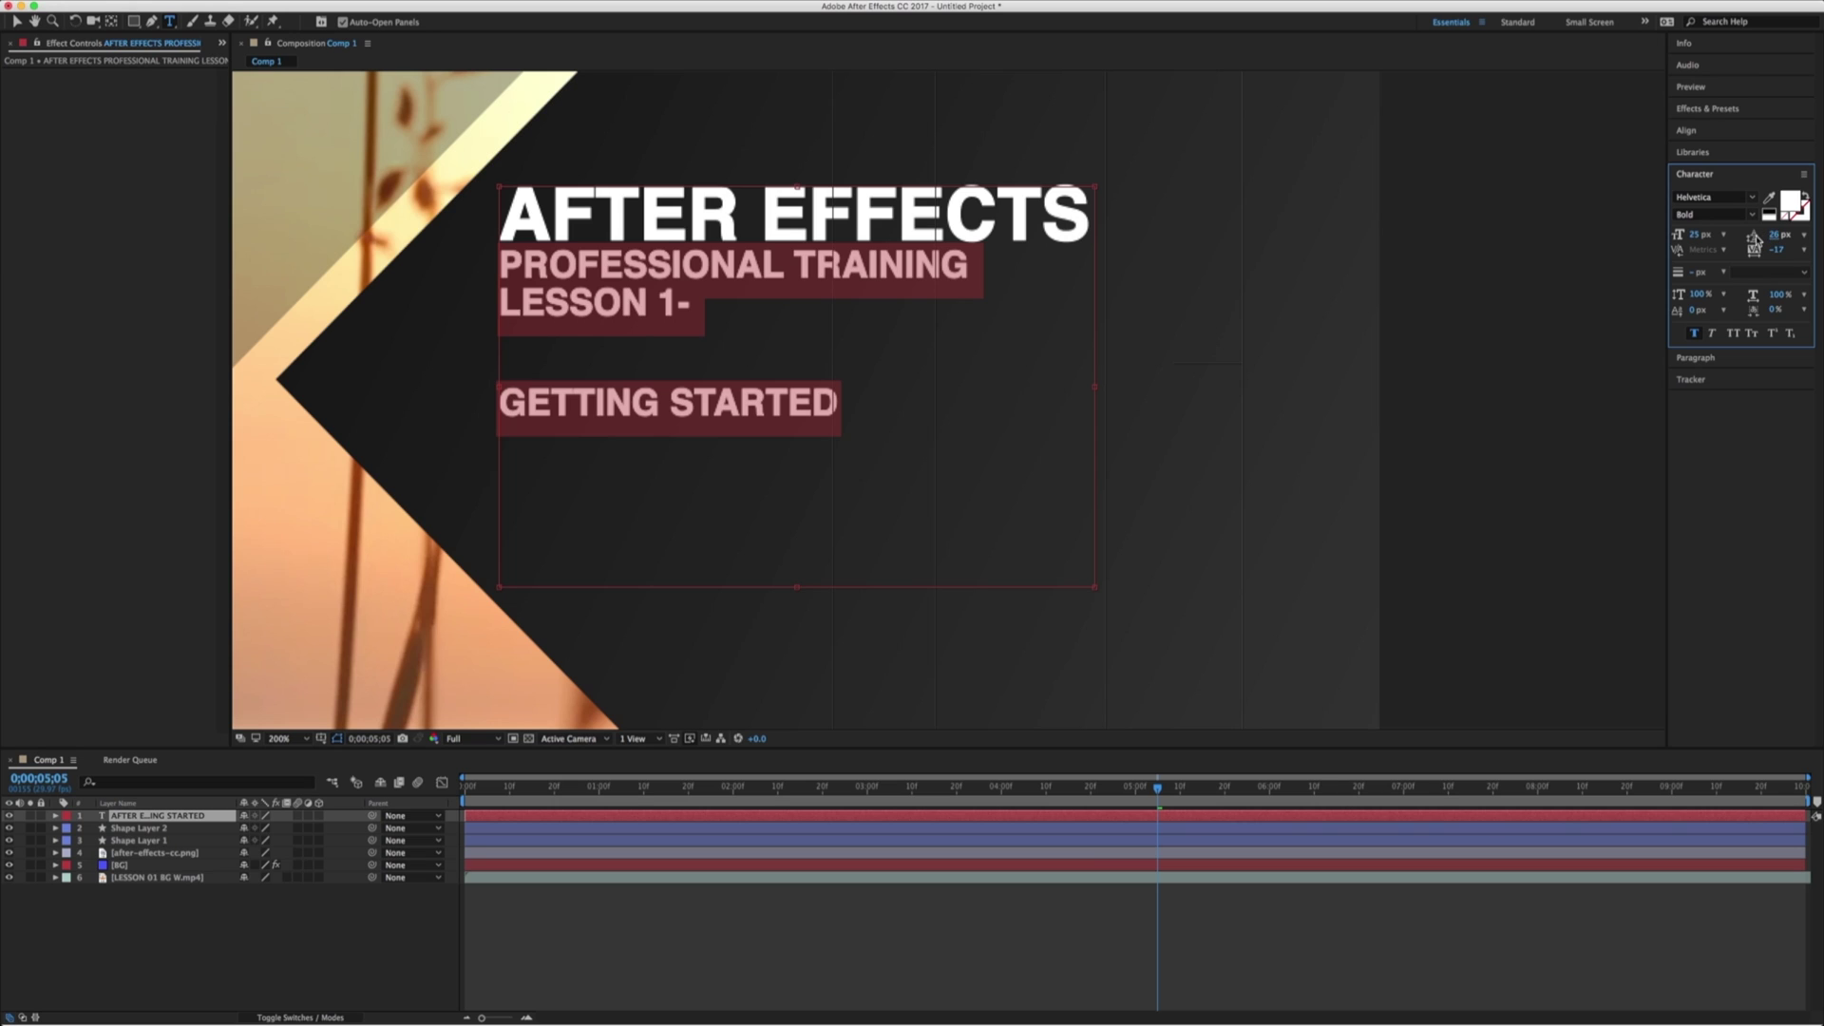
pyautogui.moveTo(1696, 235); pyautogui.dragTo(1710, 234)
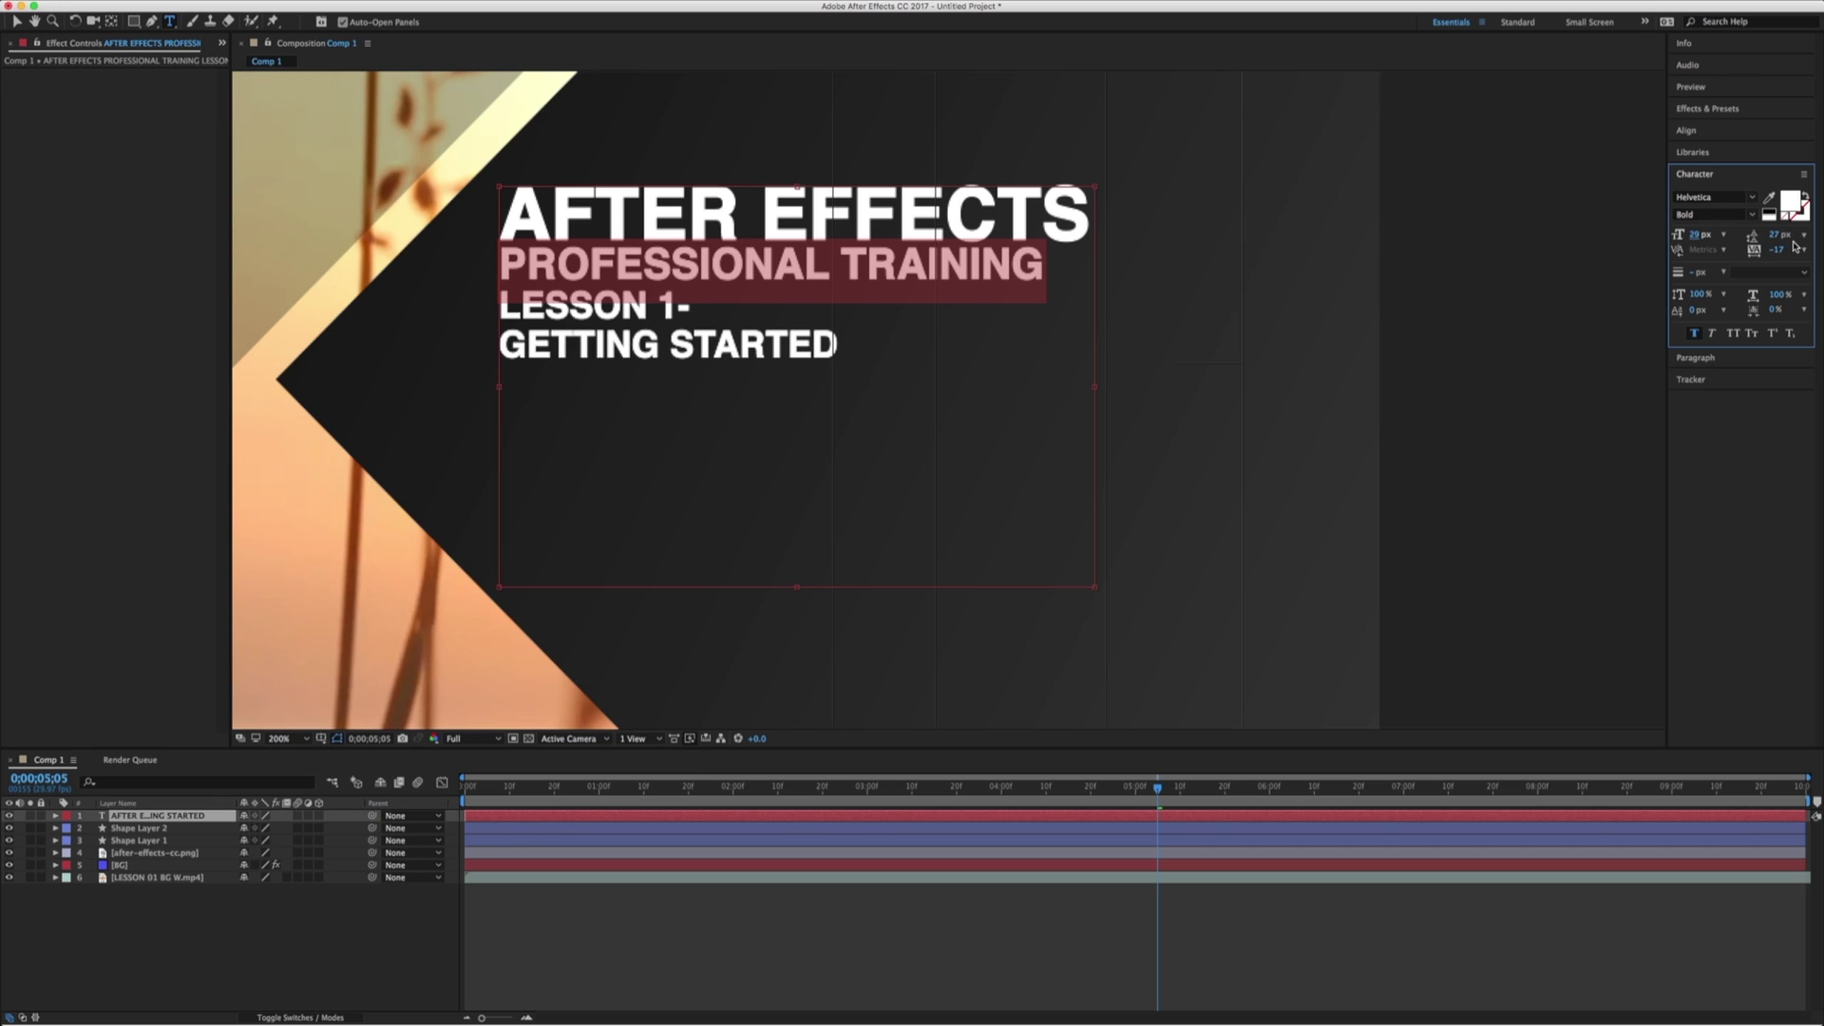
pyautogui.moveTo(692, 305); pyautogui.dragTo(504, 305)
pyautogui.moveTo(1694, 228); pyautogui.dragTo(1786, 234)
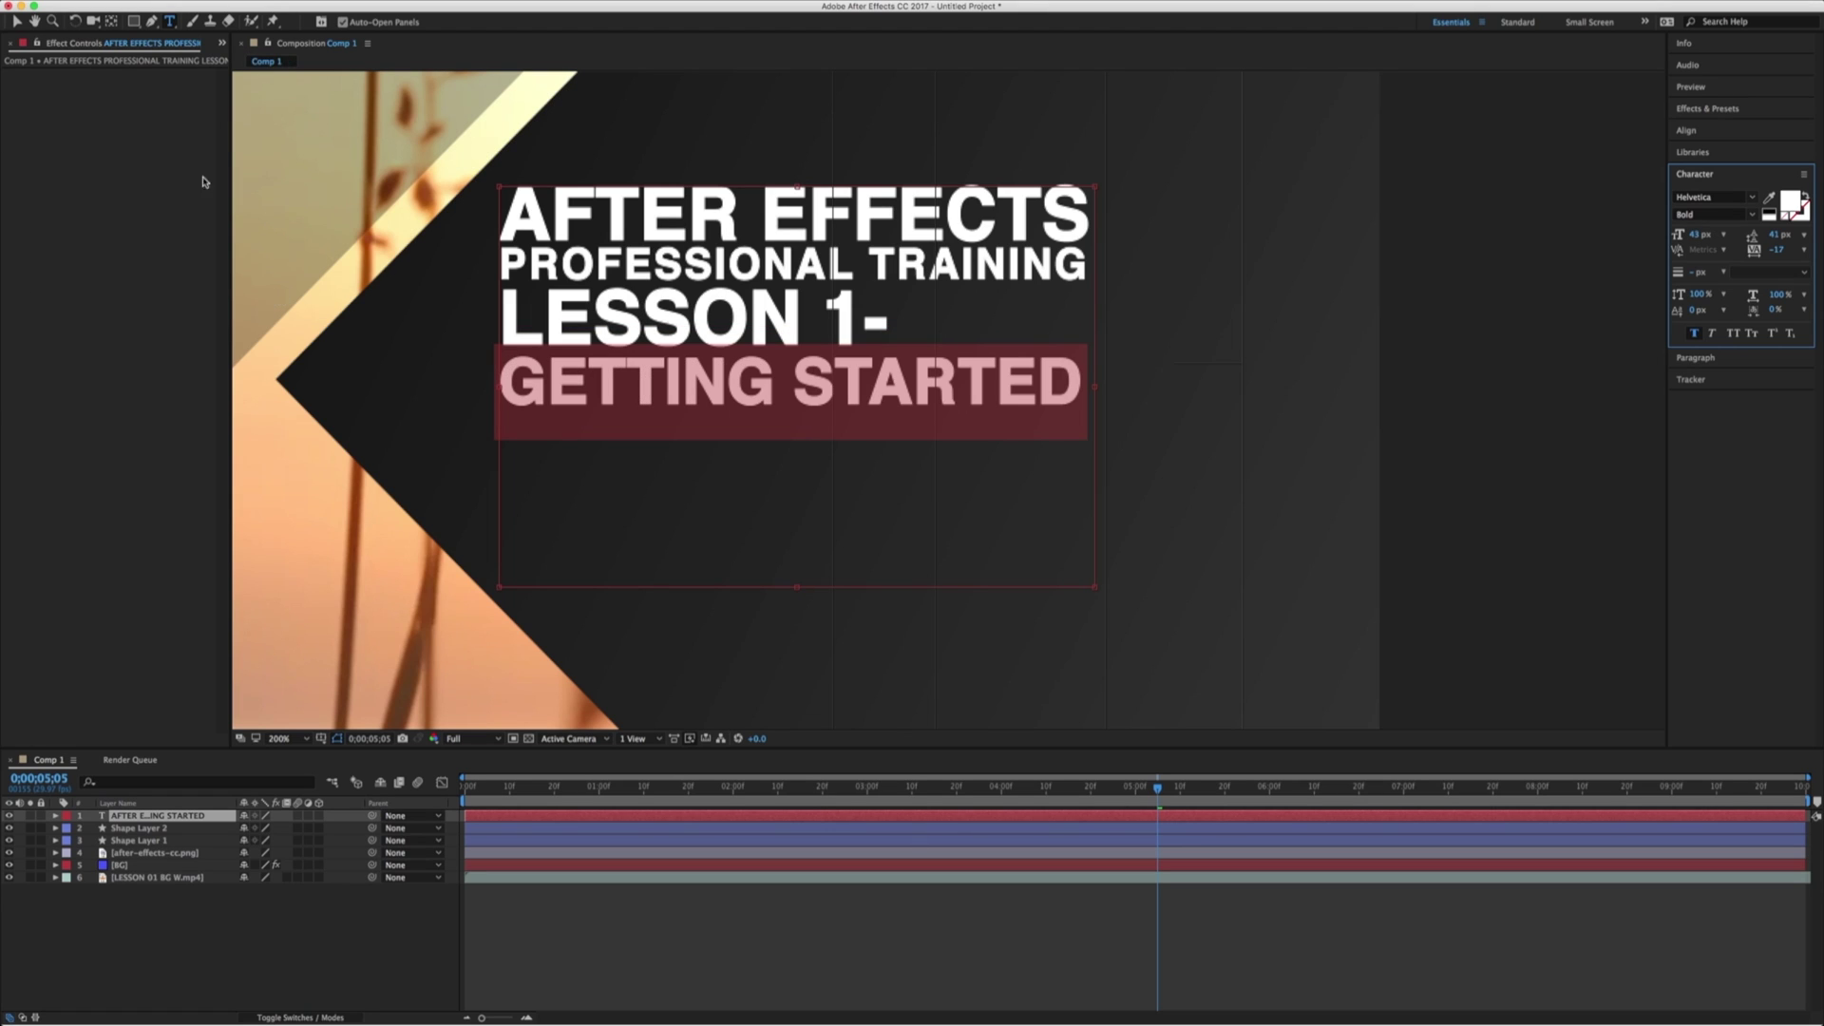
pyautogui.press('Escape')
pyautogui.press('v')
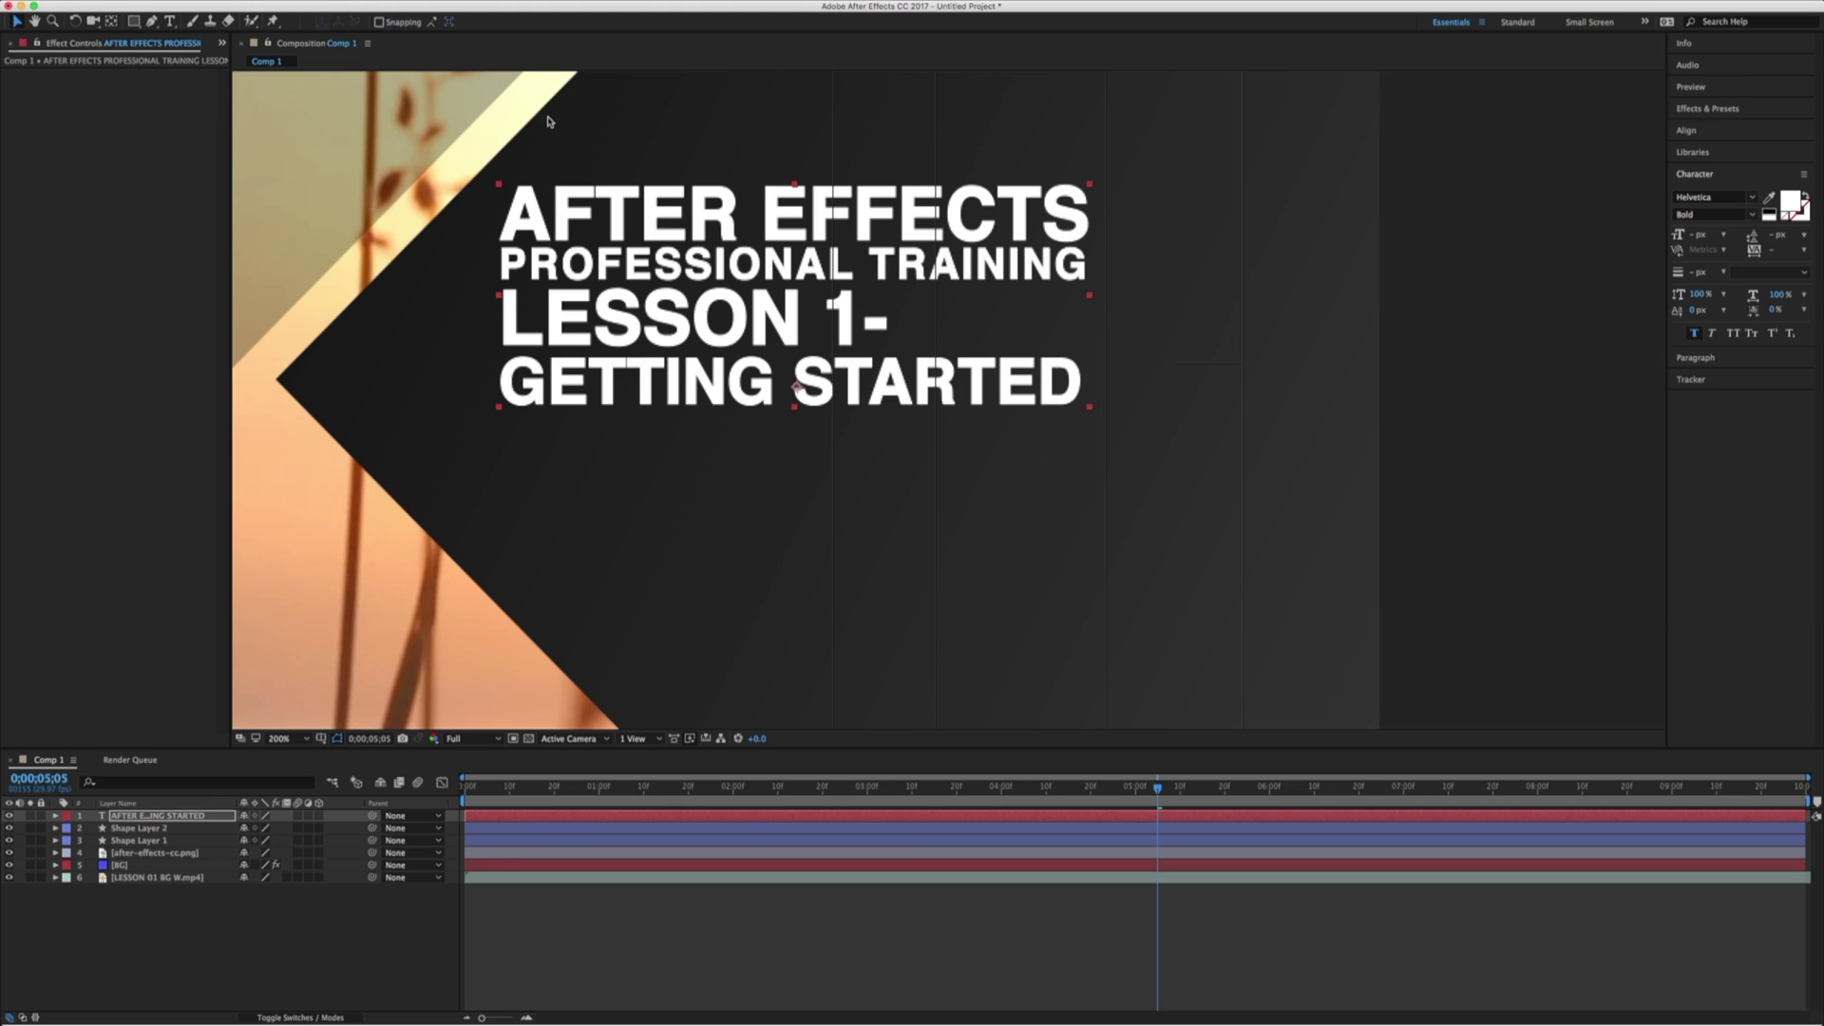
# - Search the effects for "LIGHT SWEE" and apply CC Light Sweep to the BG solid
pyautogui.scroll(-5, 765, 338)
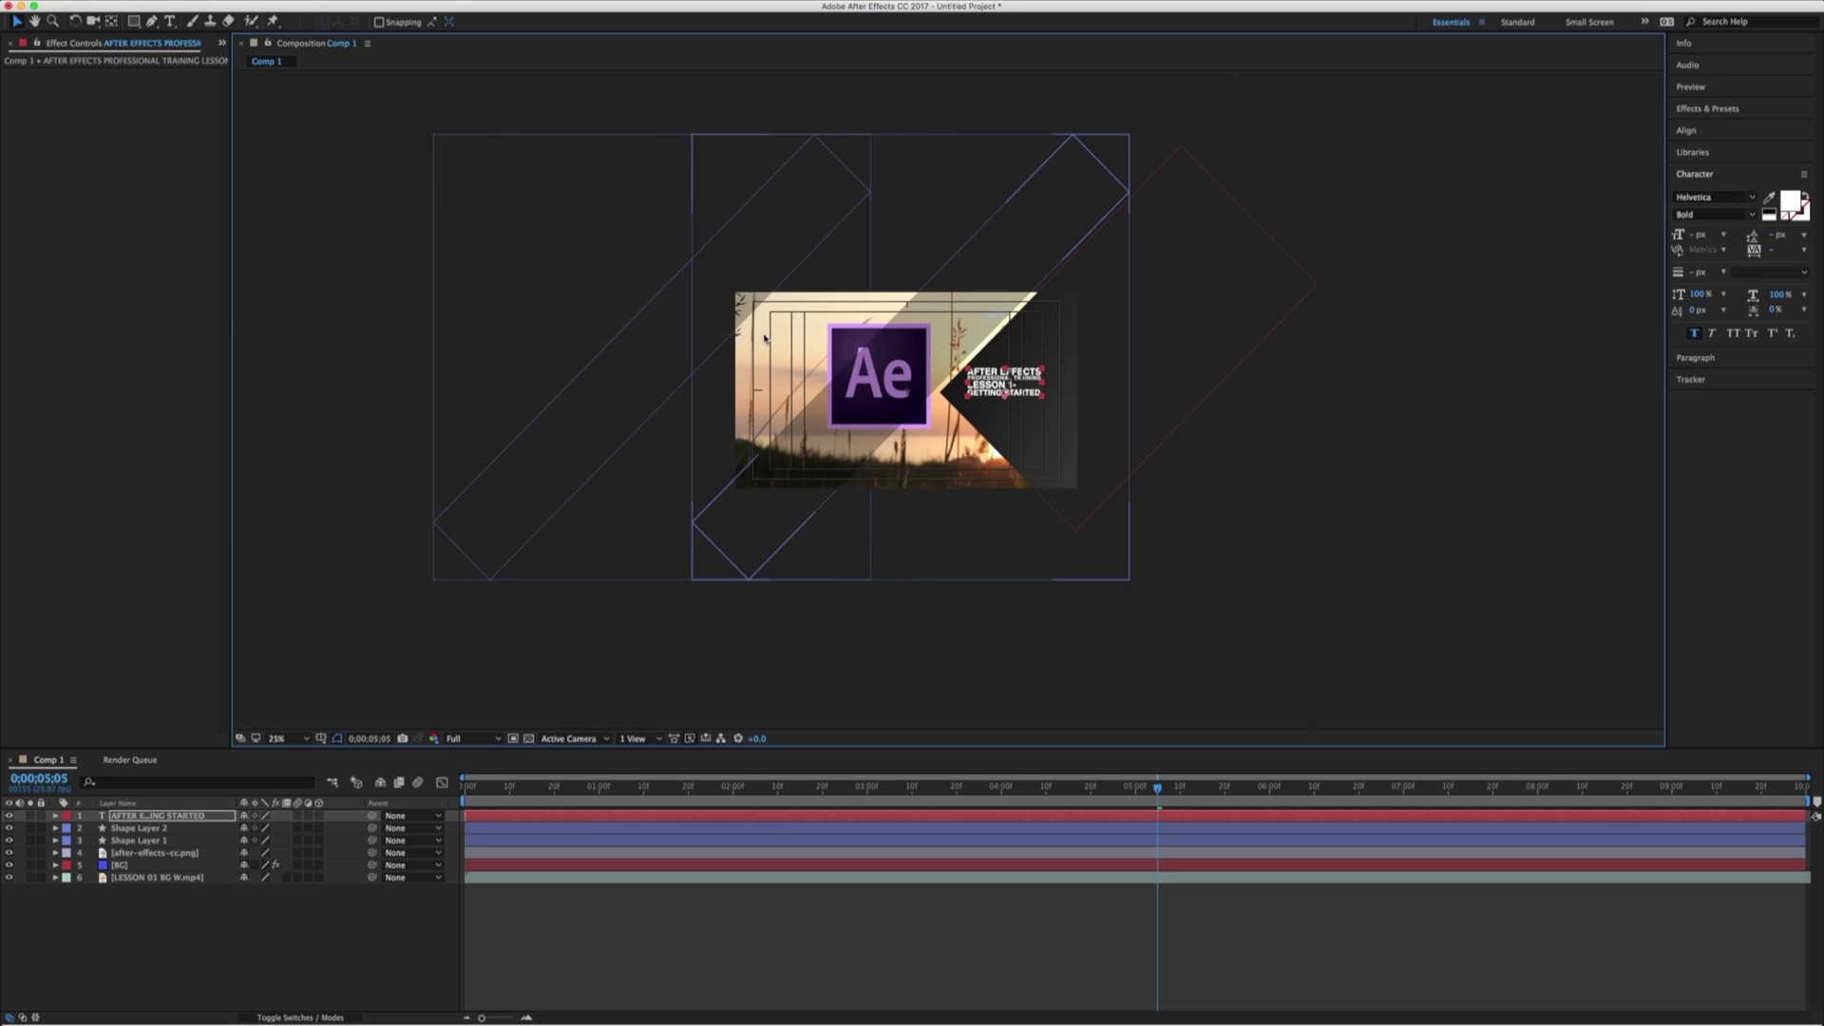
pyautogui.press('.')
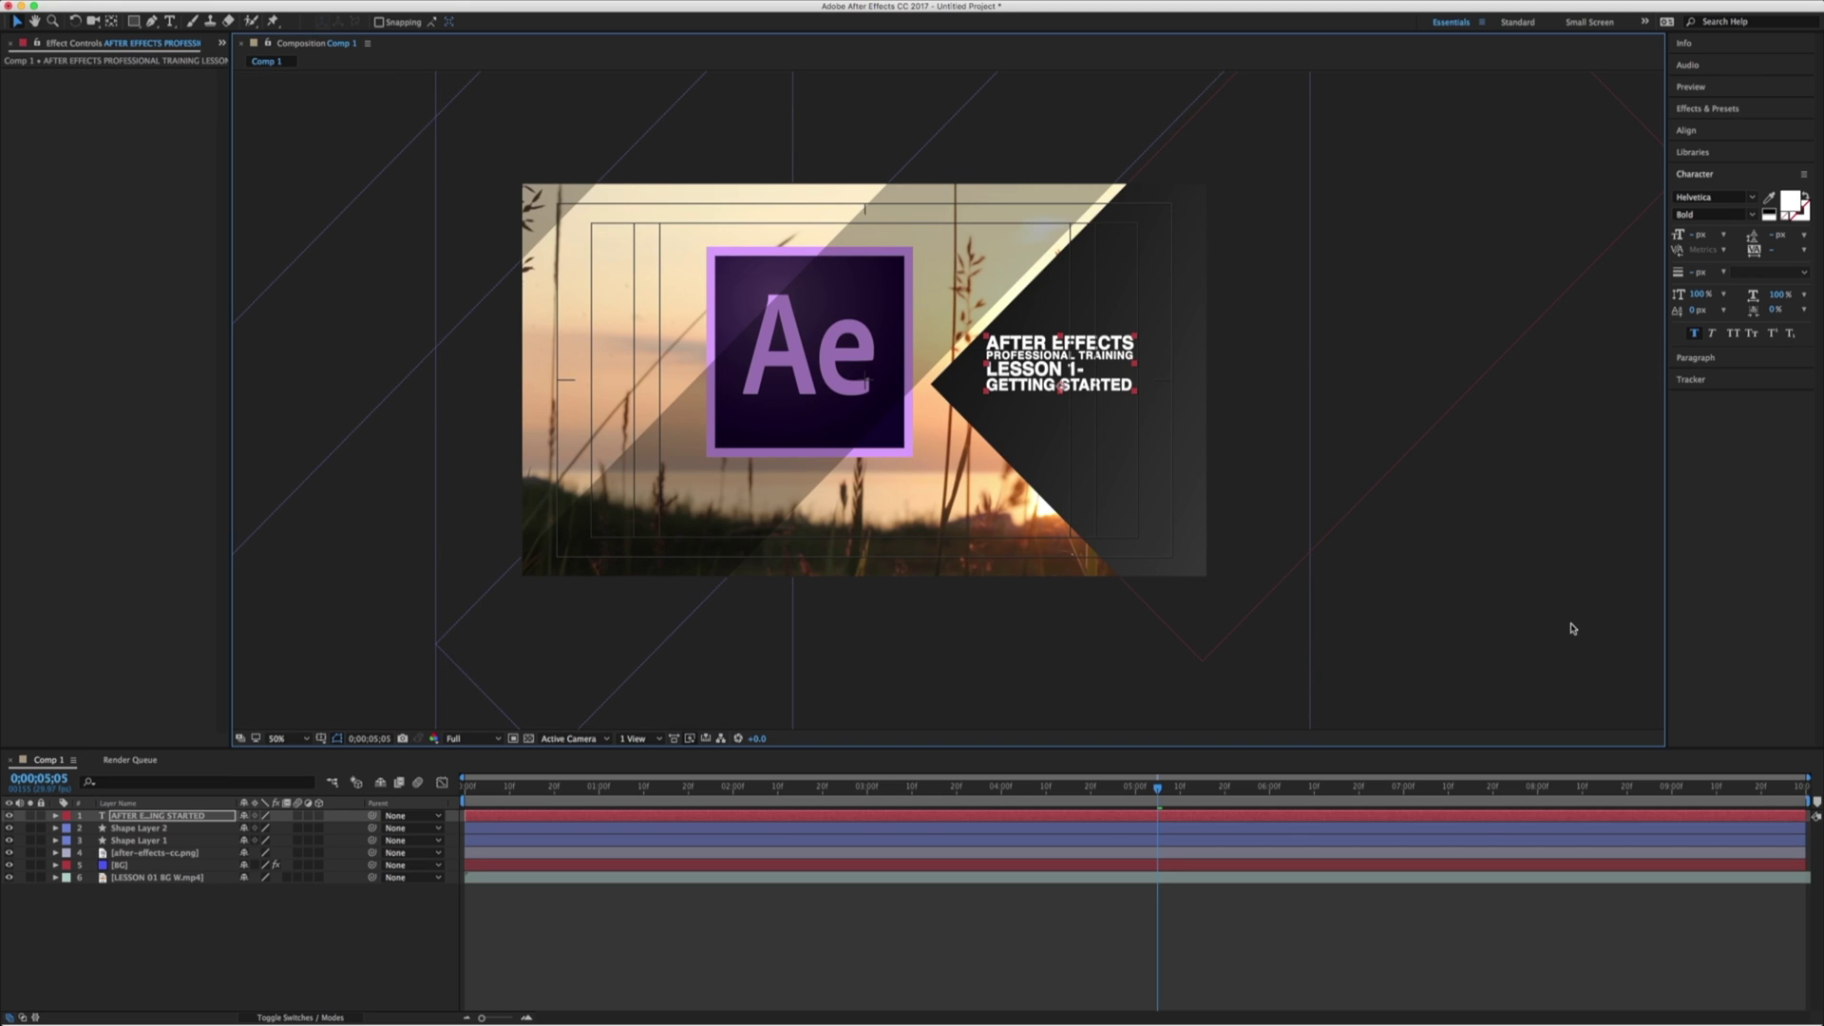
pyautogui.click(1732, 112)
pyautogui.click(1753, 126)
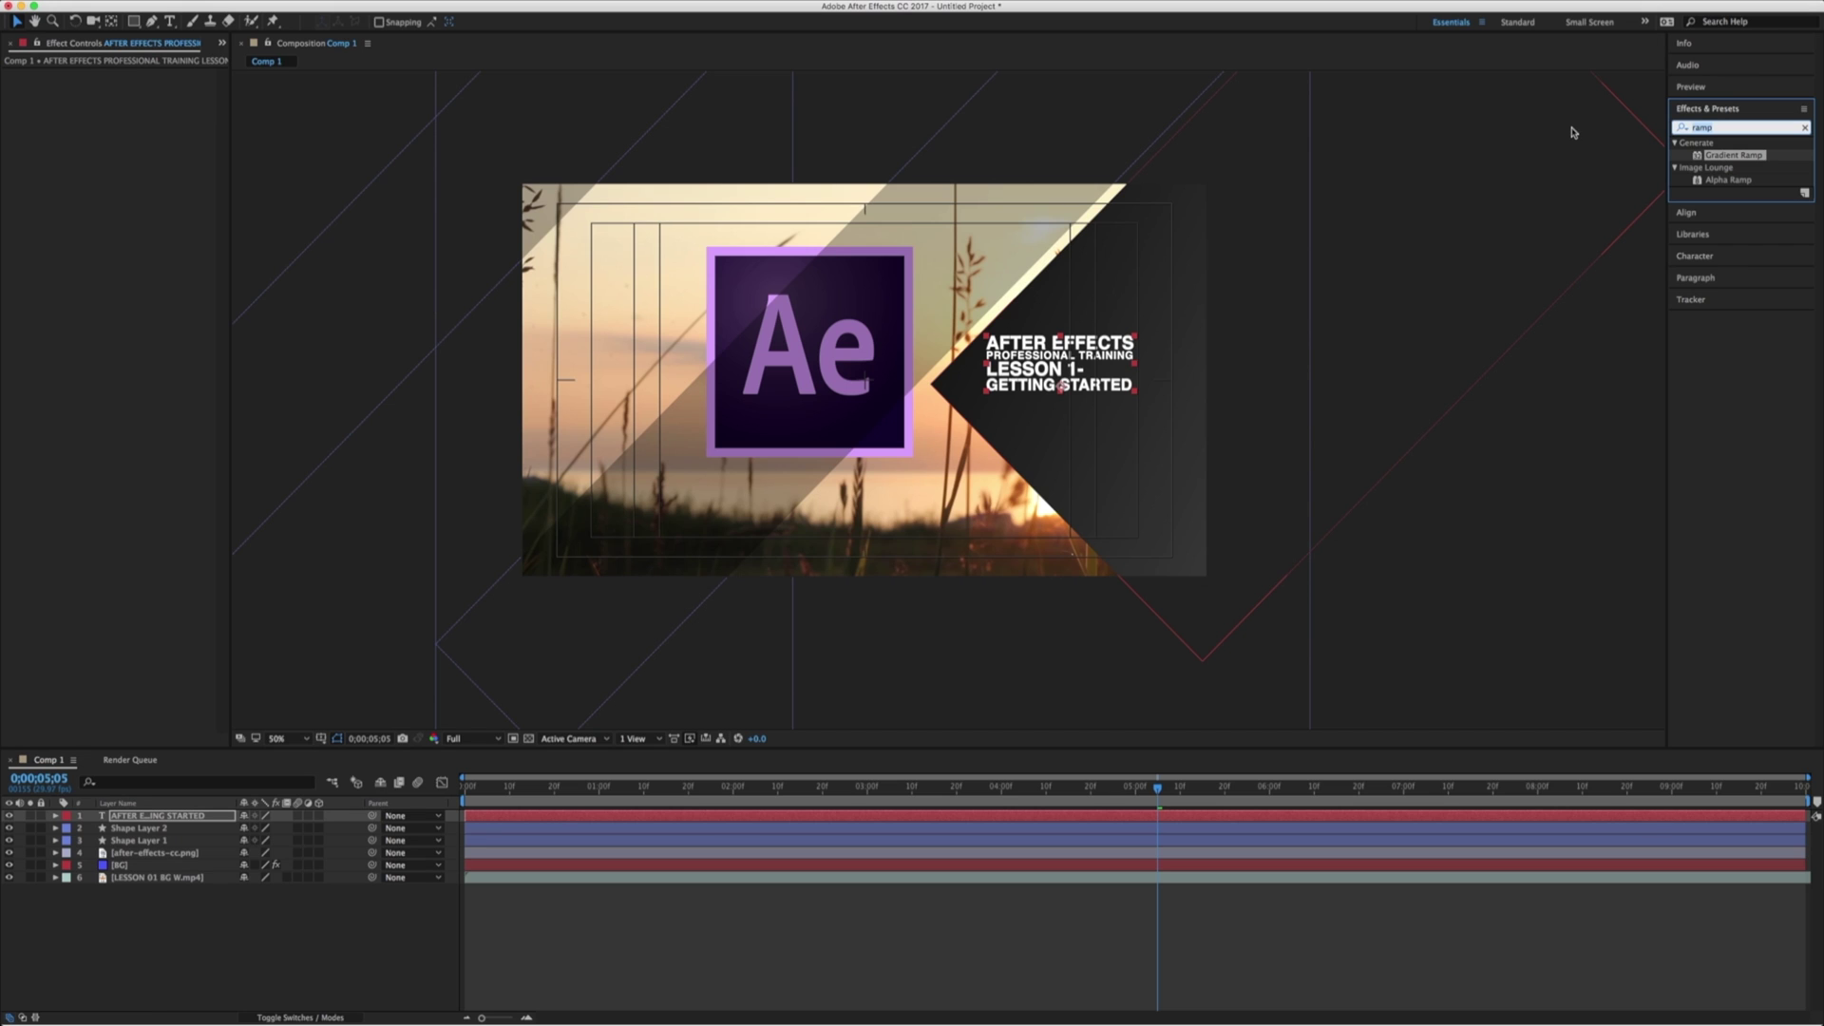
pyautogui.write('LIGHT SWEE')
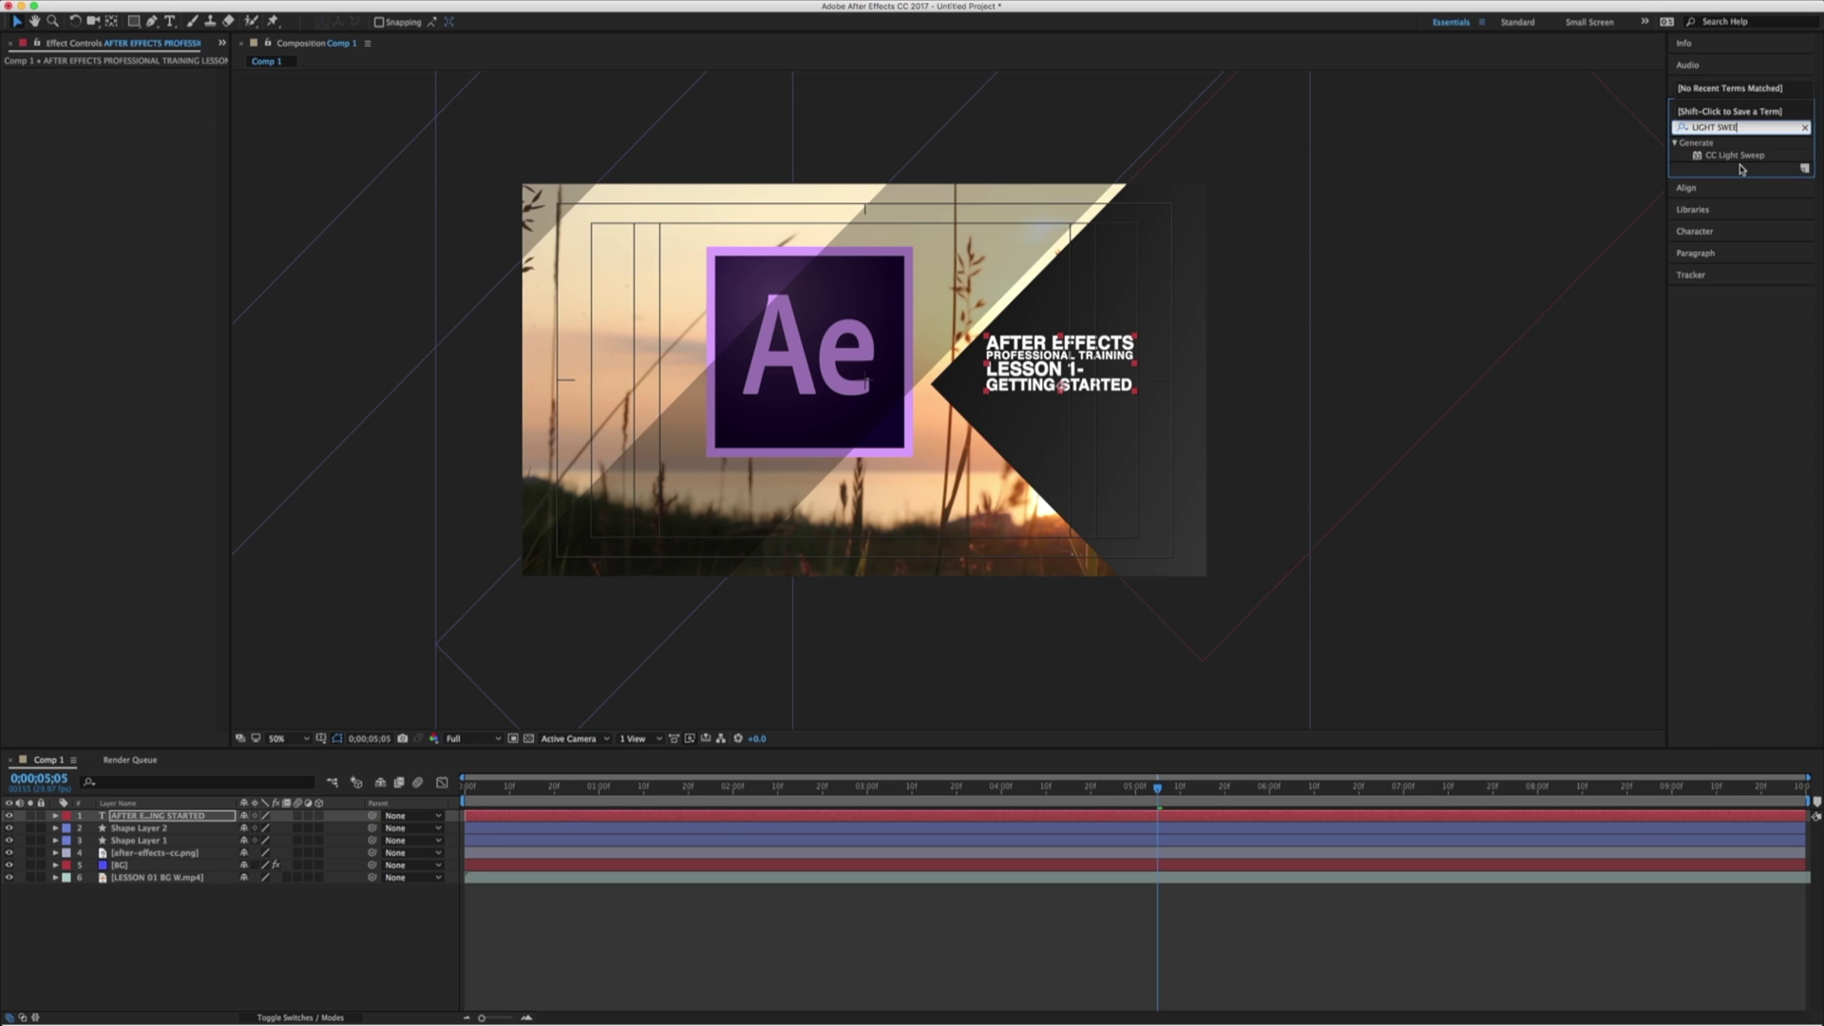
pyautogui.moveTo(1750, 158); pyautogui.dragTo(1520, 216)
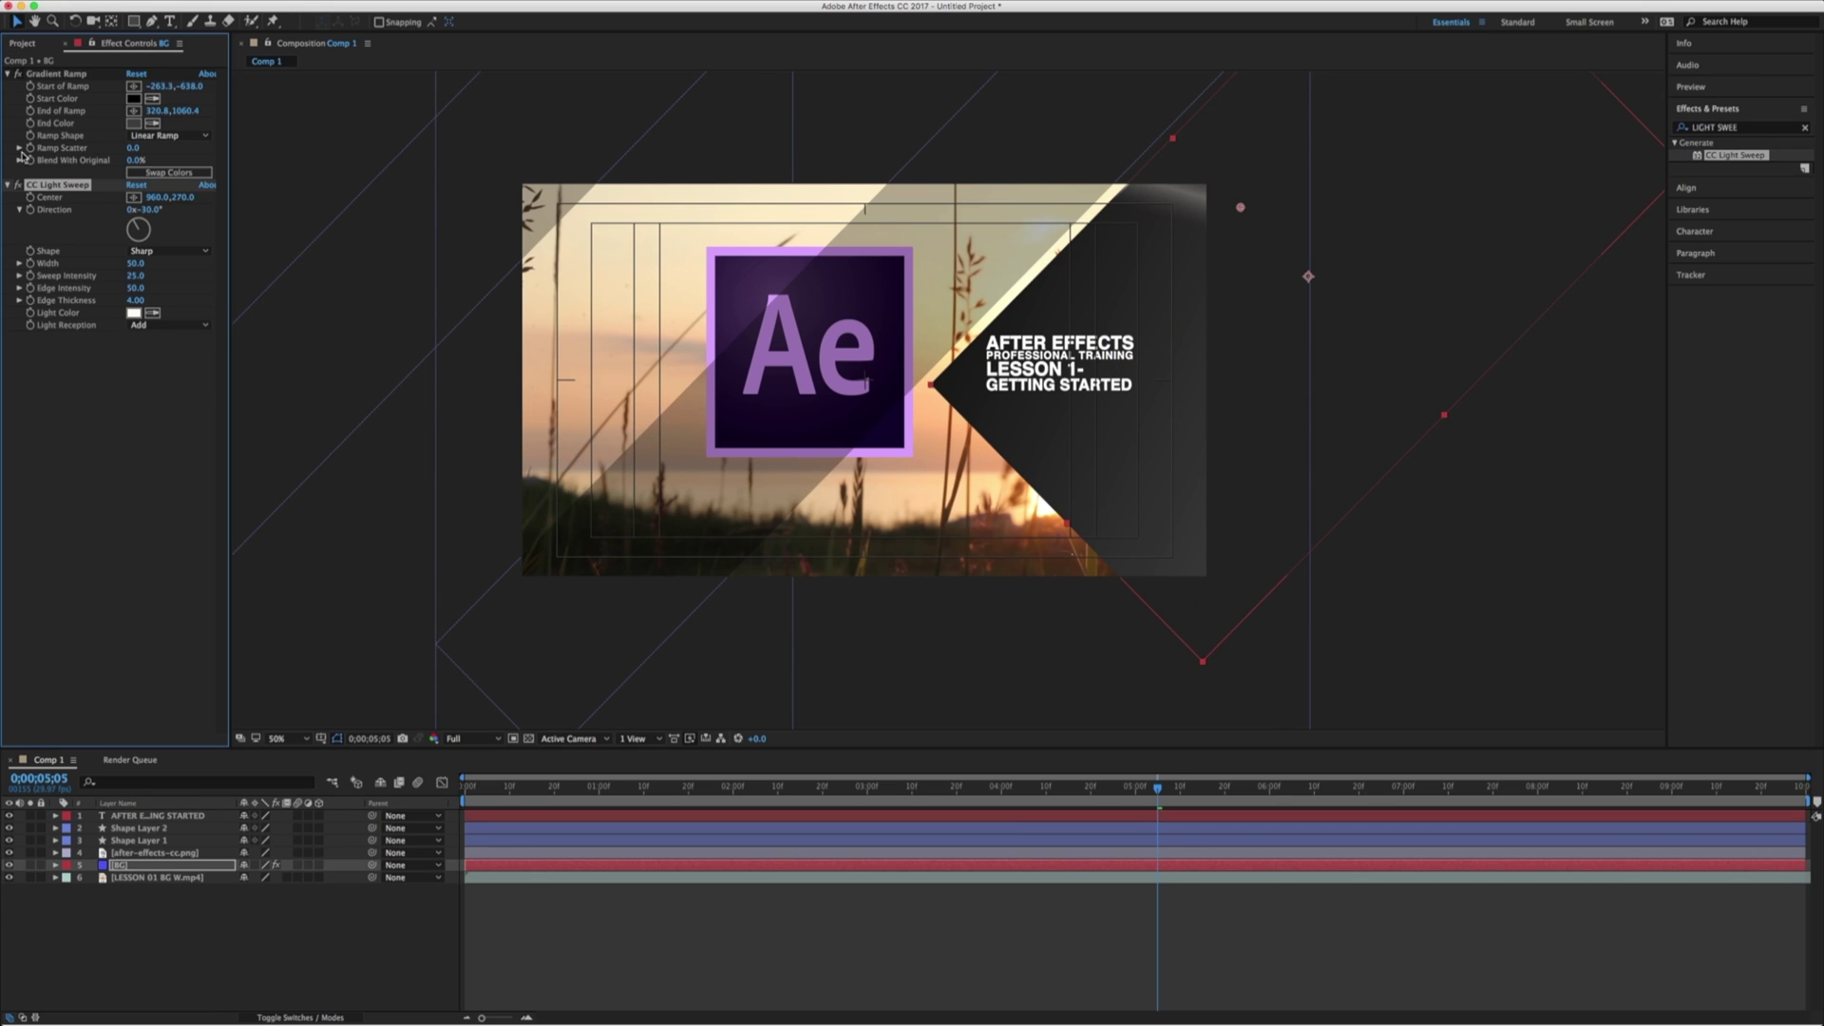
# - Move the BG solid's CC Light Sweep center to 547.0, 247.4, set its width to 444 and sweep intensity to 0
pyautogui.click(19, 74)
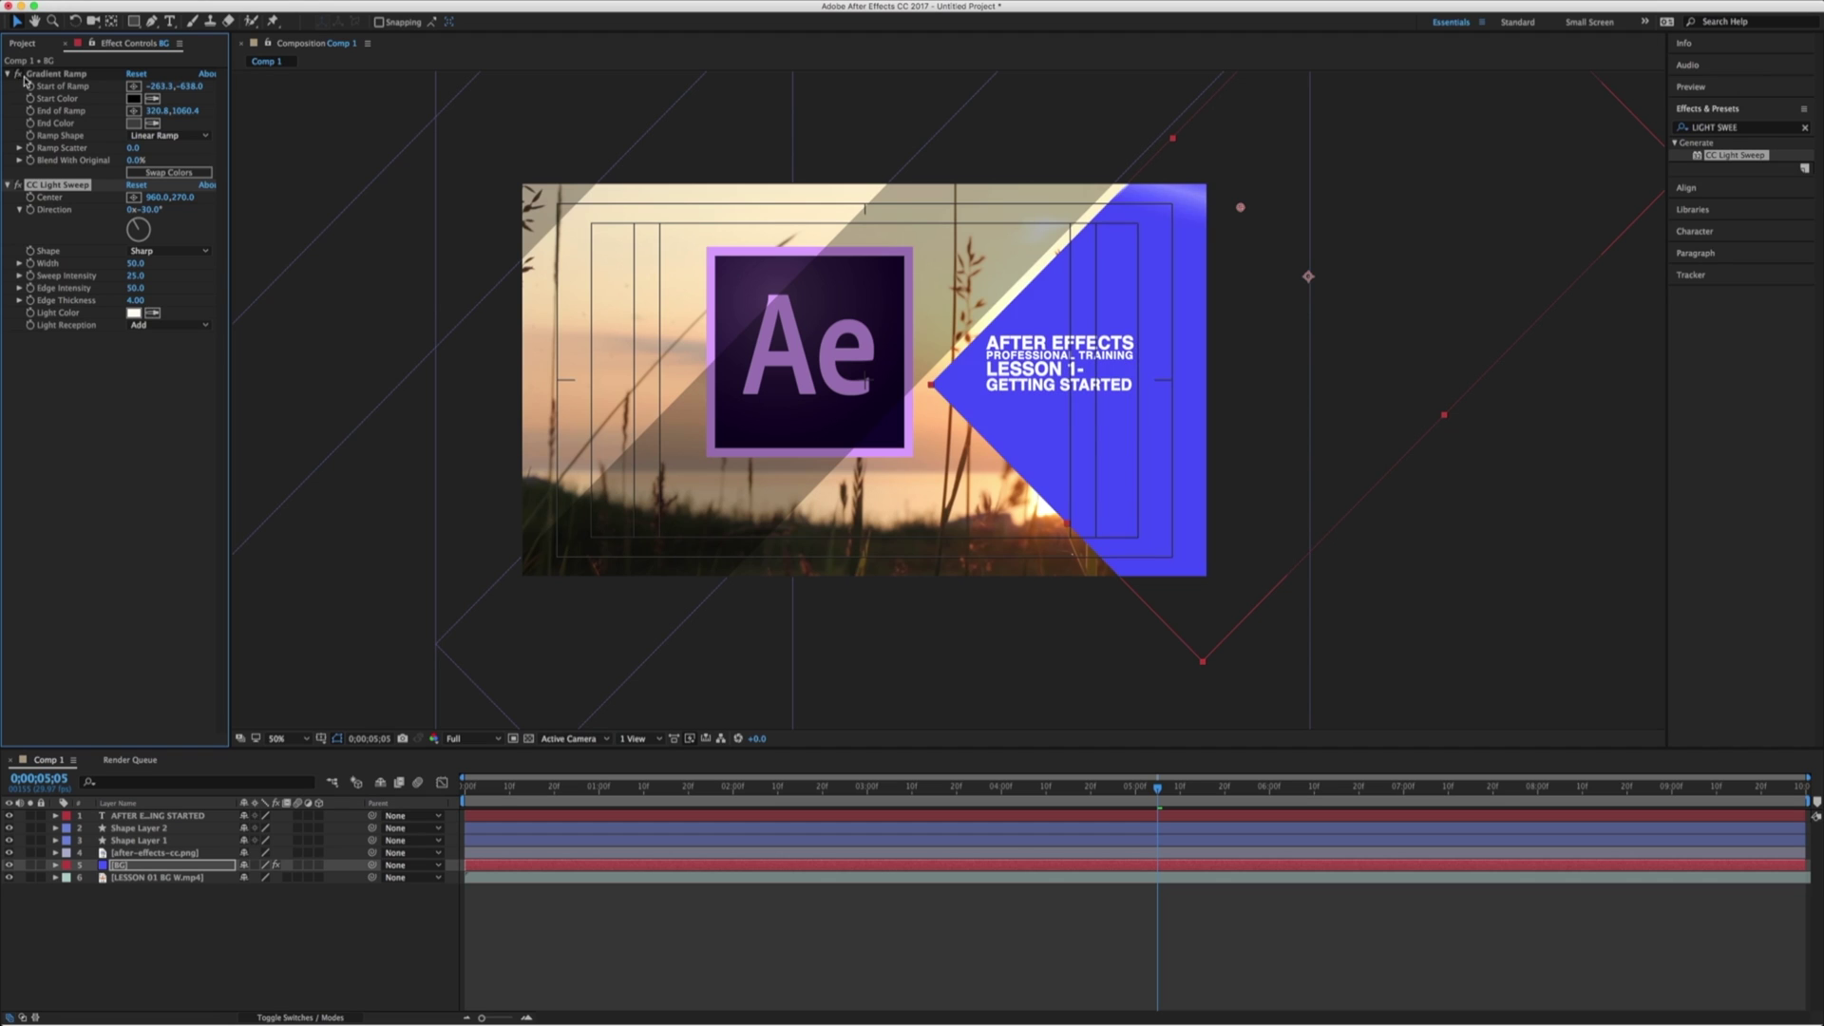
pyautogui.click(19, 74)
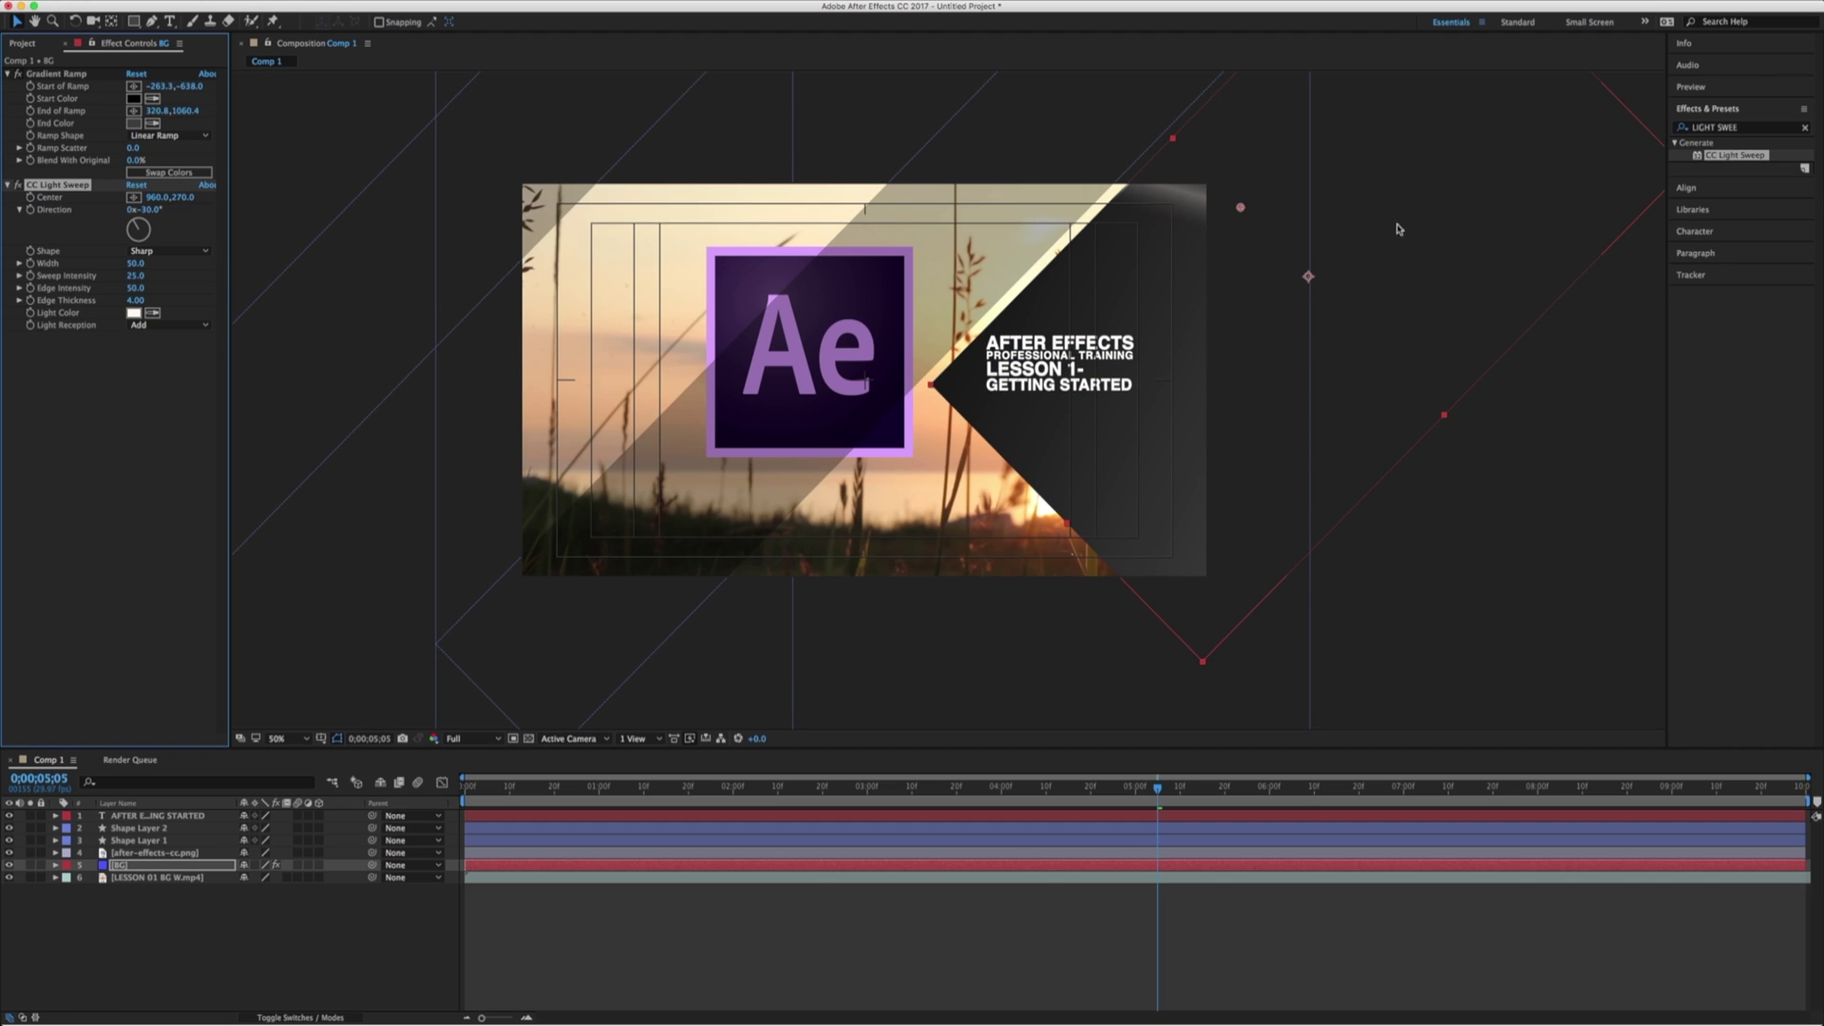
pyautogui.moveTo(1244, 211)
pyautogui.mouseDown()
pyautogui.moveTo(1225, 242)
pyautogui.moveTo(1173, 251)
pyautogui.moveTo(1106, 395)
pyautogui.moveTo(1099, 327)
pyautogui.mouseUp()
pyautogui.click(150, 211)
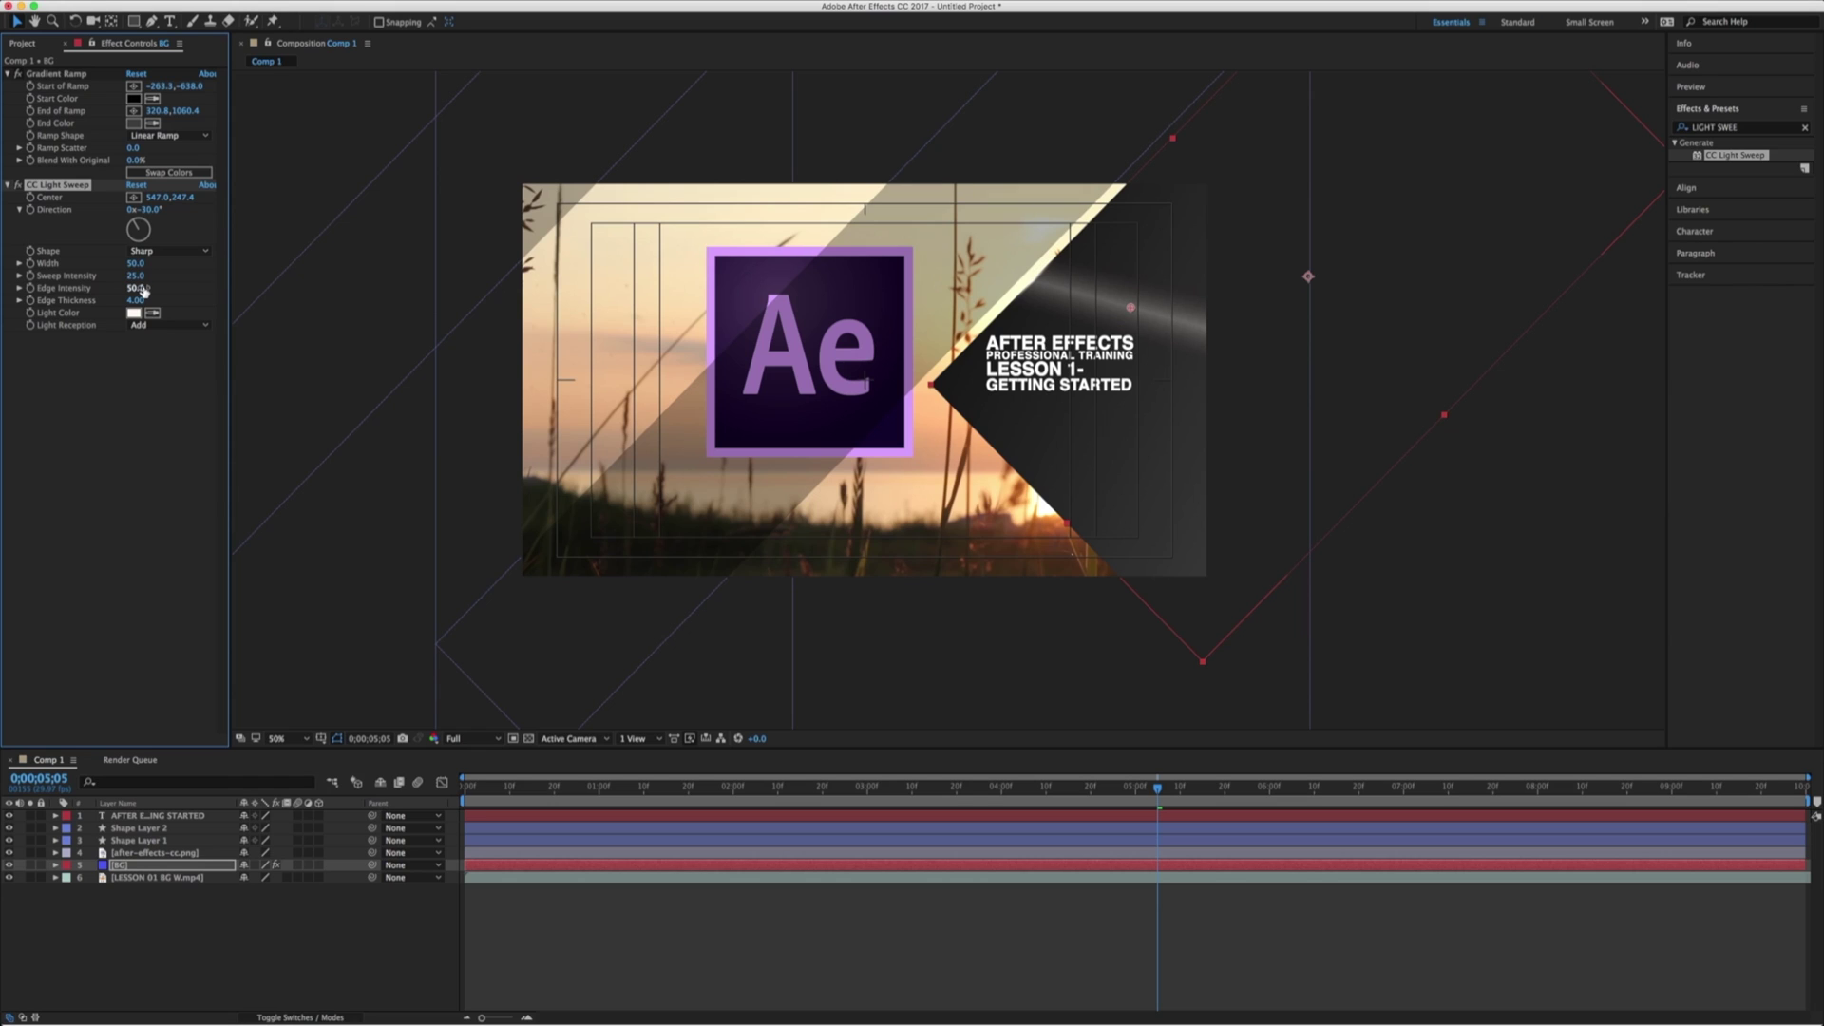
pyautogui.moveTo(135, 276)
pyautogui.mouseDown()
pyautogui.moveTo(117, 277)
pyautogui.moveTo(432, 262)
pyautogui.mouseUp()
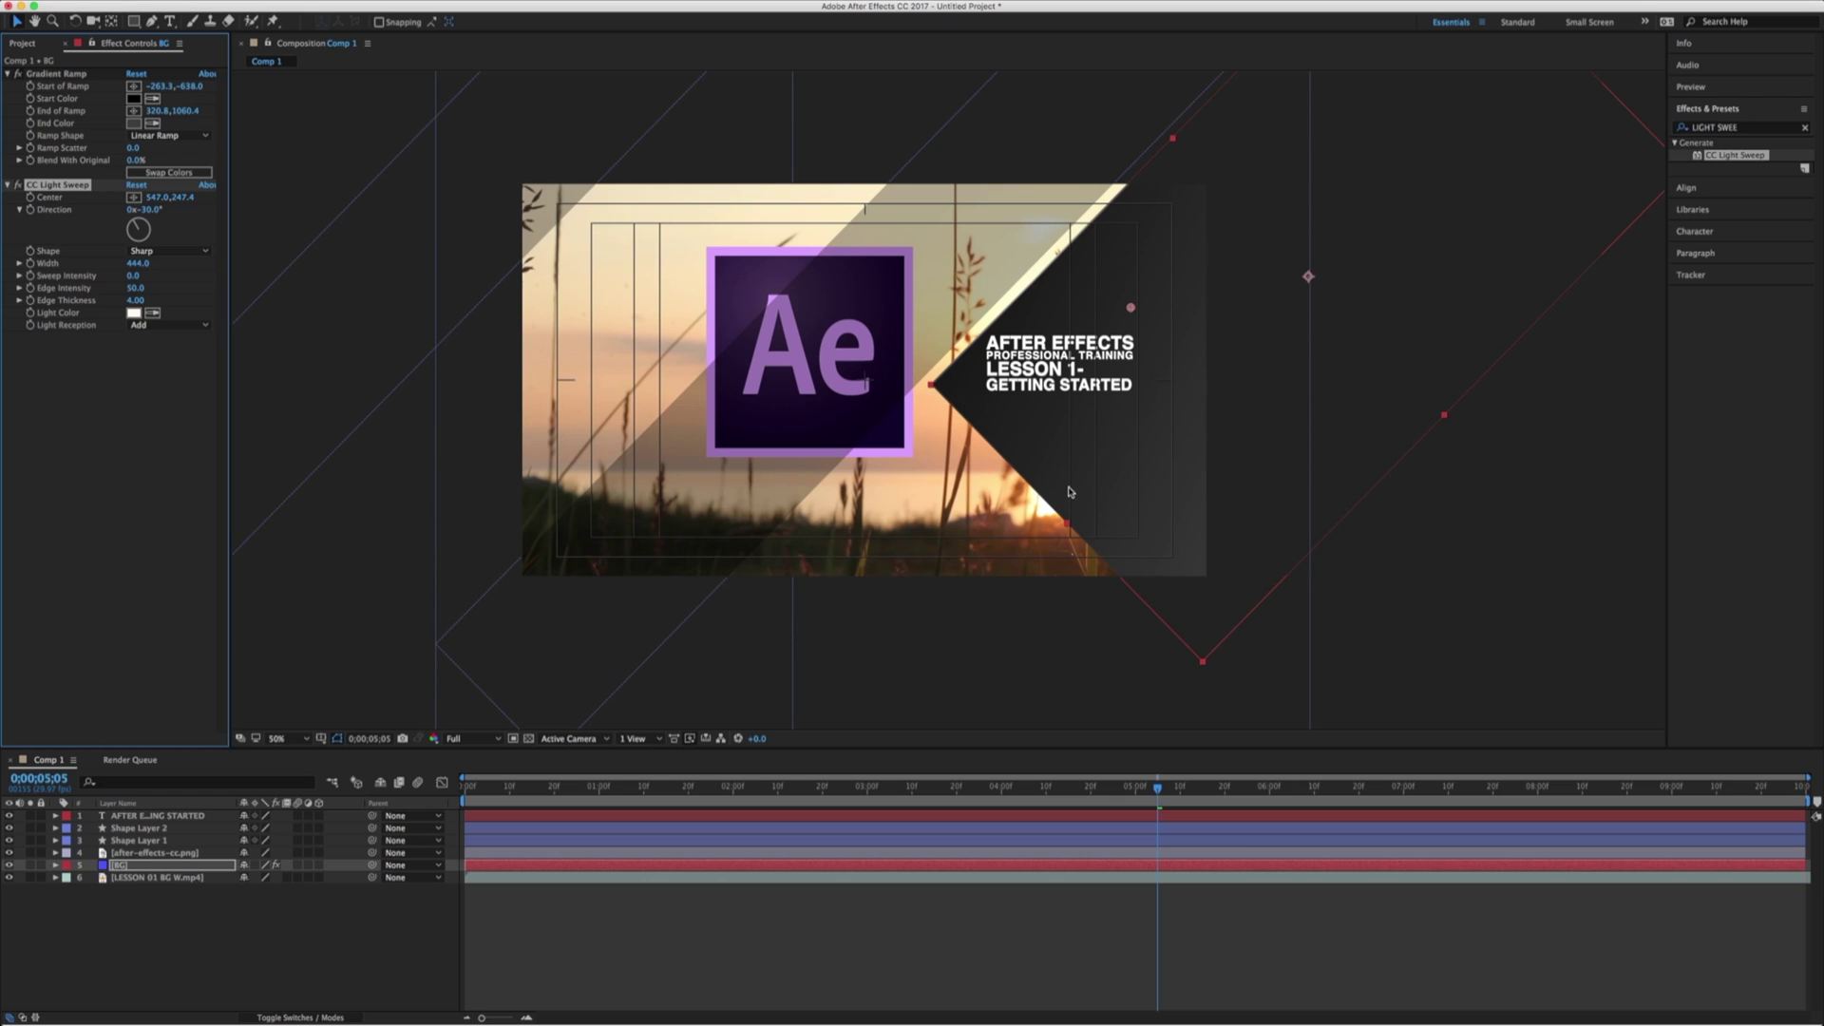
# - Solo the BG layer so only the dark gradient solid is shown in the composition
pyautogui.press('.')
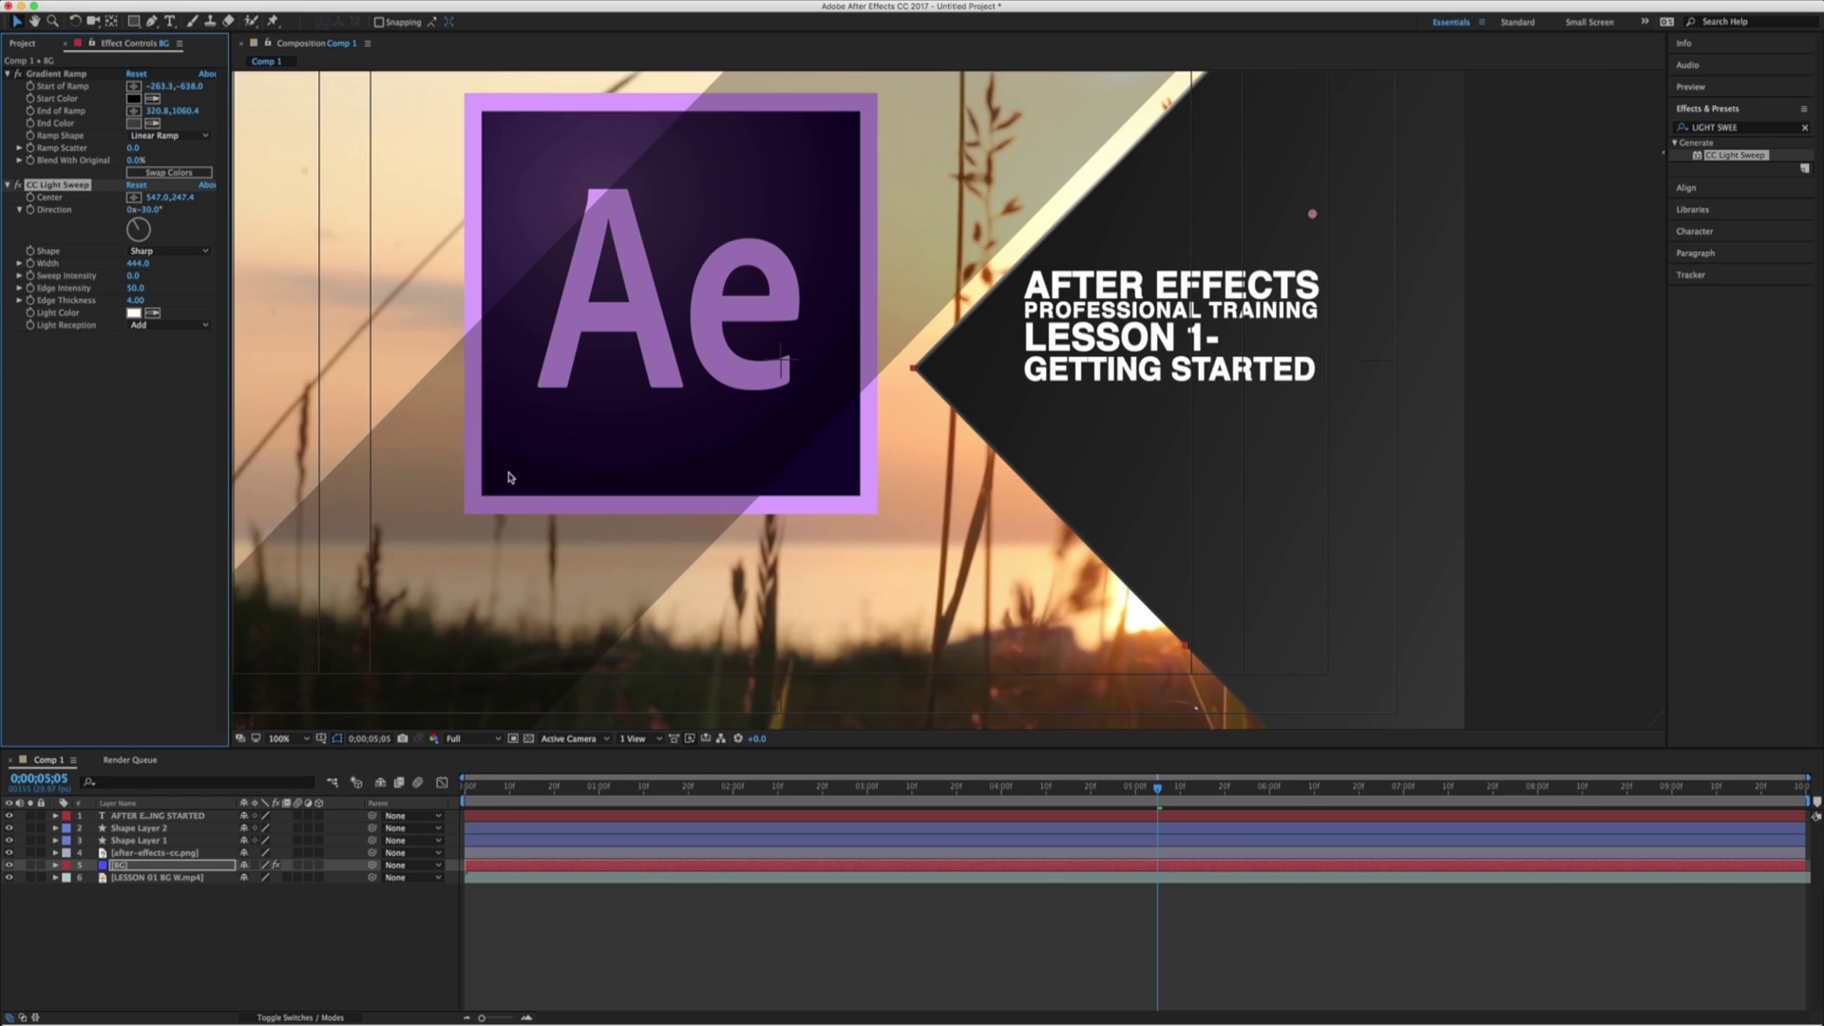
pyautogui.press(',')
pyautogui.press(',')
pyautogui.press(',')
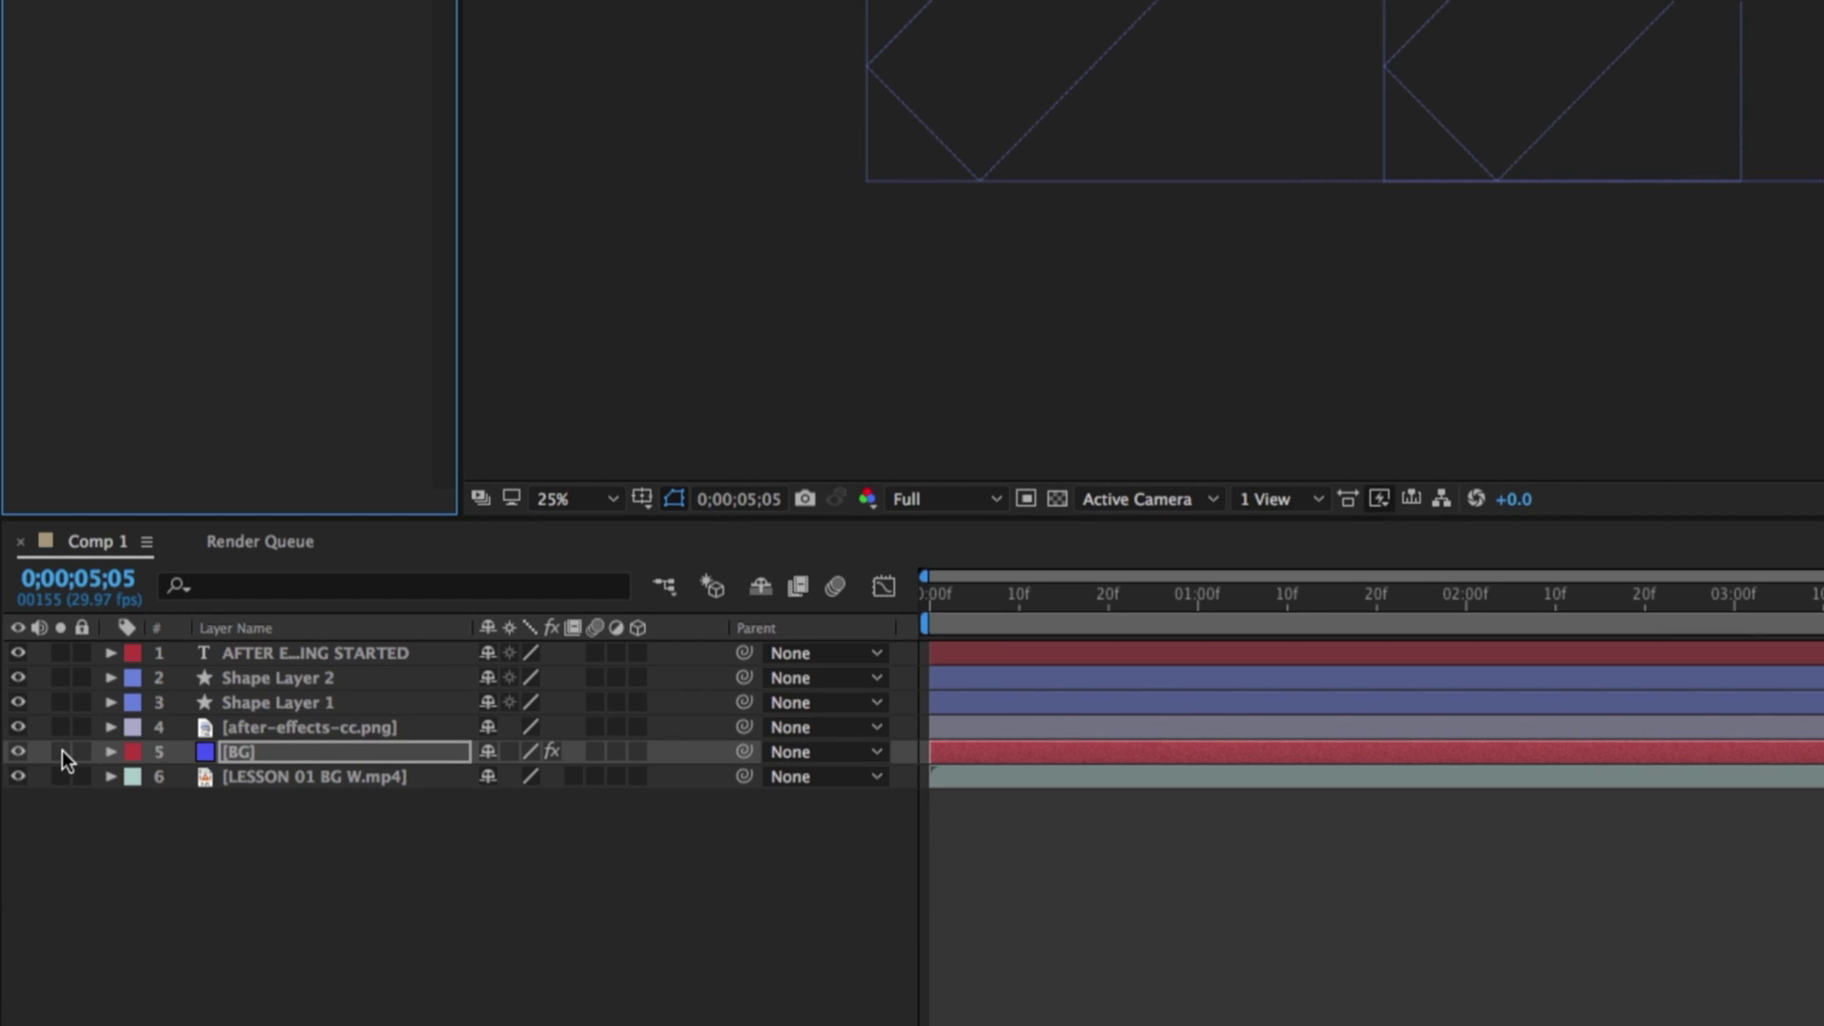
pyautogui.click(61, 750)
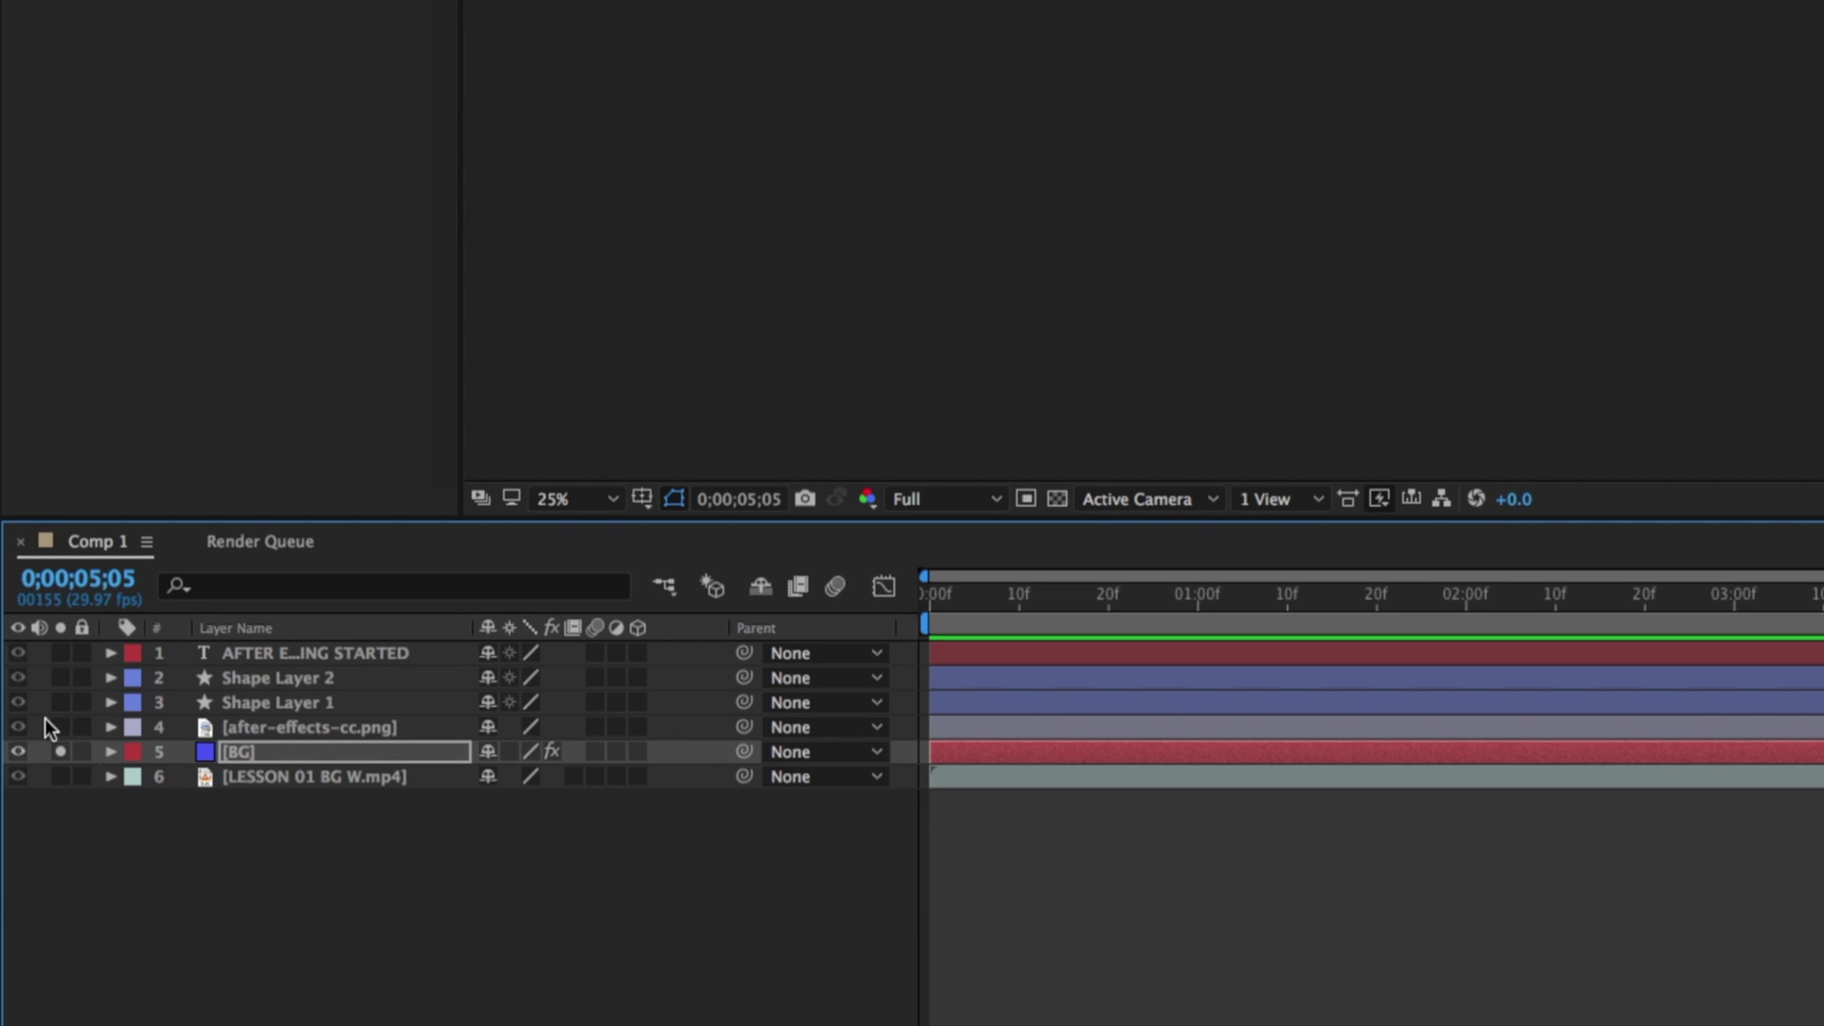
pyautogui.click(61, 751)
pyautogui.click(59, 751)
pyautogui.click(61, 750)
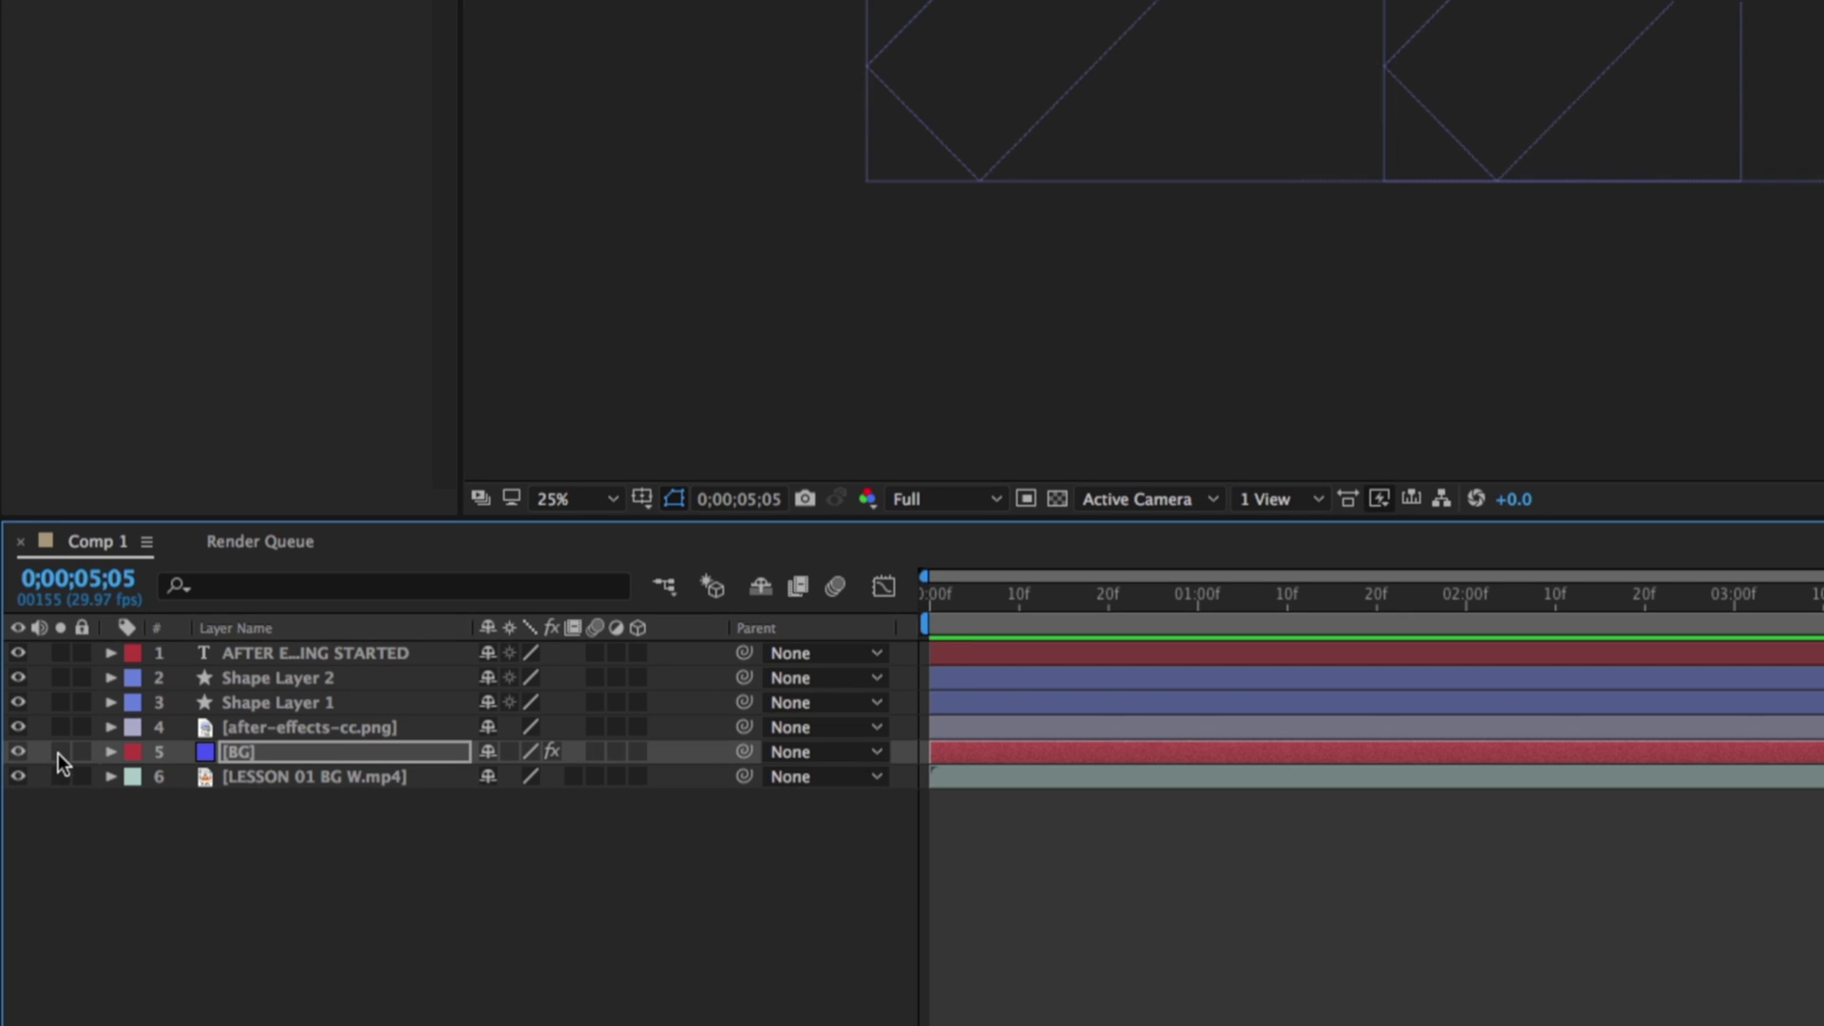
pyautogui.click(61, 751)
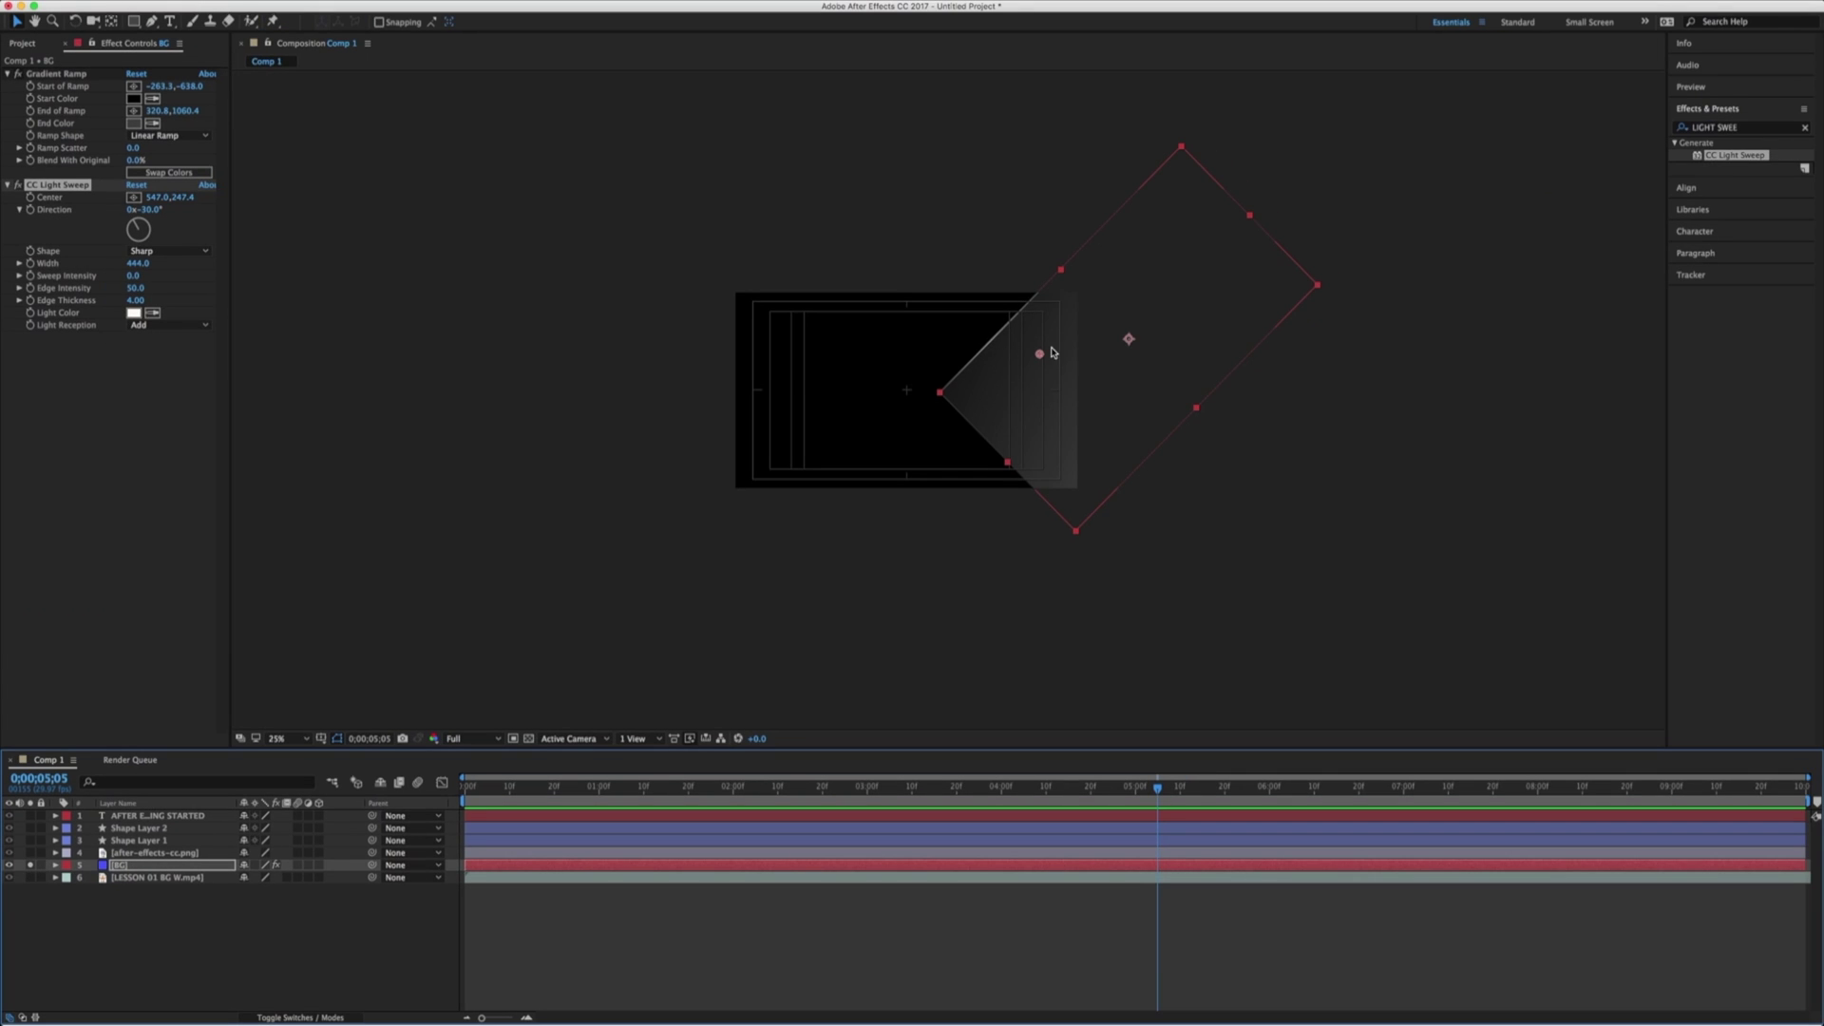
# - Widen the CC Light Sweep on the BG solid to more than 1100 so the highlight covers both visible edges
pyautogui.click(969, 534)
pyautogui.press('.')
pyautogui.press('.')
pyautogui.press('.')
pyautogui.press('.')
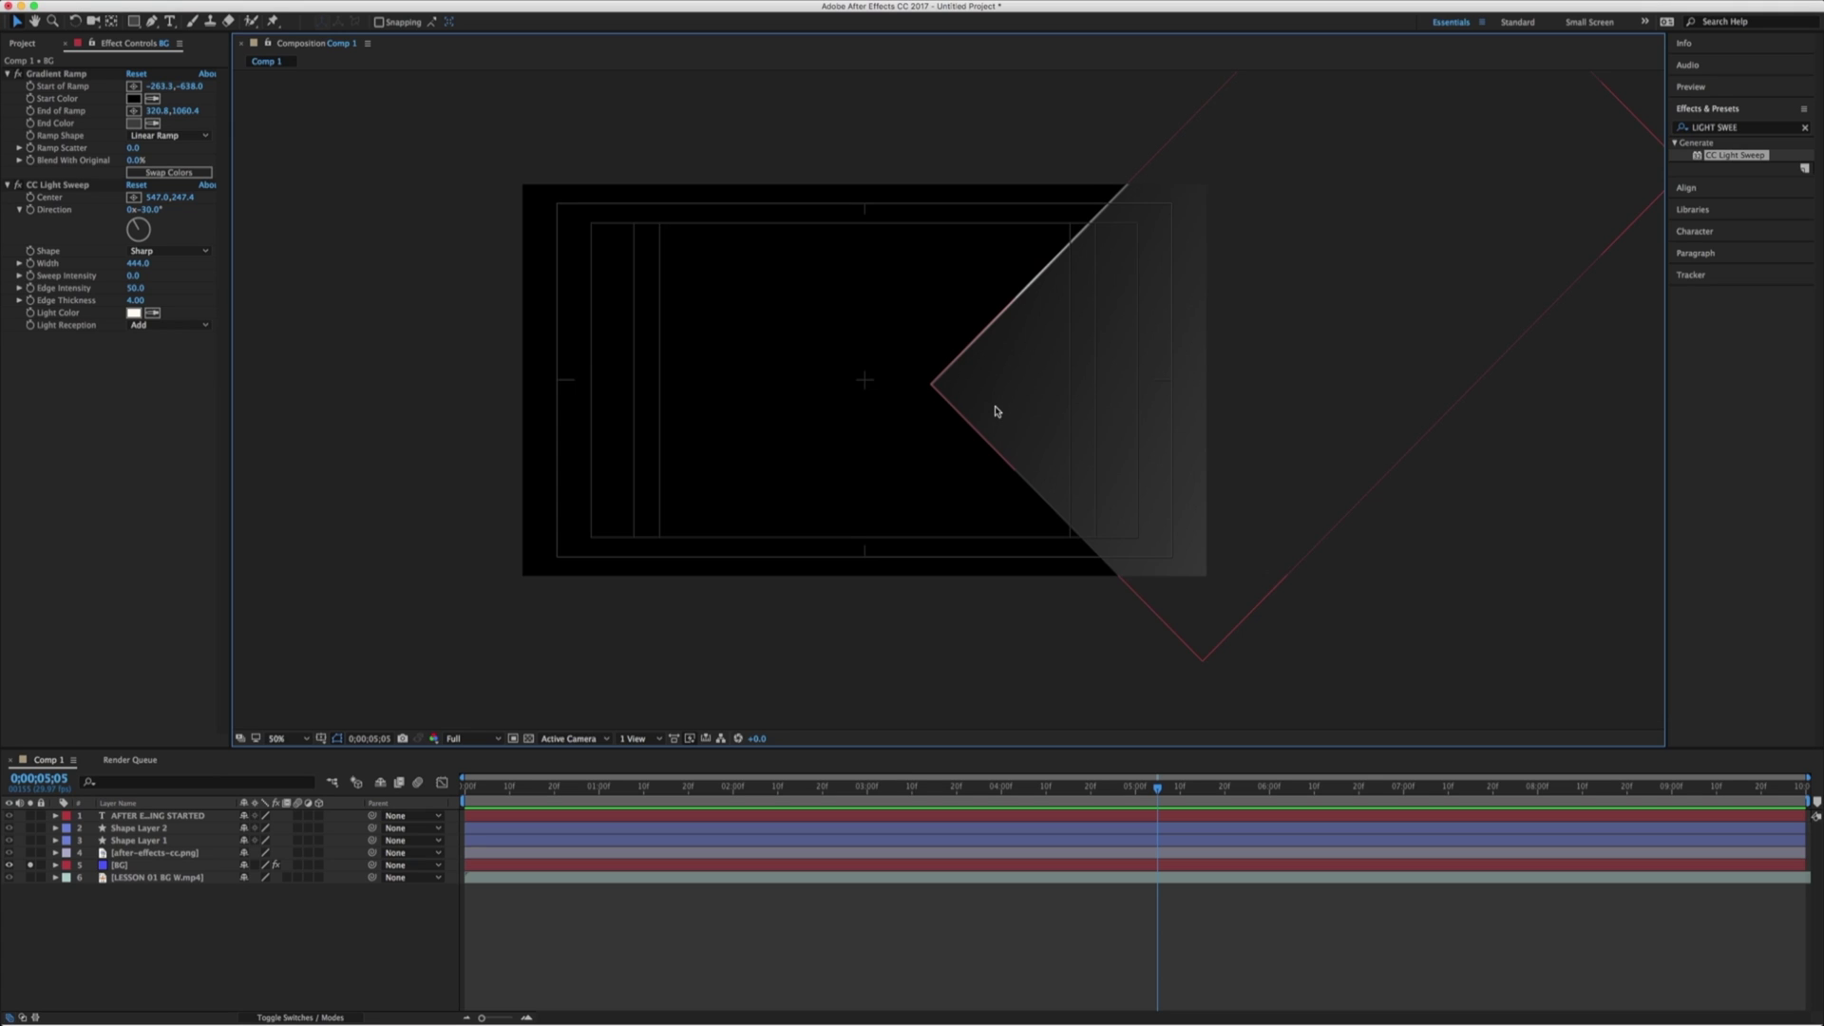
pyautogui.press(',')
pyautogui.press(',')
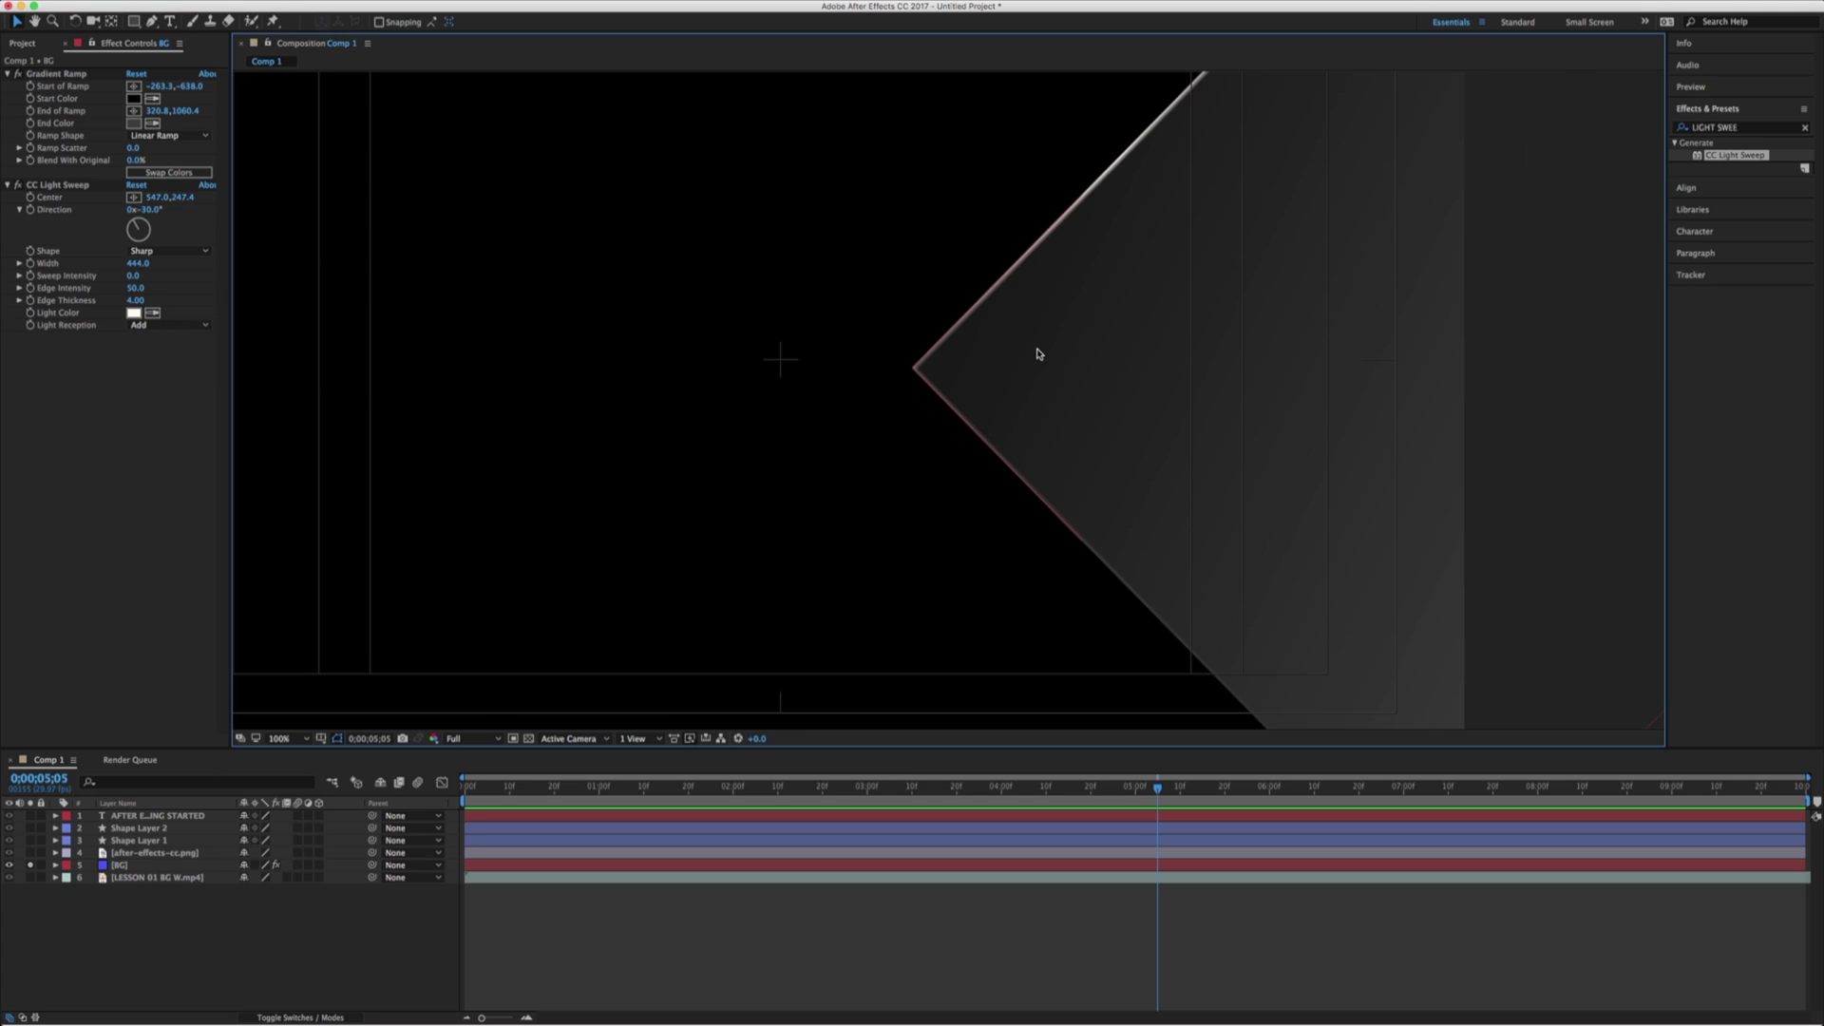
pyautogui.press(',')
pyautogui.moveTo(1127, 285); pyautogui.dragTo(1038, 314)
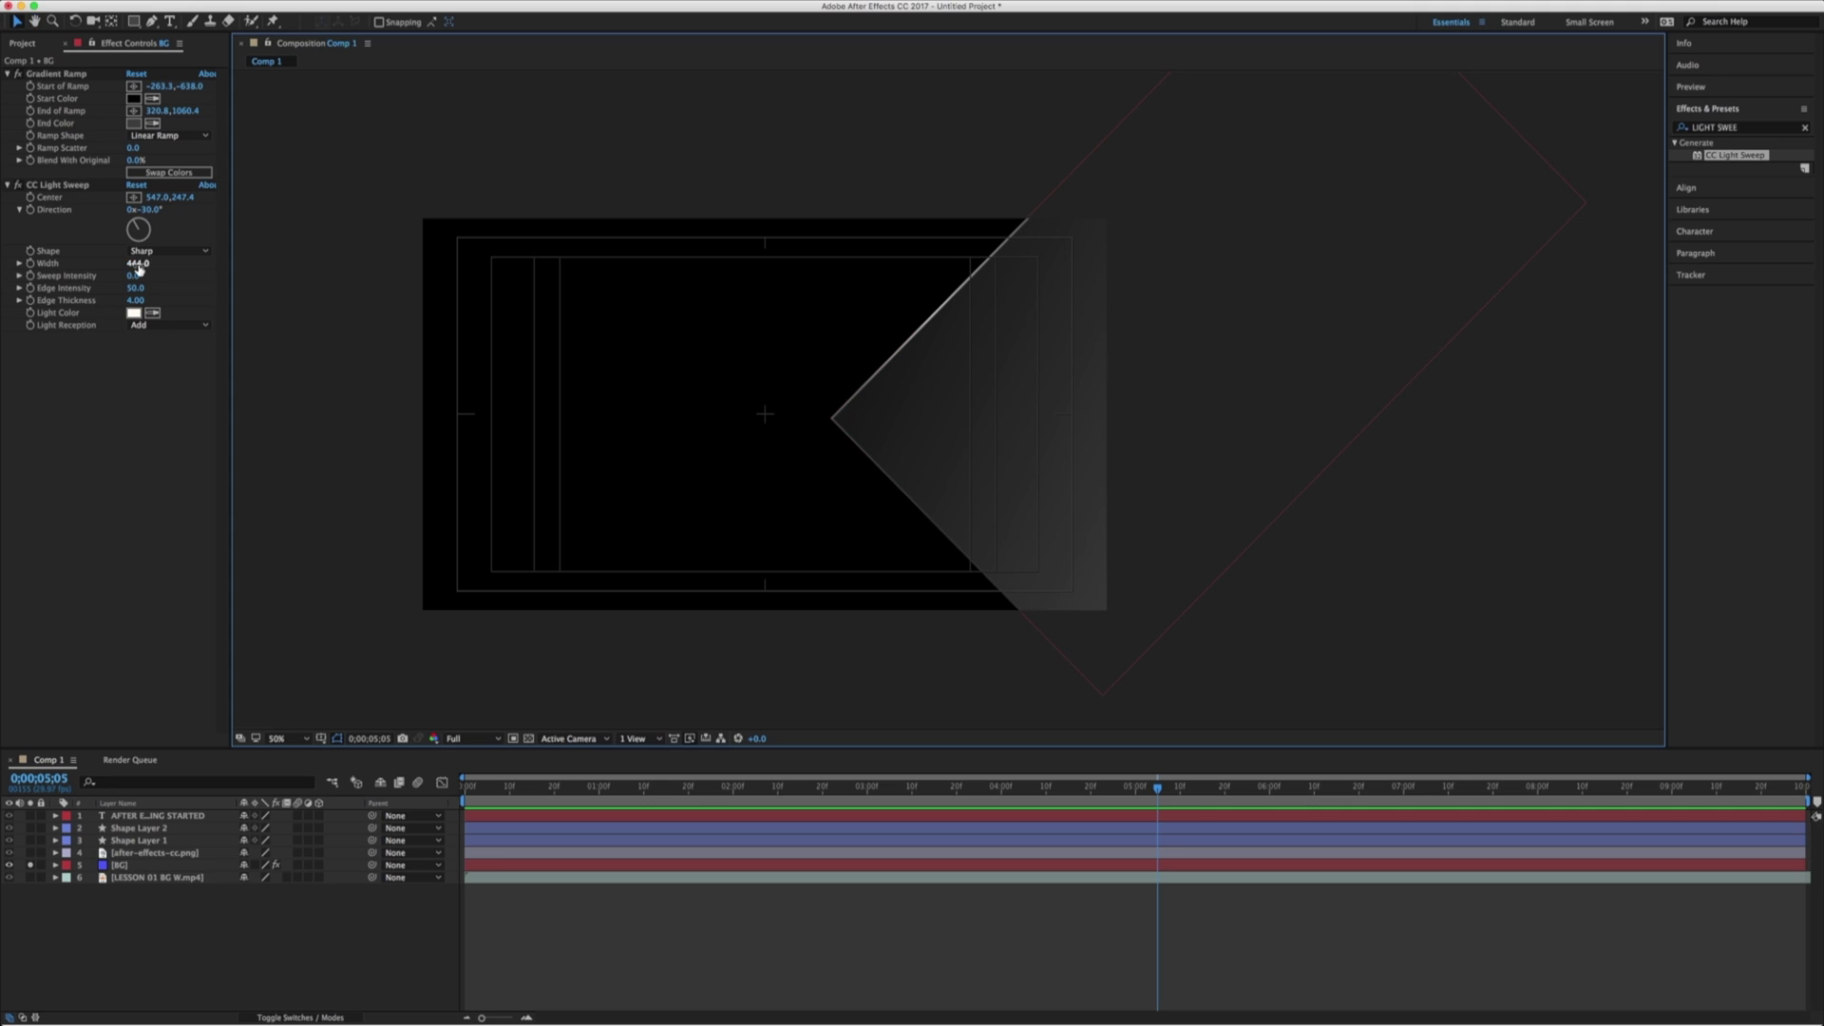
pyautogui.moveTo(139, 266); pyautogui.dragTo(277, 253)
pyautogui.moveTo(157, 263); pyautogui.dragTo(889, 362)
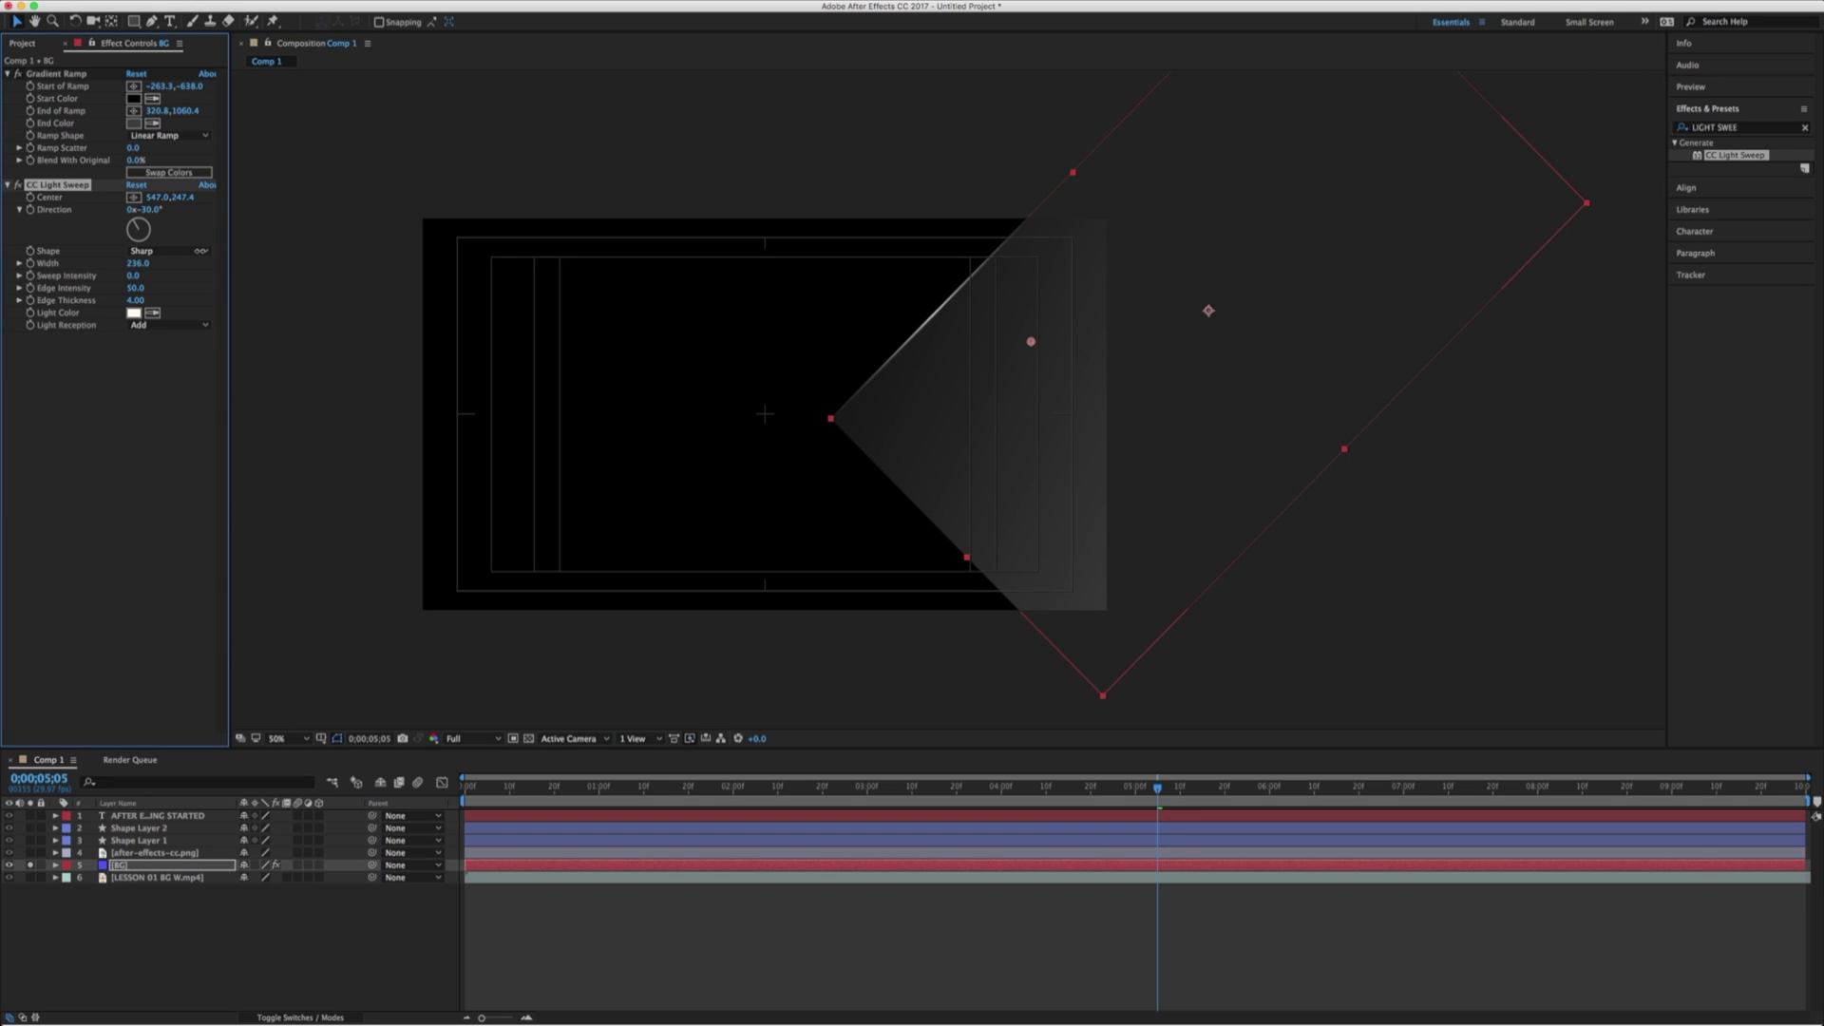
# - Move the light sweep's center to 86.0, 142.7 near the solid's pointed tip, and unsolo the BG layer
pyautogui.moveTo(1030, 349); pyautogui.dragTo(991, 358)
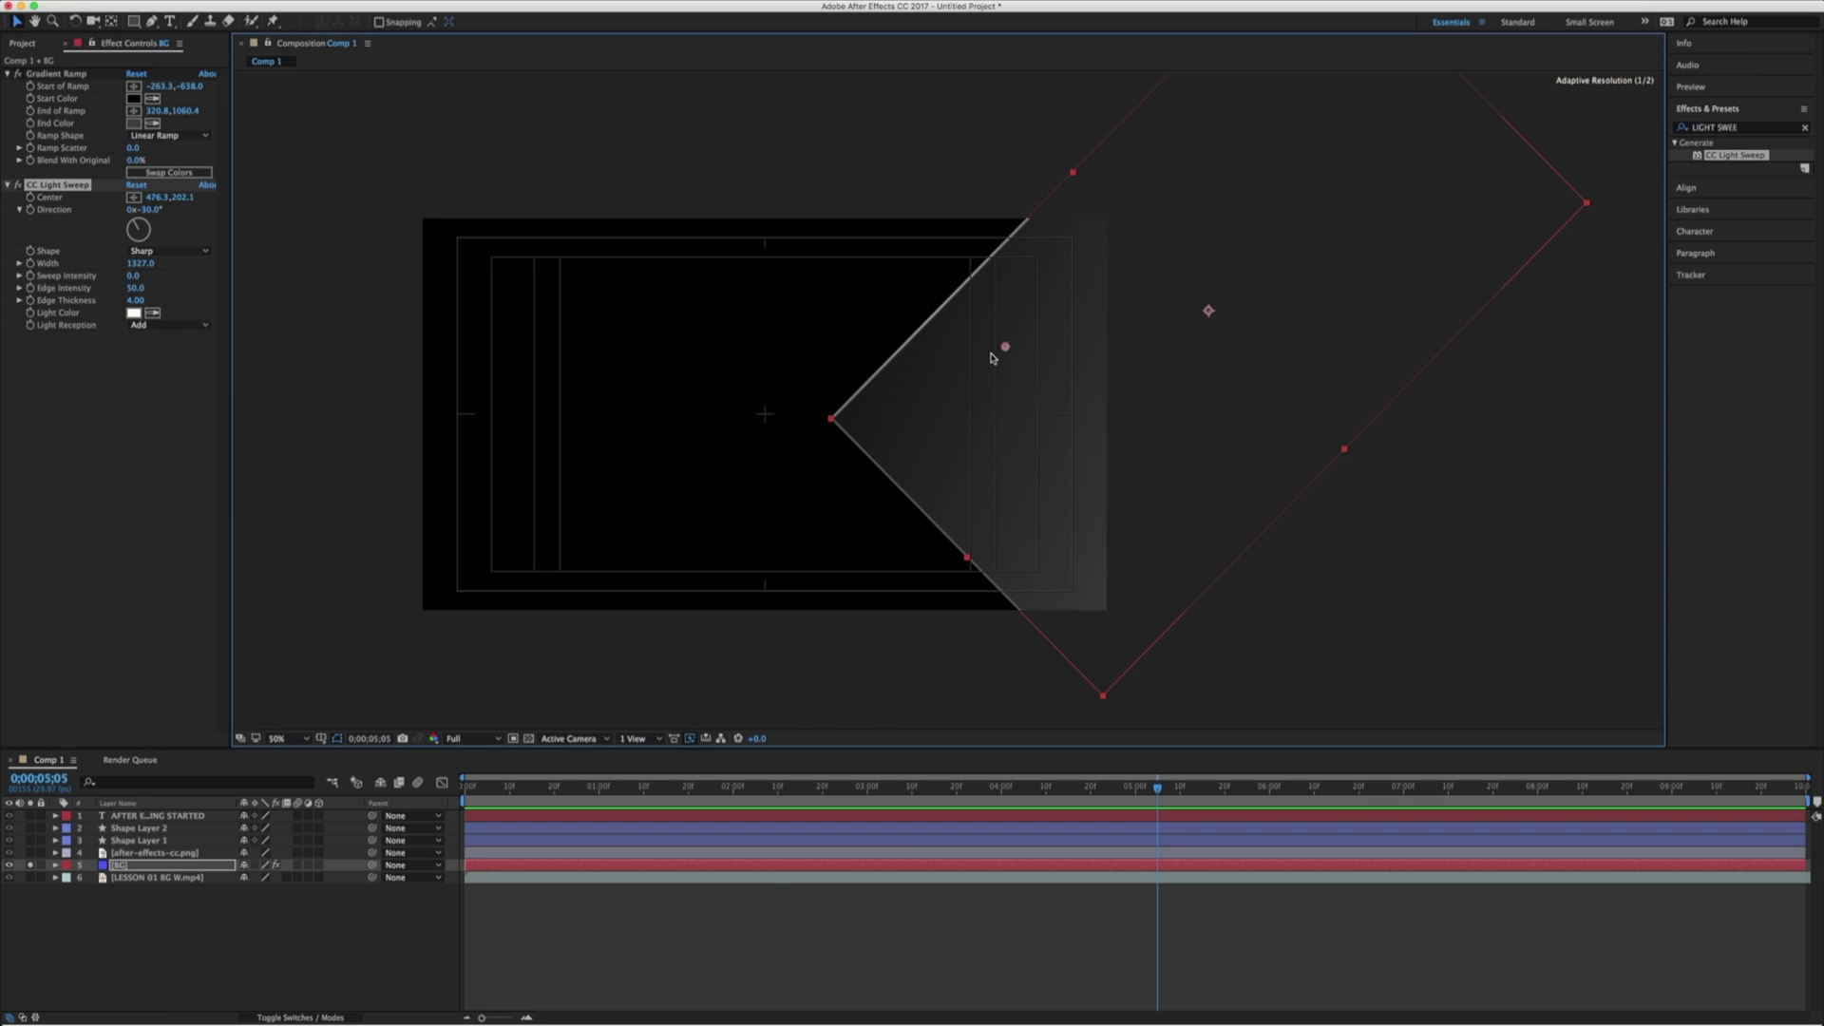
pyautogui.moveTo(920, 415); pyautogui.dragTo(888, 436)
pyautogui.press('.')
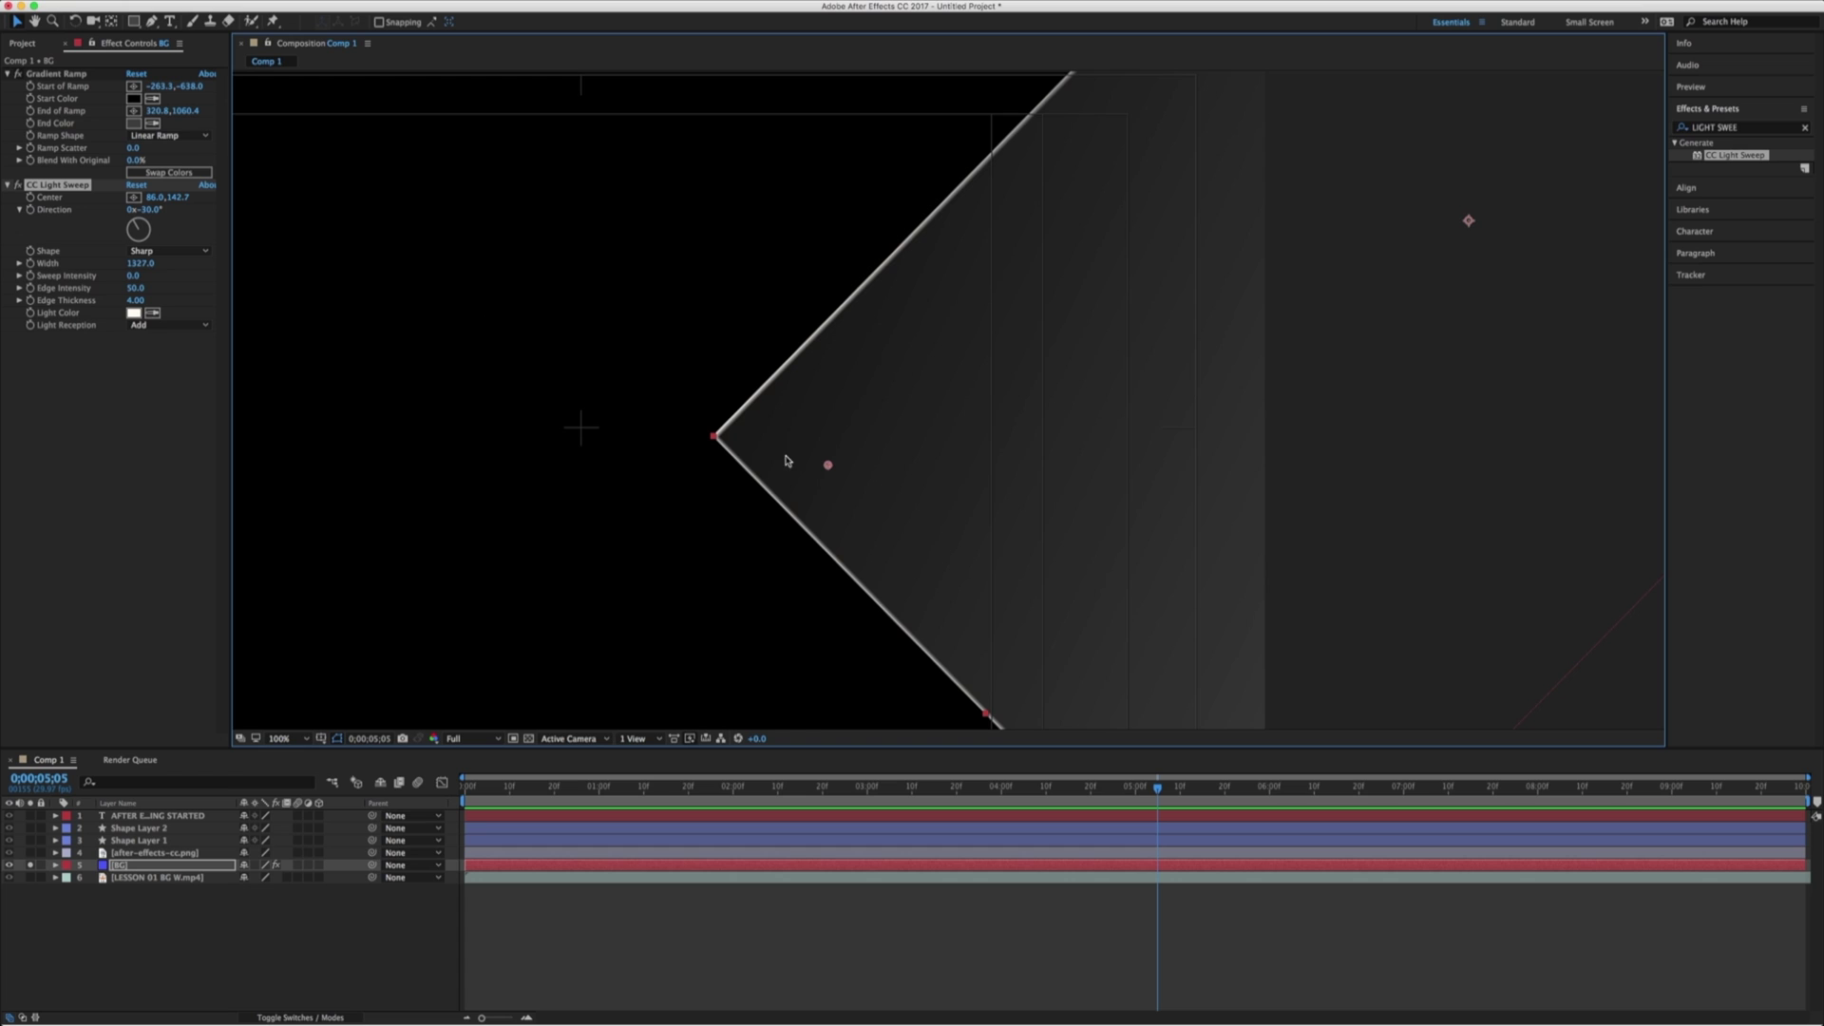
pyautogui.press(',')
pyautogui.press(',')
pyautogui.press(',')
pyautogui.press(',')
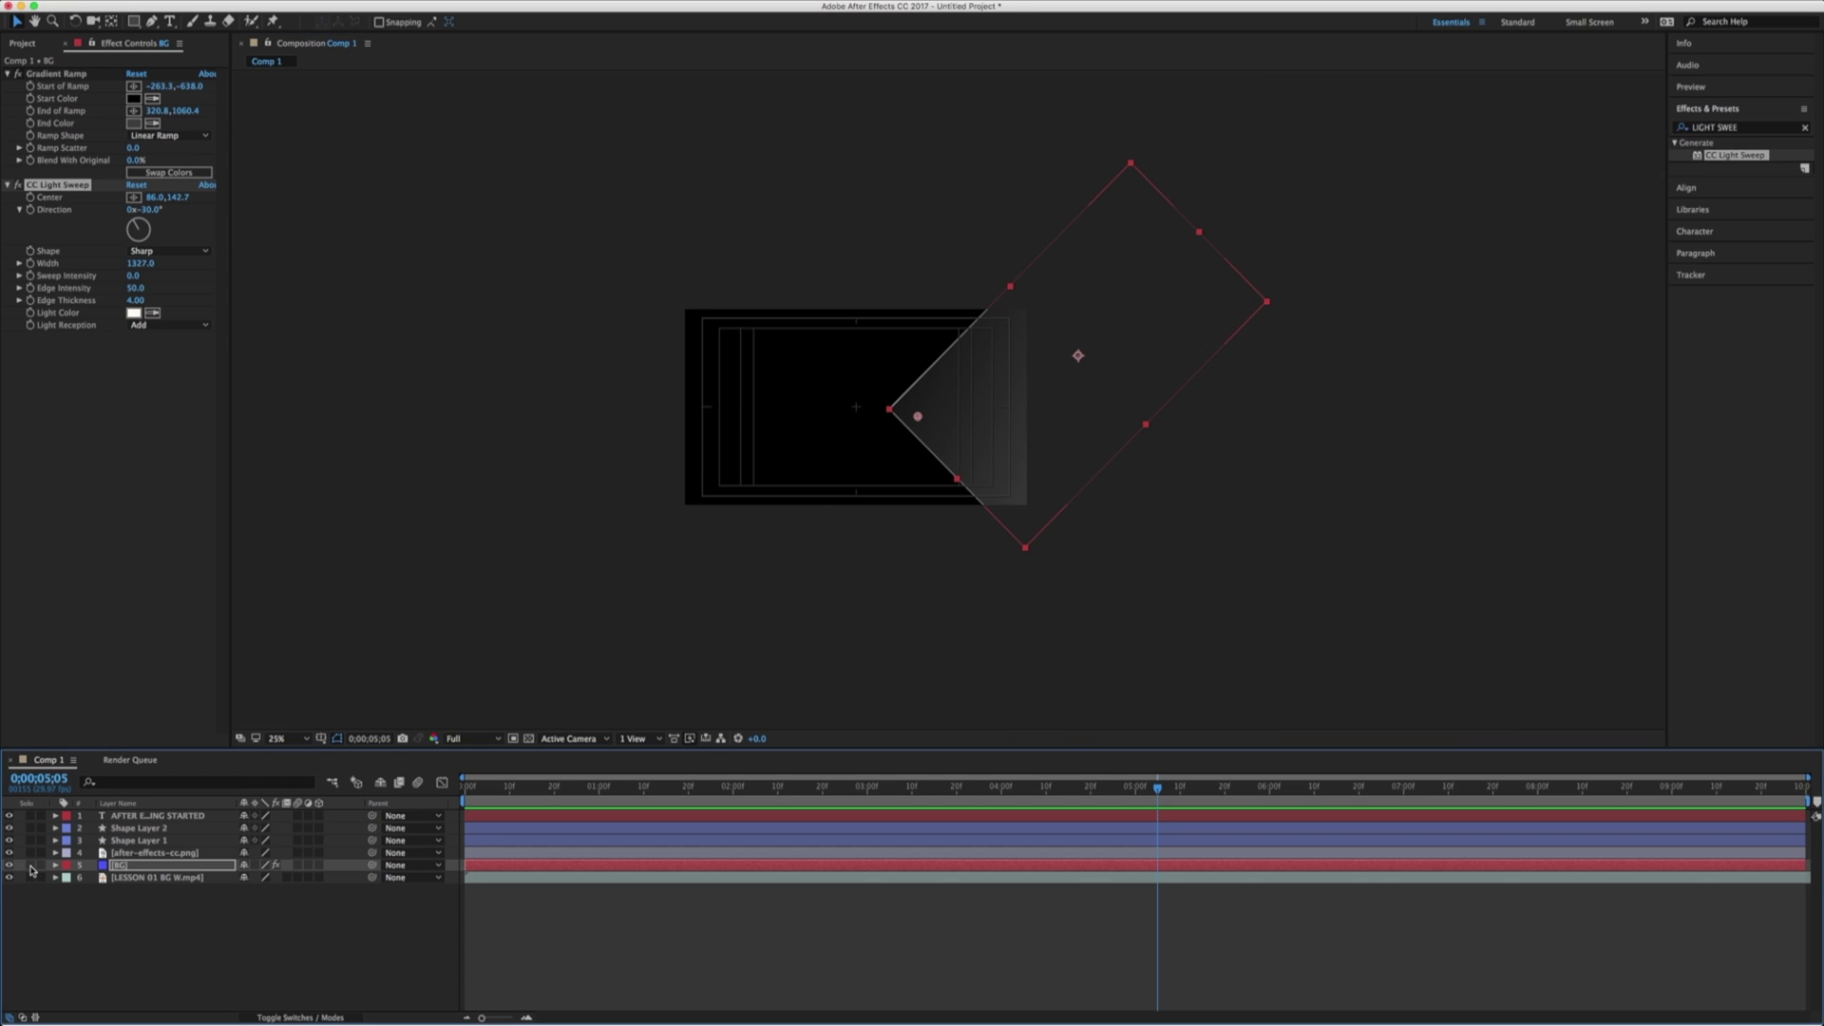
pyautogui.click(31, 866)
pyautogui.click(1299, 656)
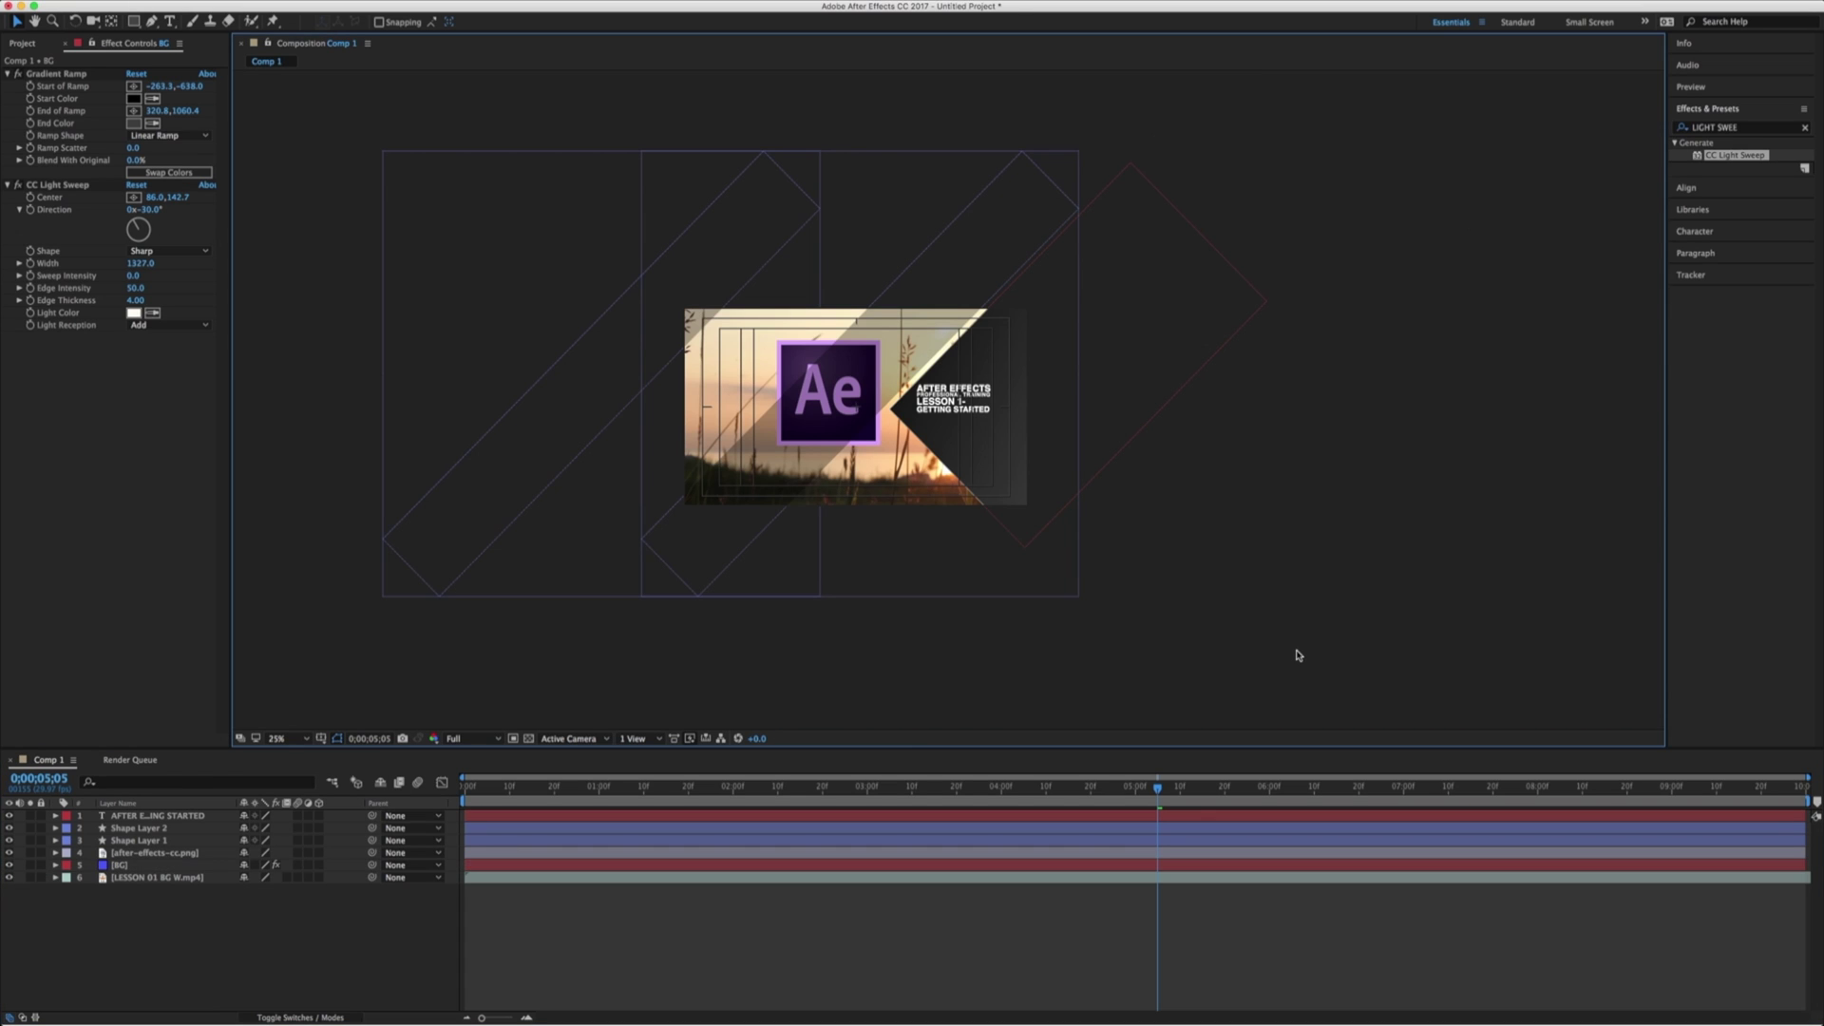
# - Nudge the title text layer down to center it vertically beside the dark shape's tip
pyautogui.click(948, 402)
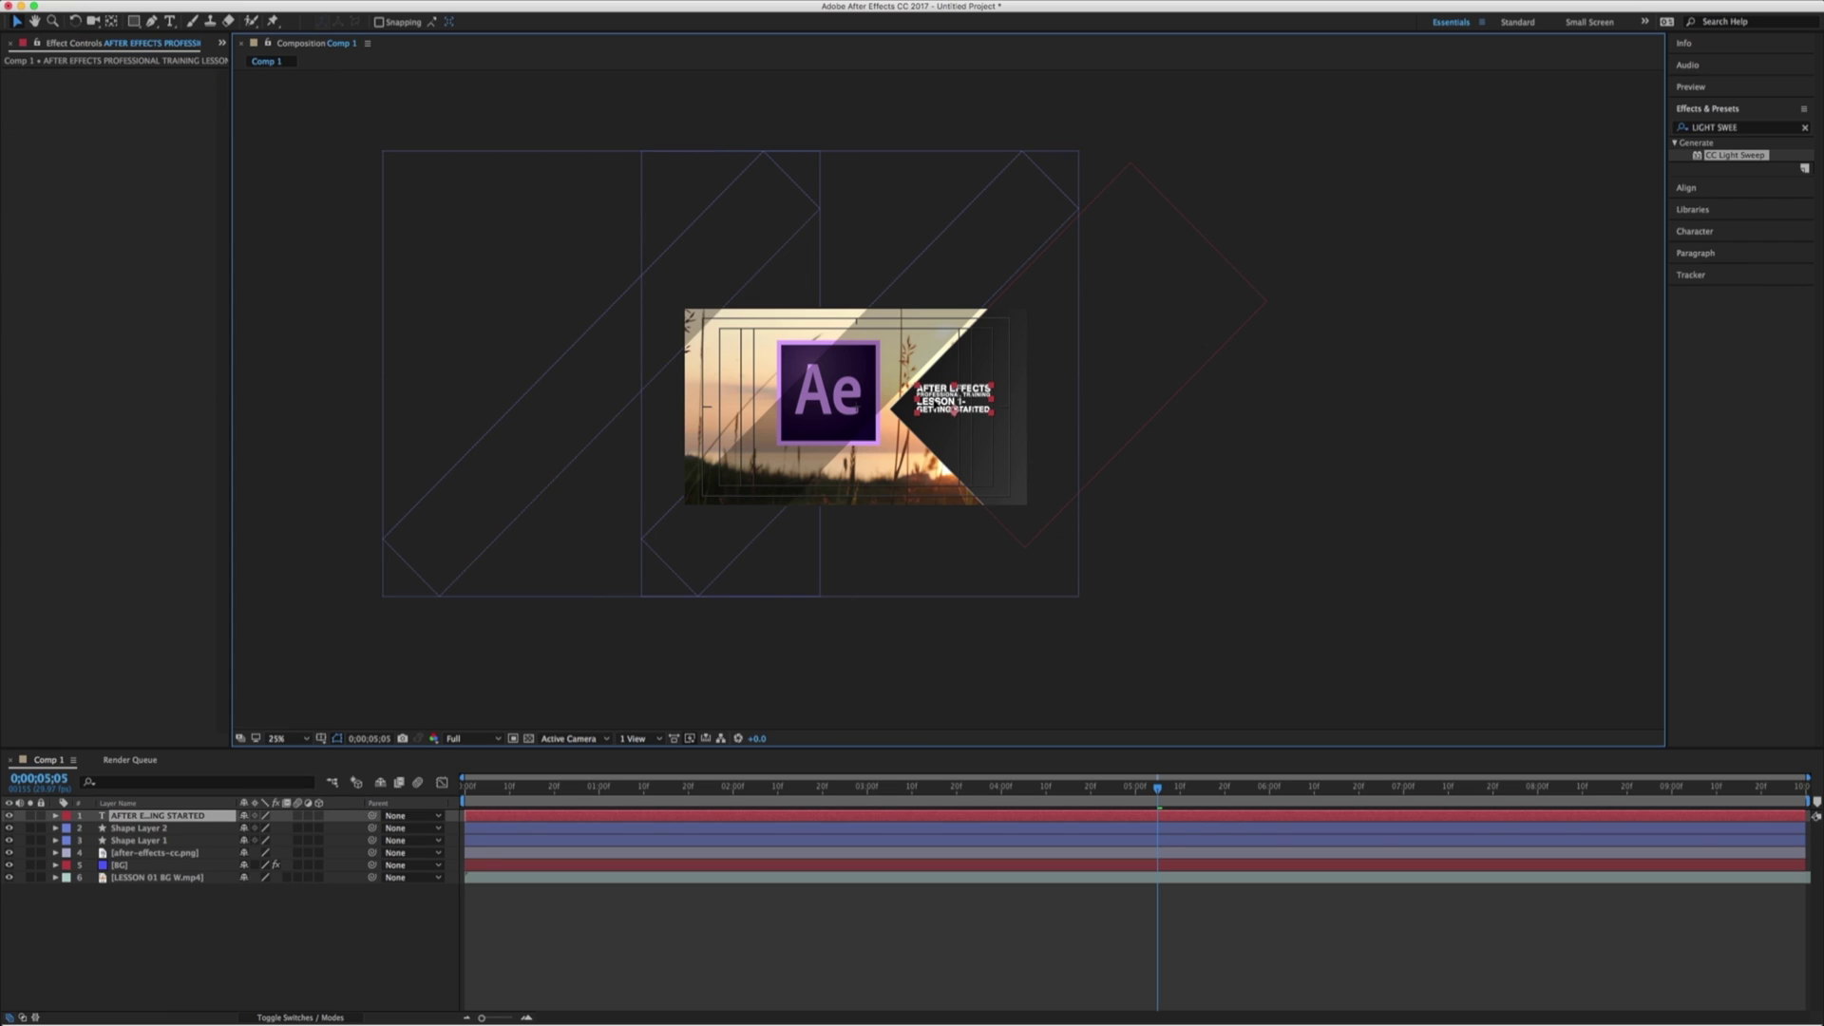
pyautogui.hotkey('shift', 'Down')
pyautogui.hotkey('shift', 'Down')
pyautogui.hotkey('shift', 'Down')
pyautogui.hotkey('shift', 'Down')
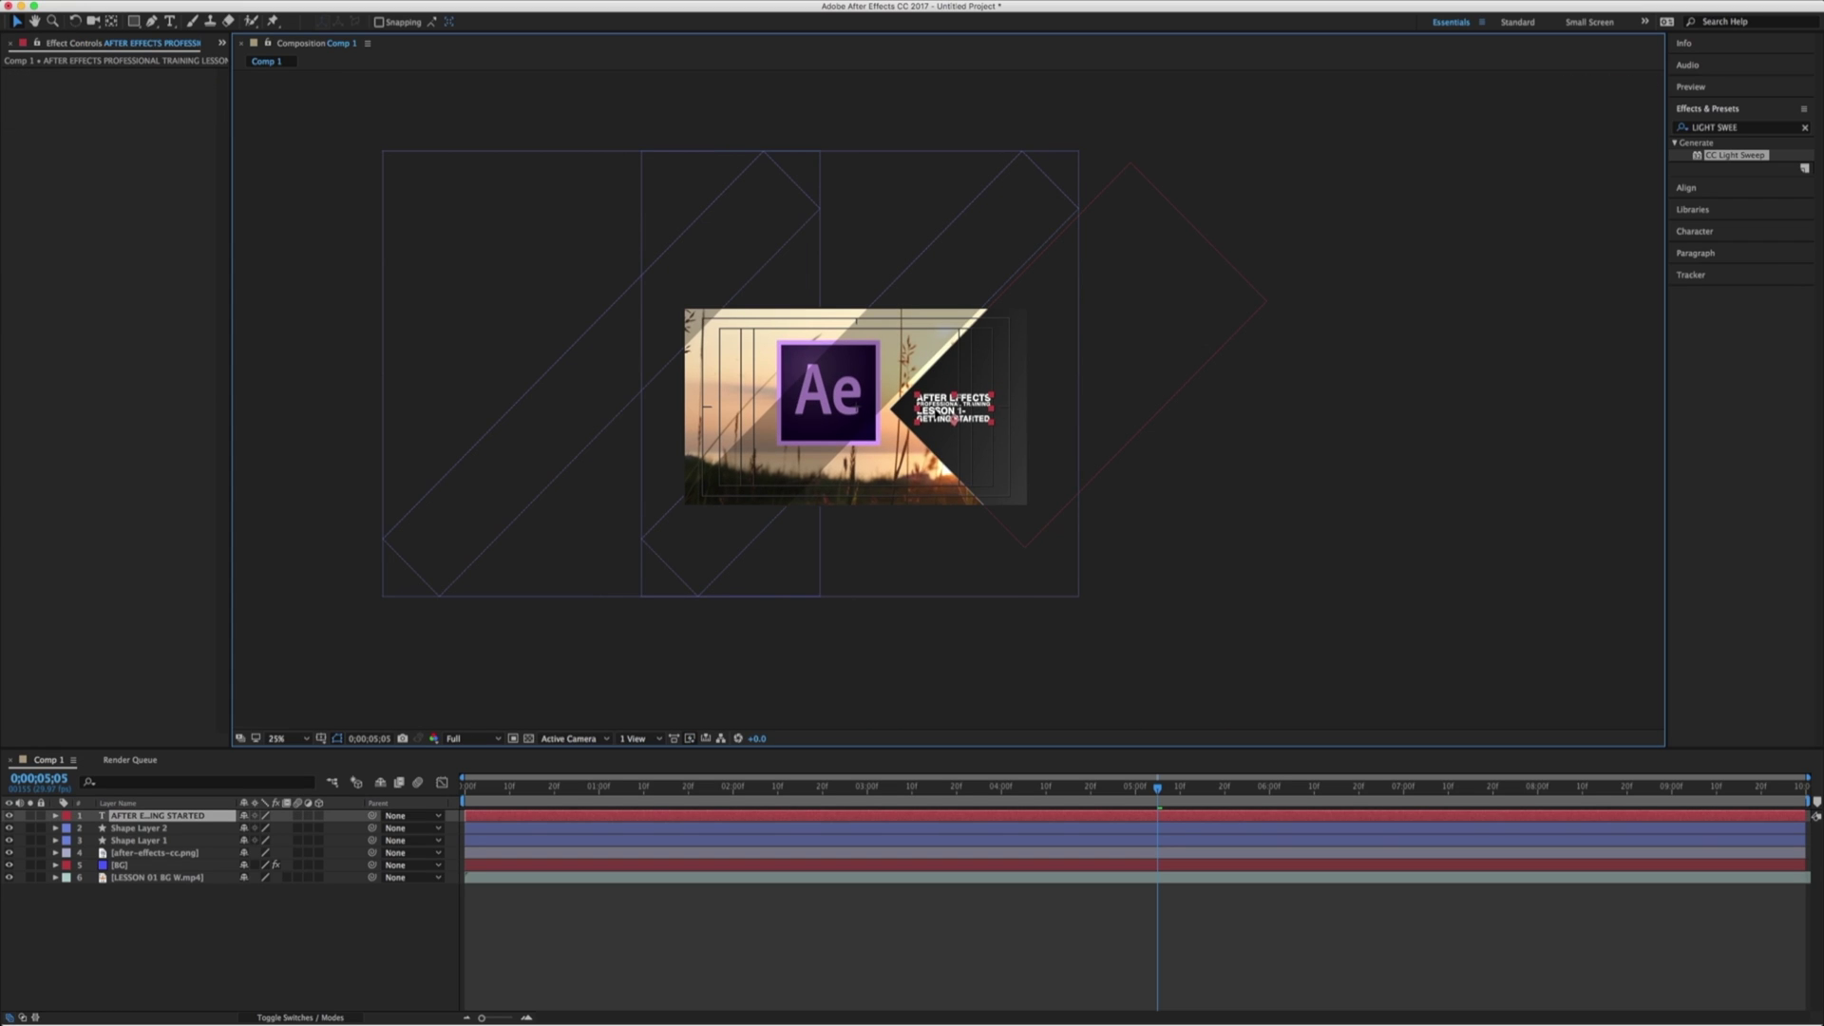
pyautogui.press('Return')
# - Reposition Shape Layer 1's diagonal band slightly up and to the left across the logo
pyautogui.click(865, 426)
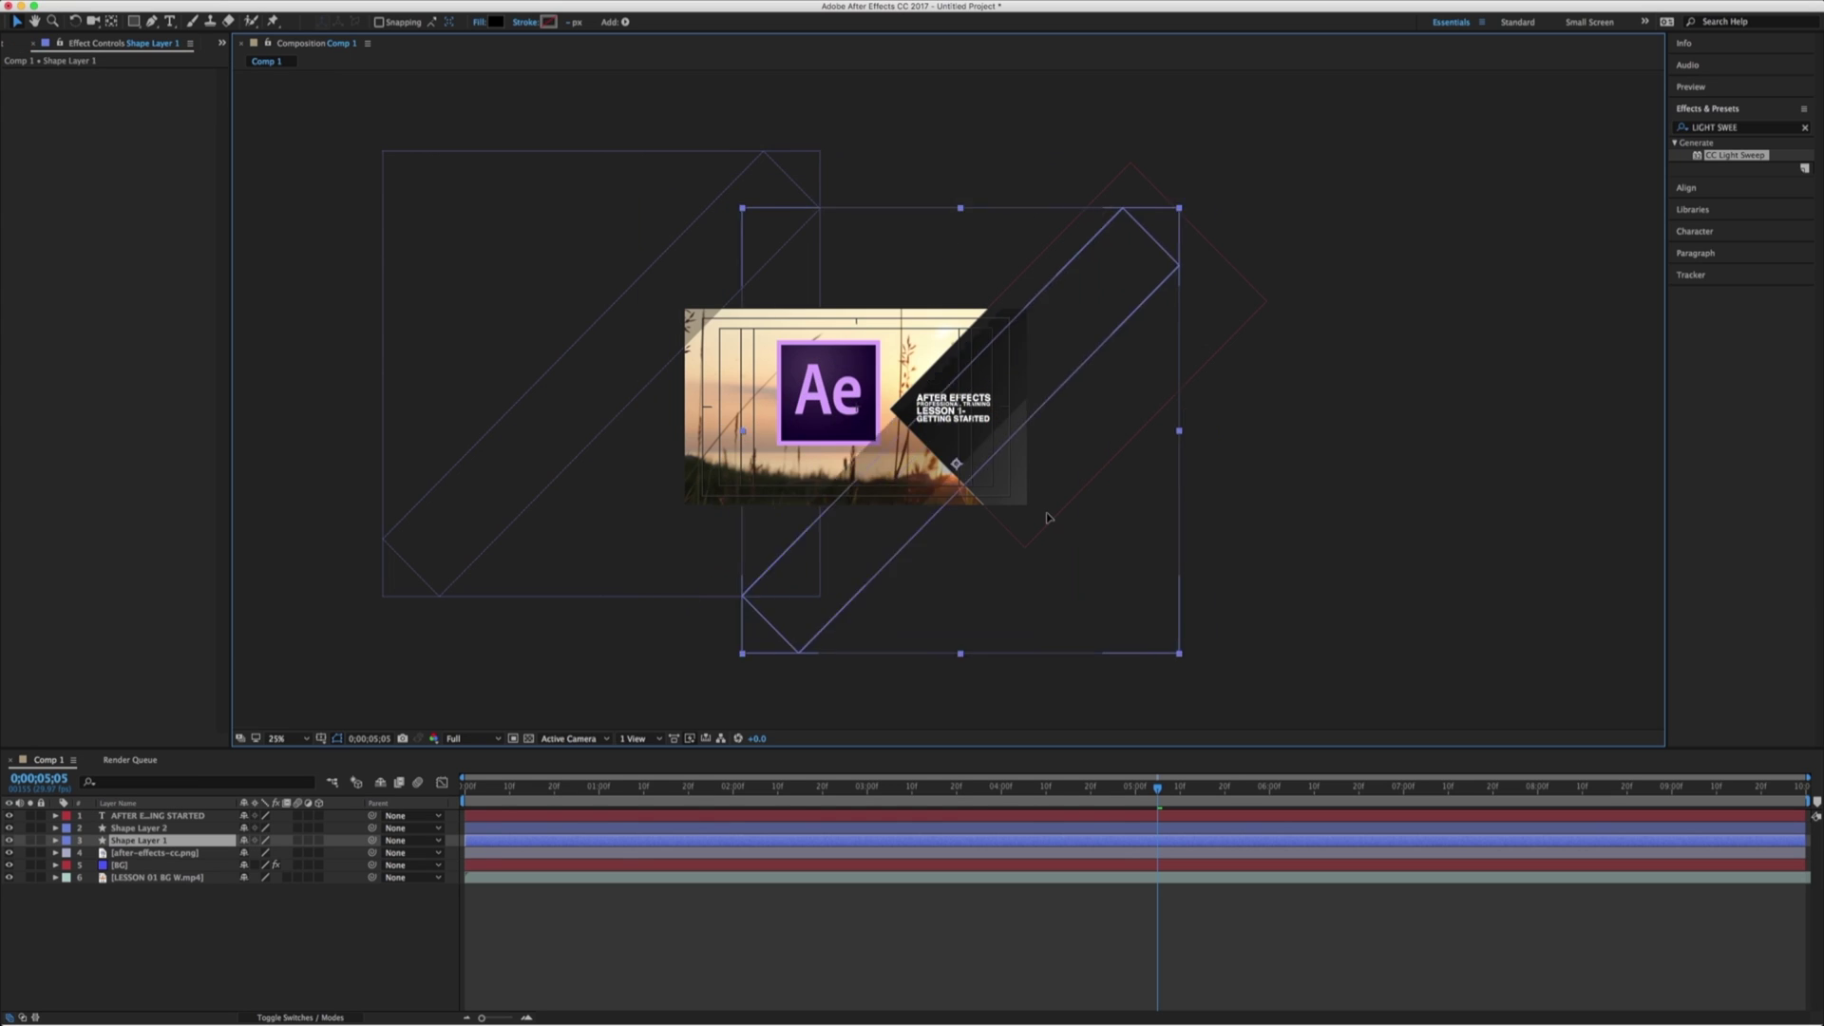
pyautogui.hotkey('shift', 'Up')
pyautogui.hotkey('shift', 'Up')
pyautogui.hotkey('shift', 'Up')
pyautogui.hotkey('shift', 'Up')
pyautogui.hotkey('shift', 'Up')
pyautogui.hotkey('shift', 'Up')
pyautogui.hotkey('shift', 'Up')
pyautogui.press('Return')
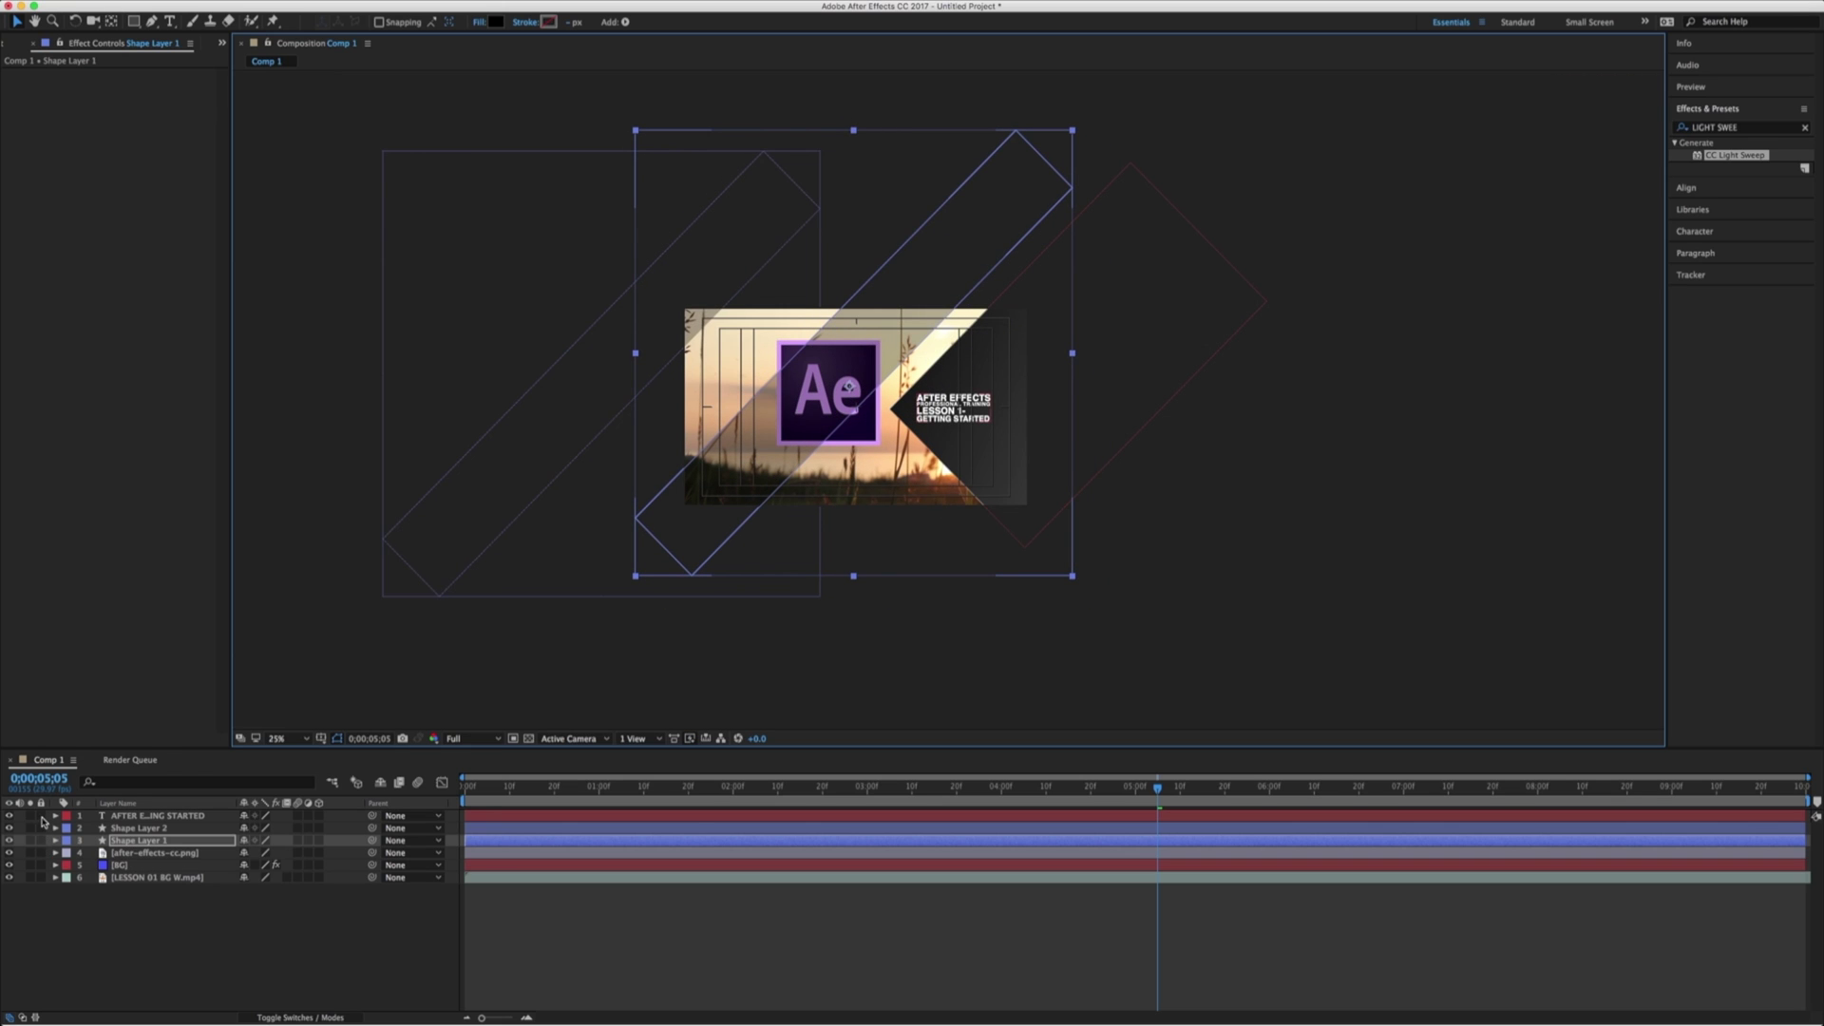
# - Lock the five layers above LESSON 01 BG W.mp4 and select that footage layer
pyautogui.moveTo(50, 818); pyautogui.dragTo(43, 864)
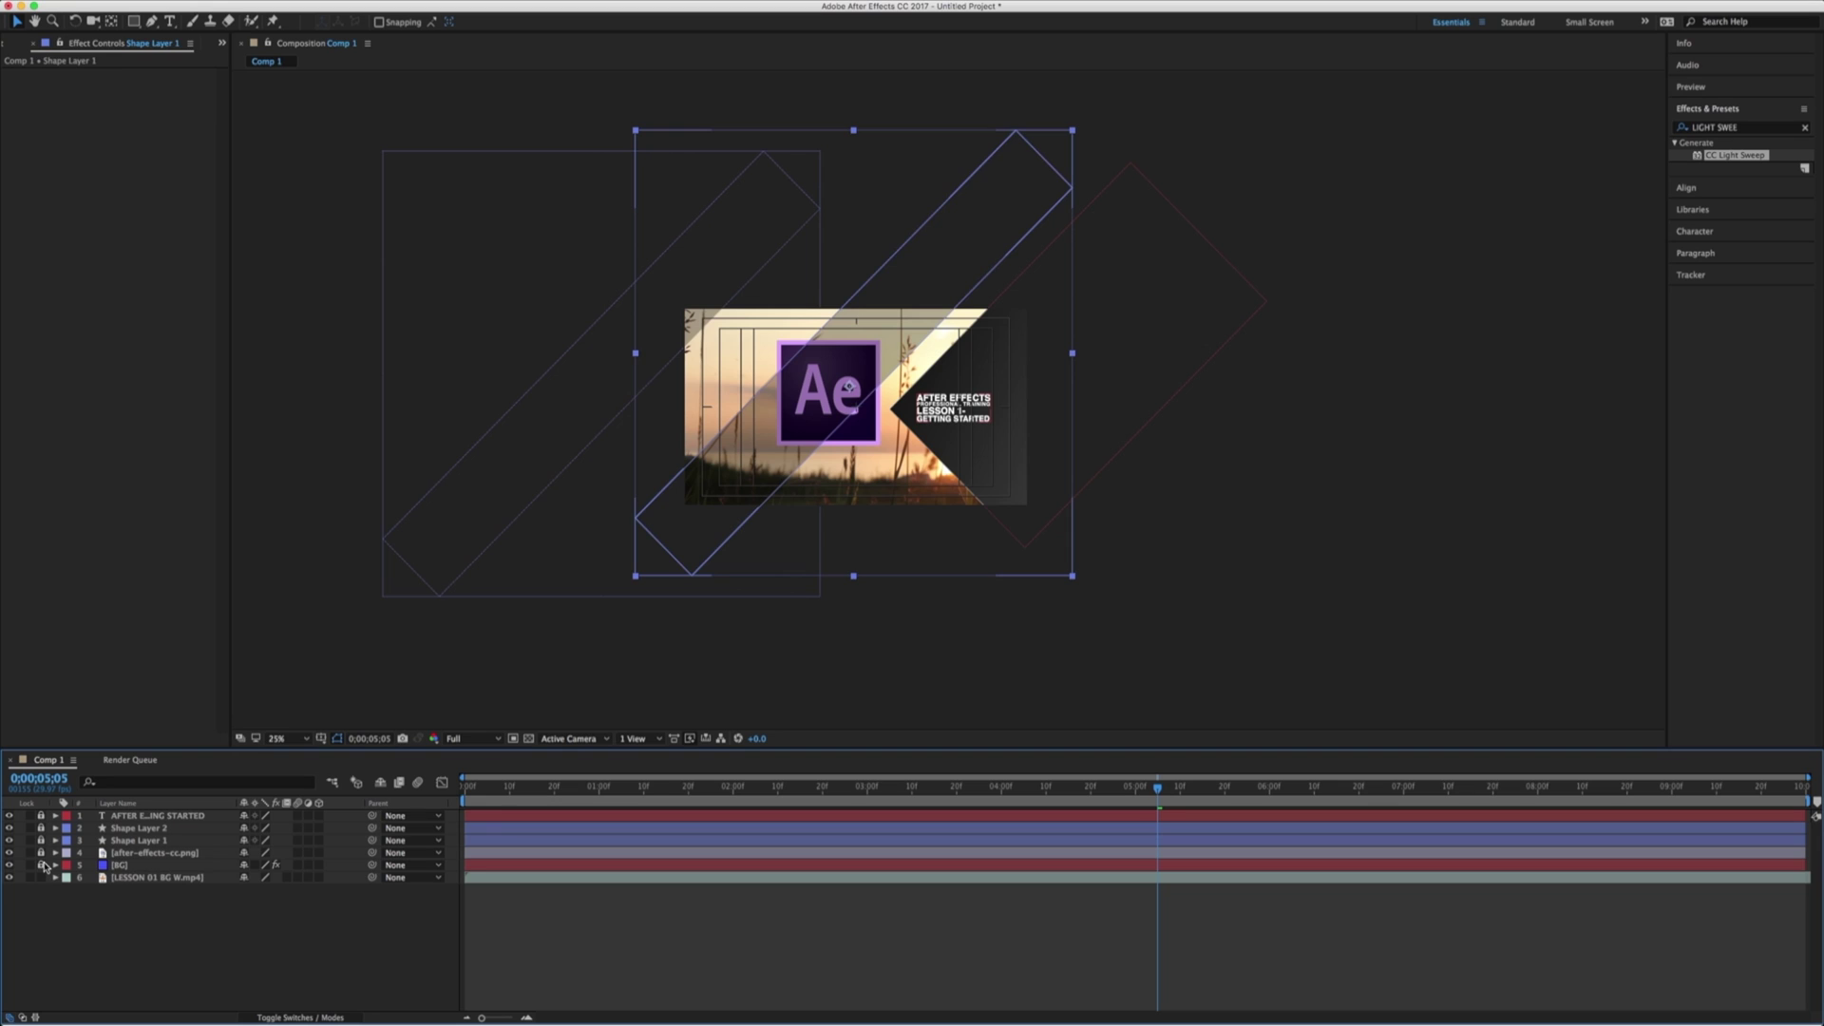
pyautogui.click(141, 878)
pyautogui.moveTo(887, 481); pyautogui.dragTo(784, 518)
# - Preview the composition from its first frame, fitting the whole frame in the viewer
pyautogui.click(438, 786)
pyautogui.press('Home')
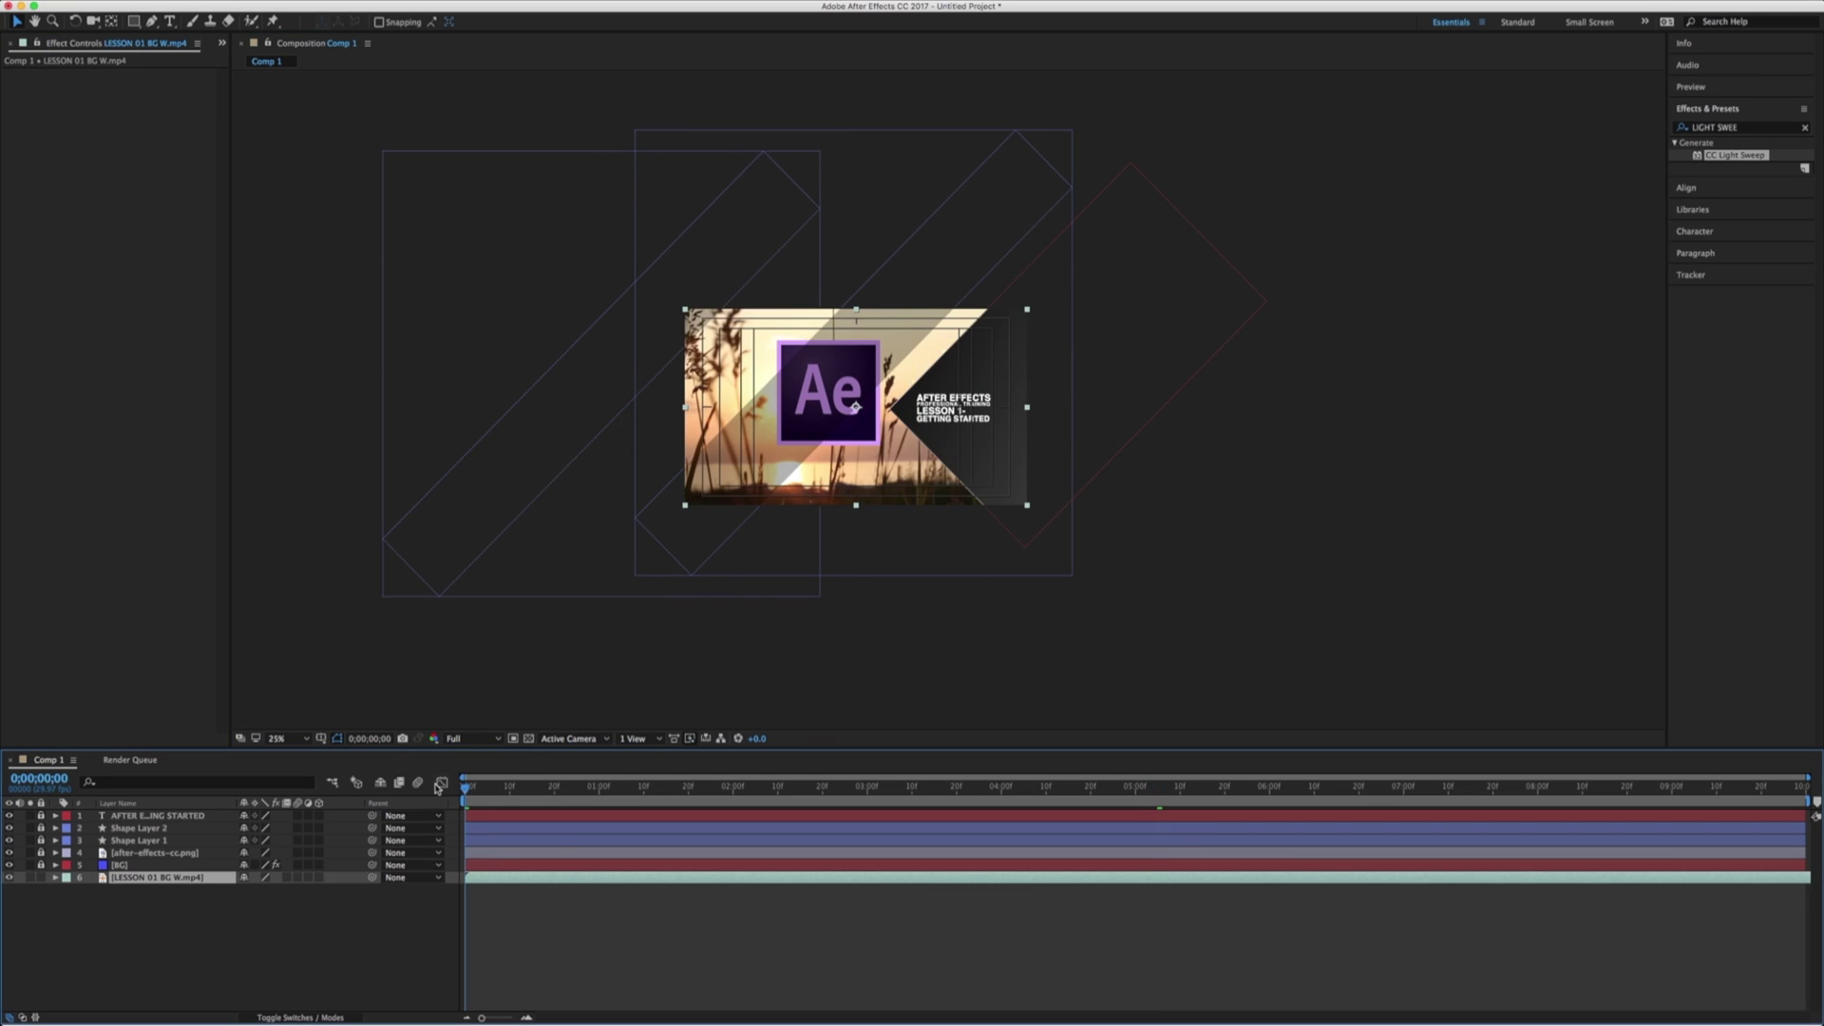
pyautogui.press('space')
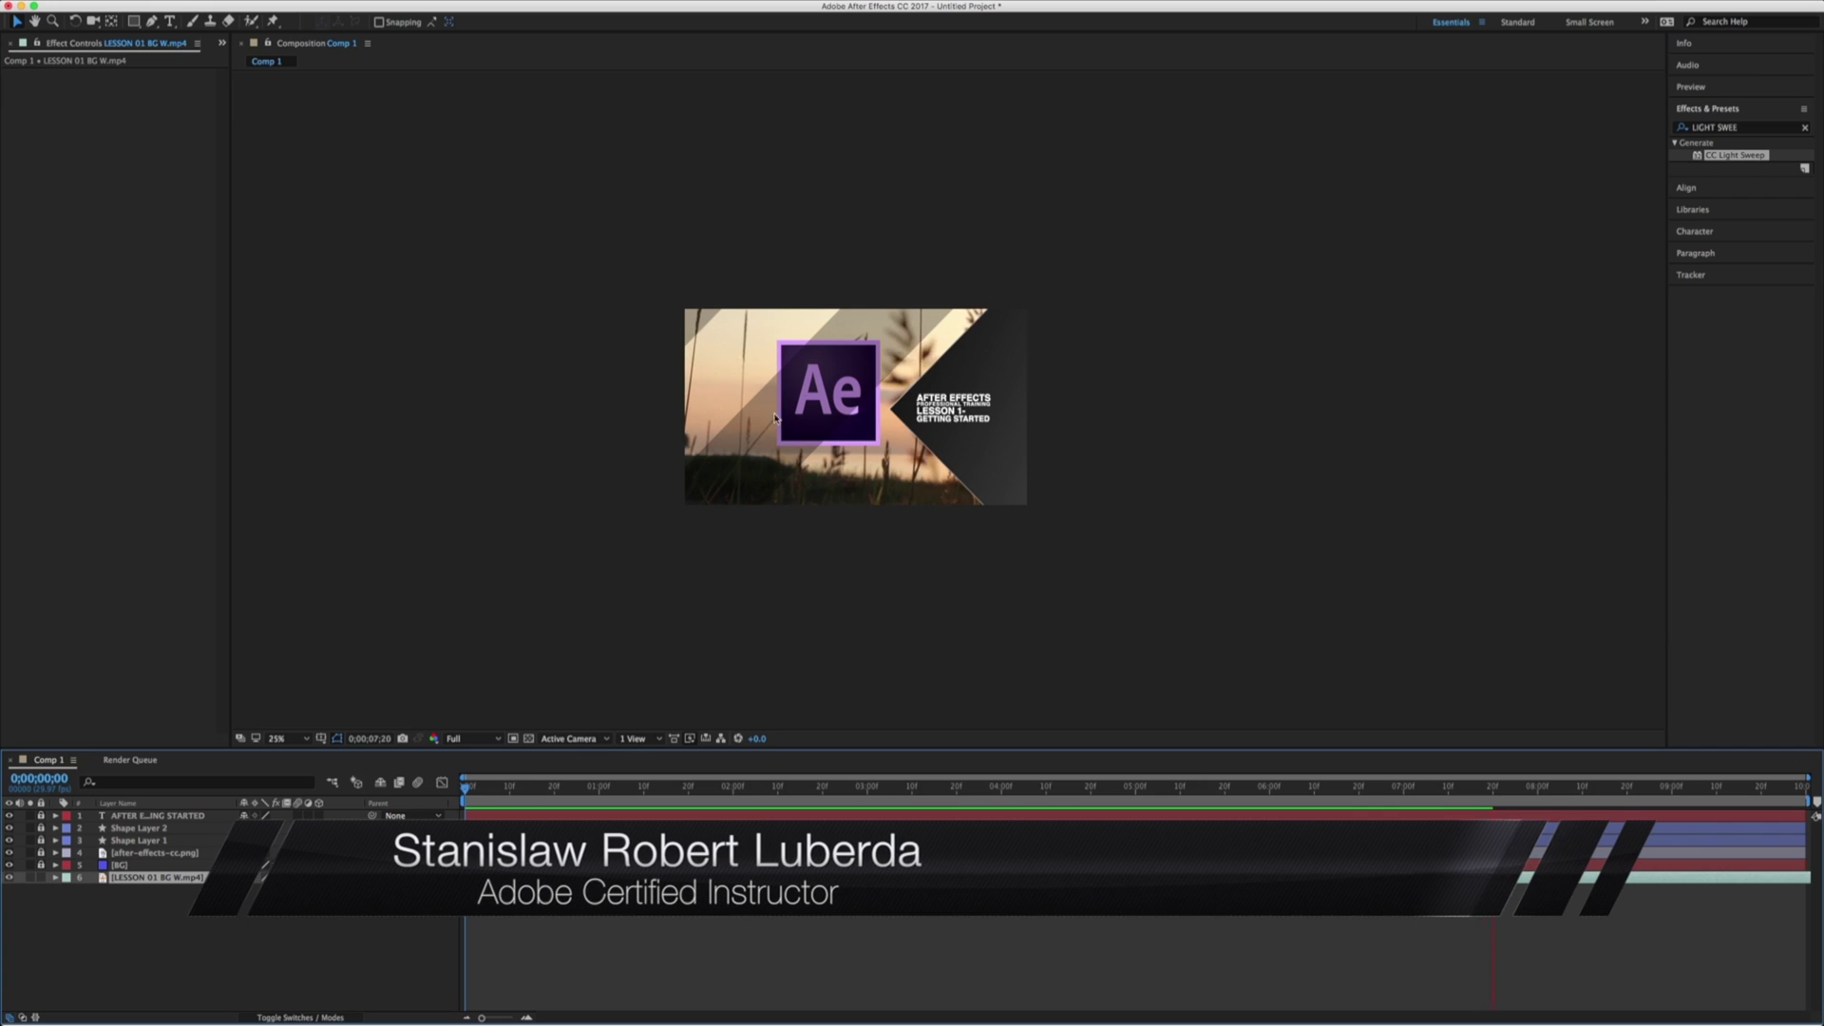
pyautogui.hotkey('shift', '/')
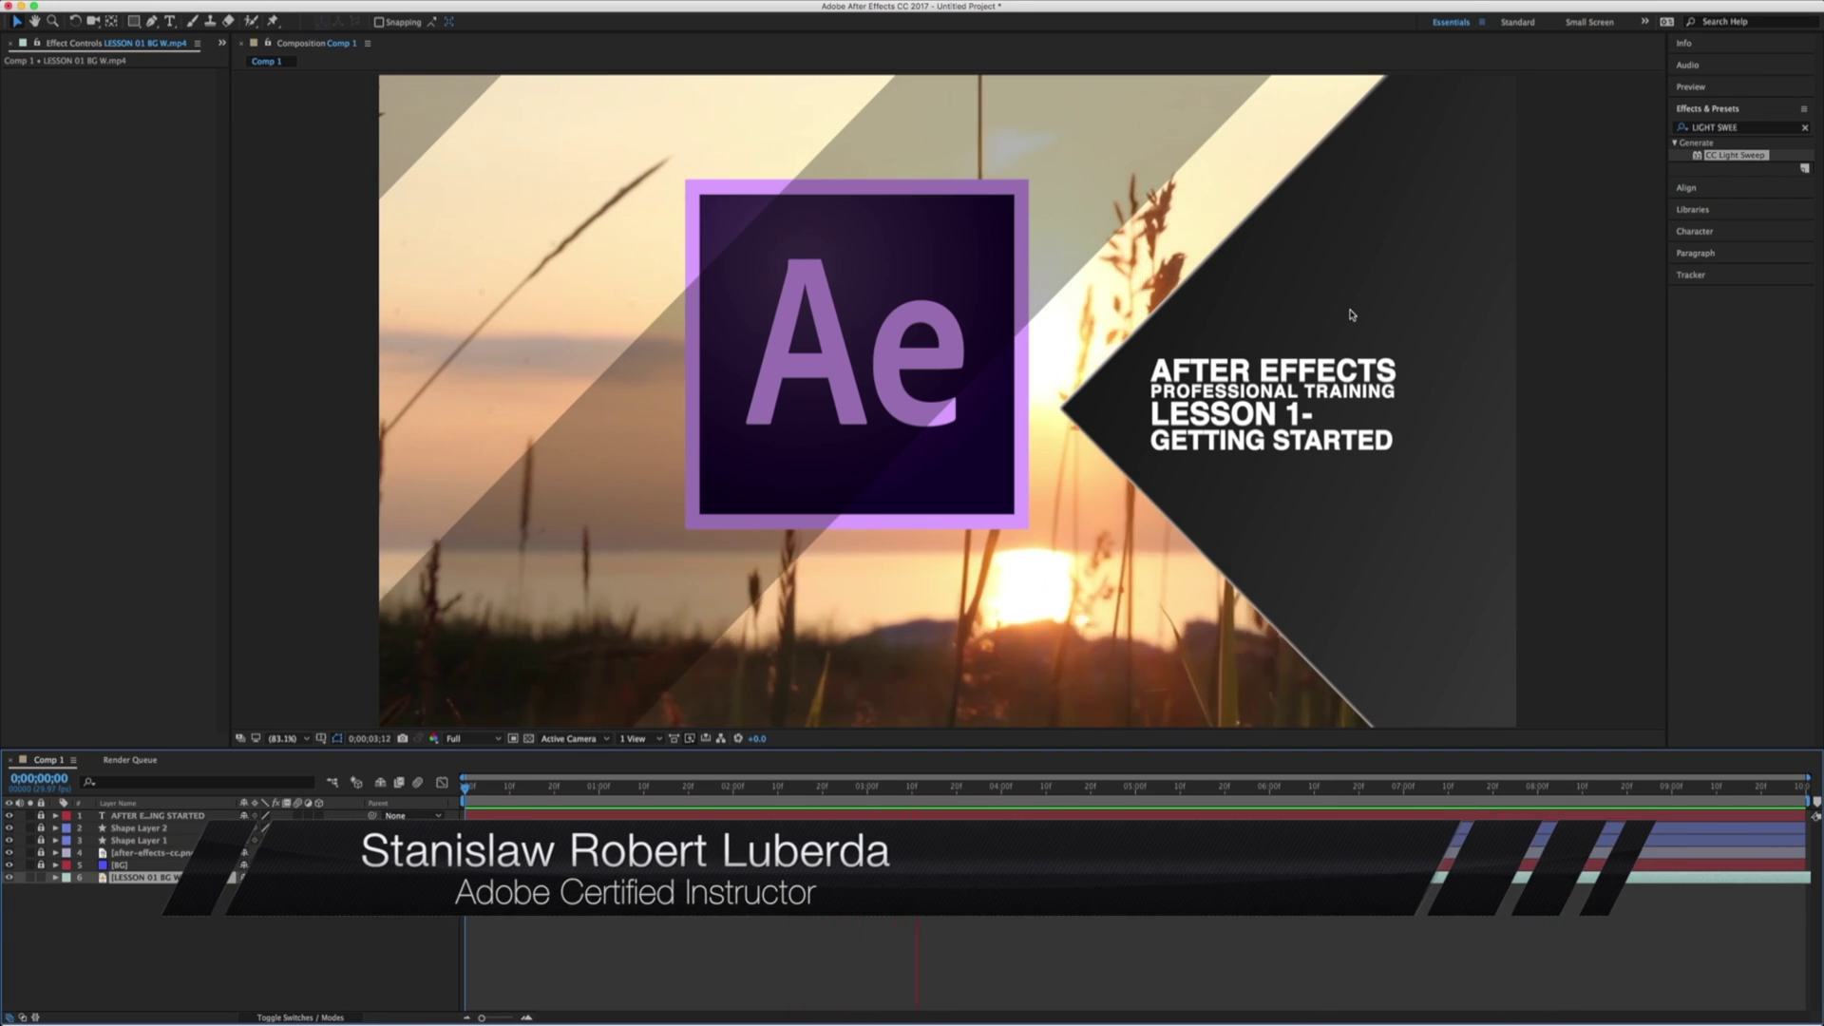